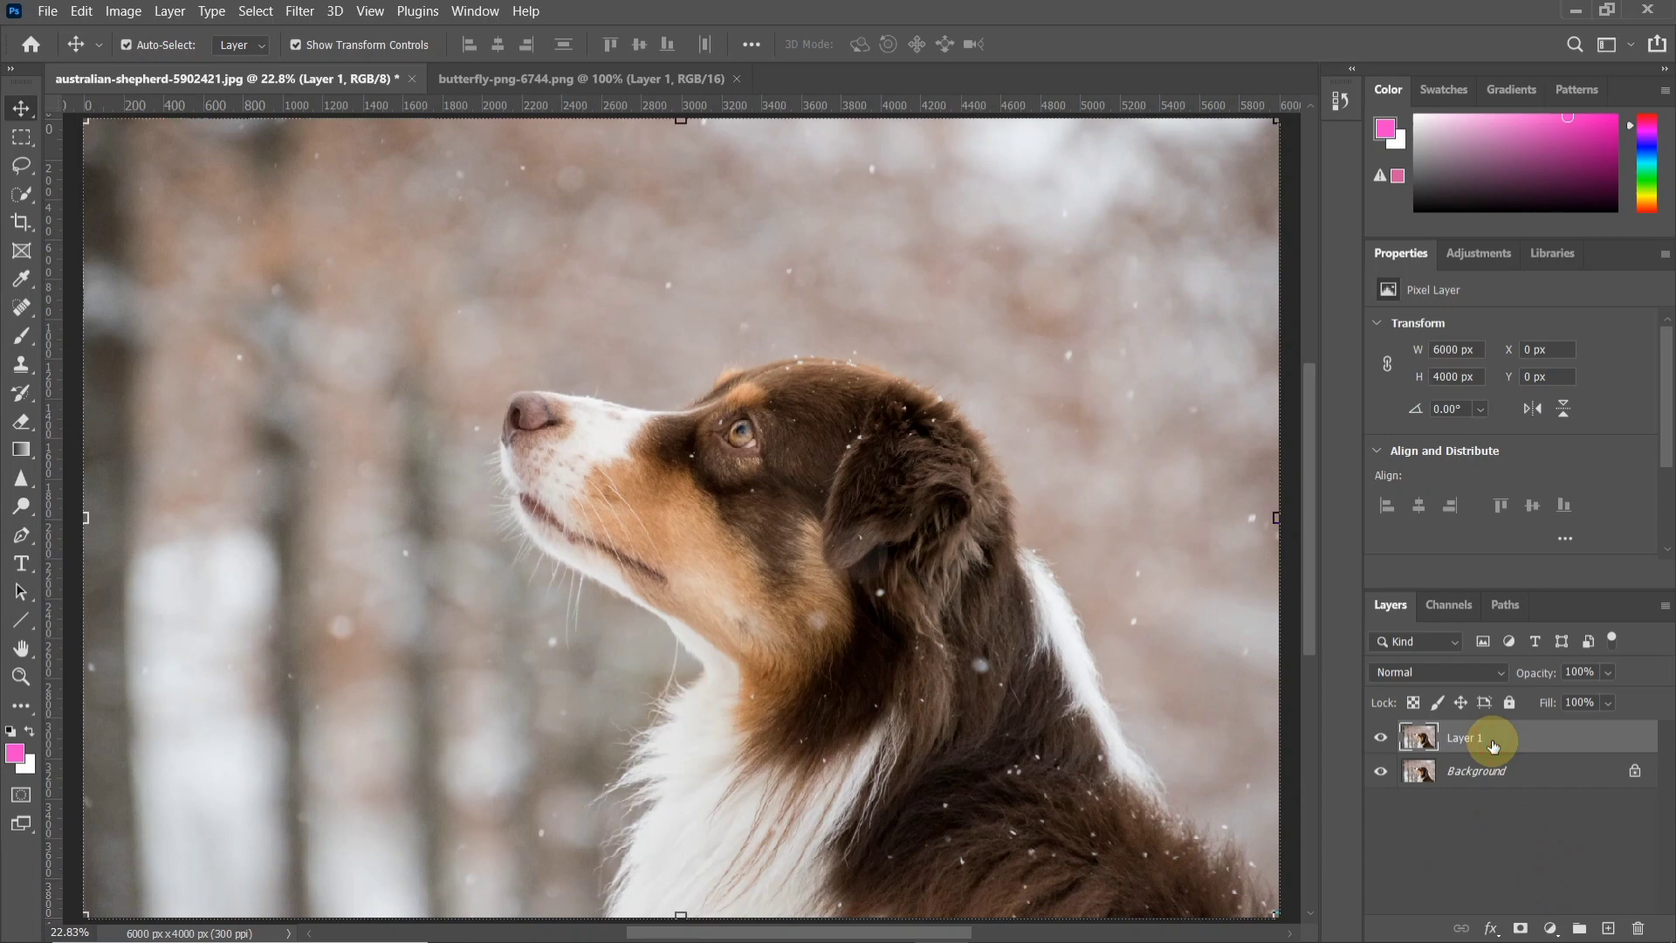
- Add a Color Lookup adjustment with the Moonlight.3DL LUT to tint the photo night blue
{"action": "left_click", "coordinate": [1550, 928]}
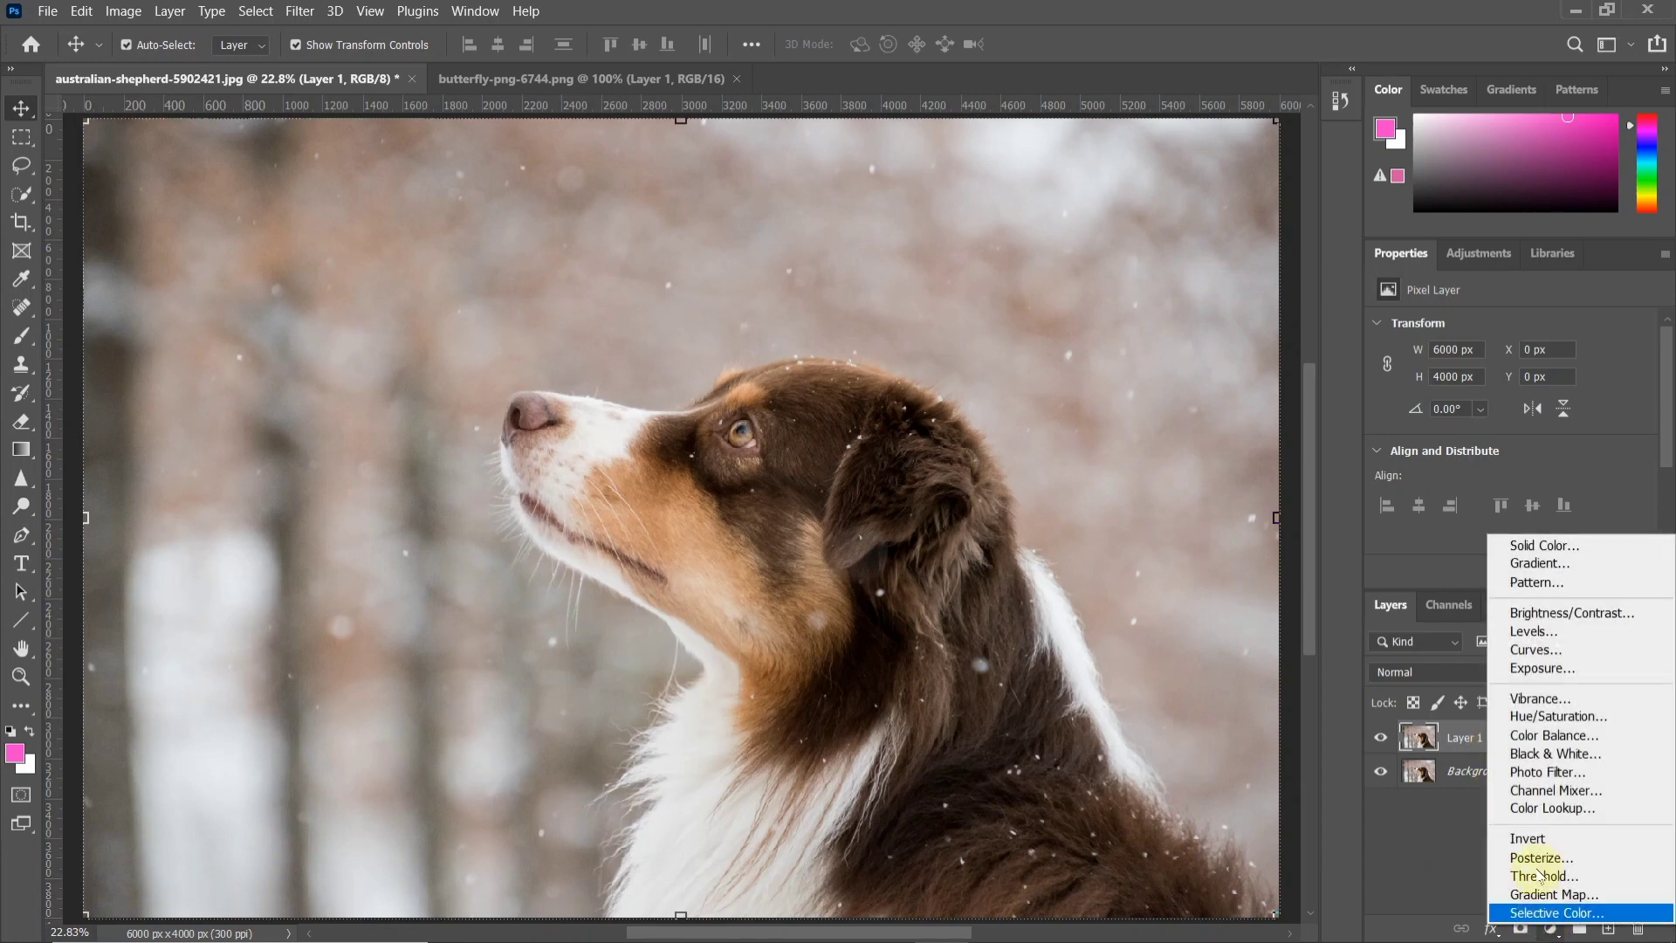
{"action": "left_click", "coordinate": [1534, 809]}
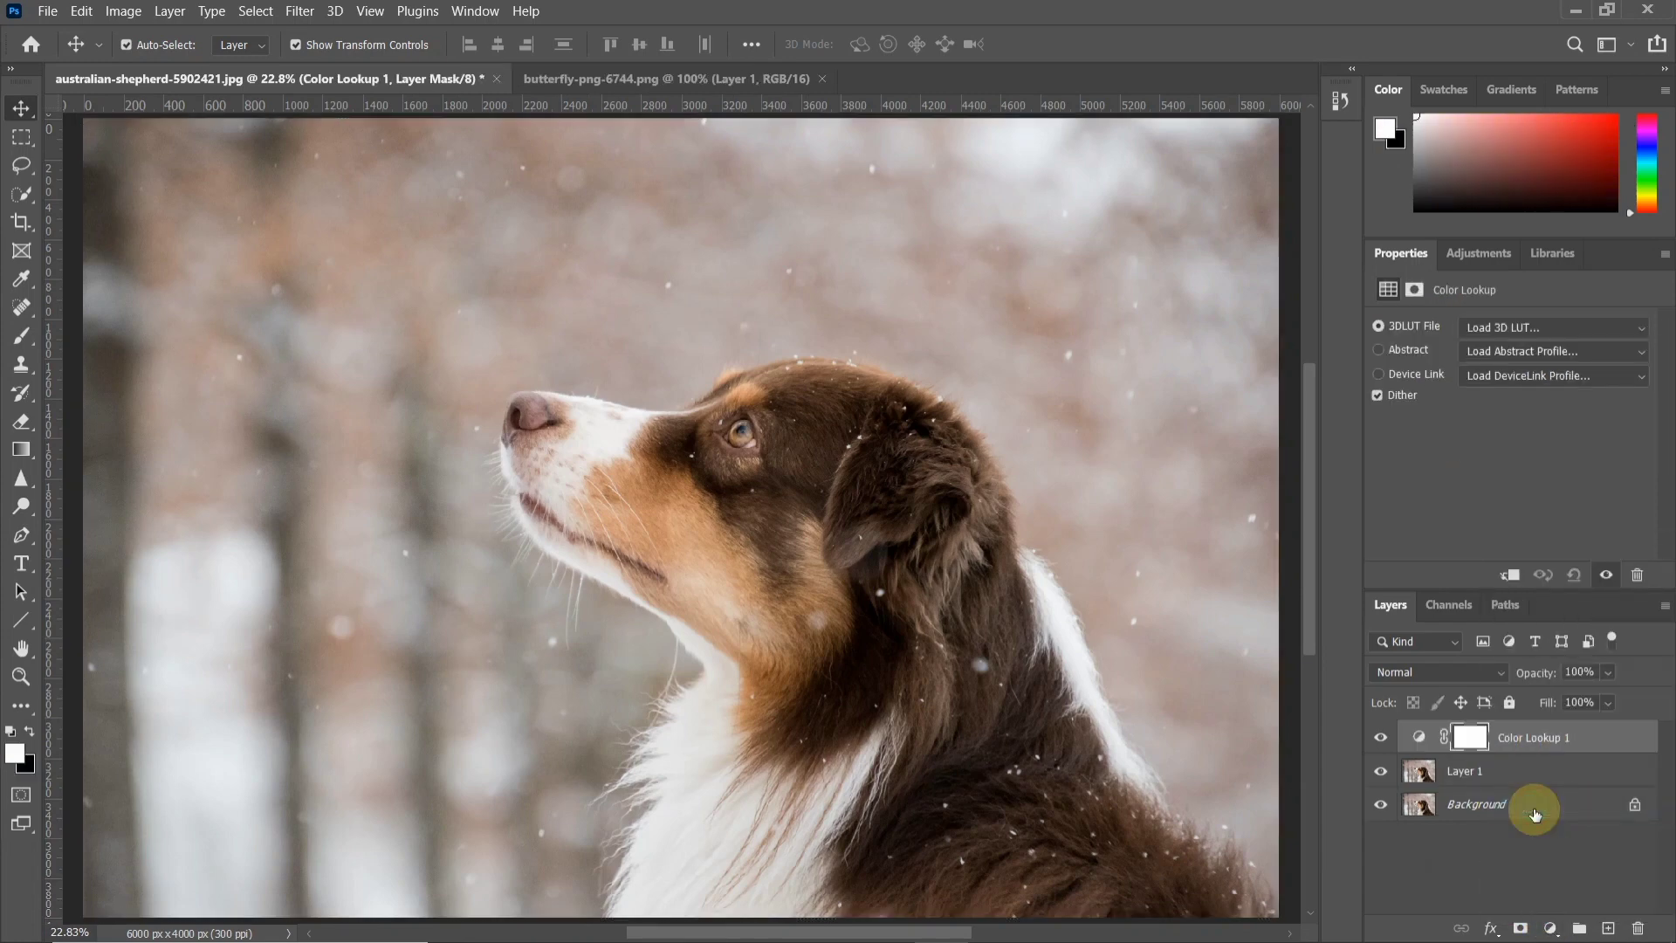
{"action": "left_click", "coordinate": [1511, 332]}
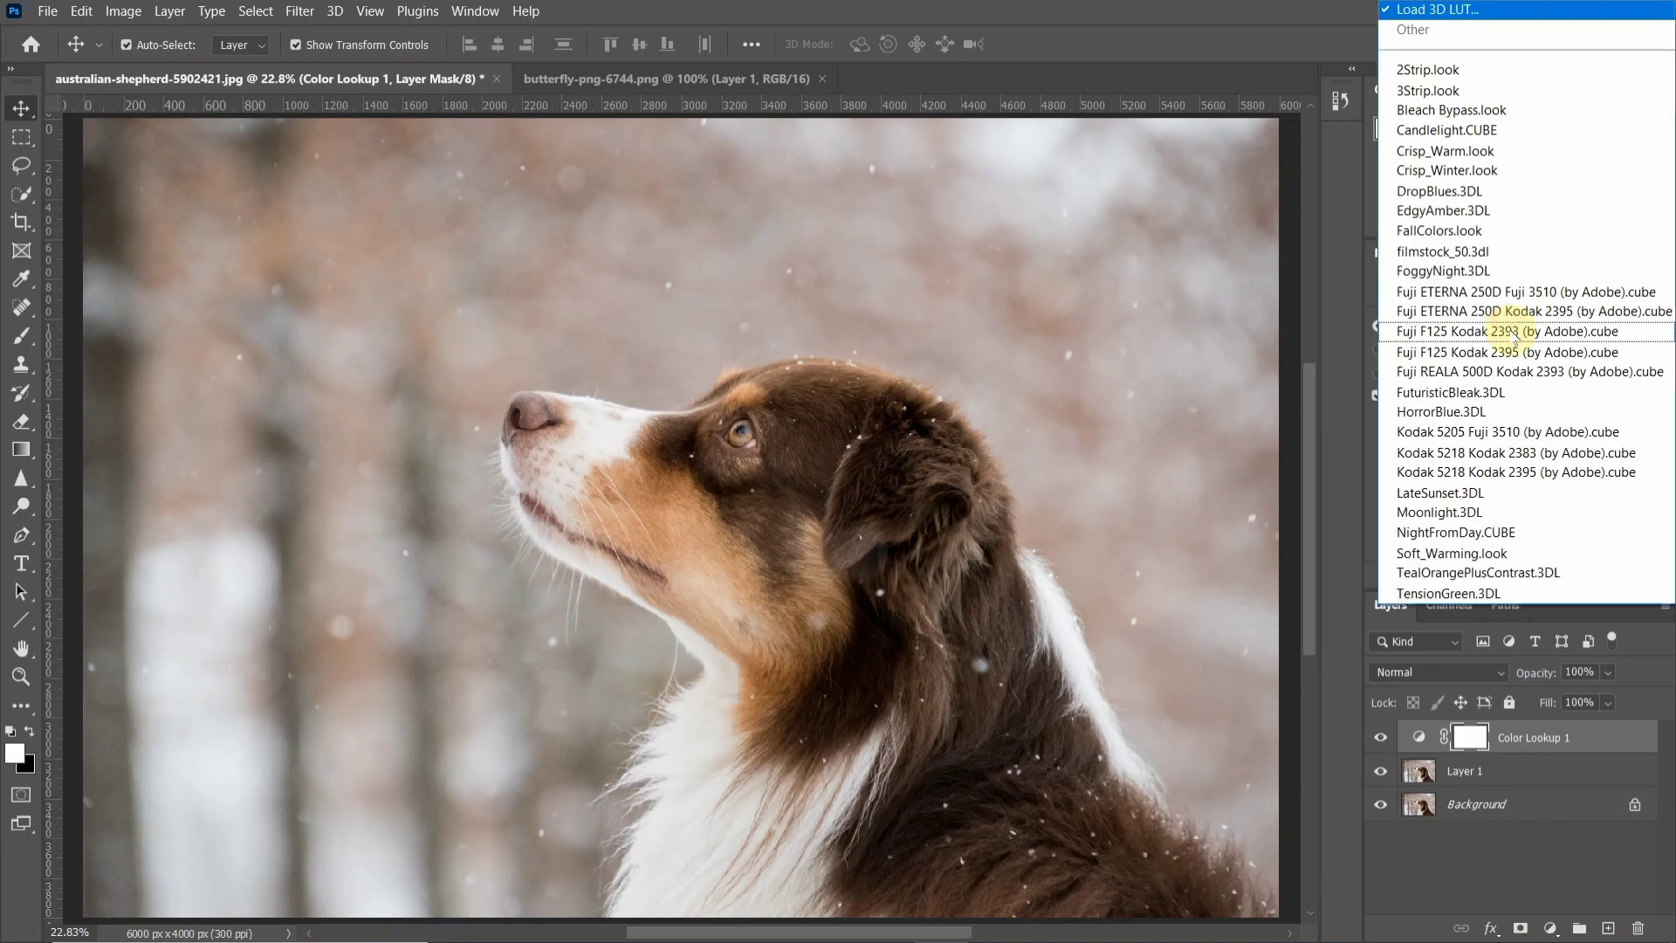
{"action": "left_click", "coordinate": [1480, 512]}
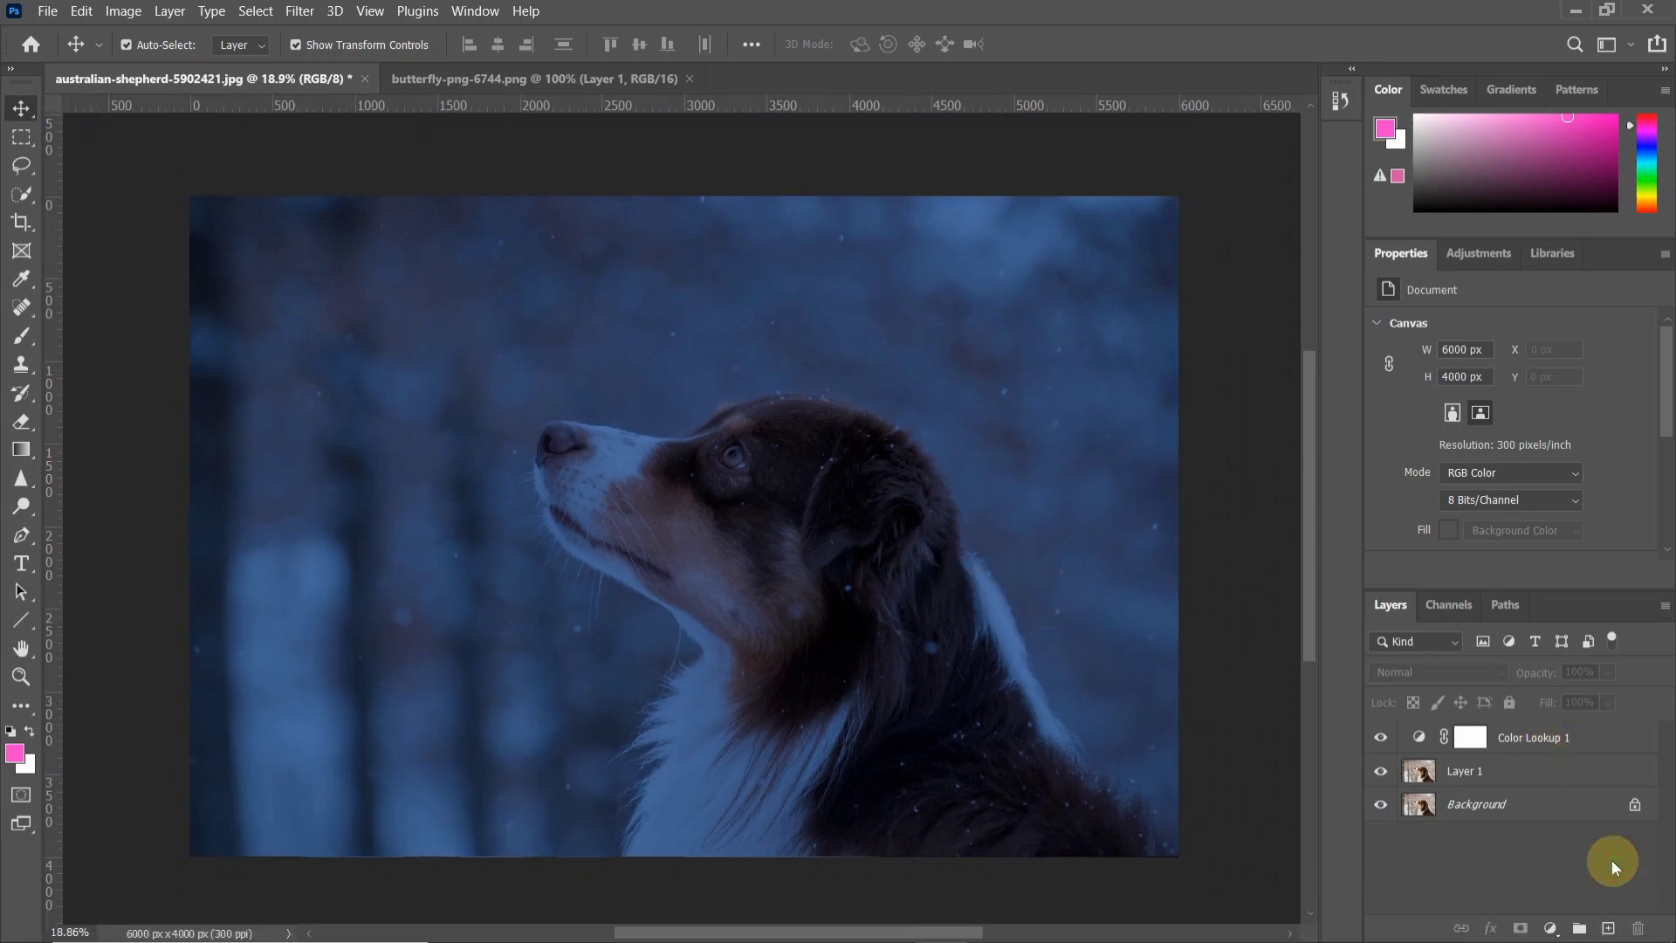
- Add a new layer and a near-black navy (#111417) Solid Color fill layer
{"action": "left_click", "coordinate": [1609, 930]}
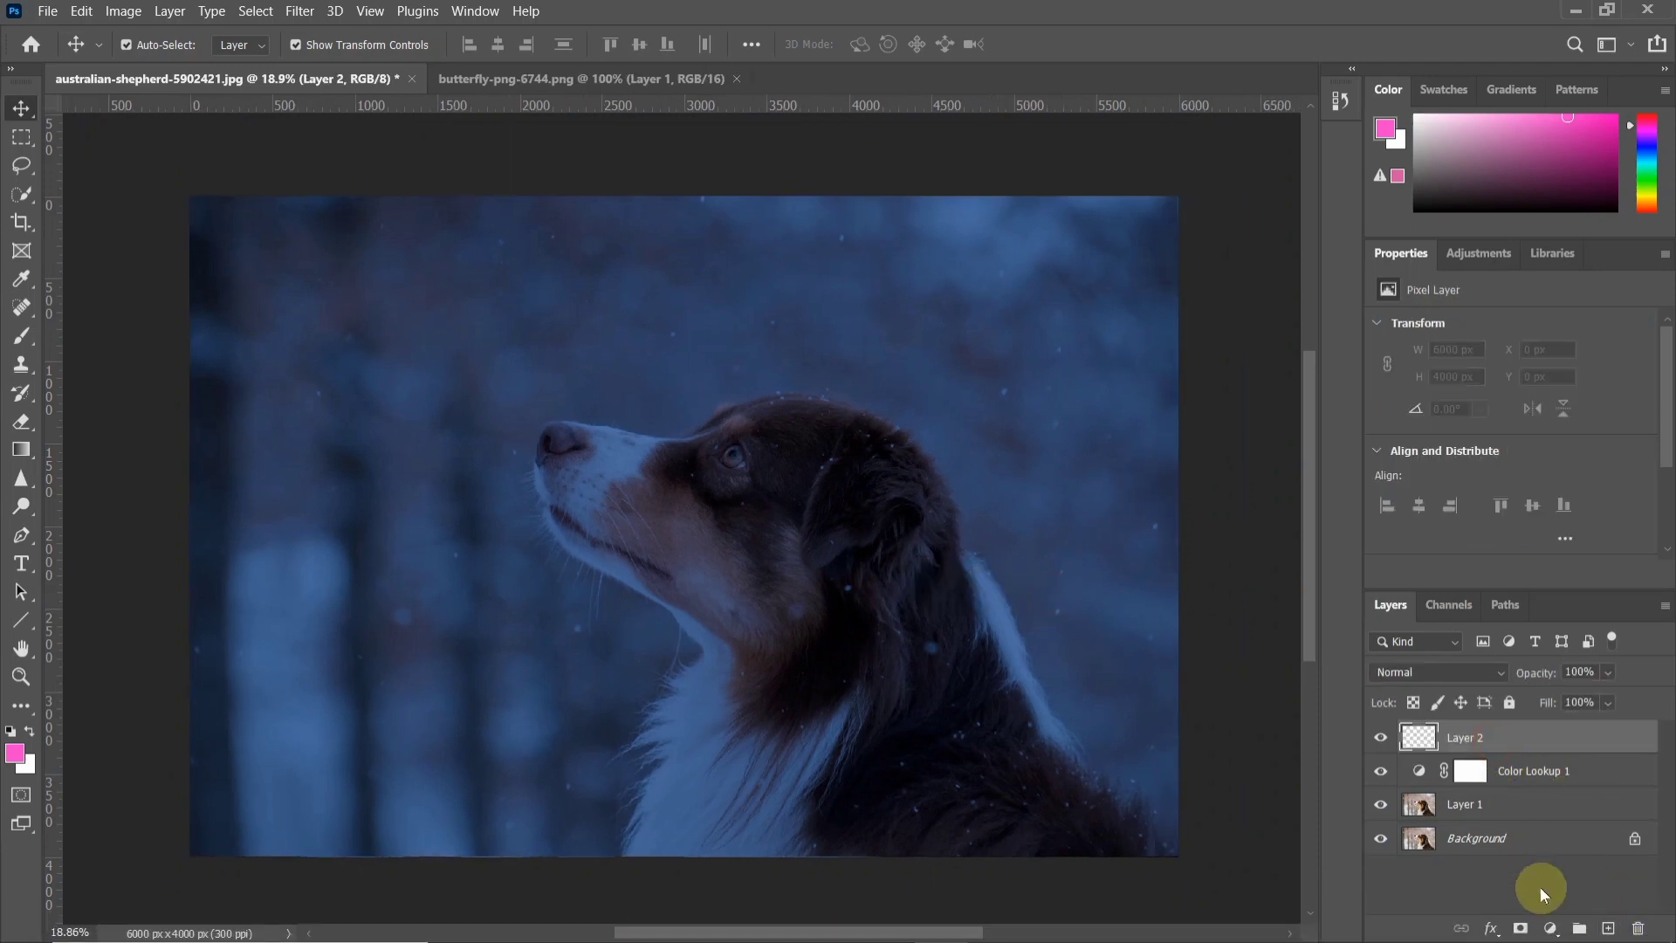
{"action": "left_click", "coordinate": [1550, 928]}
{"action": "left_click", "coordinate": [1534, 547]}
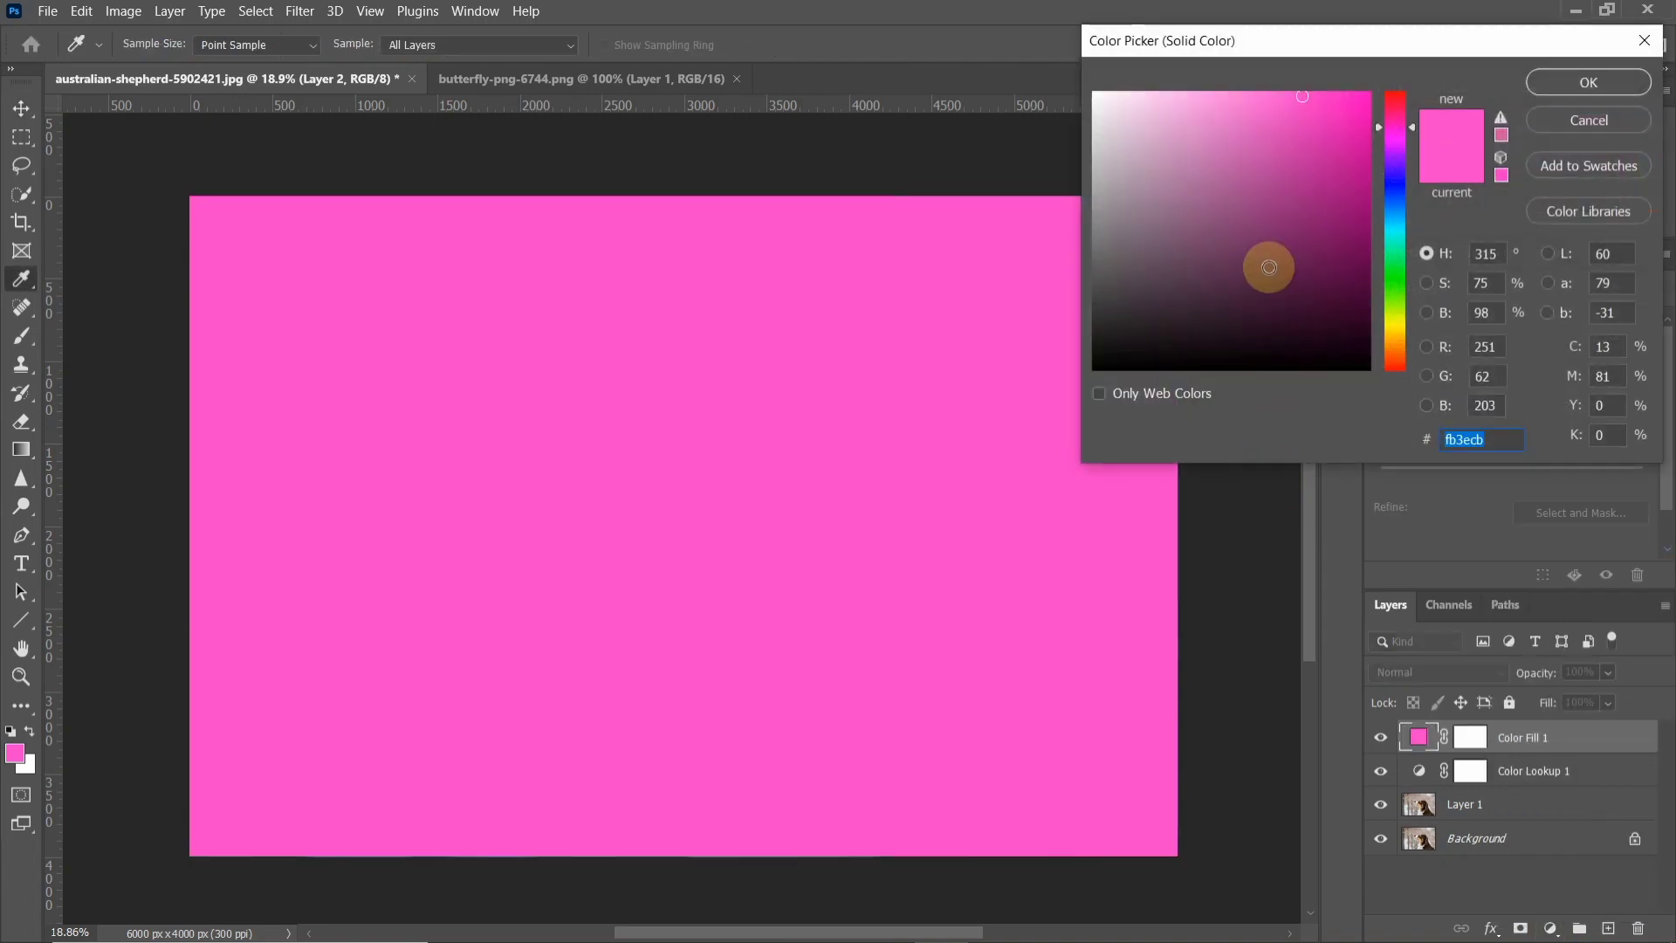
{"action": "left_click_drag", "start_coordinate": [1397, 175], "coordinate": [1397, 207]}
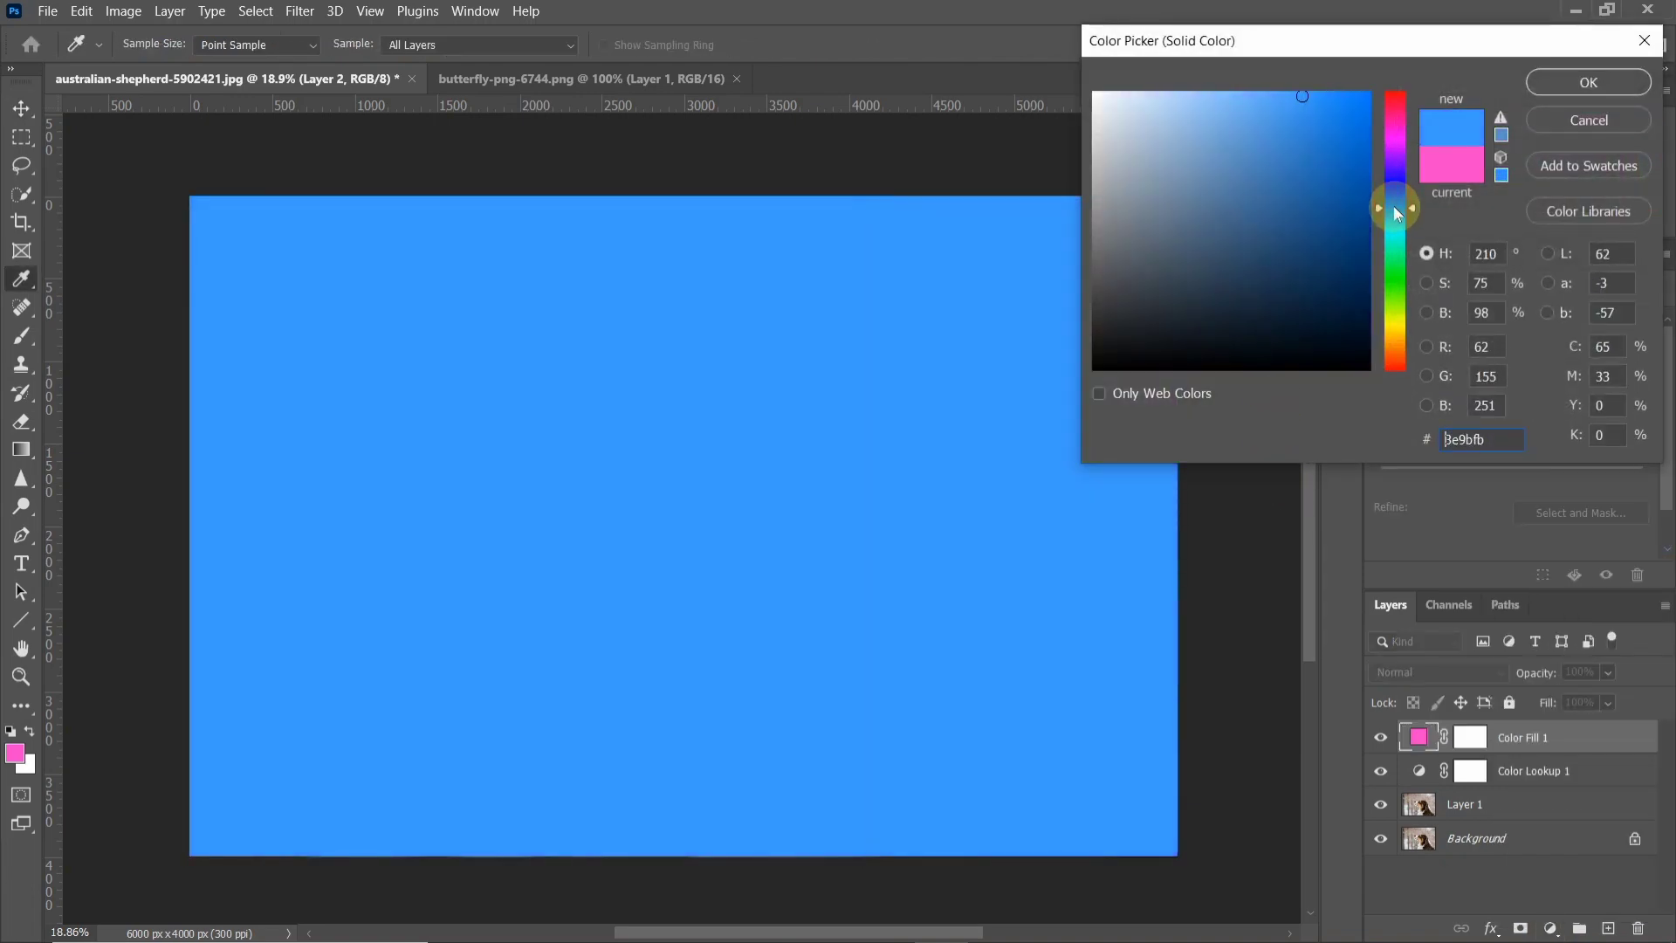
{"action": "left_click_drag", "start_coordinate": [1254, 265], "coordinate": [1190, 328]}
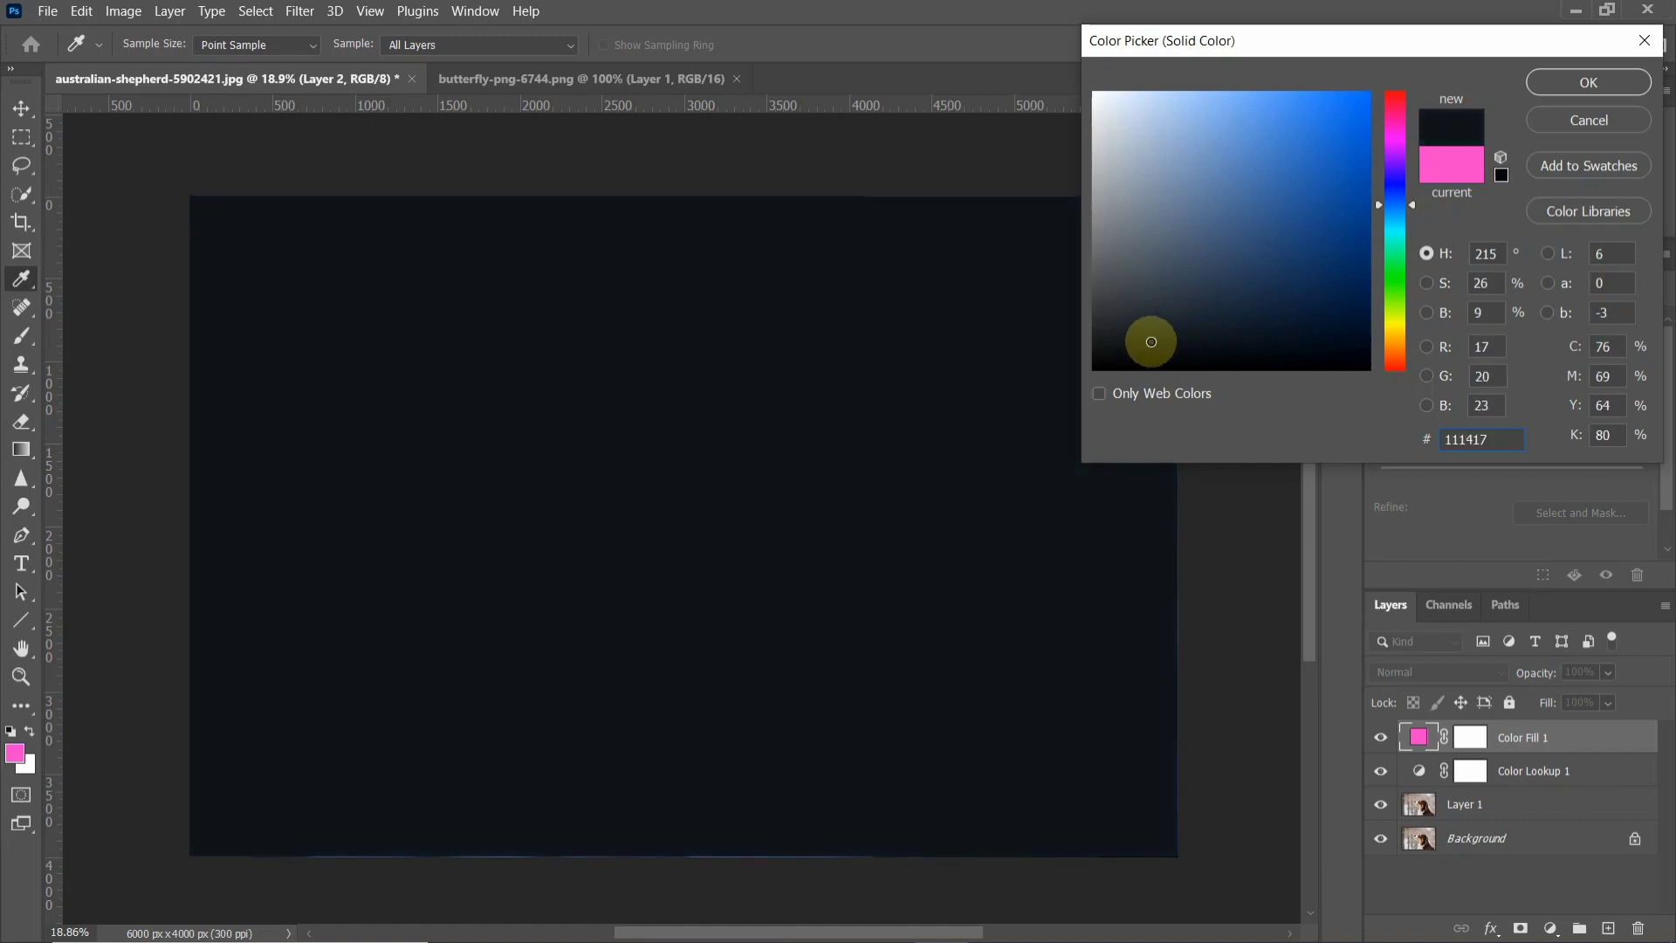
{"action": "left_click_drag", "start_coordinate": [1189, 331], "coordinate": [1138, 344]}
{"action": "left_click", "coordinate": [1588, 82]}
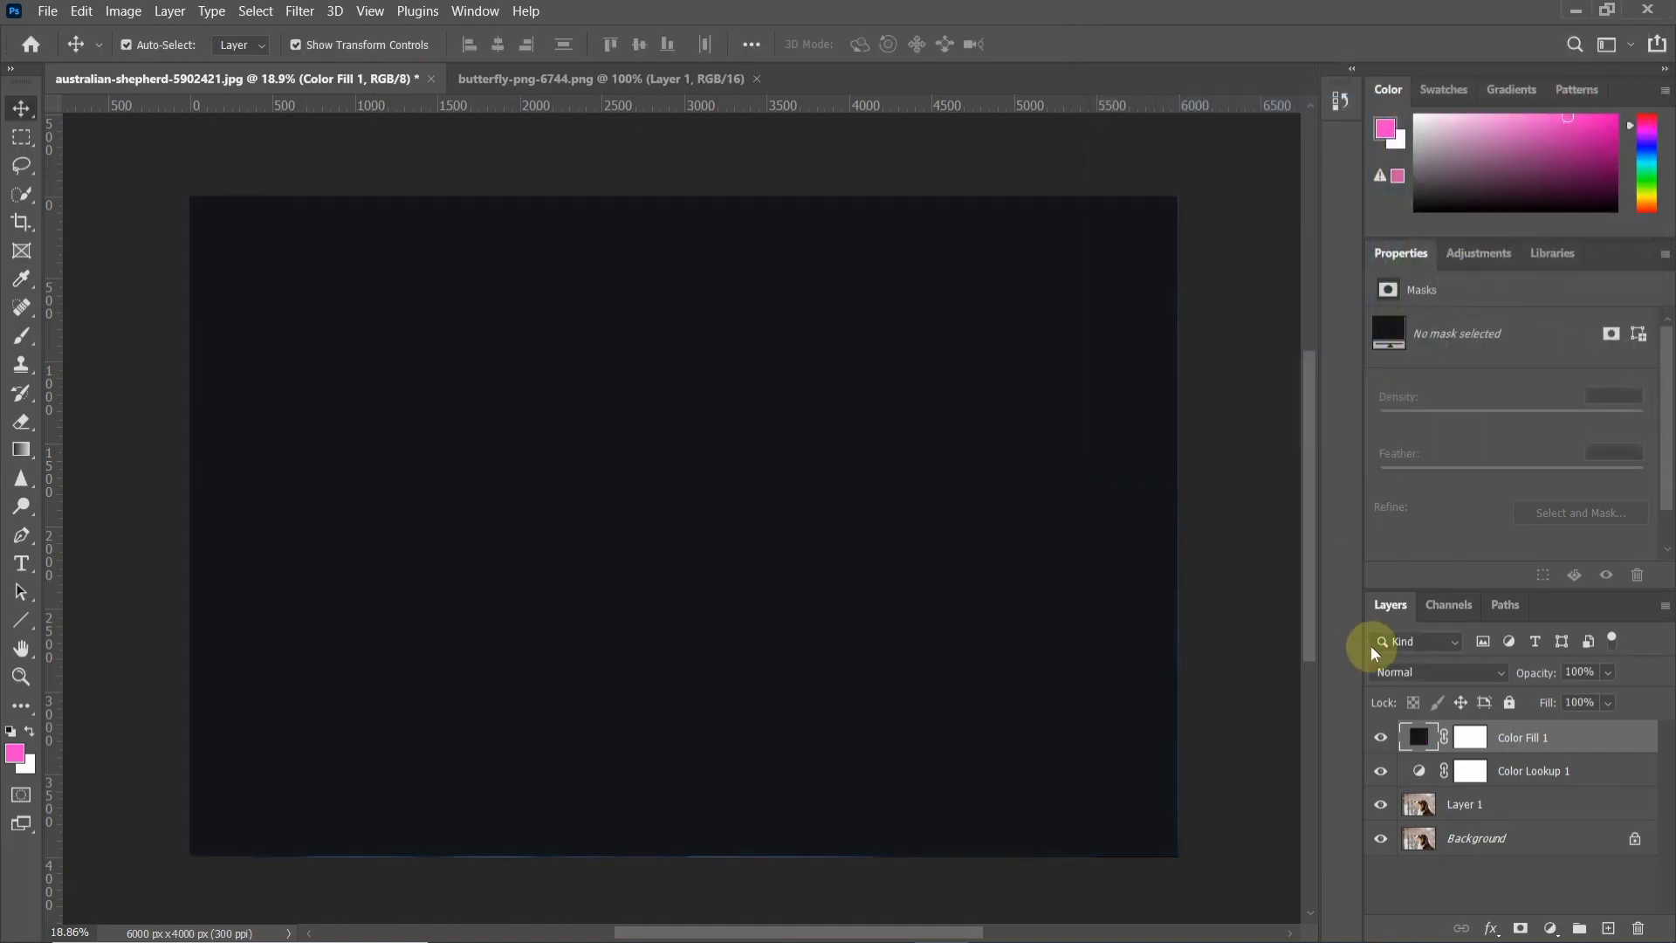
- Blend the colour fill in Soft Light at 68% opacity, toggling it to compare
{"action": "left_click", "coordinate": [1394, 674]}
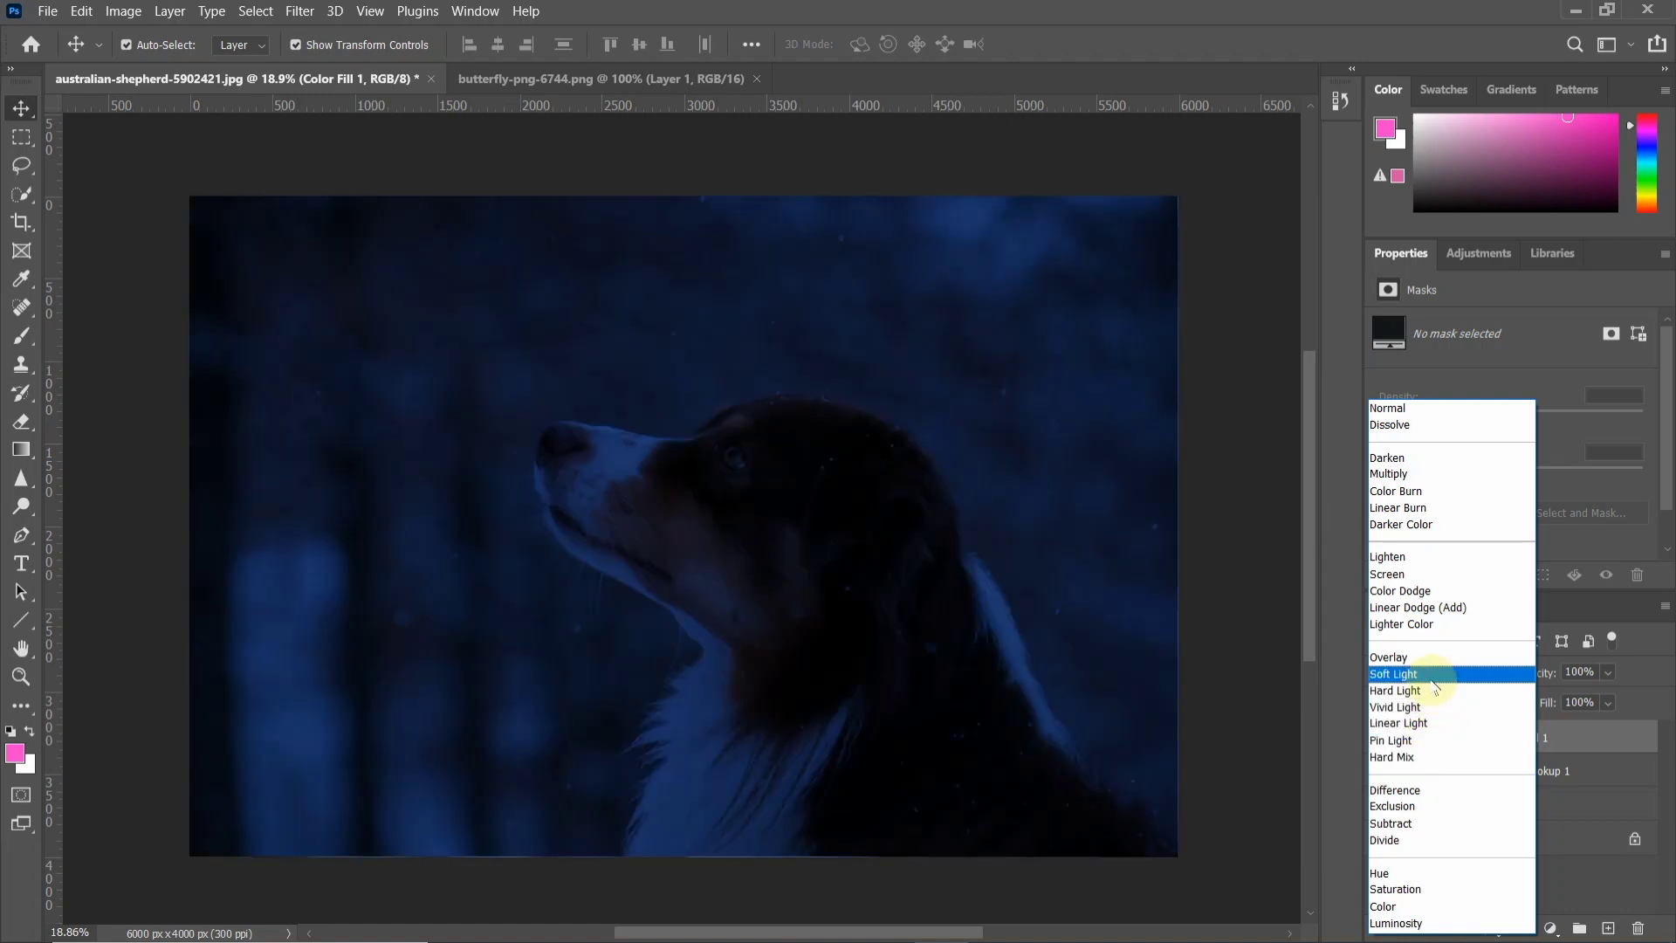
{"action": "left_click", "coordinate": [1438, 674]}
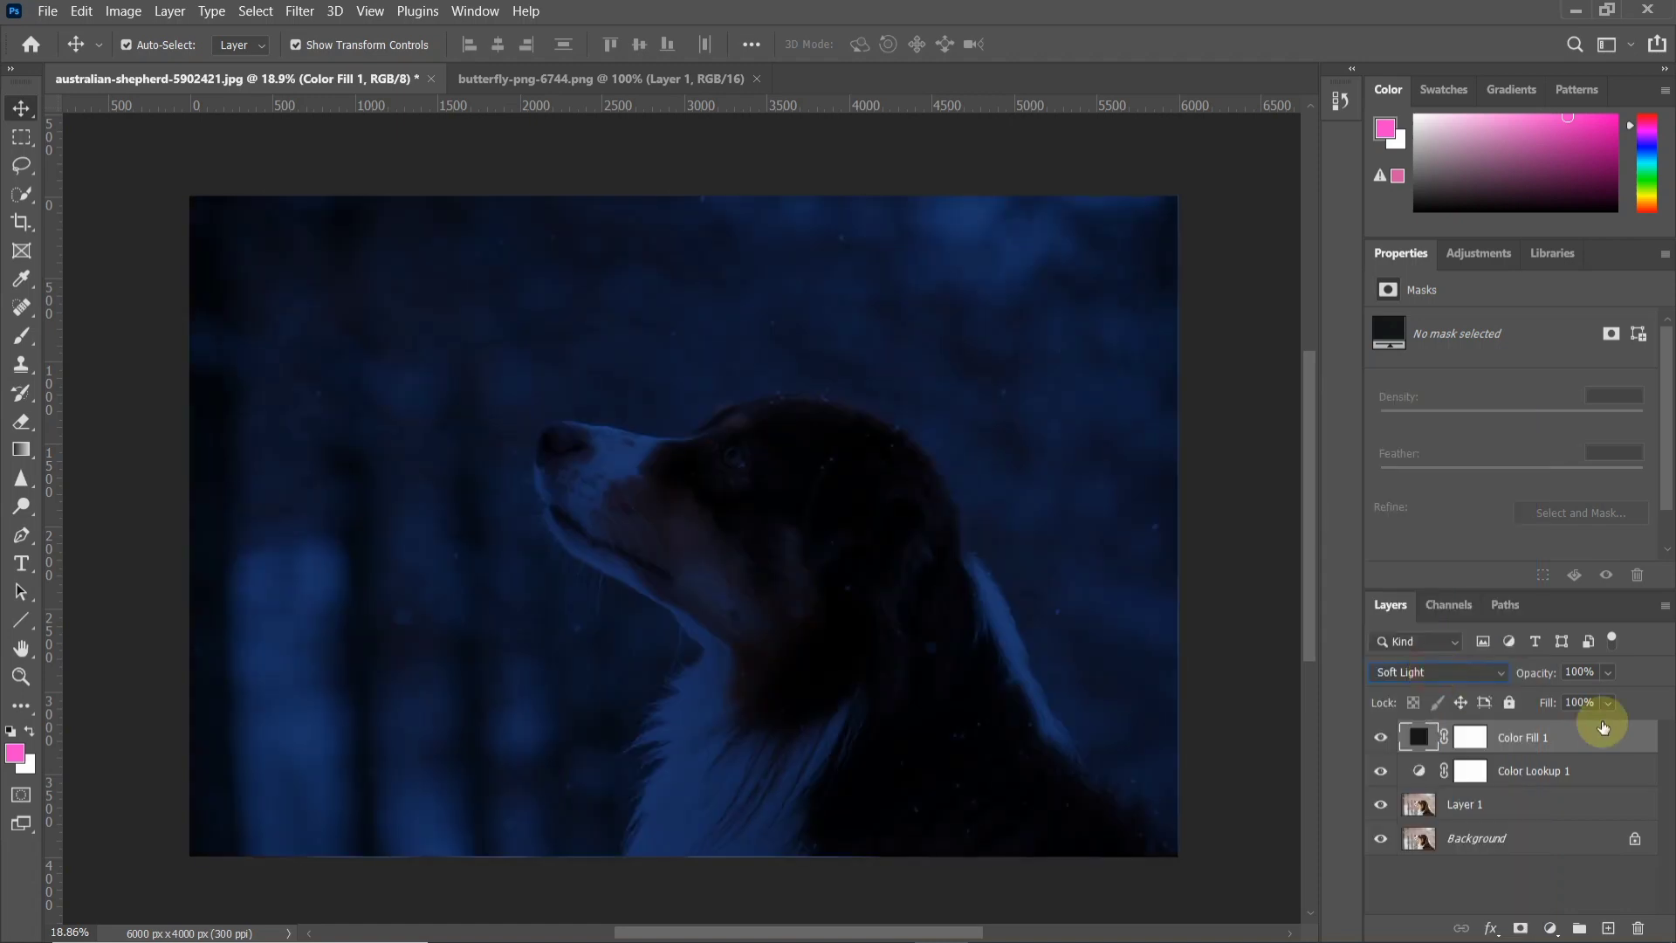
{"action": "left_click", "coordinate": [1608, 673]}
{"action": "left_click_drag", "start_coordinate": [1607, 694], "coordinate": [1588, 698]}
{"action": "left_click", "coordinate": [1380, 738]}
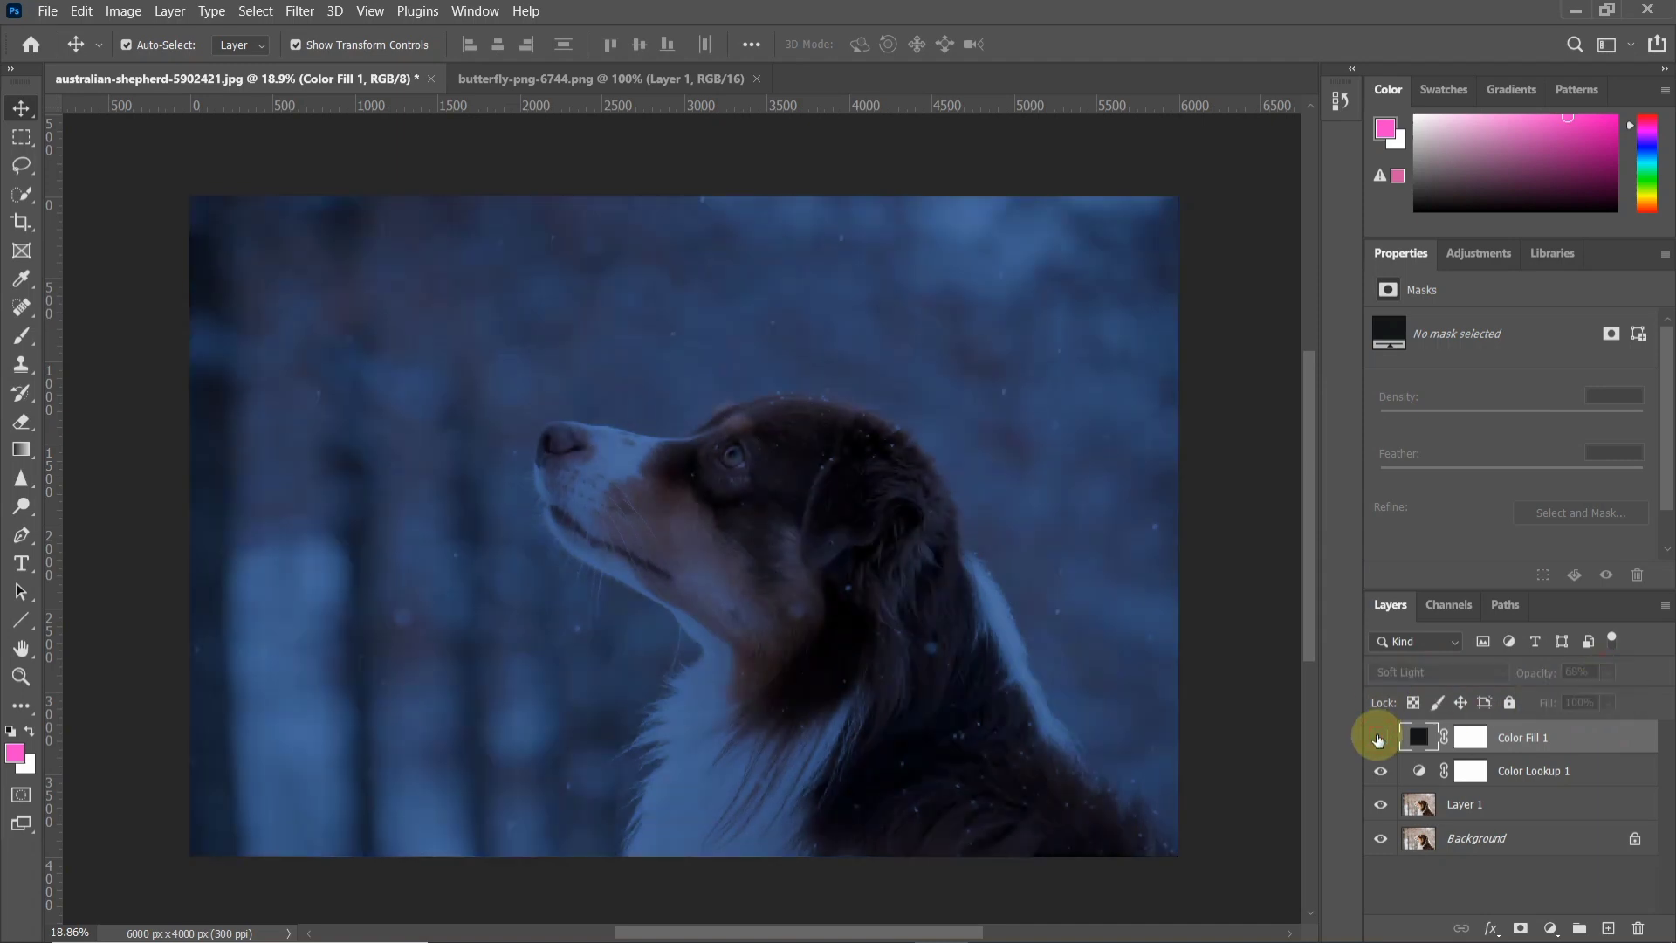
{"action": "left_click", "coordinate": [1380, 738]}
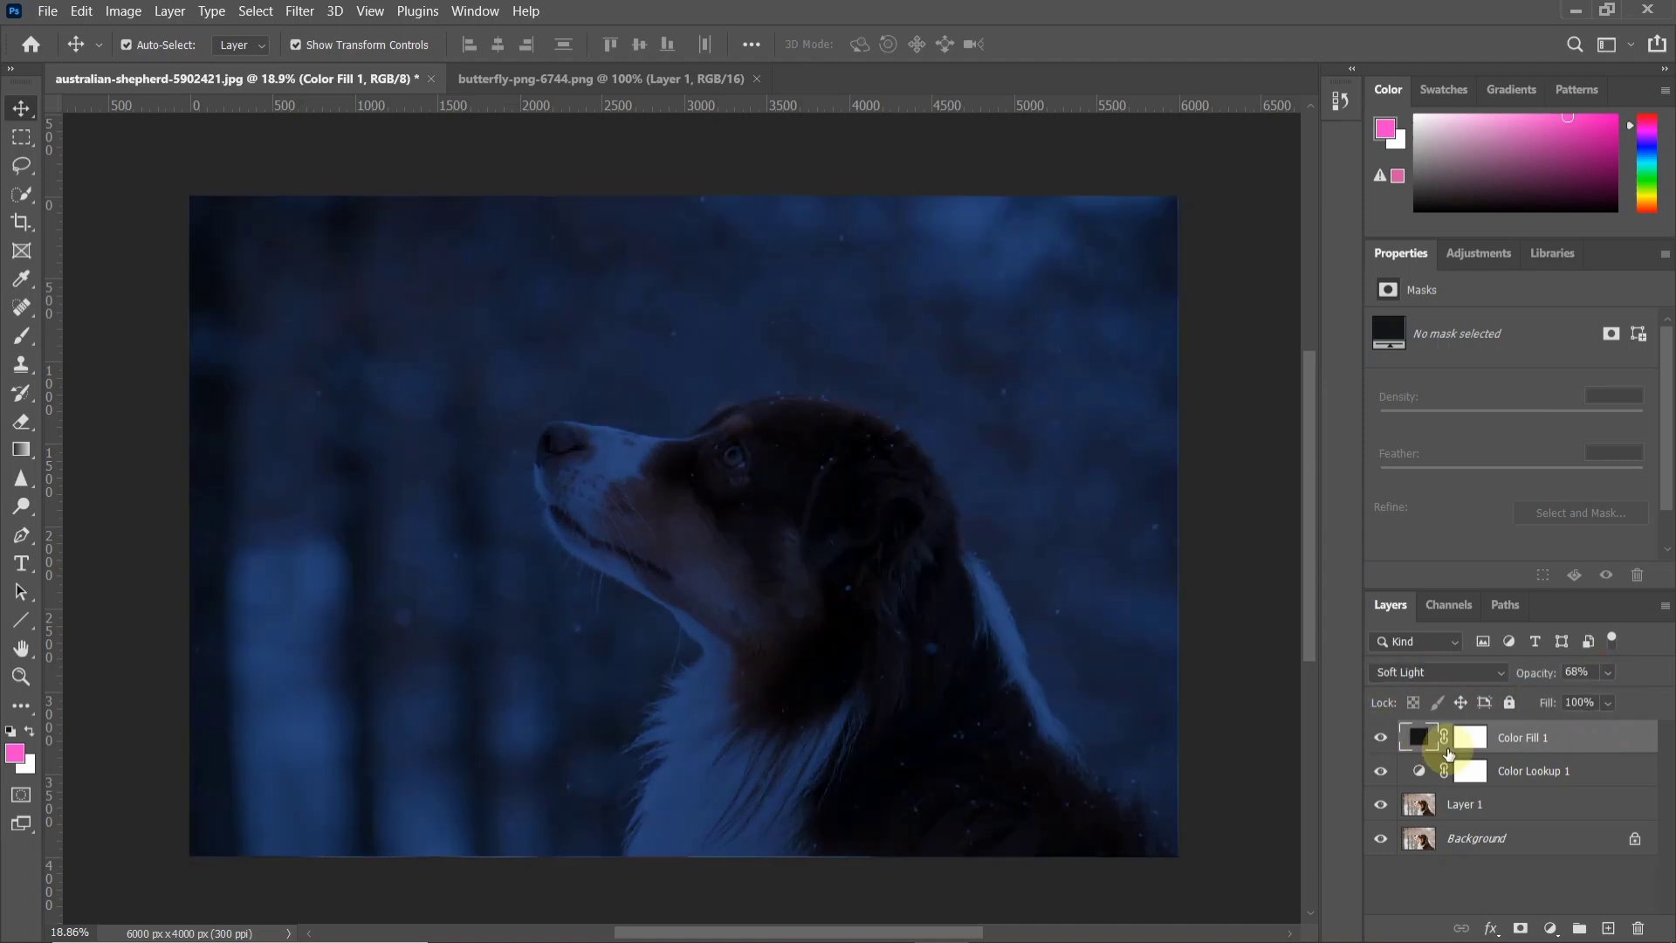
- Convert Layer 1 through Color Fill 1 into a single smart object
{"action": "left_click", "coordinate": [1519, 805]}
{"action": "right_click", "coordinate": [1520, 802]}
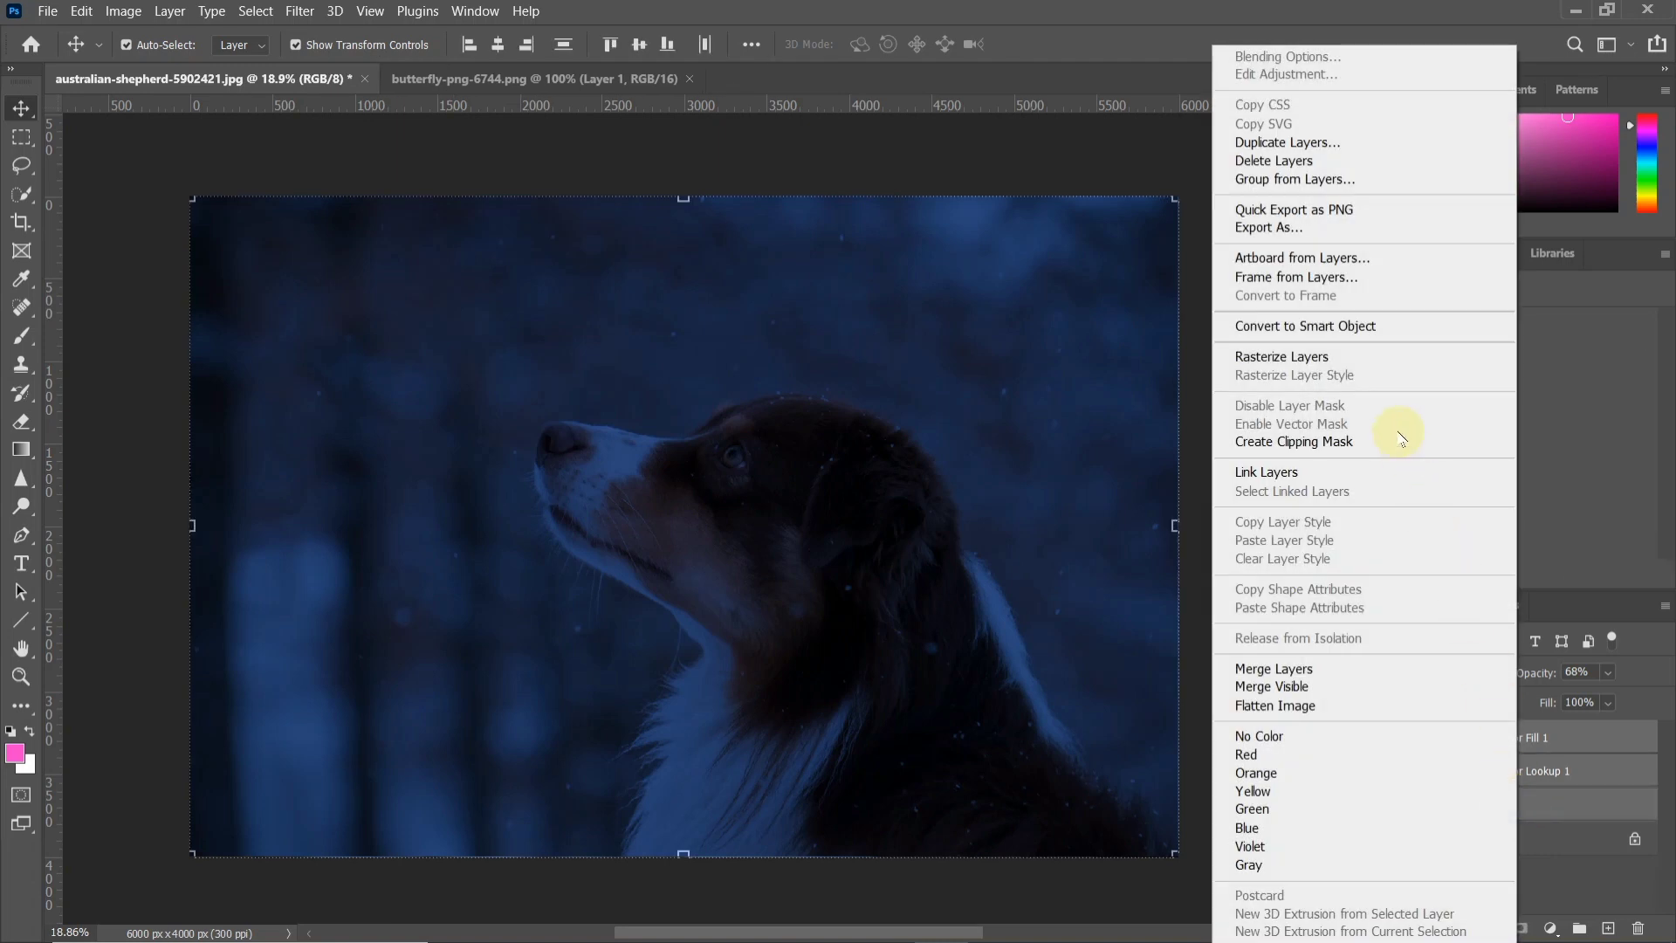
{"action": "left_click", "coordinate": [1394, 337]}
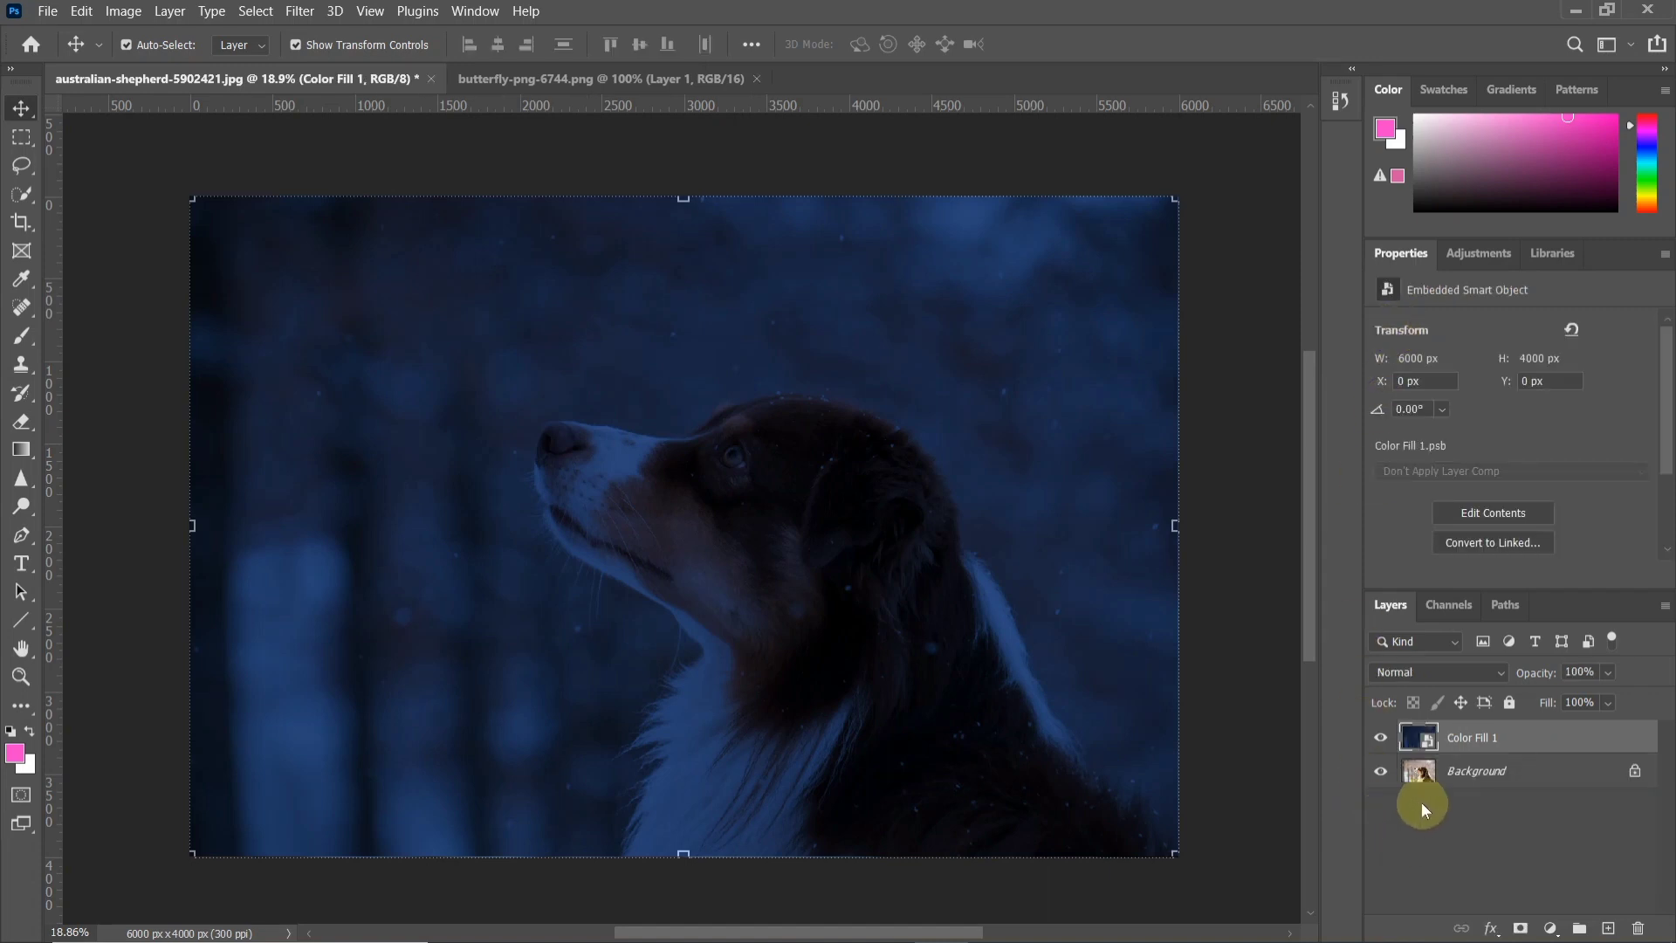
- Add a Brightness/Contrast adjustment clipped to it with contrast 16
{"action": "scroll", "coordinate": [853, 430], "scroll_direction": "up", "scroll_amount": 1}
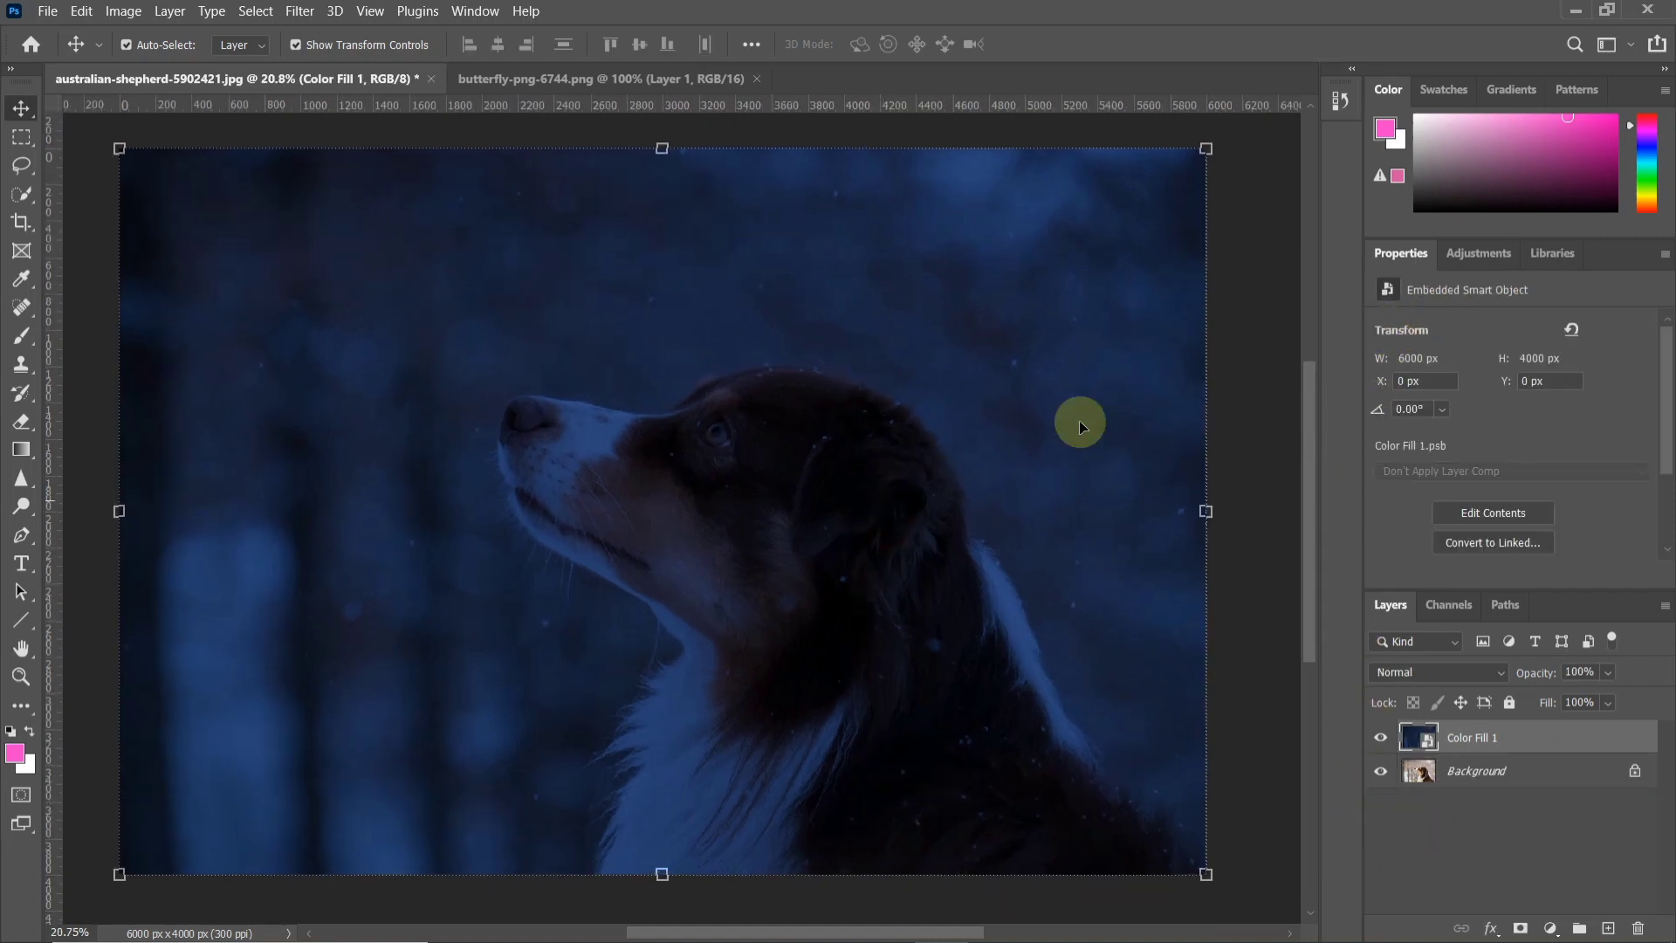
{"action": "left_click", "coordinate": [1455, 255]}
{"action": "left_click", "coordinate": [1425, 303]}
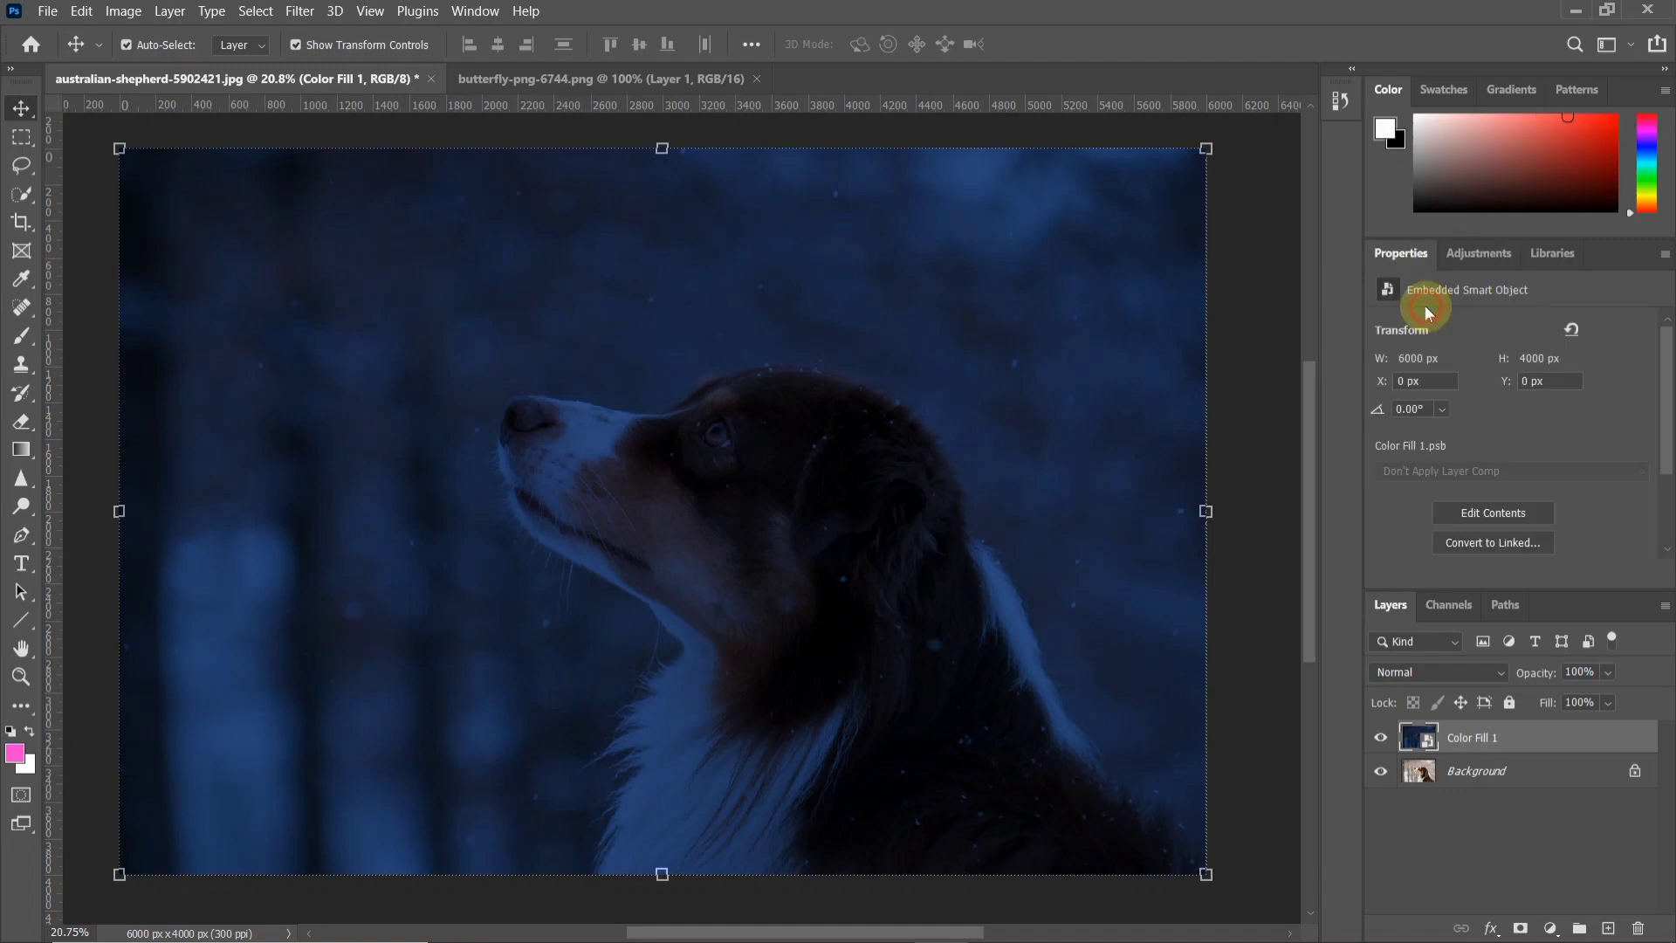
{"action": "left_click", "coordinate": [1510, 575]}
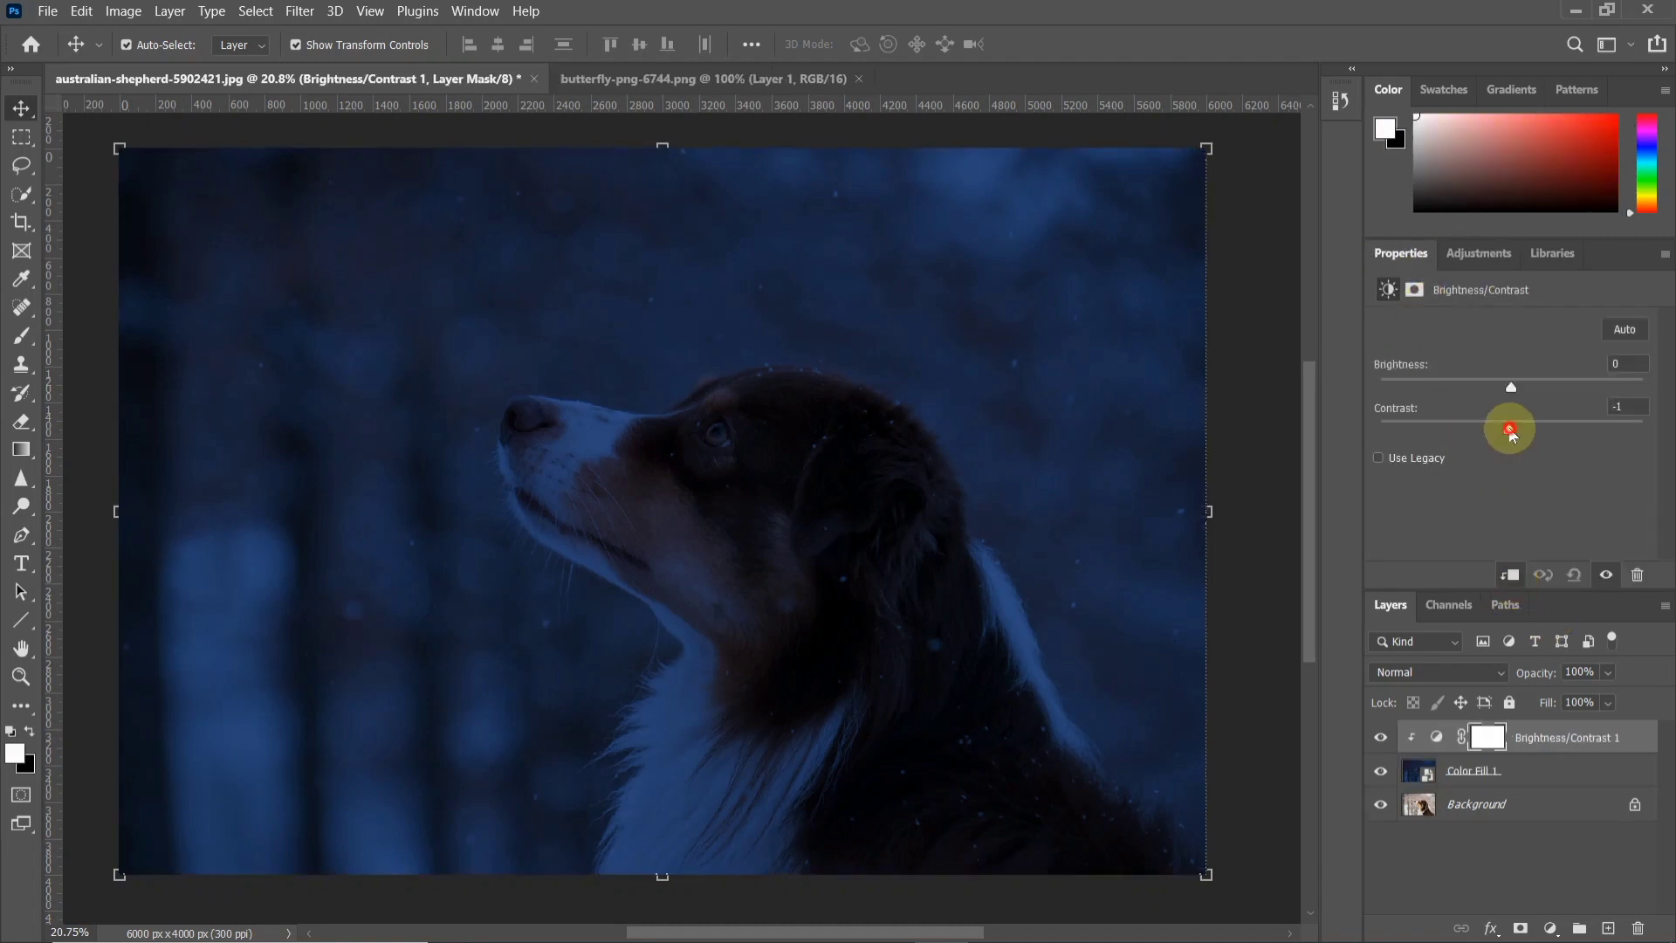
{"action": "mouse_move", "coordinate": [1530, 433]}
{"action": "left_mouse_down"}
{"action": "mouse_move", "coordinate": [1524, 387]}
{"action": "mouse_move", "coordinate": [1546, 393]}
{"action": "mouse_move", "coordinate": [1496, 394]}
{"action": "left_mouse_up"}
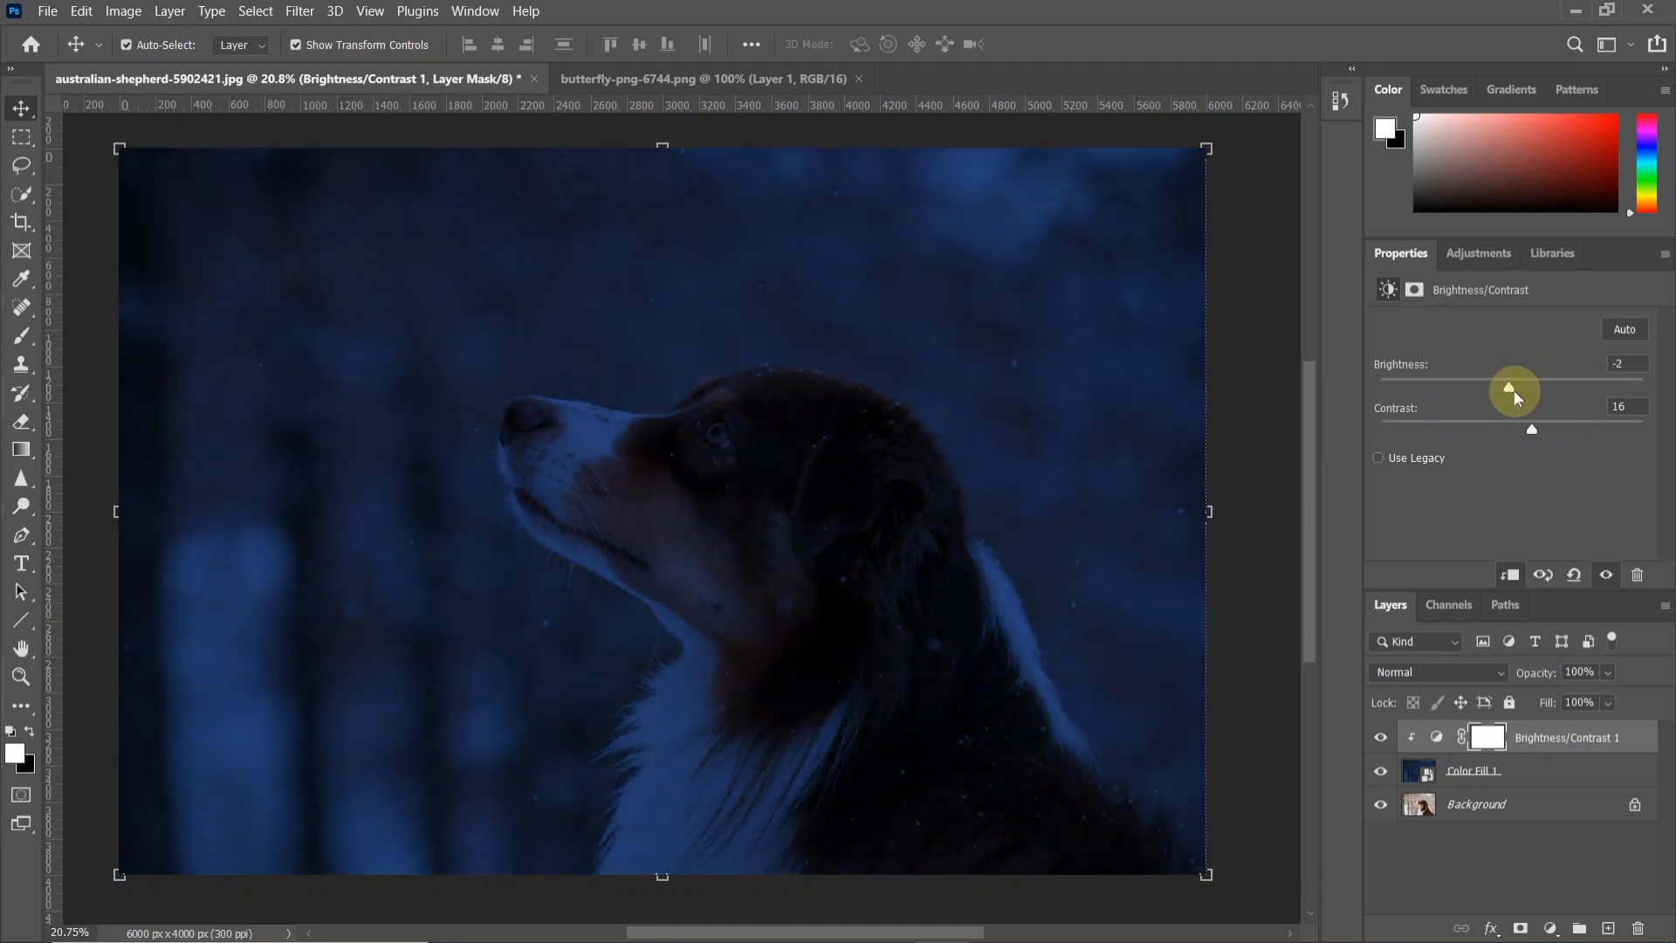
- Combine the graded smart object and Brightness/Contrast 1 into one smart object
{"action": "left_click", "coordinate": [1515, 771]}
{"action": "right_click", "coordinate": [1514, 771]}
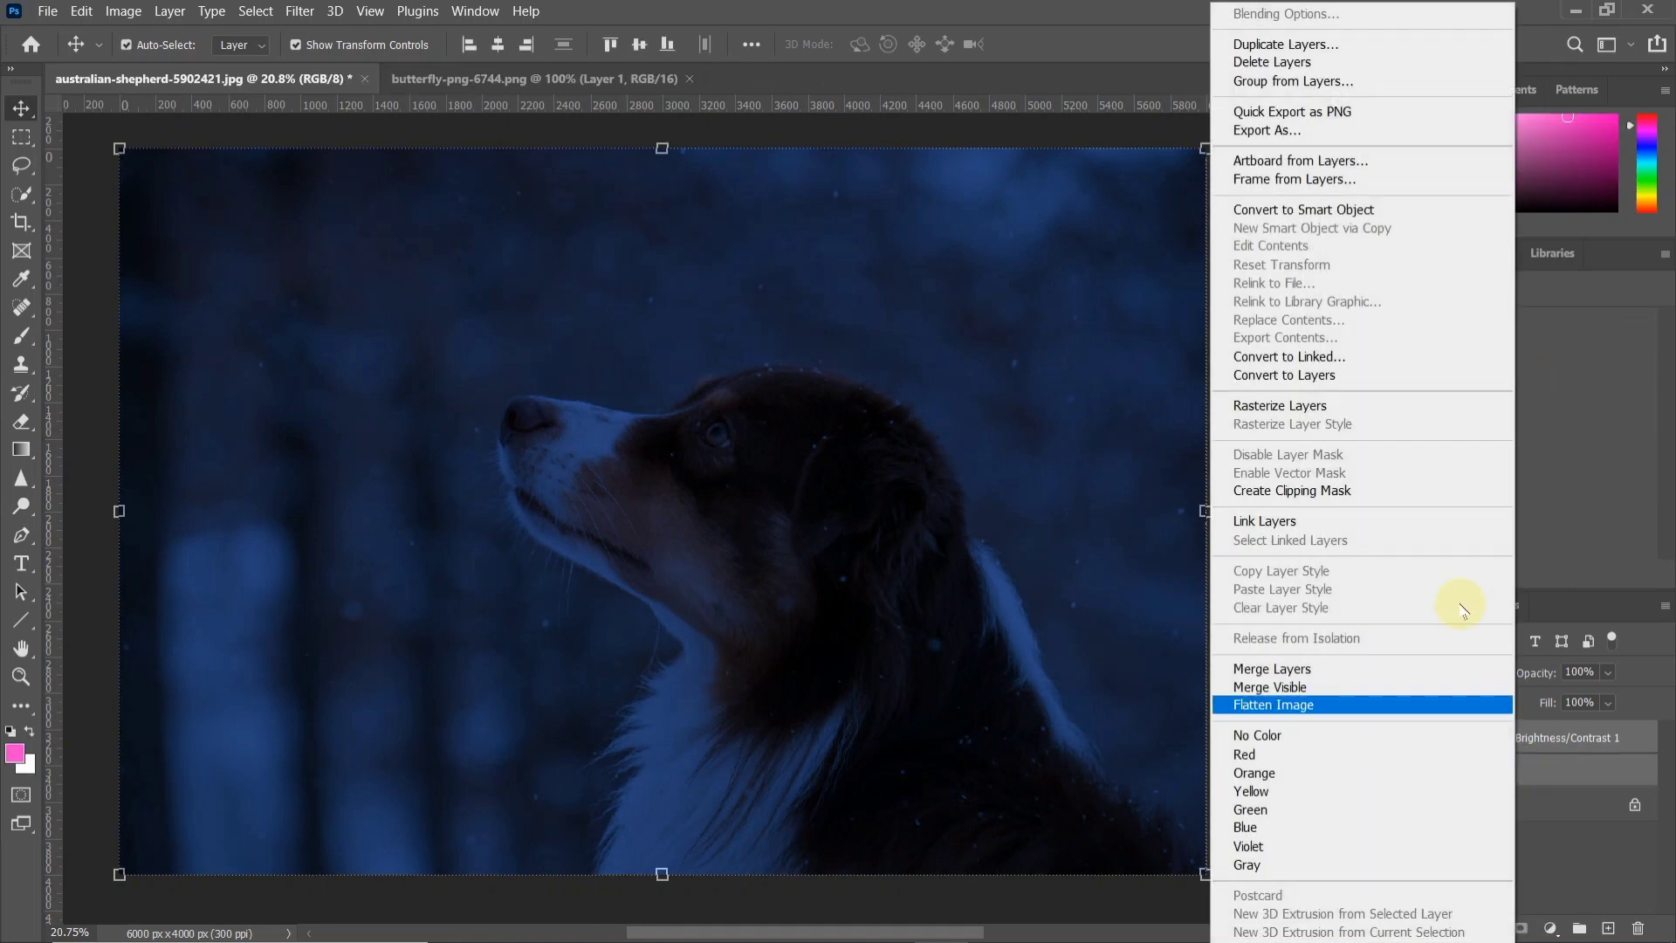
{"action": "left_click", "coordinate": [1403, 213]}
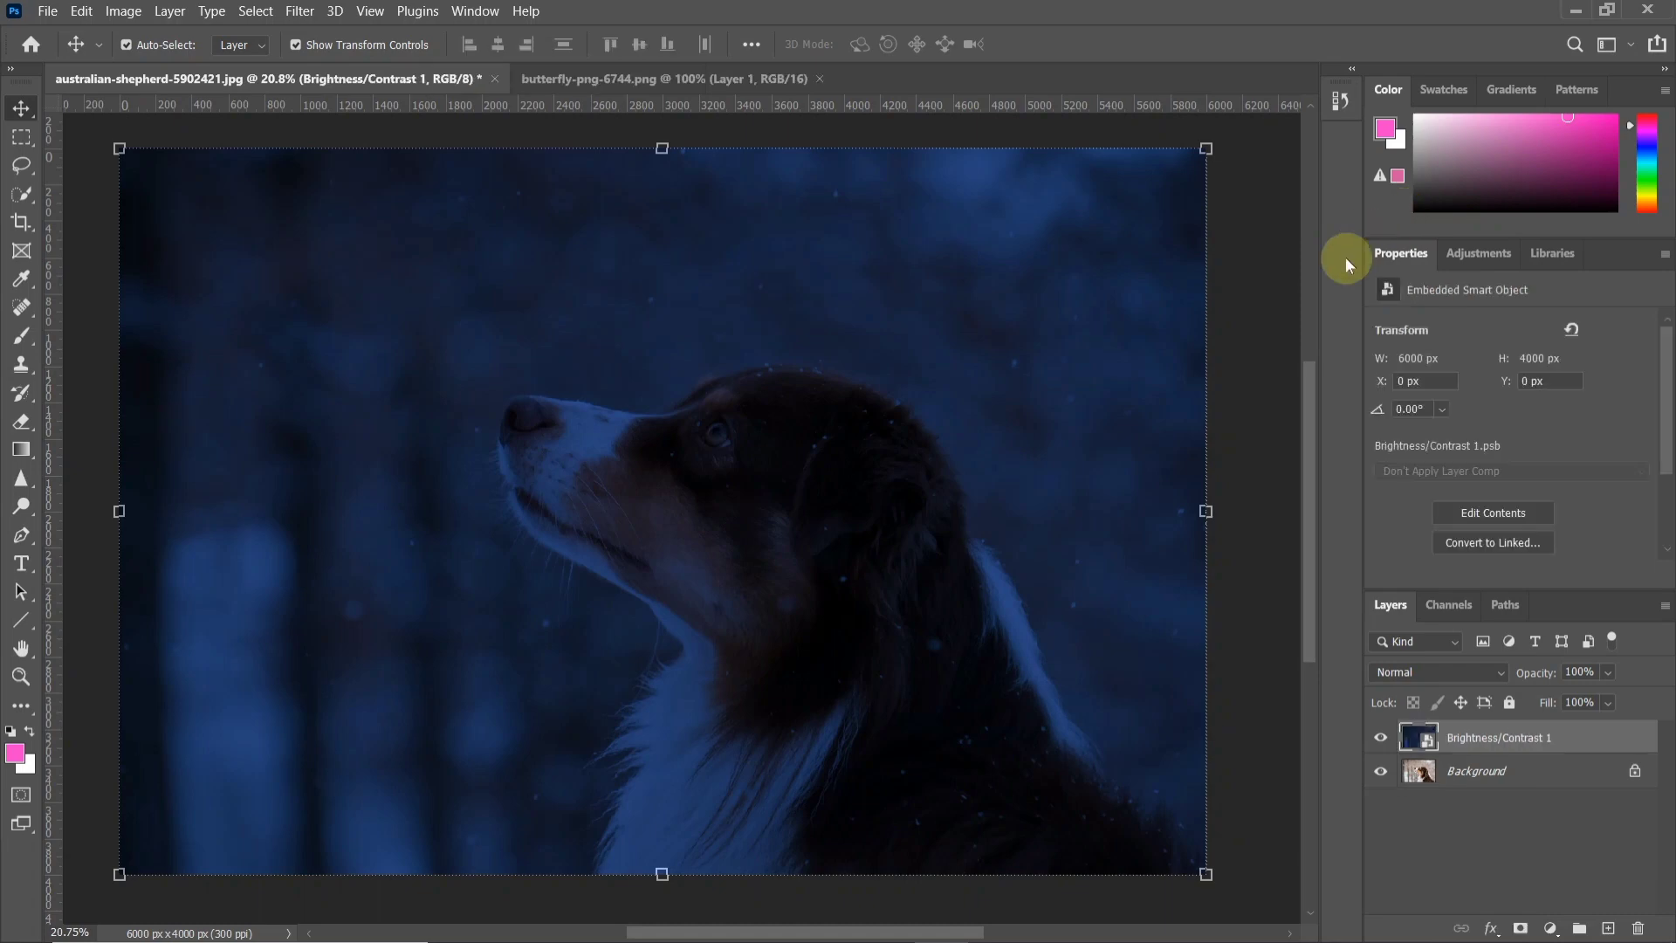
- Bring the butterfly layer into the dog image above the nose and make it a smart object
{"action": "left_click", "coordinate": [629, 79]}
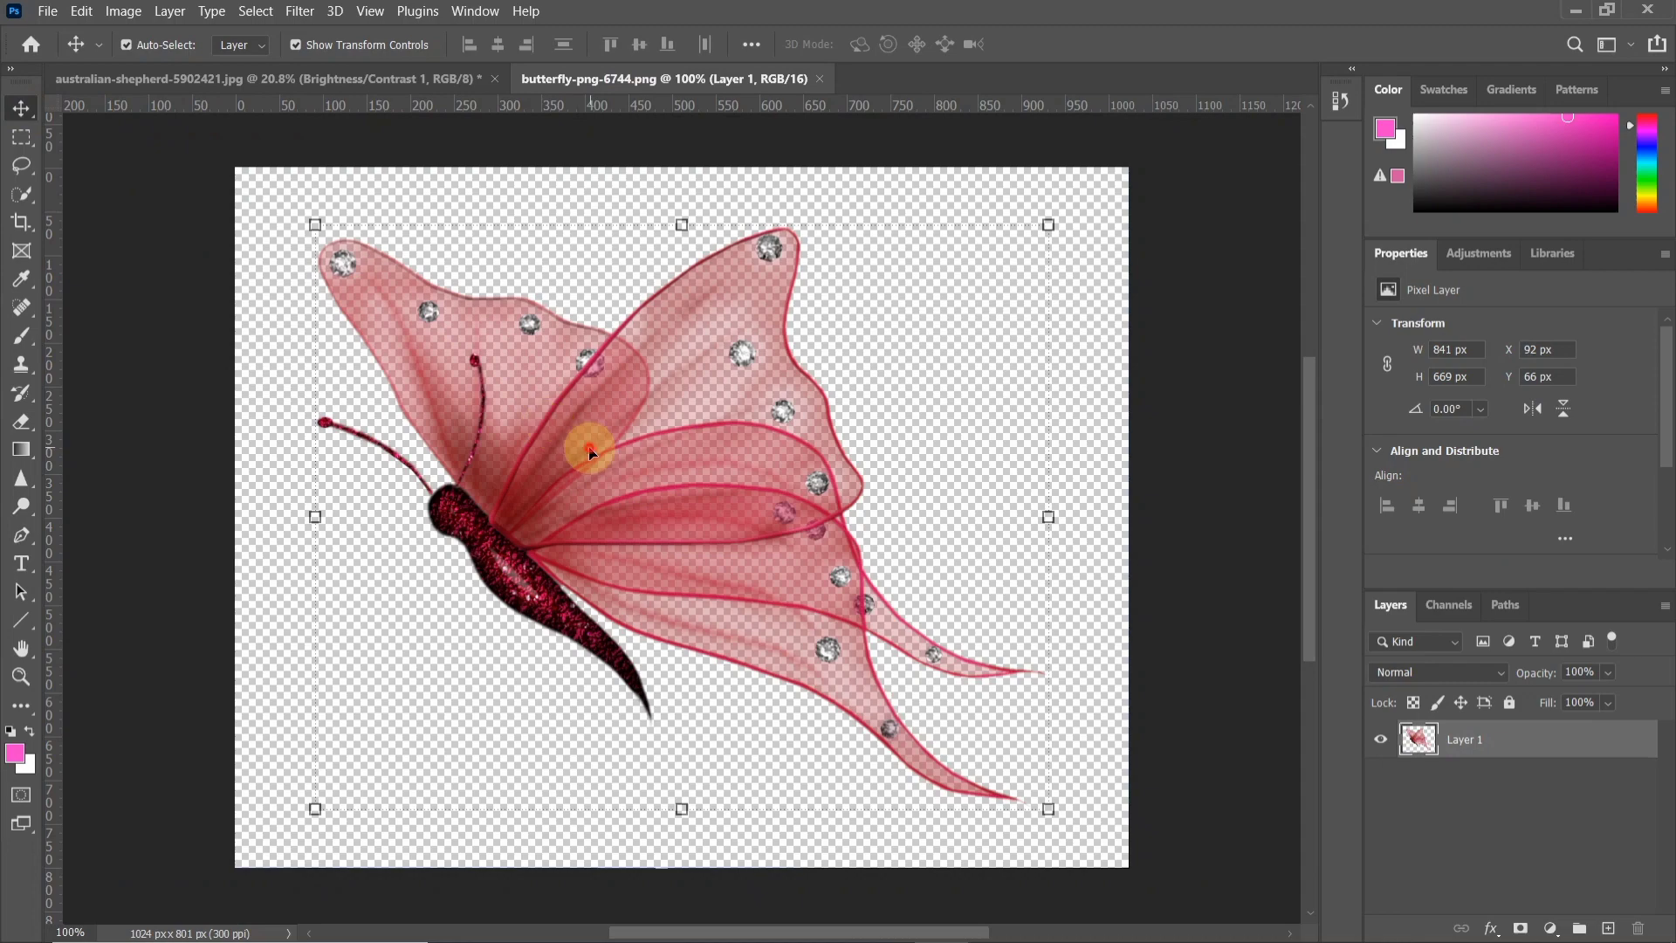
{"action": "mouse_move", "coordinate": [590, 451]}
{"action": "left_mouse_down"}
{"action": "mouse_move", "coordinate": [478, 88]}
{"action": "mouse_move", "coordinate": [494, 323]}
{"action": "mouse_move", "coordinate": [332, 309]}
{"action": "mouse_move", "coordinate": [453, 275]}
{"action": "left_mouse_up"}
{"action": "left_click", "coordinate": [870, 391]}
{"action": "scroll", "coordinate": [354, 311], "scroll_direction": "down", "scroll_amount": 1}
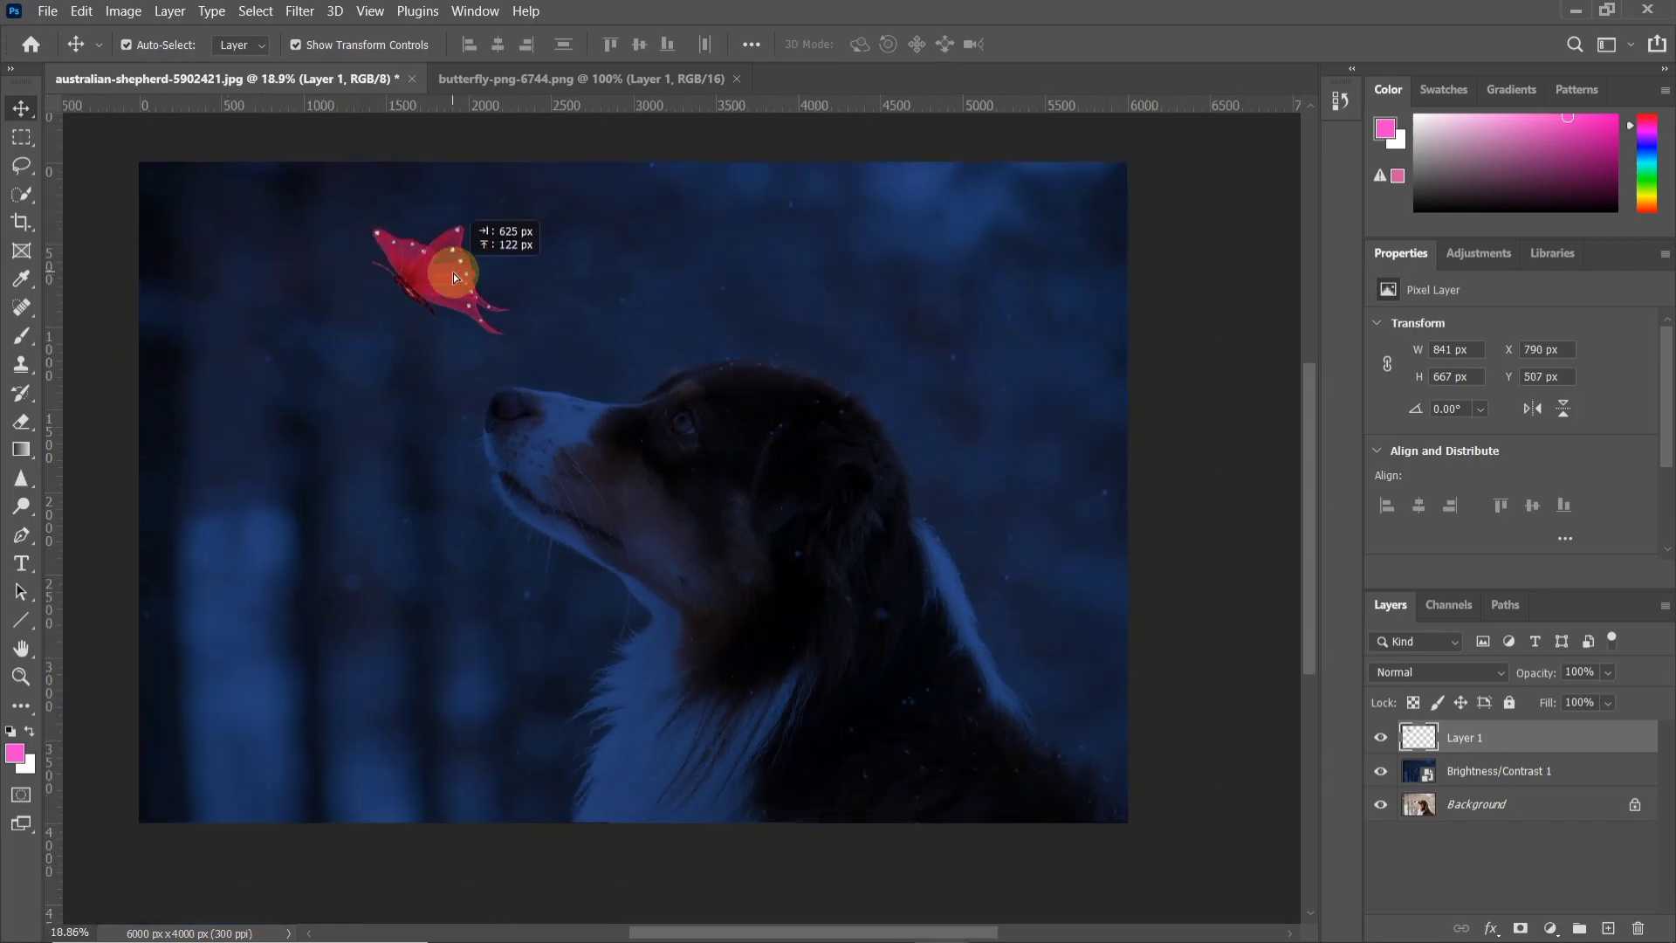
{"action": "left_click_drag", "start_coordinate": [433, 265], "coordinate": [433, 264]}
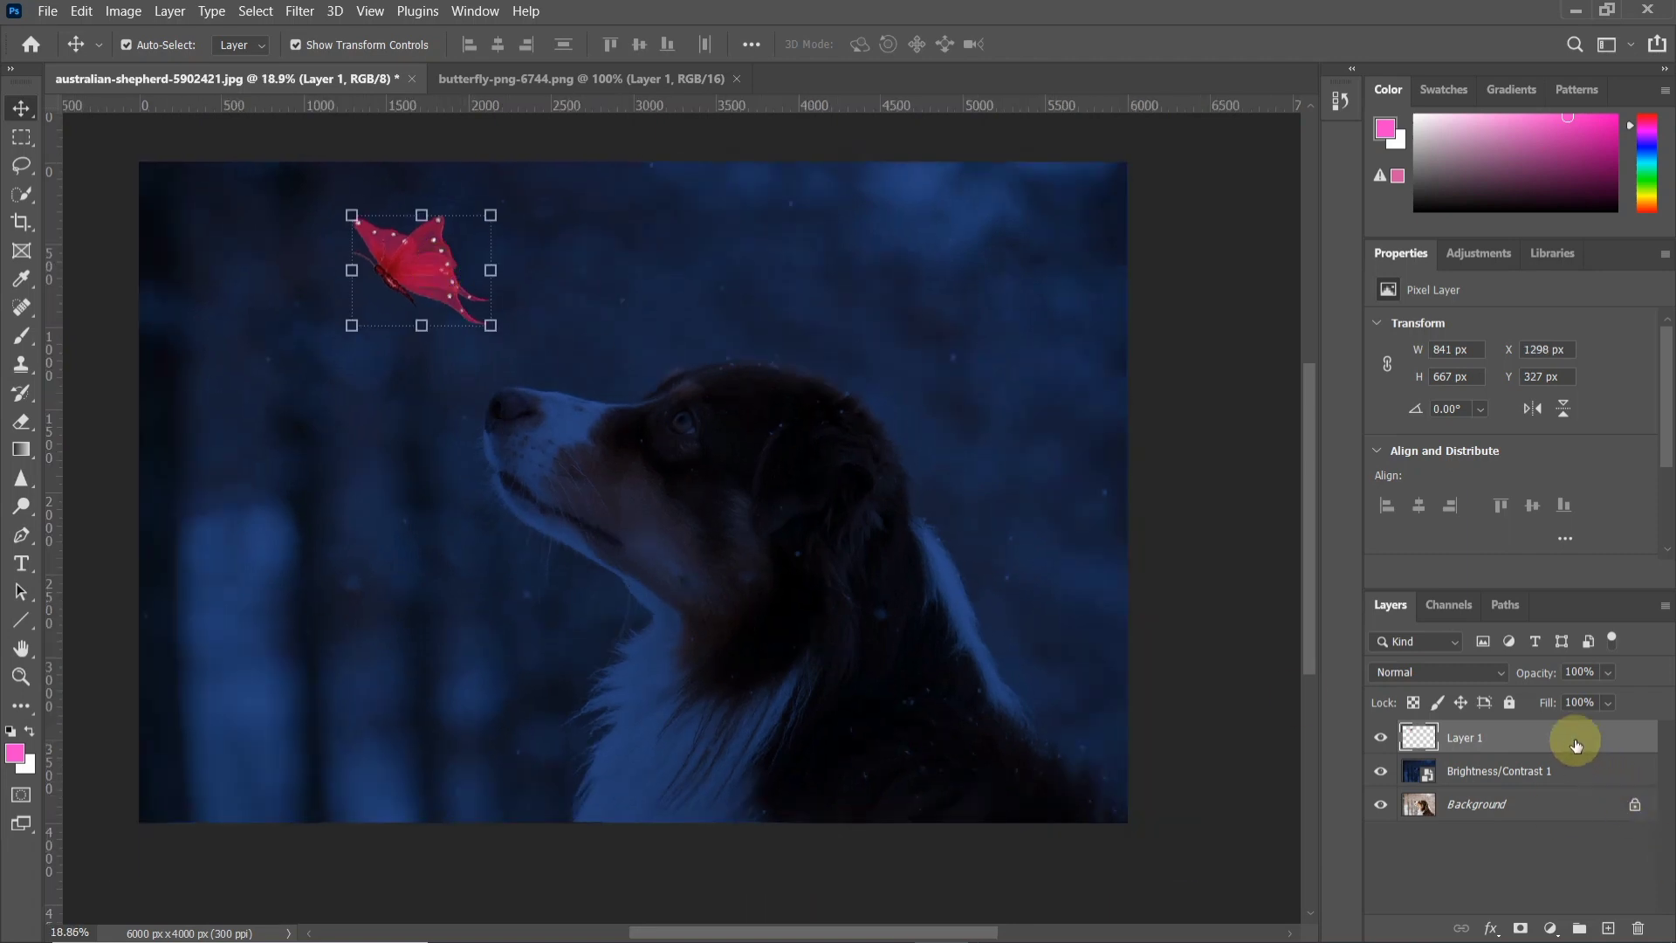
{"action": "right_click", "coordinate": [1570, 733]}
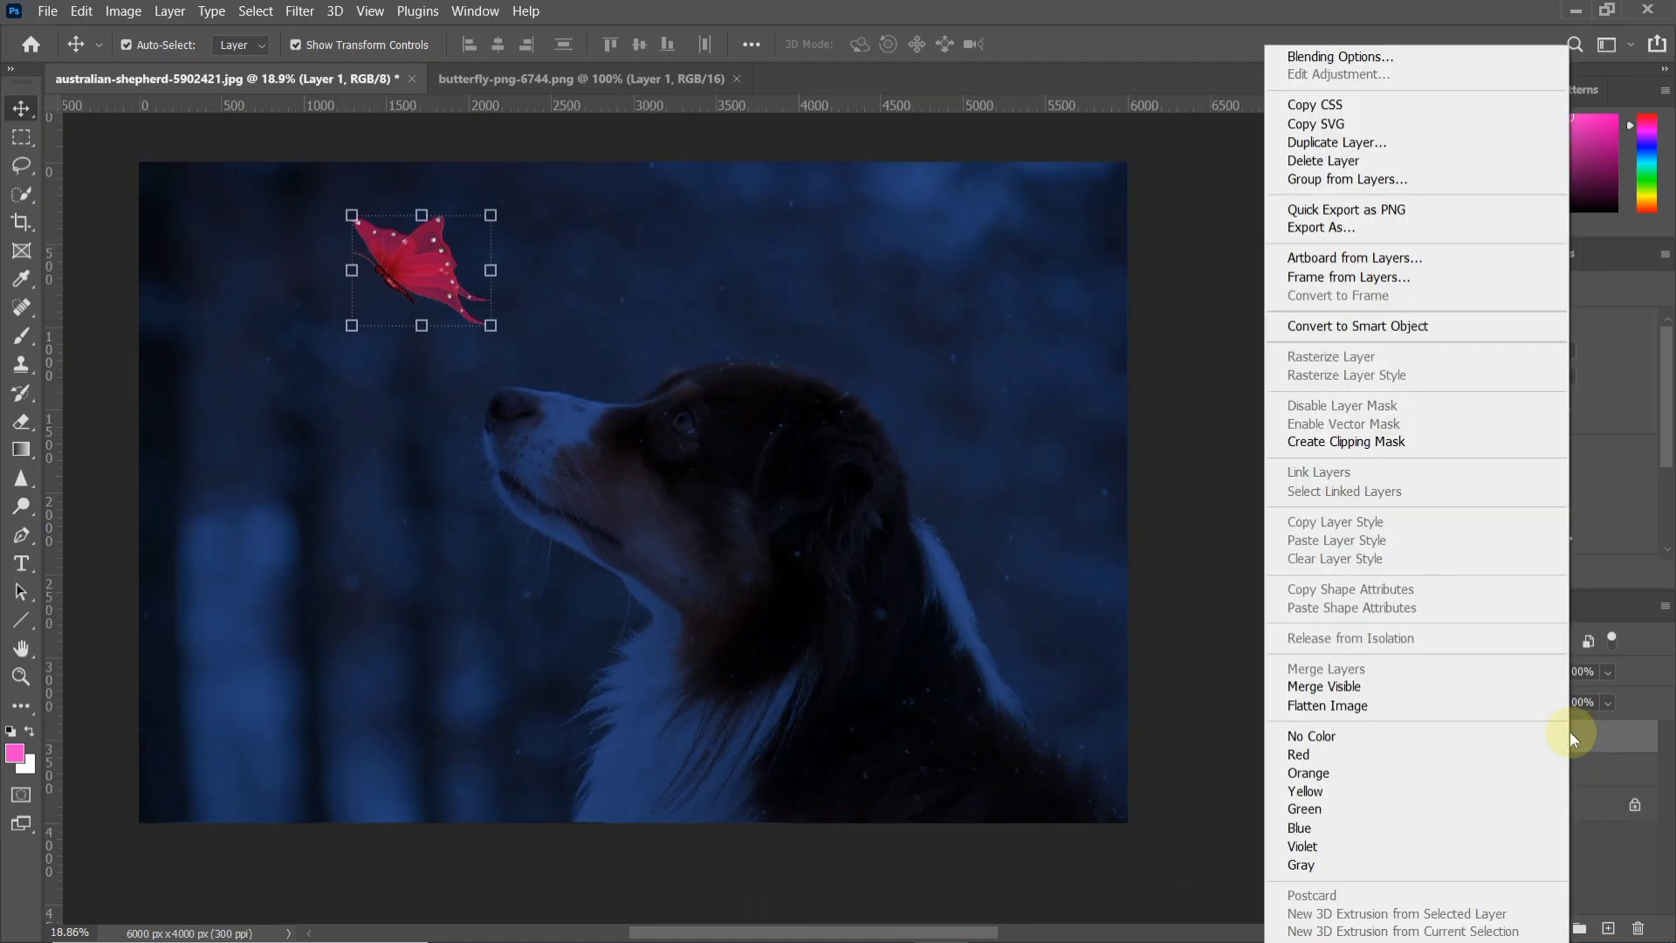
{"action": "left_click", "coordinate": [1453, 328]}
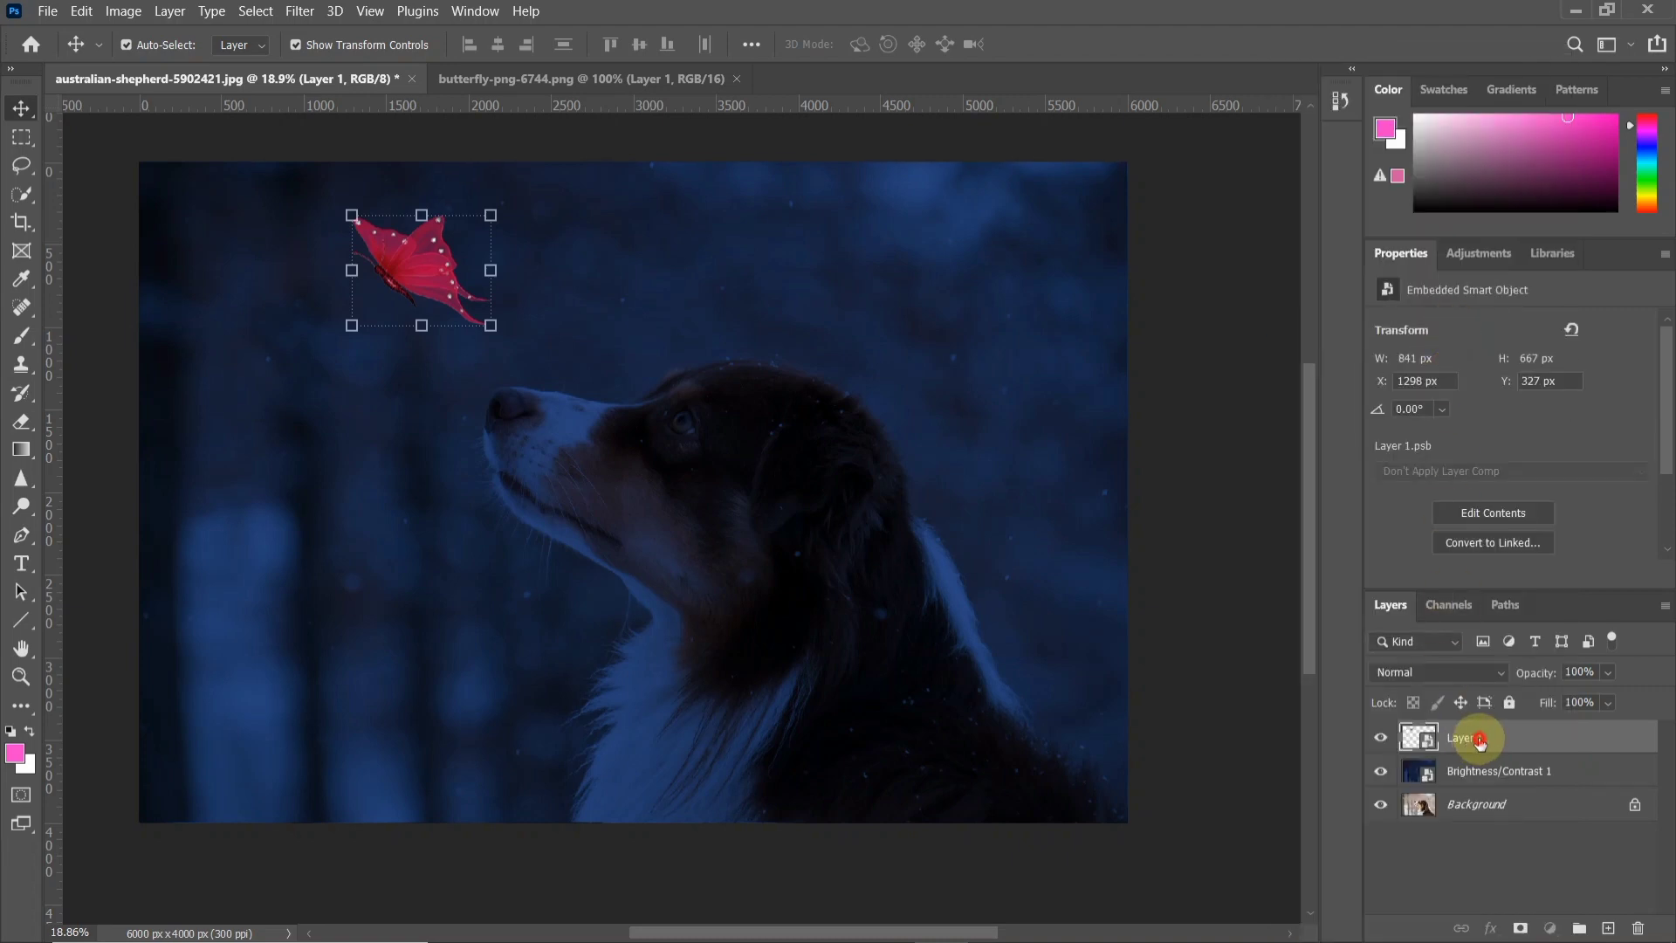
- Duplicate the butterfly, set the copy to Screen, and apply a 50 px Gaussian Blur
{"action": "key", "text": "ctrl+j"}
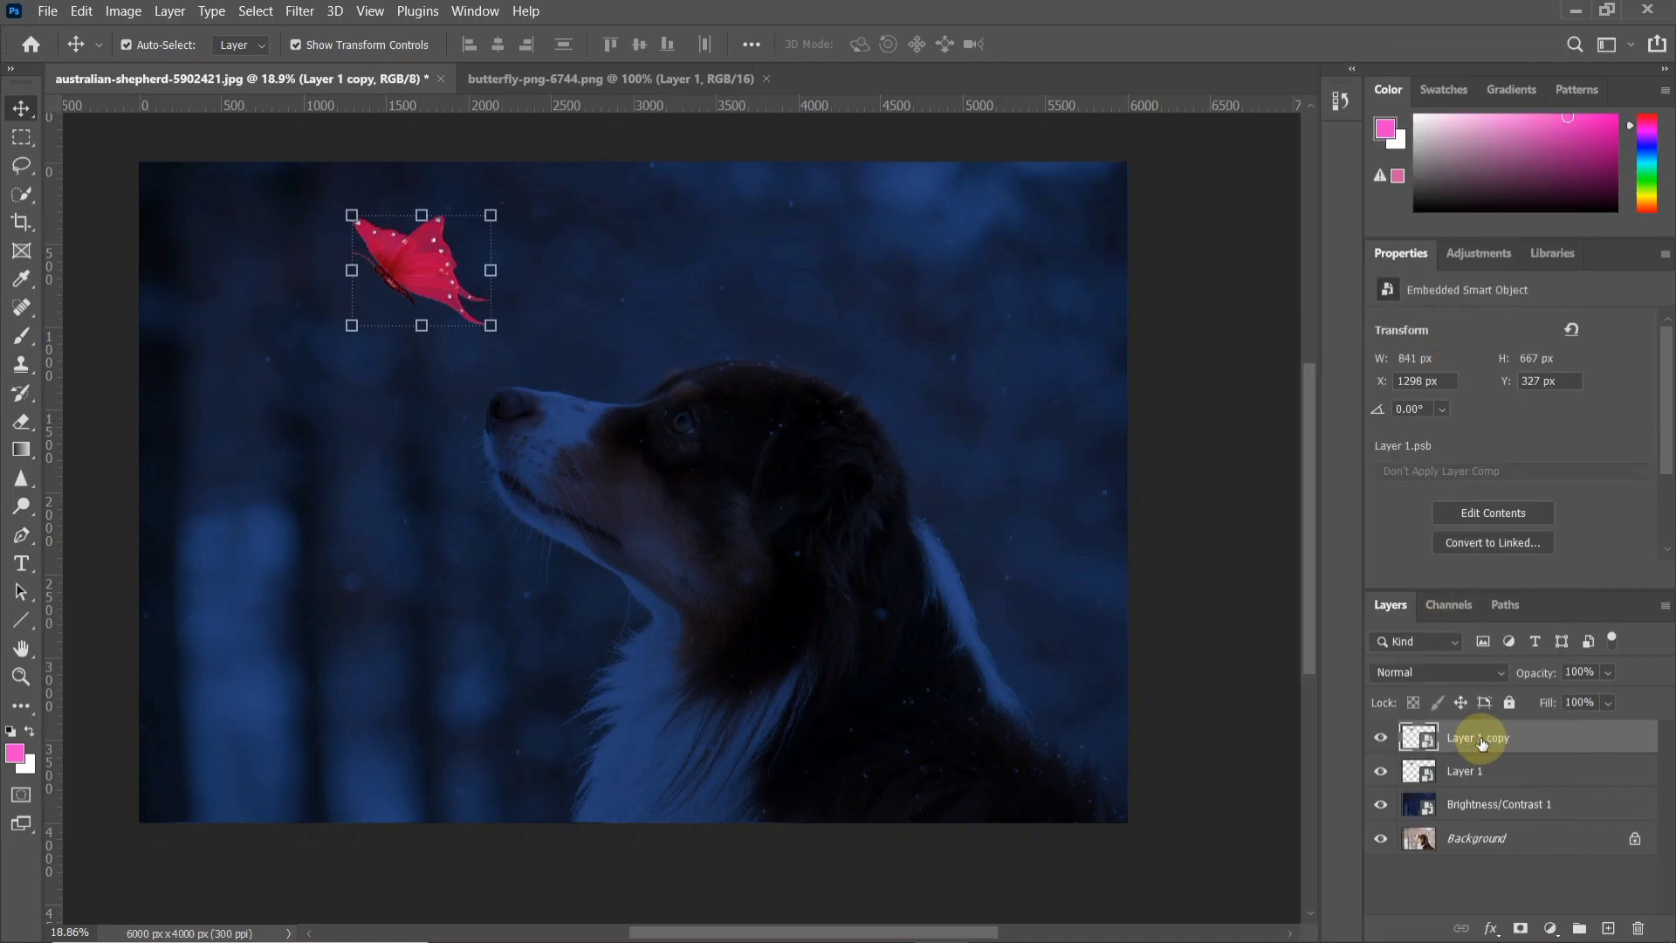
{"action": "left_click", "coordinate": [1453, 677]}
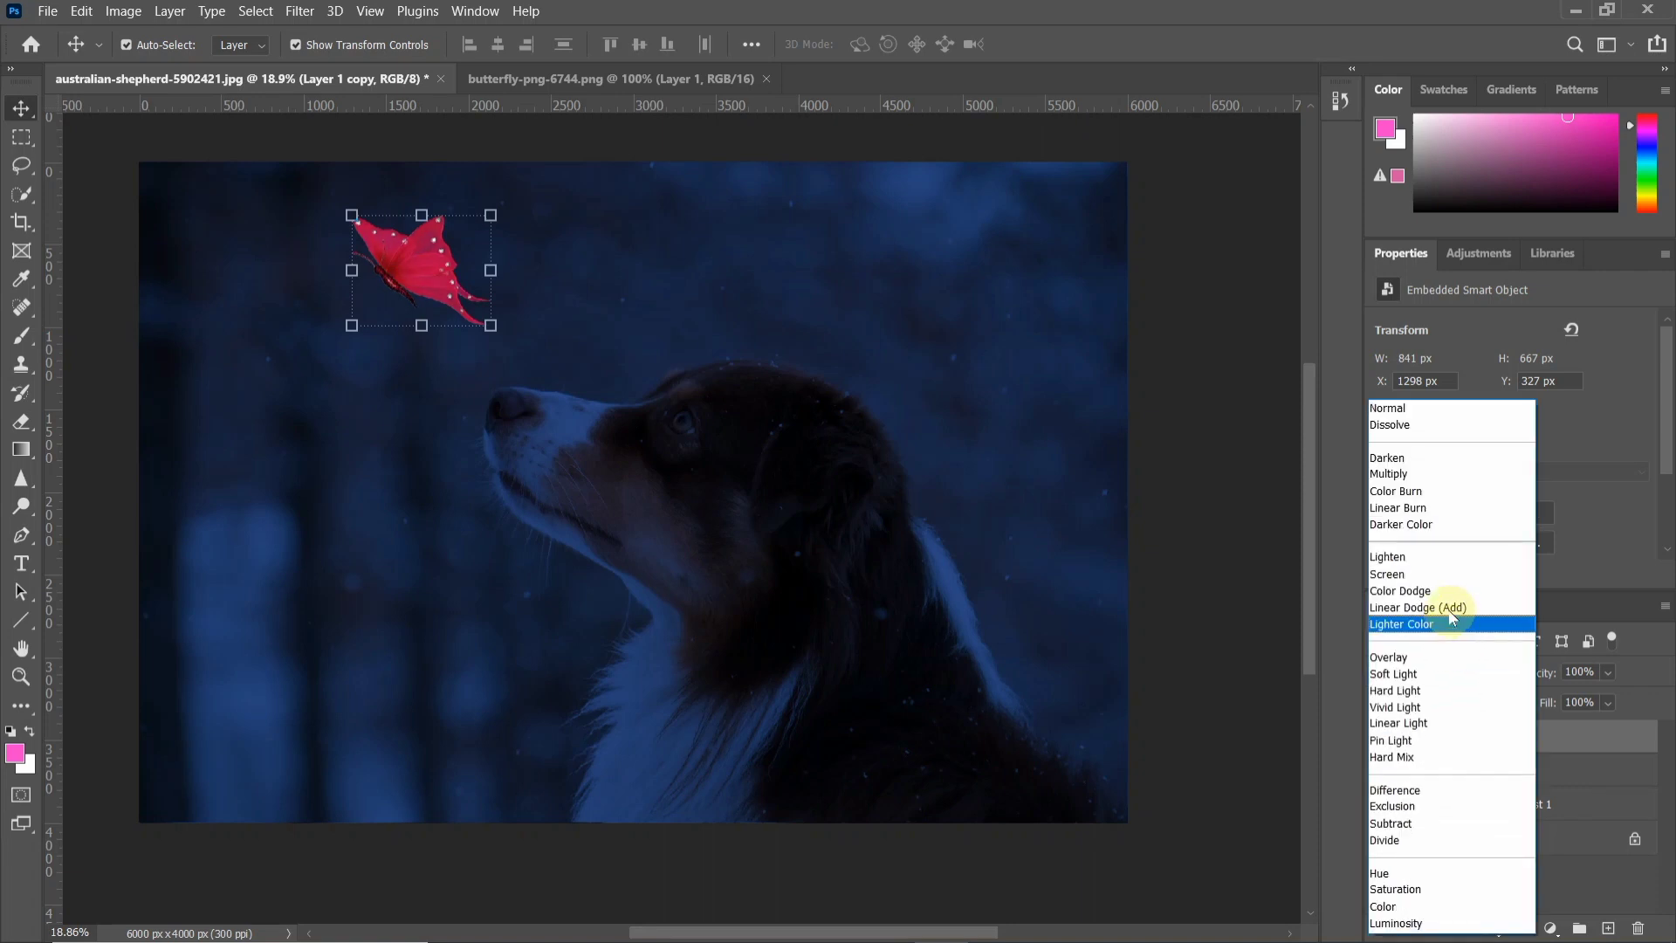
{"action": "left_click", "coordinate": [1450, 578]}
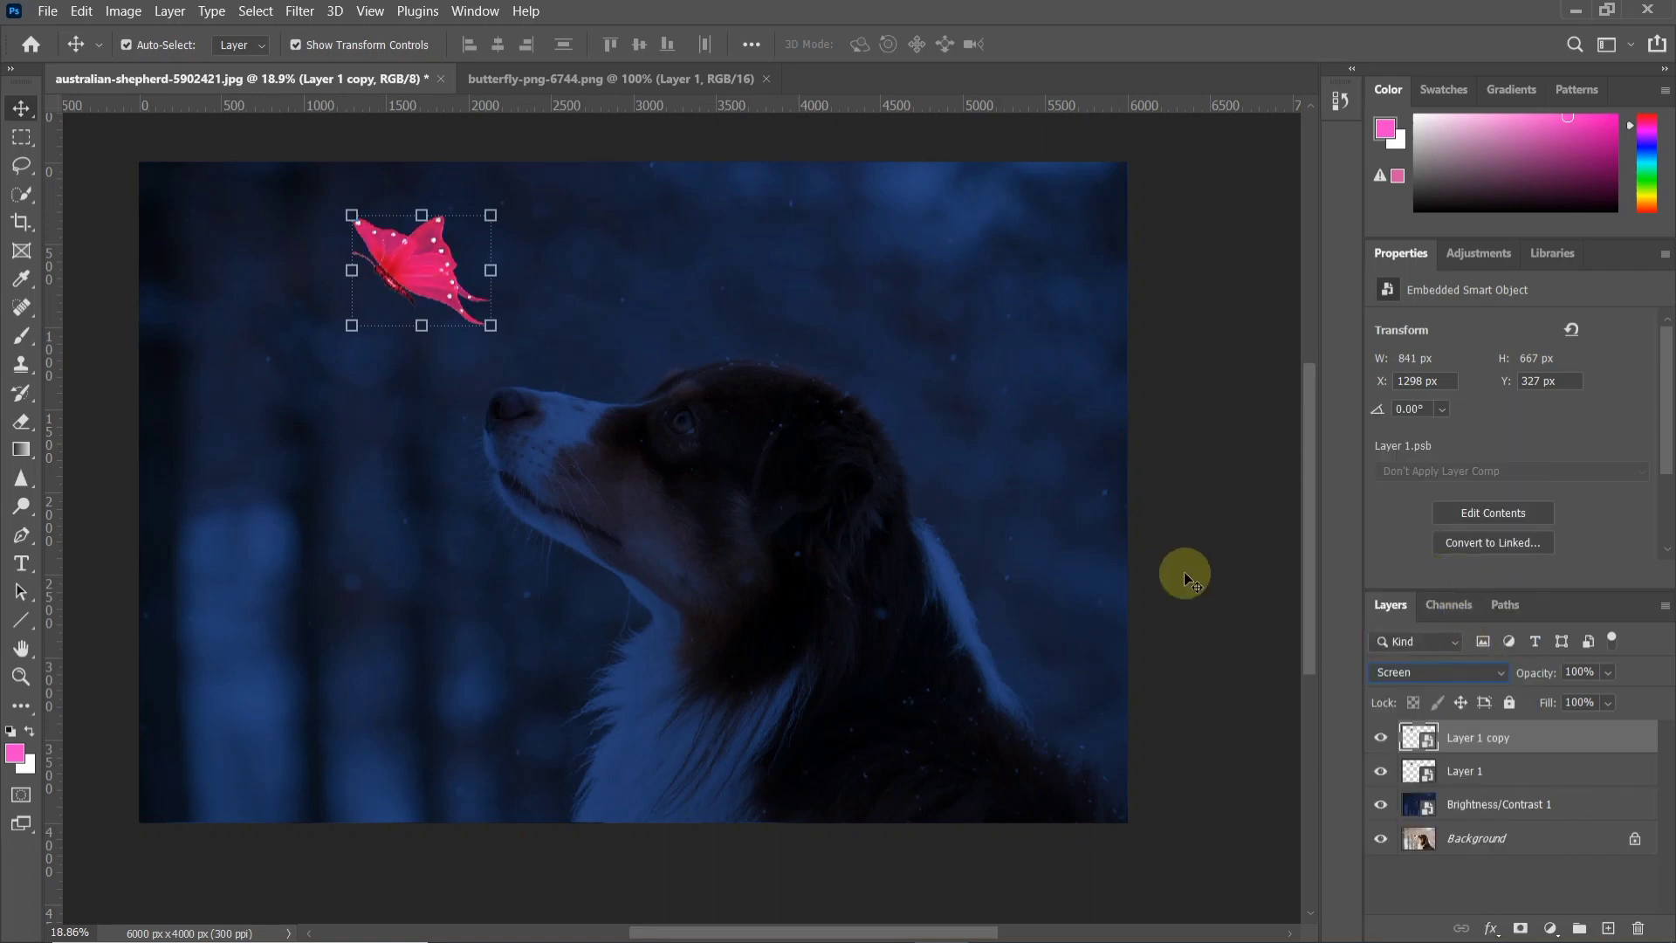
{"action": "left_click", "coordinate": [299, 12]}
{"action": "left_click", "coordinate": [297, 16]}
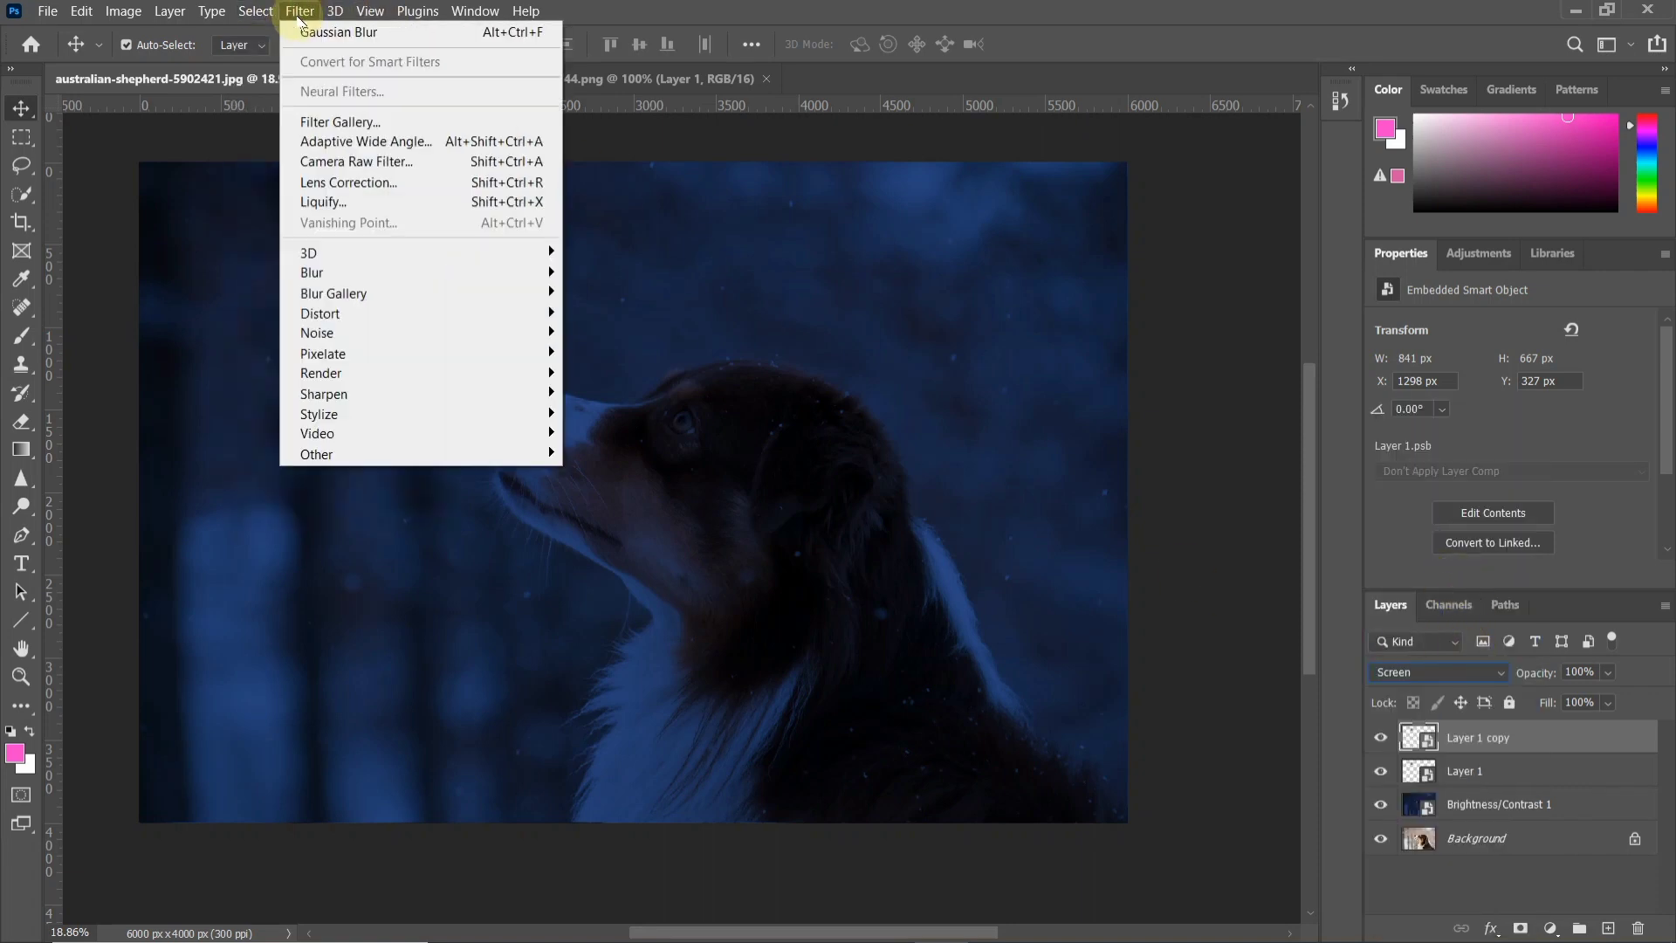
{"action": "mouse_move", "coordinate": [312, 273]}
{"action": "left_click", "coordinate": [592, 353]}
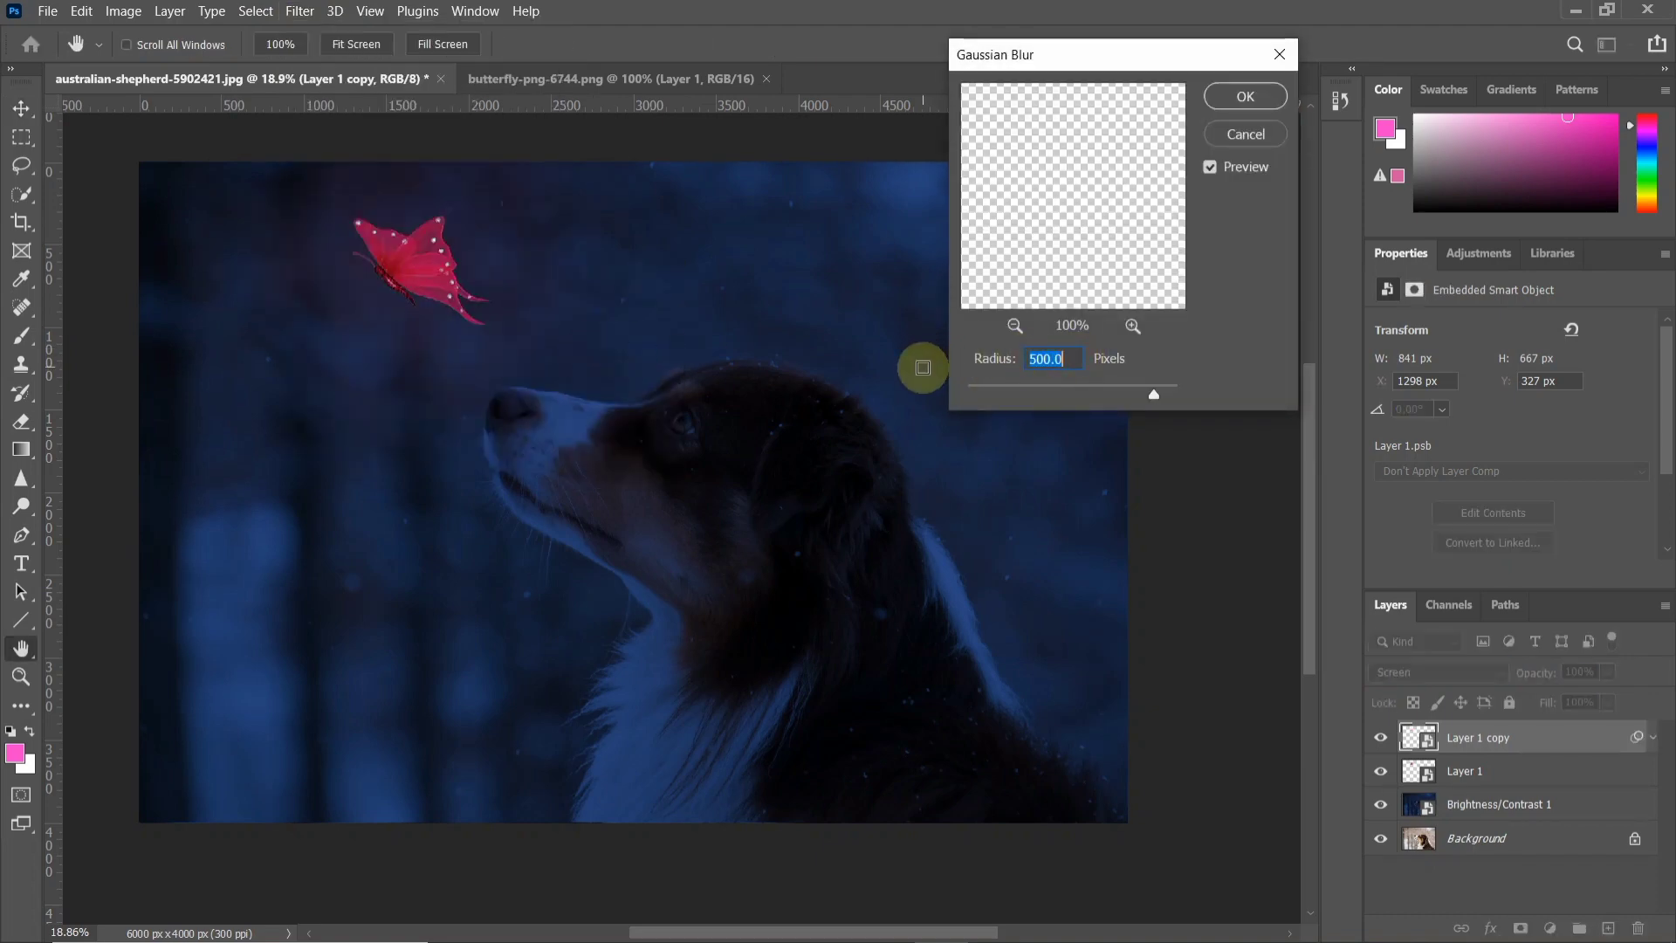
{"action": "type", "text": "50"}
{"action": "left_click", "coordinate": [1239, 96]}
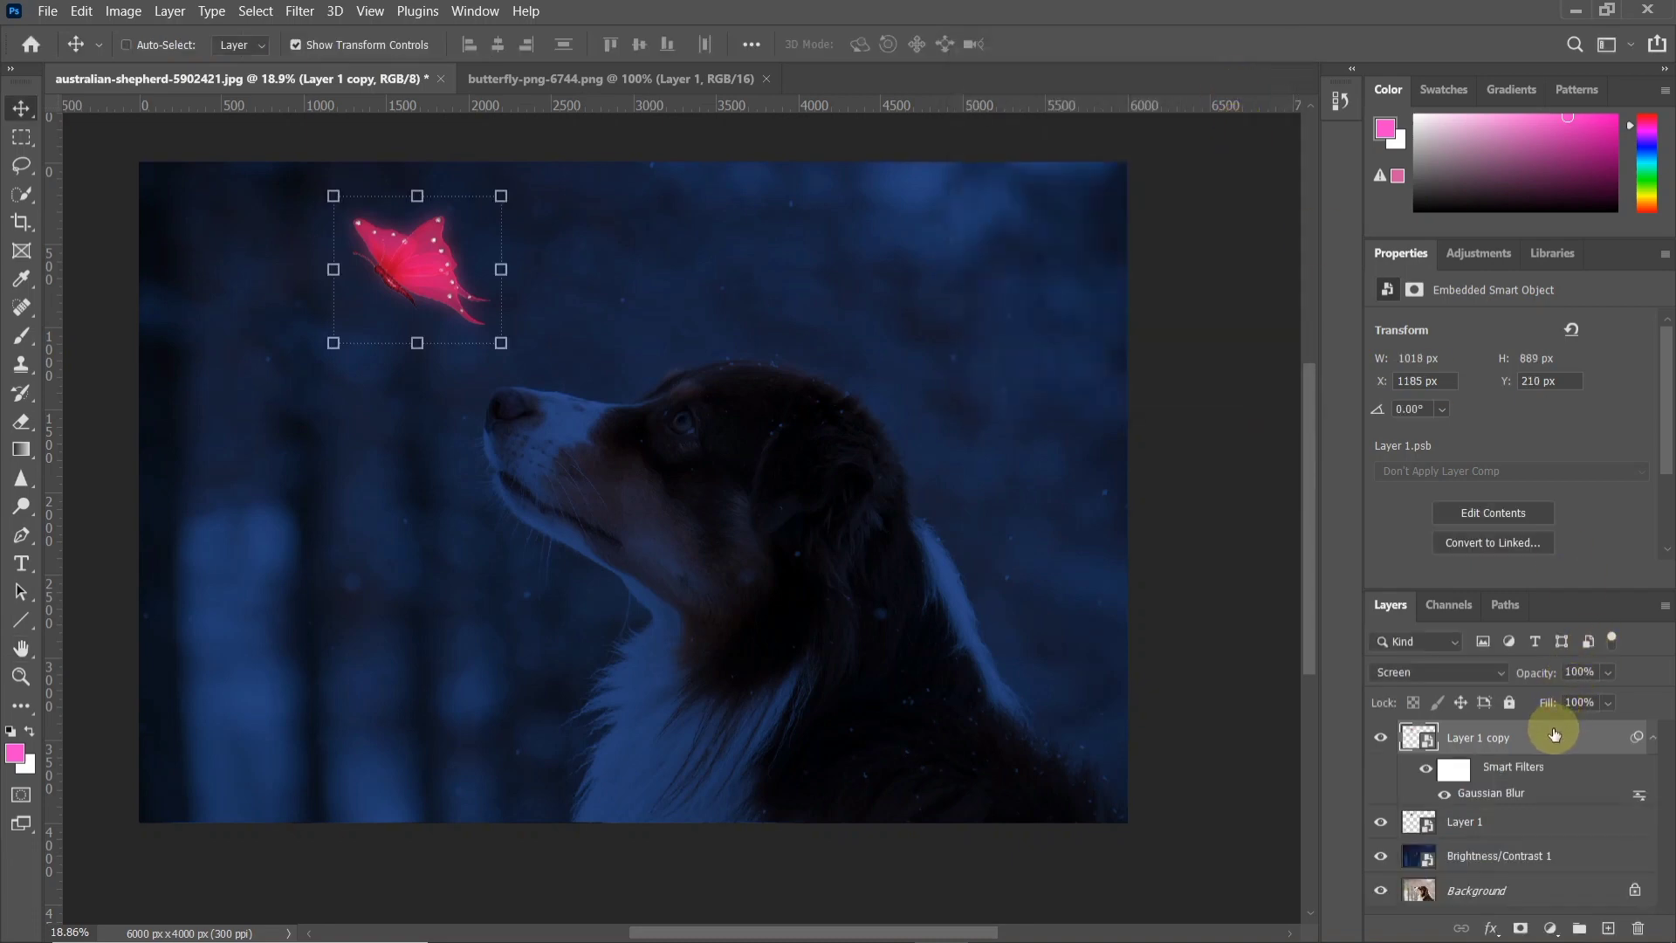
- Add three more blurred copies, keeping 50 px, then re-blurring at 5 px and 100 px
{"action": "key", "text": "ctrl+j"}
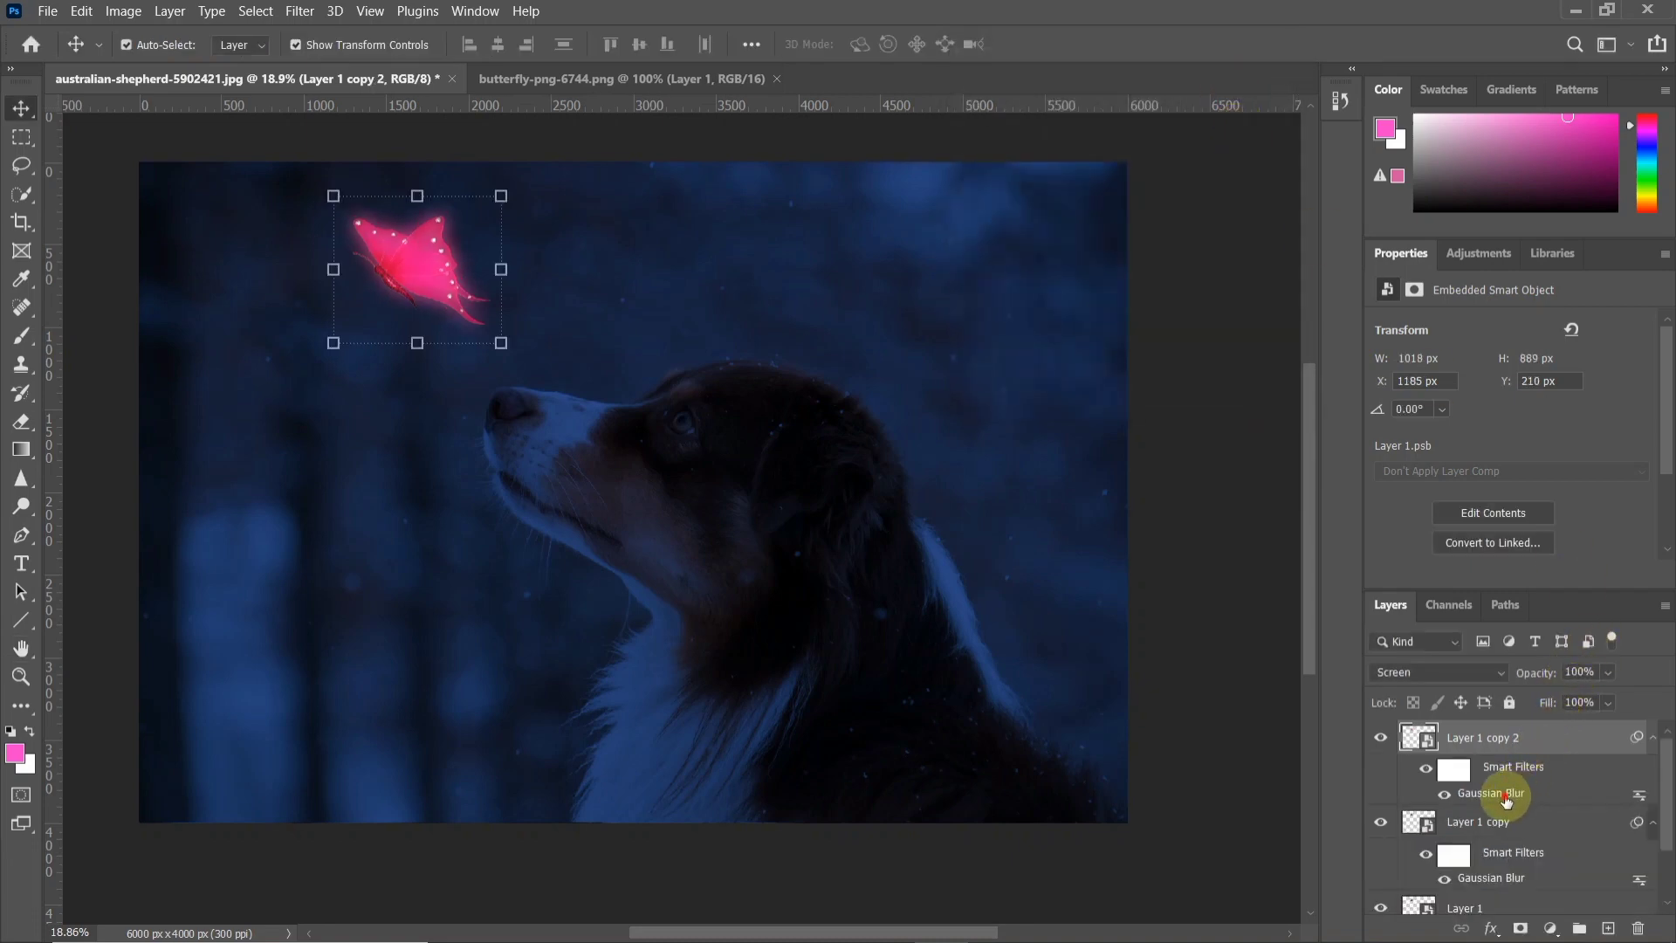
{"action": "double_click", "coordinate": [1495, 793]}
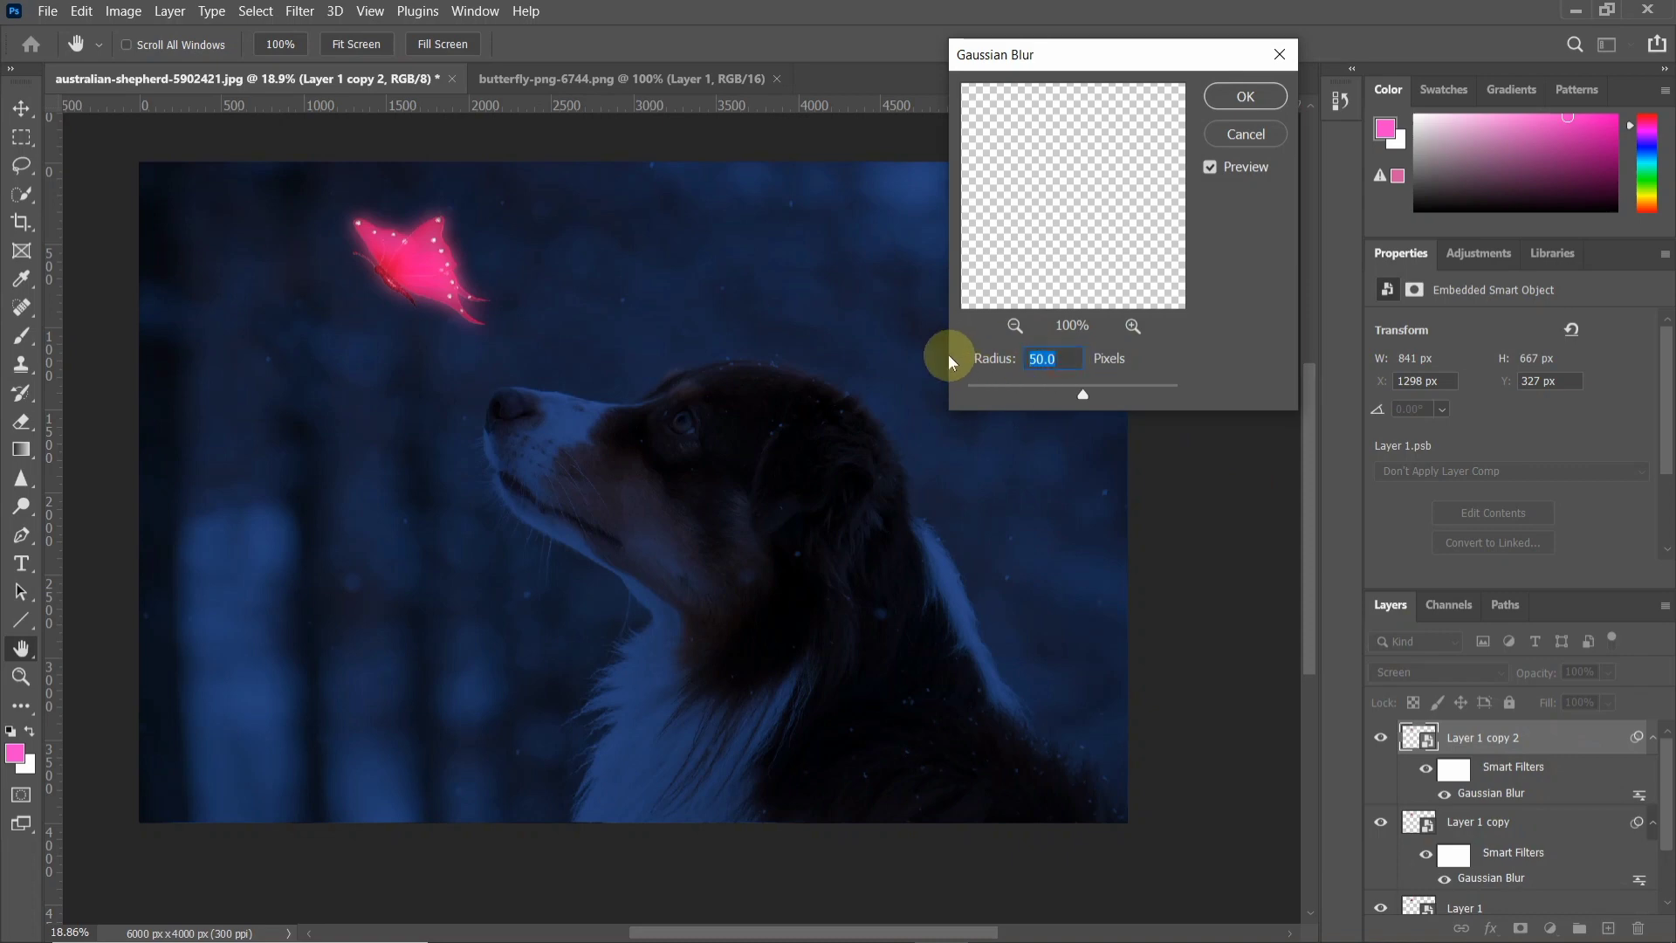
{"action": "key", "text": "Return"}
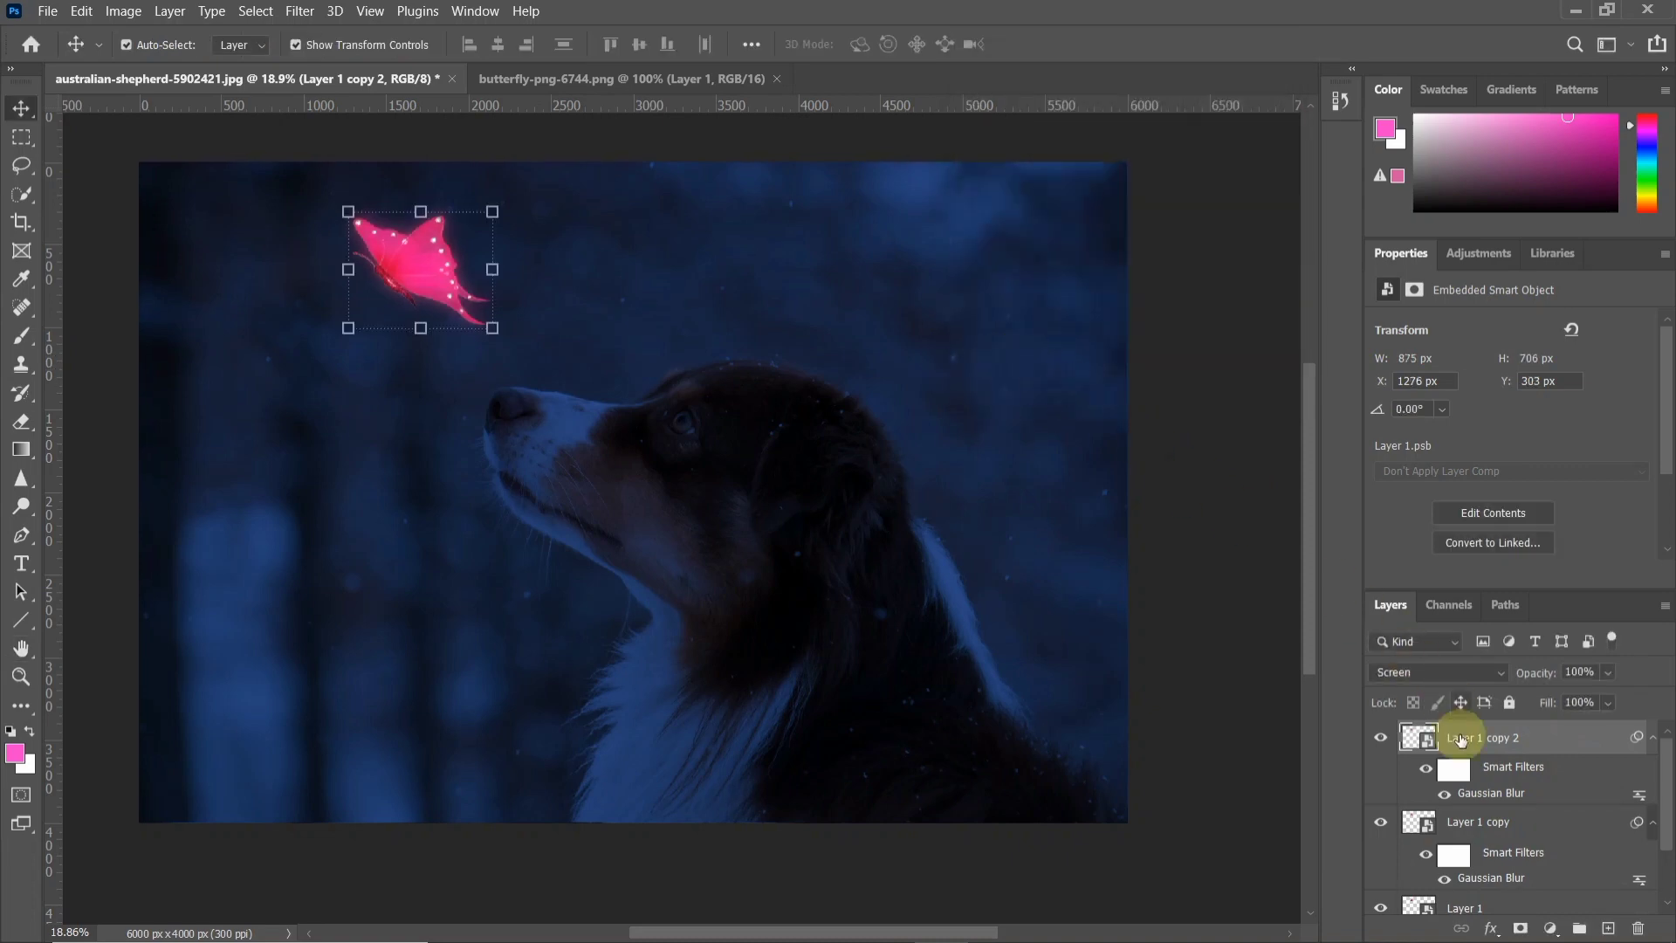
{"action": "key", "text": "ctrl+j"}
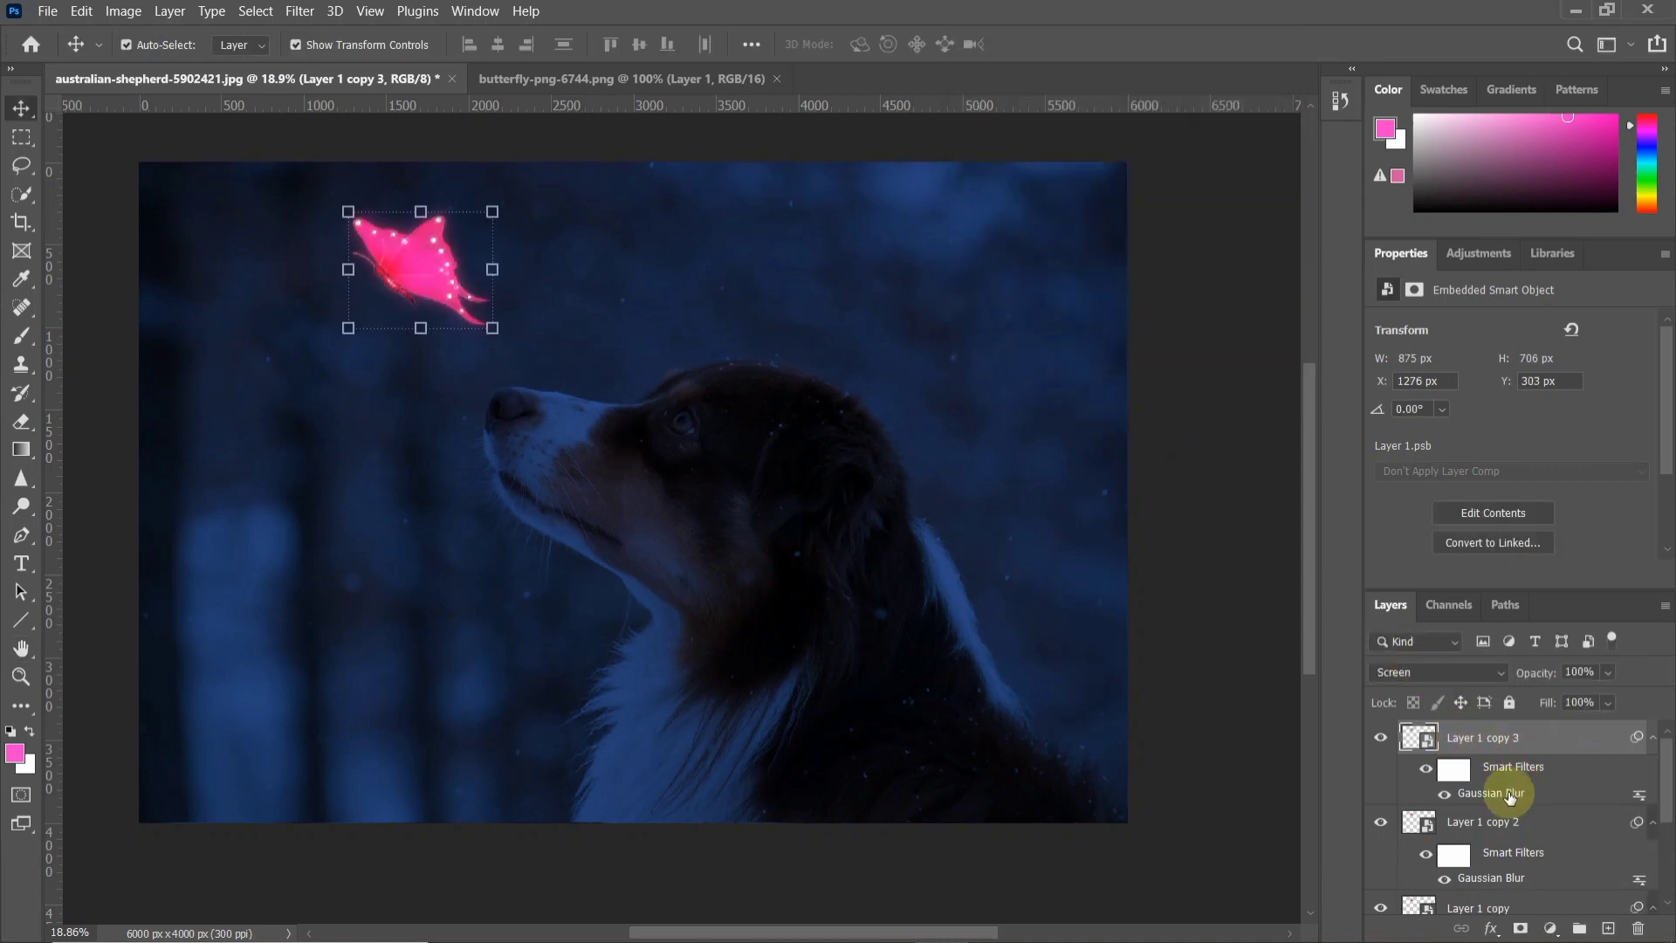
{"action": "double_click", "coordinate": [1506, 794]}
{"action": "type", "text": "50"}
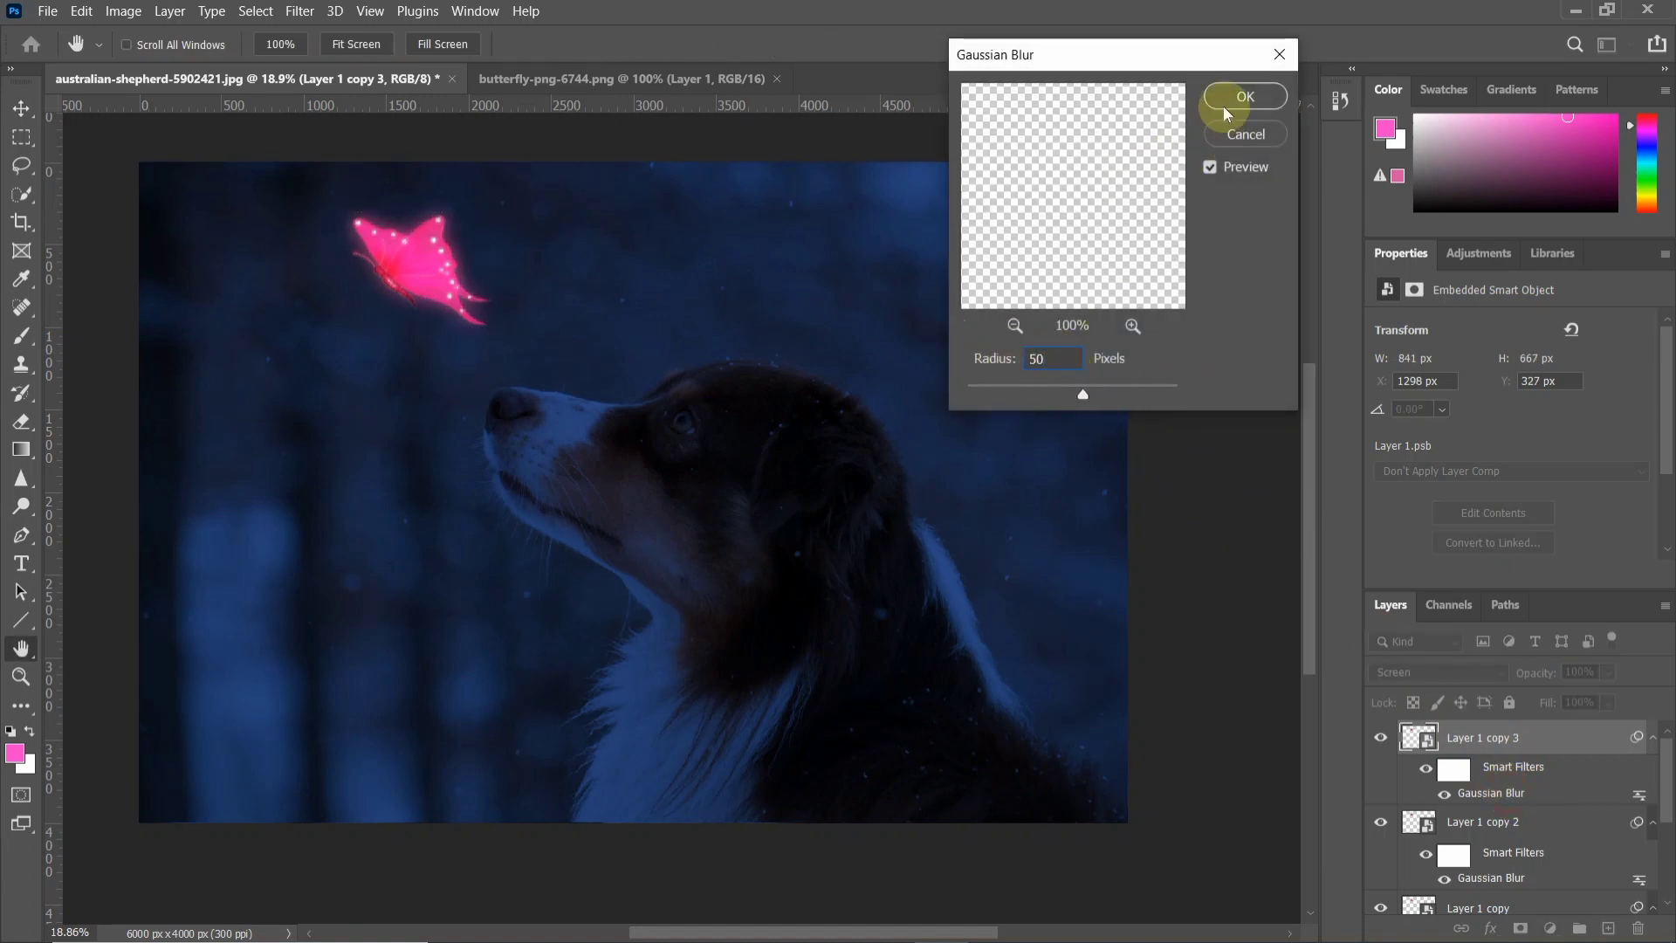
{"action": "left_click", "coordinate": [1224, 106]}
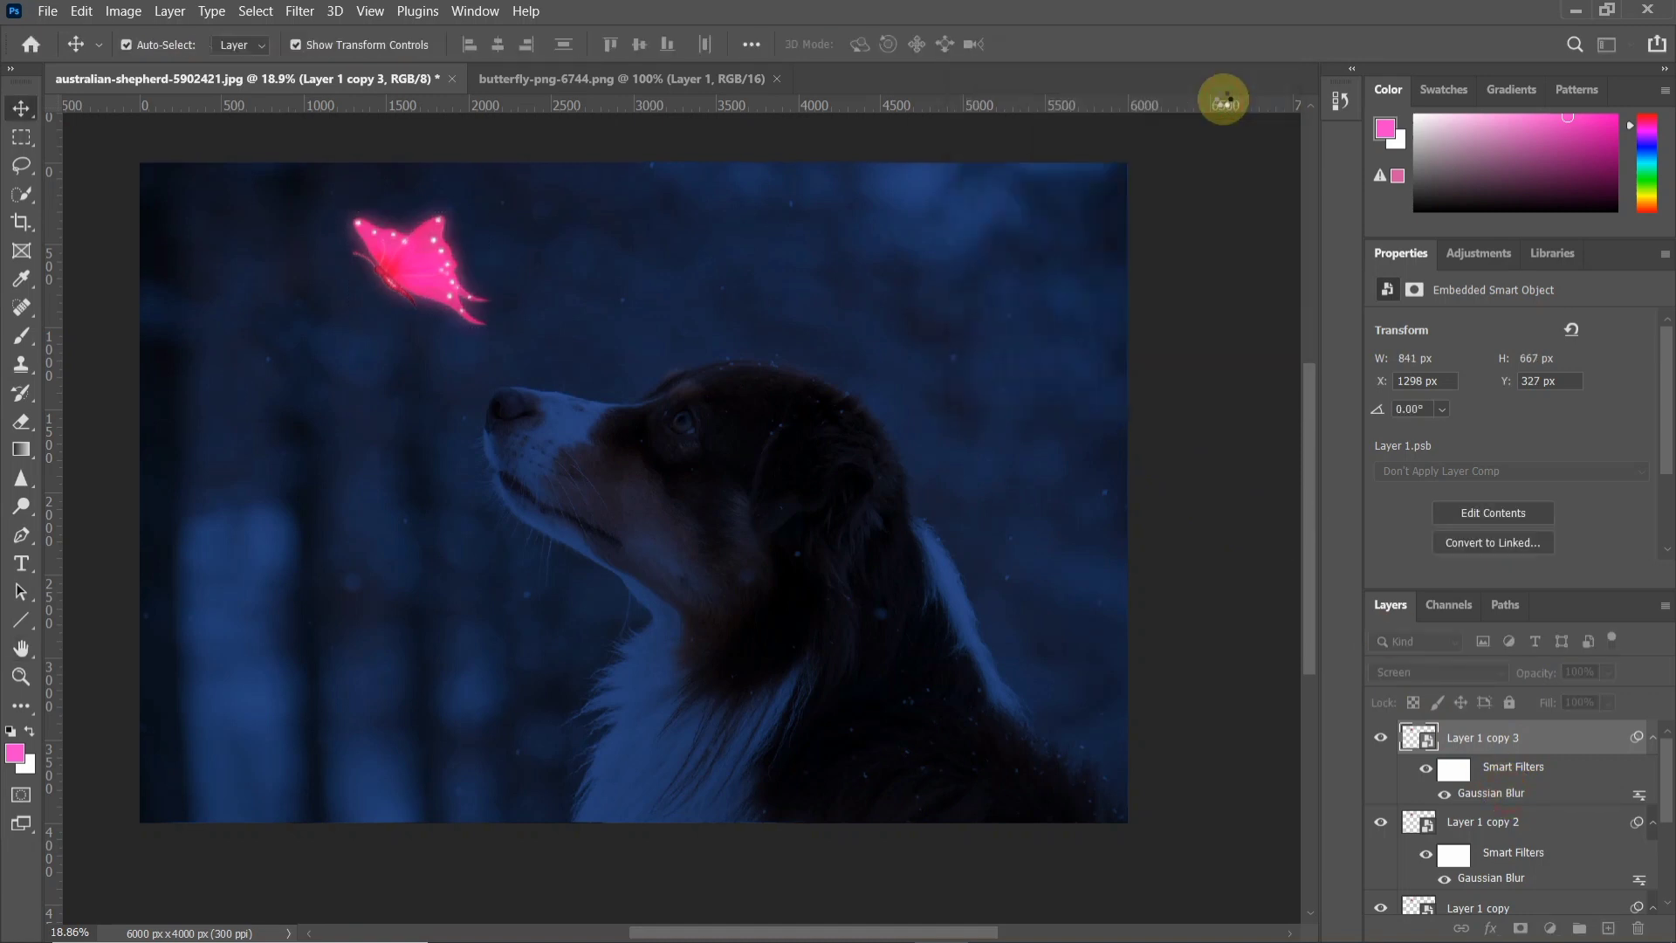
{"action": "key", "text": "ctrl+j"}
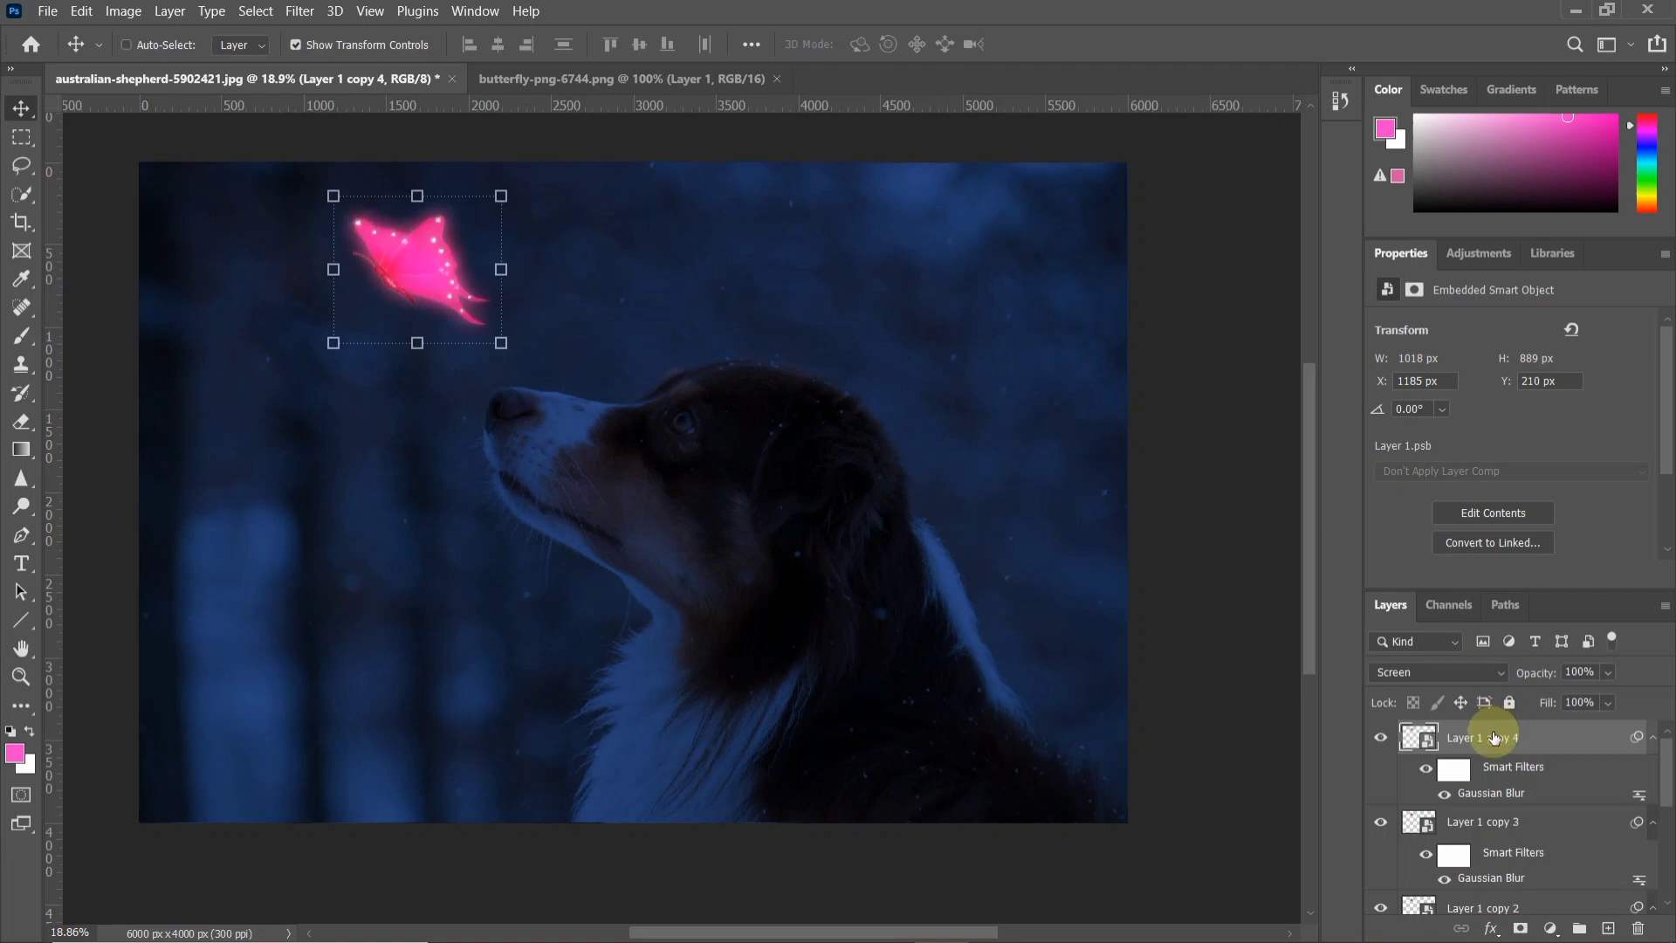
{"action": "double_click", "coordinate": [1493, 793]}
{"action": "double_click", "coordinate": [1052, 358]}
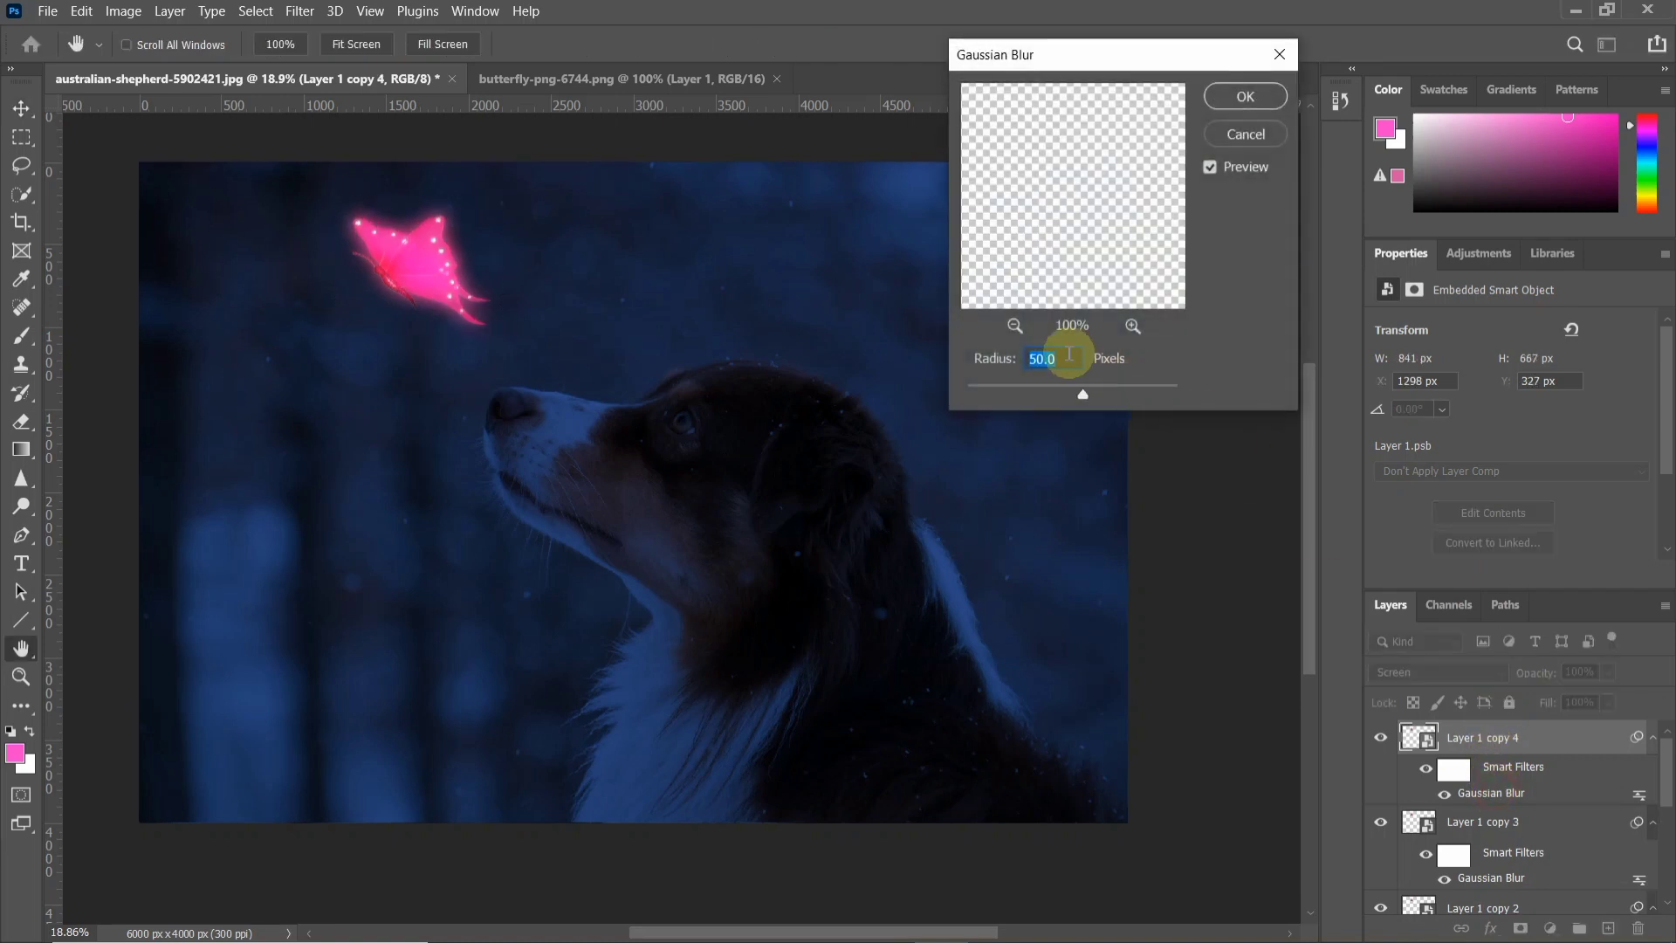
{"action": "type", "text": "1"}
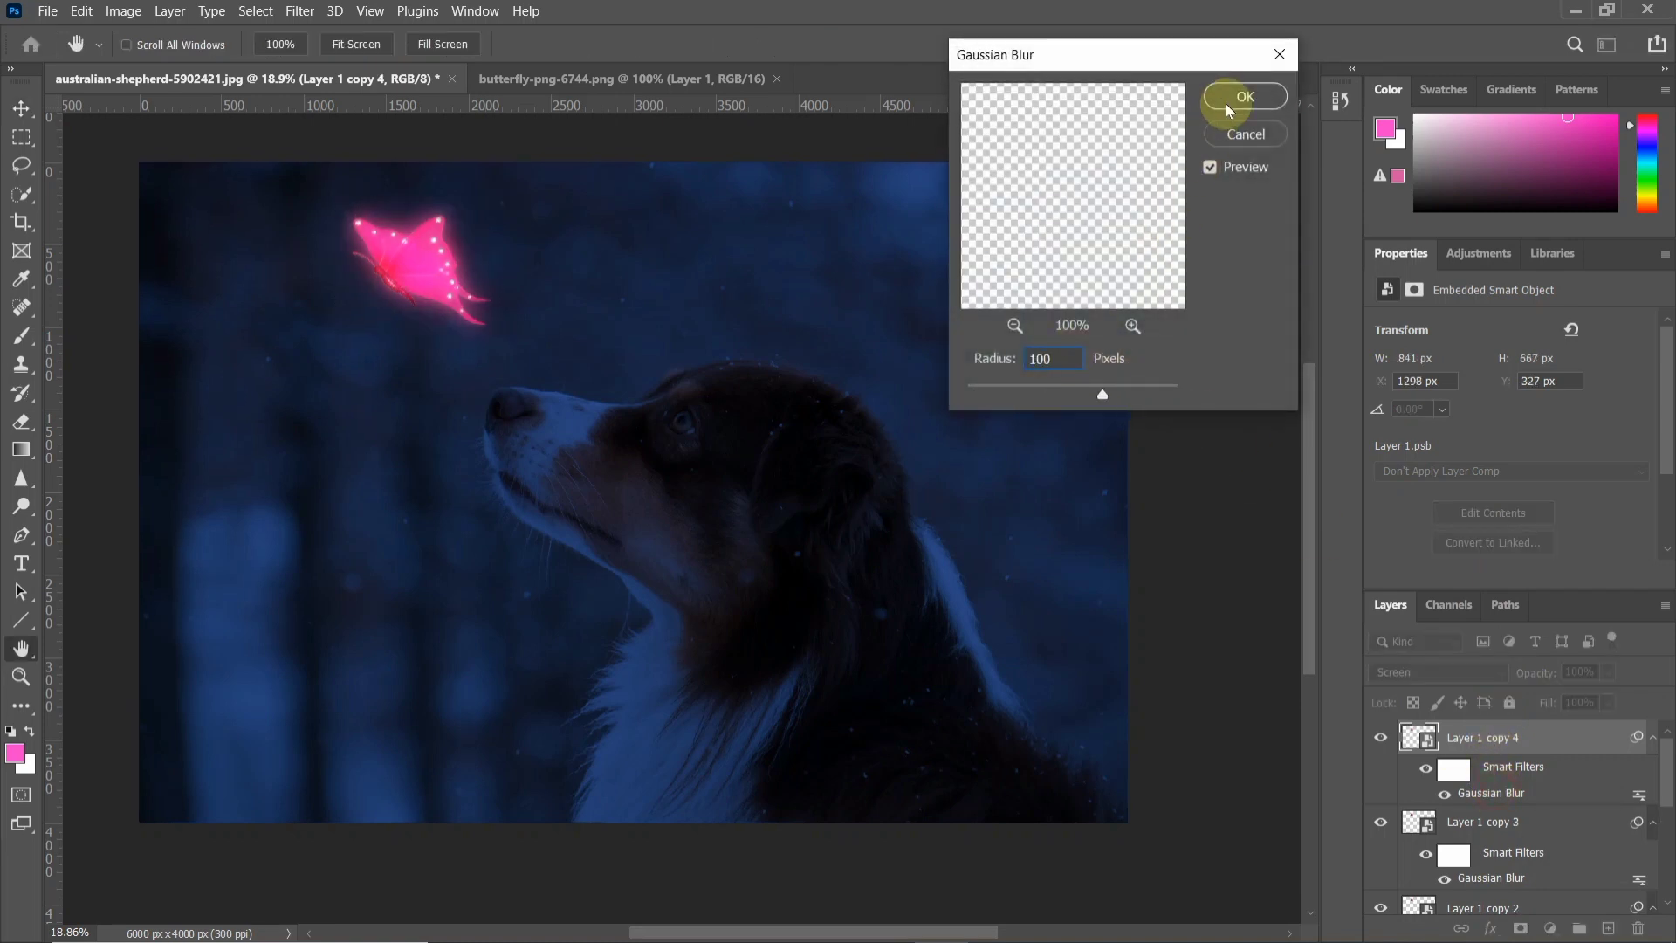
{"action": "left_click", "coordinate": [1222, 98]}
- Add copies 5–7 with Gaussian Blur radii of 250, 400 and 500 px
{"action": "key", "text": "ctrl+j"}
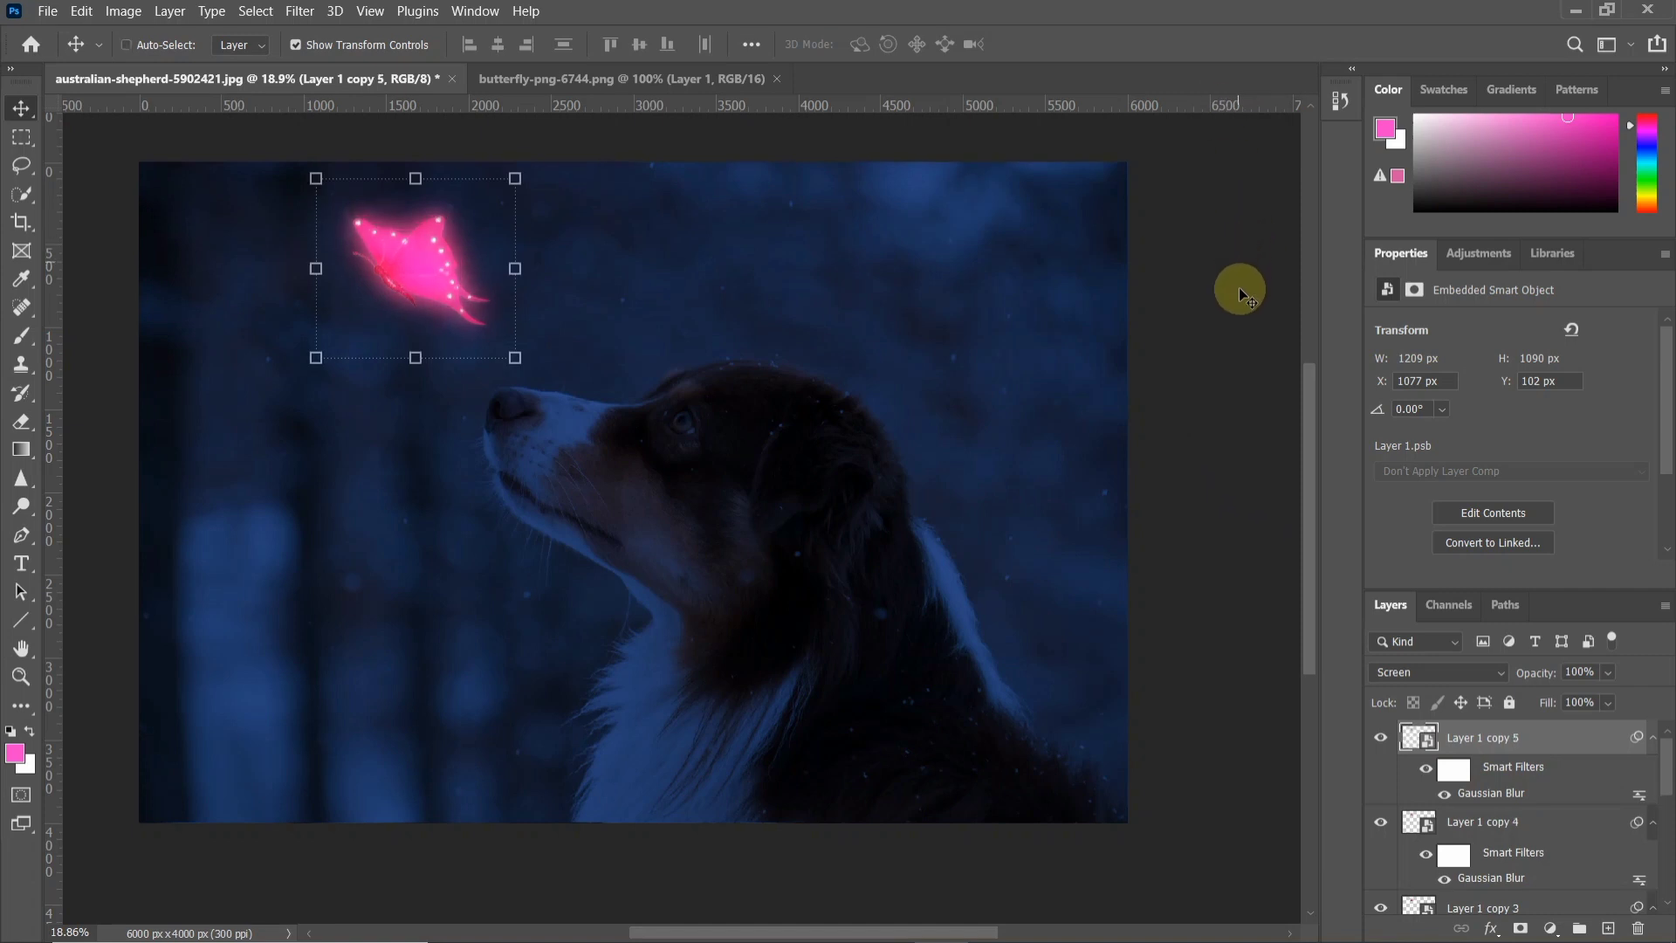
{"action": "double_click", "coordinate": [1481, 793]}
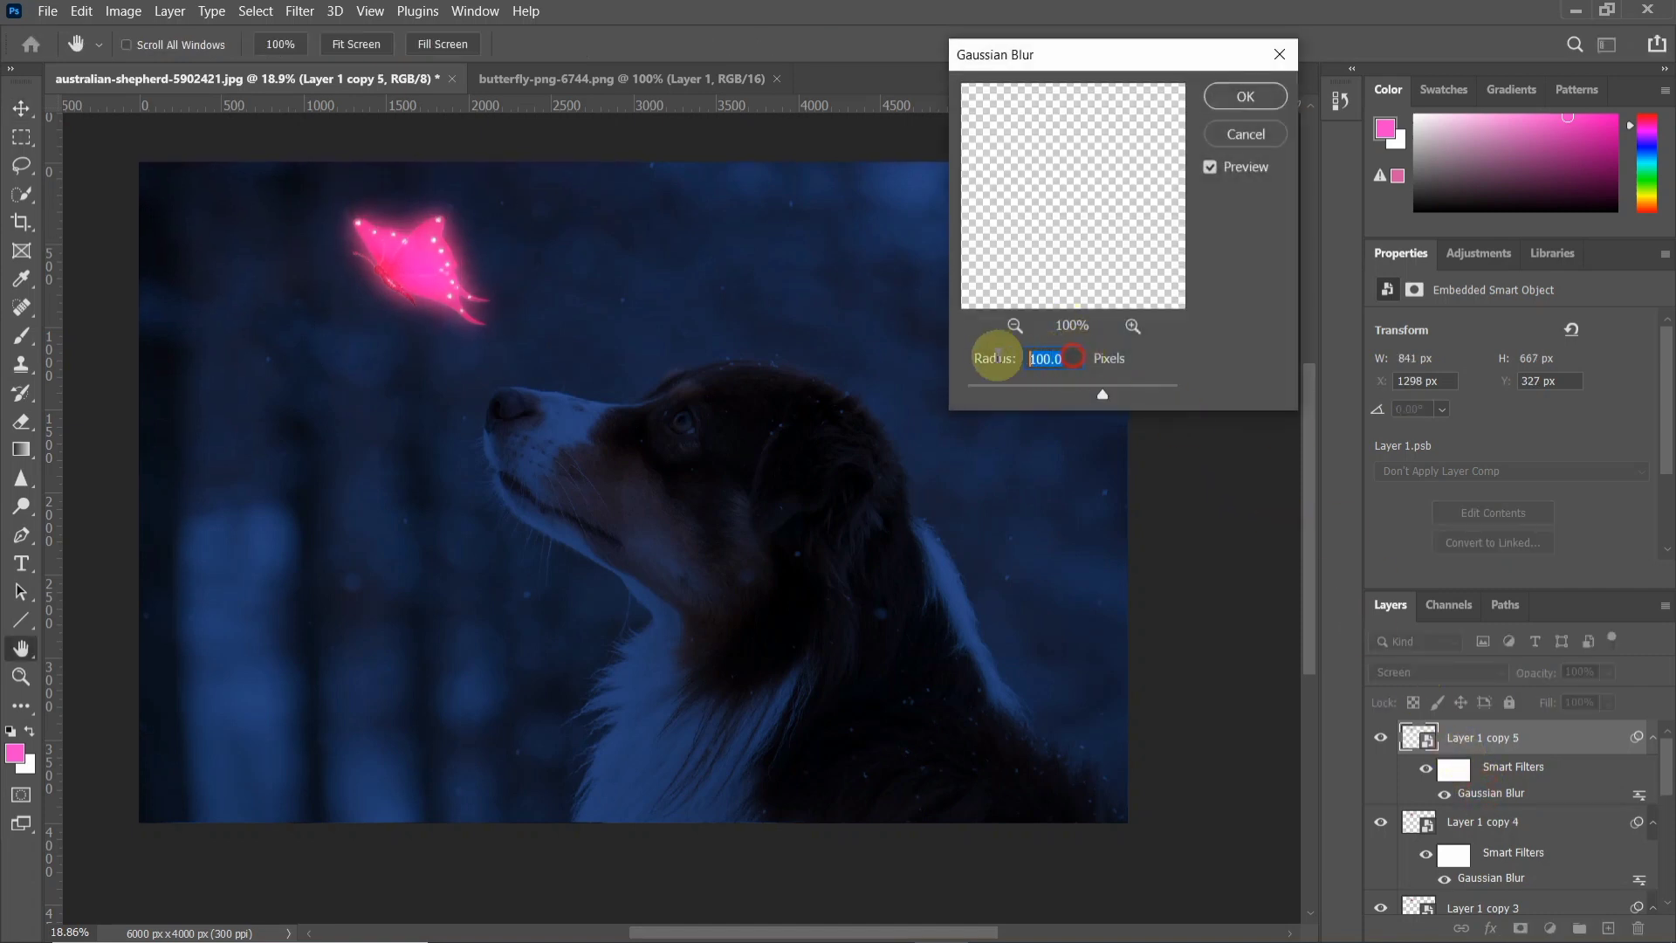
{"action": "type", "text": "250"}
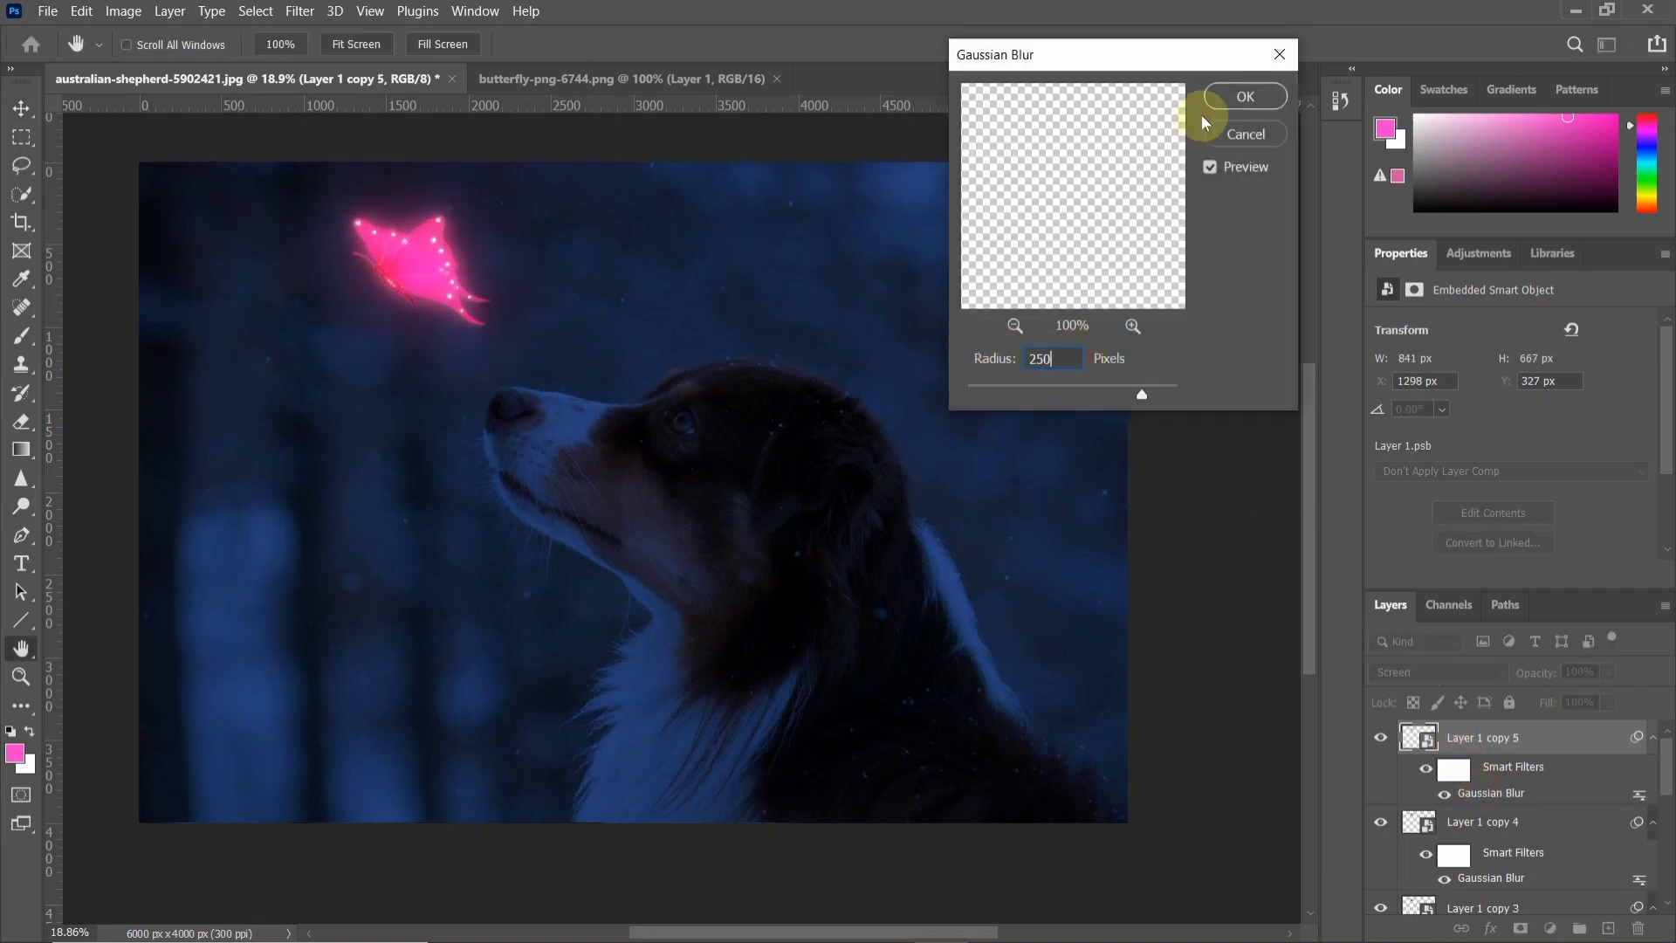
{"action": "left_click", "coordinate": [1240, 99]}
{"action": "key", "text": "ctrl+j"}
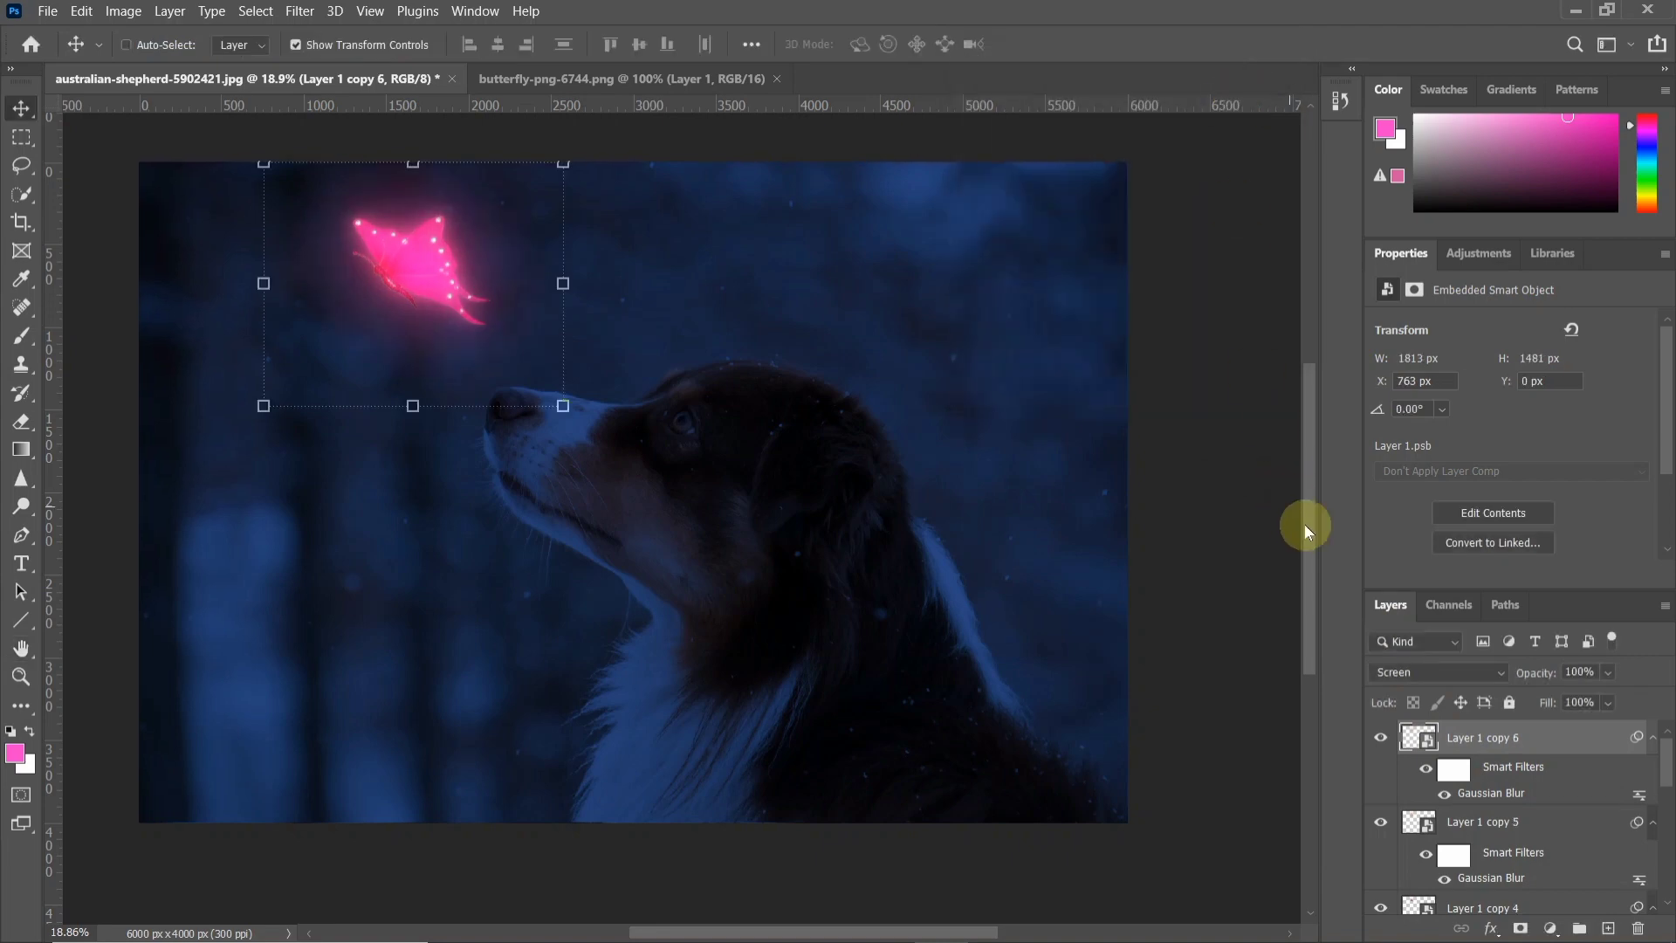
{"action": "double_click", "coordinate": [1492, 795]}
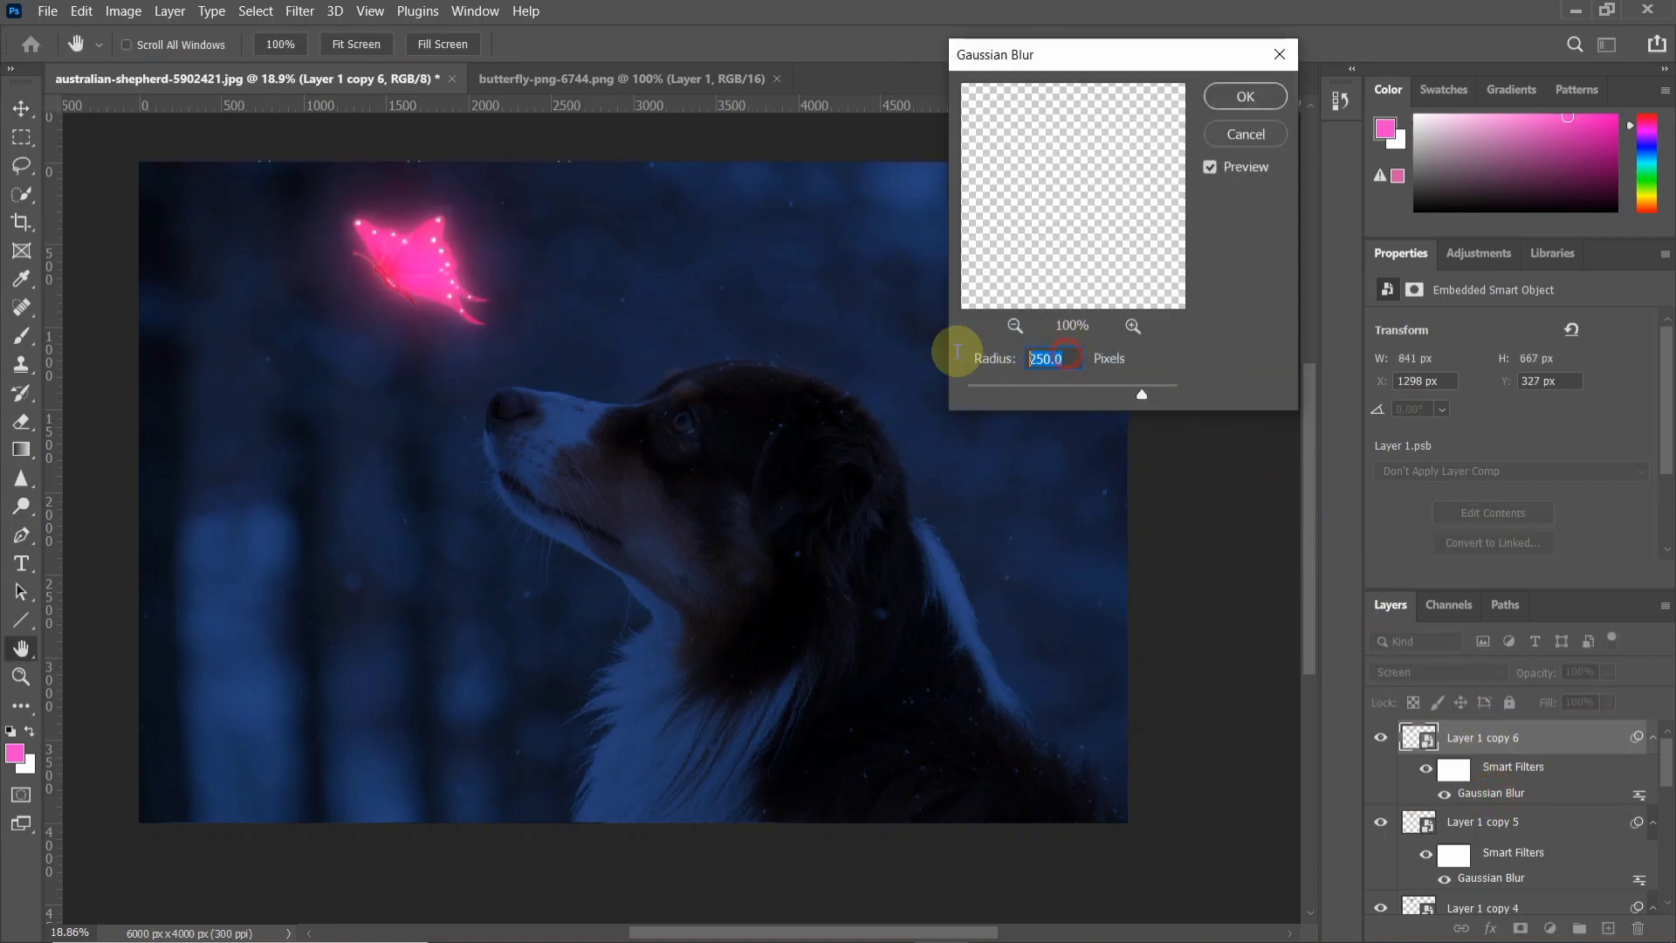
{"action": "type", "text": "400"}
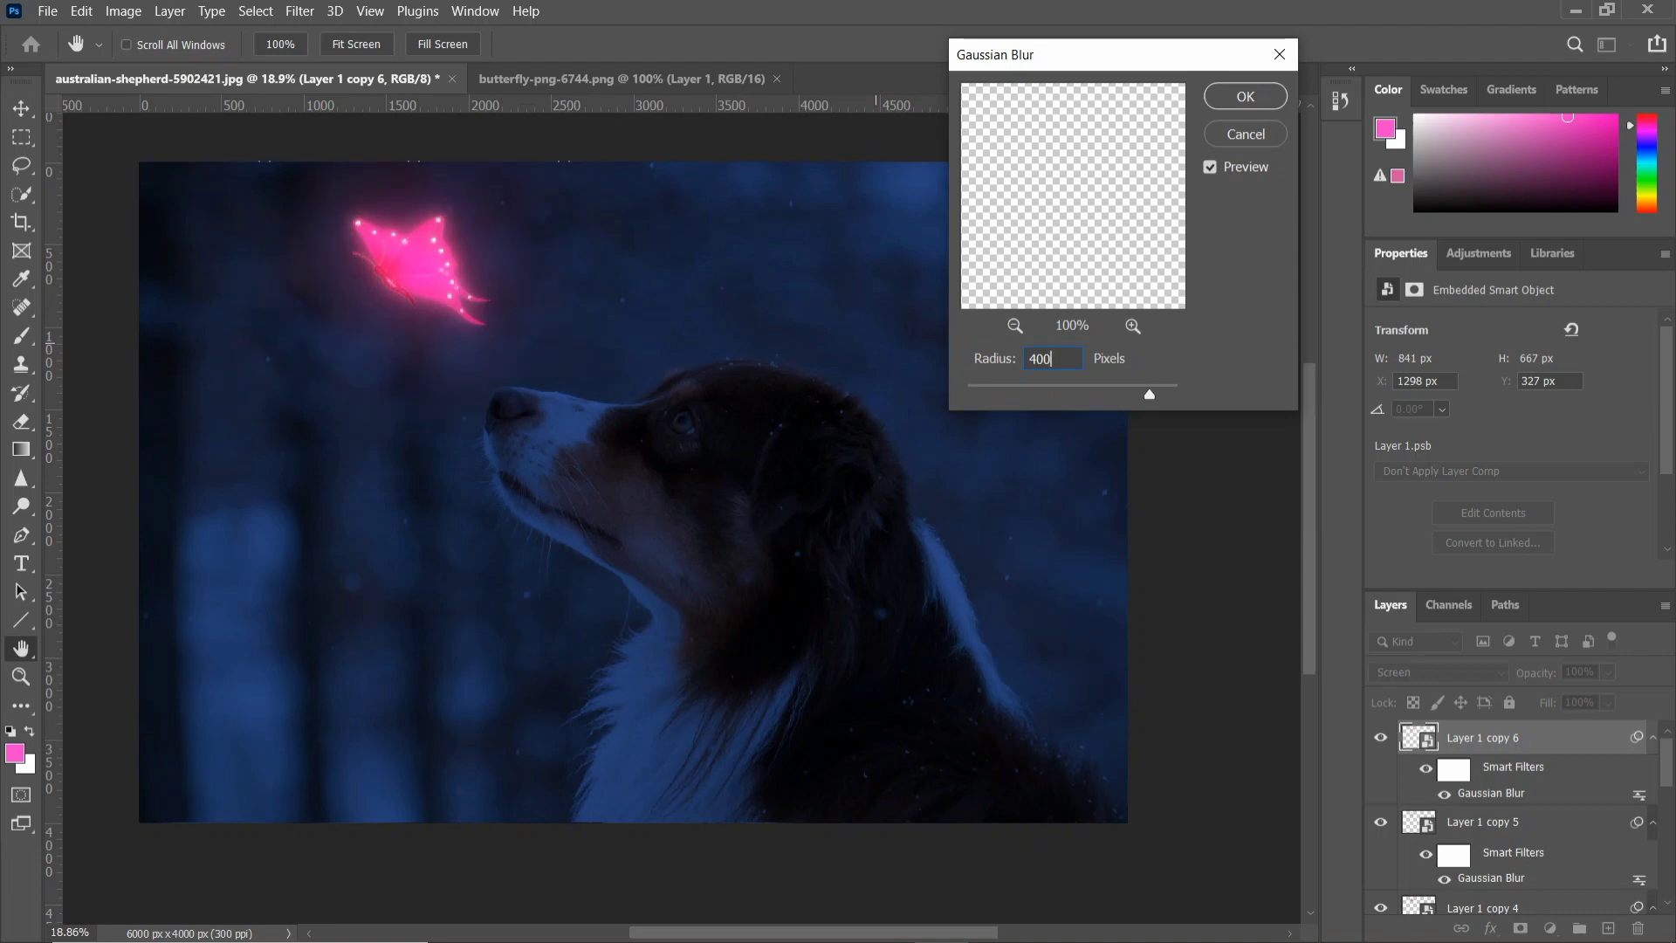
{"action": "left_click", "coordinate": [1245, 96]}
{"action": "key", "text": "v"}
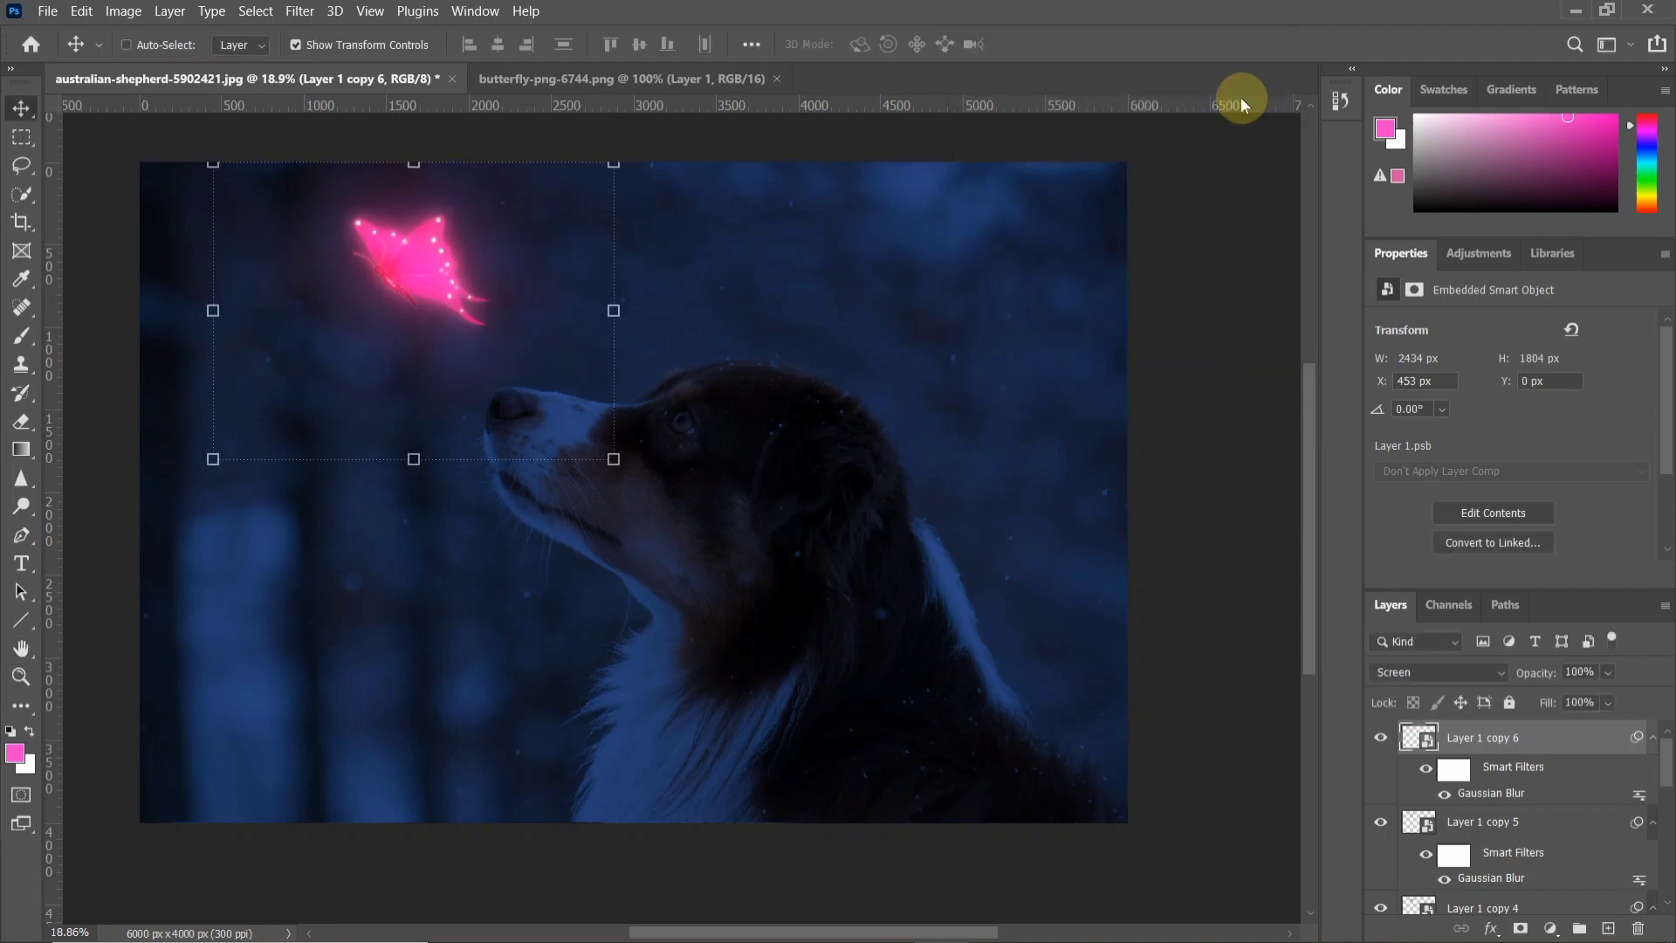
{"action": "key", "text": "ctrl+j"}
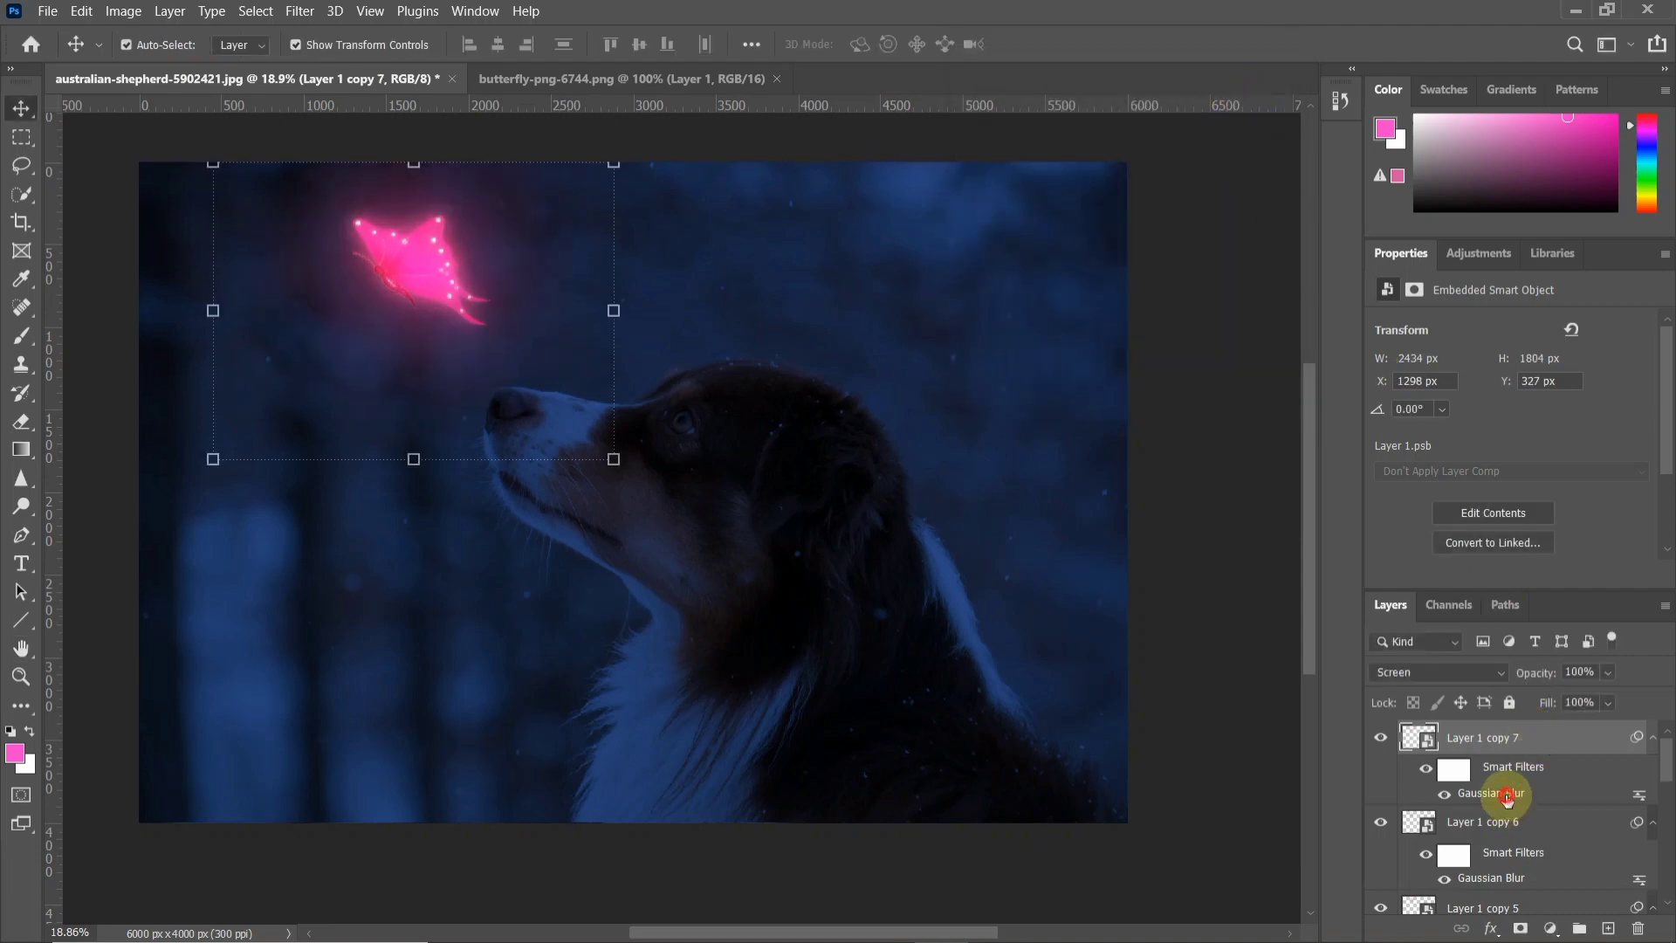
{"action": "double_click", "coordinate": [1508, 796]}
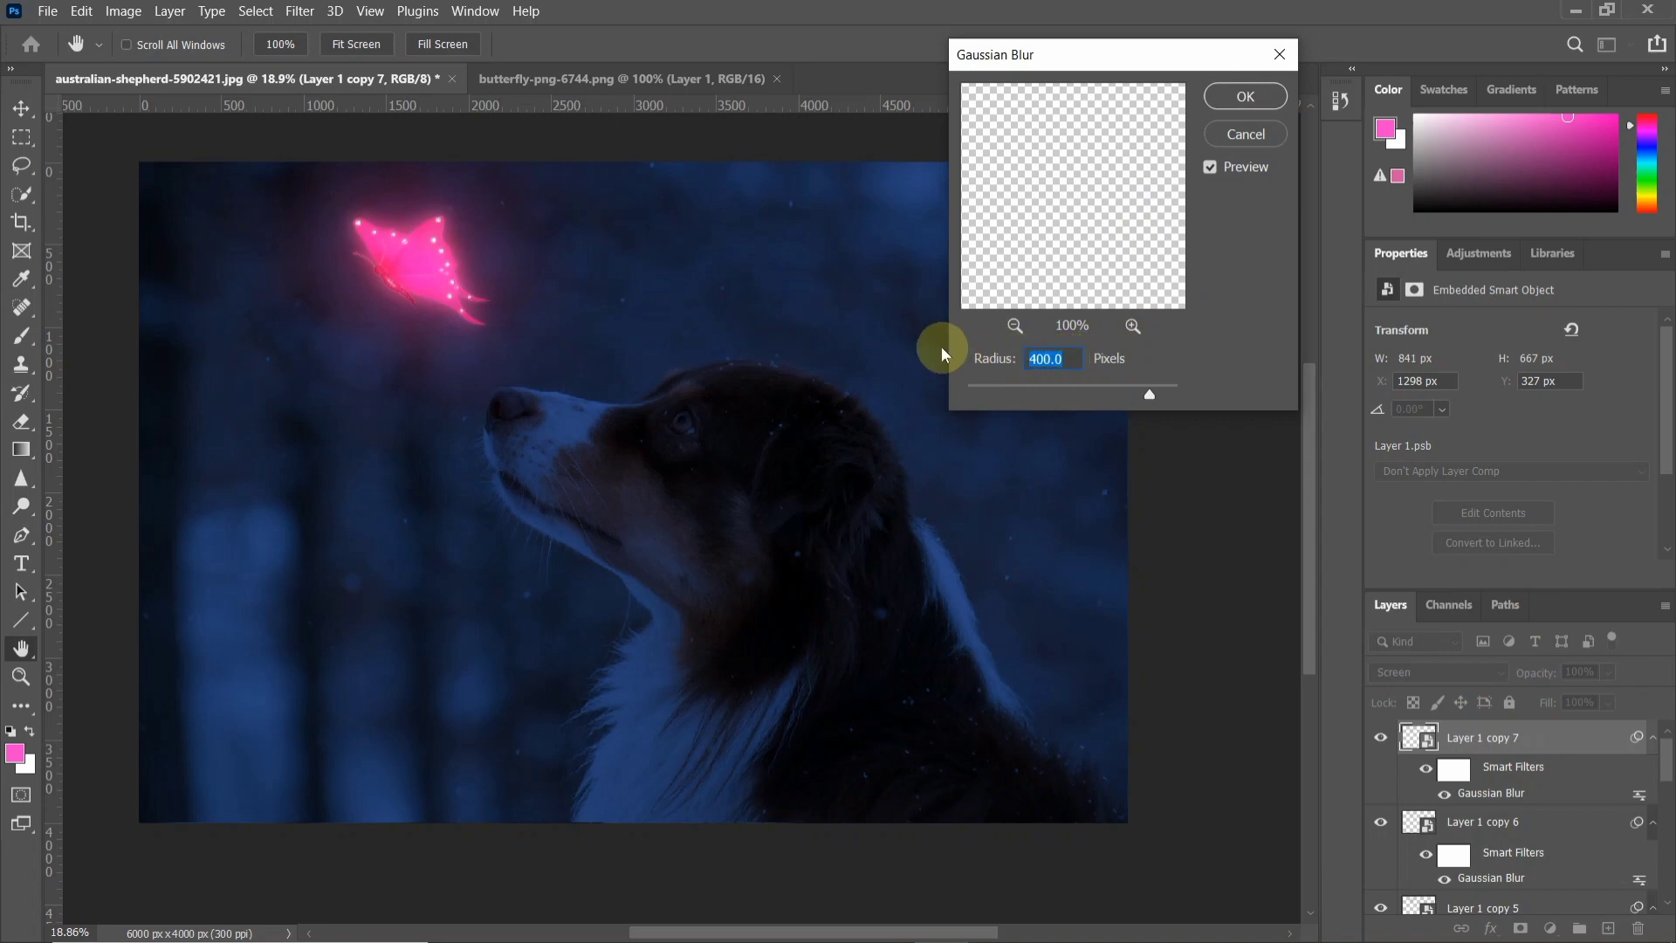
{"action": "type", "text": "500"}
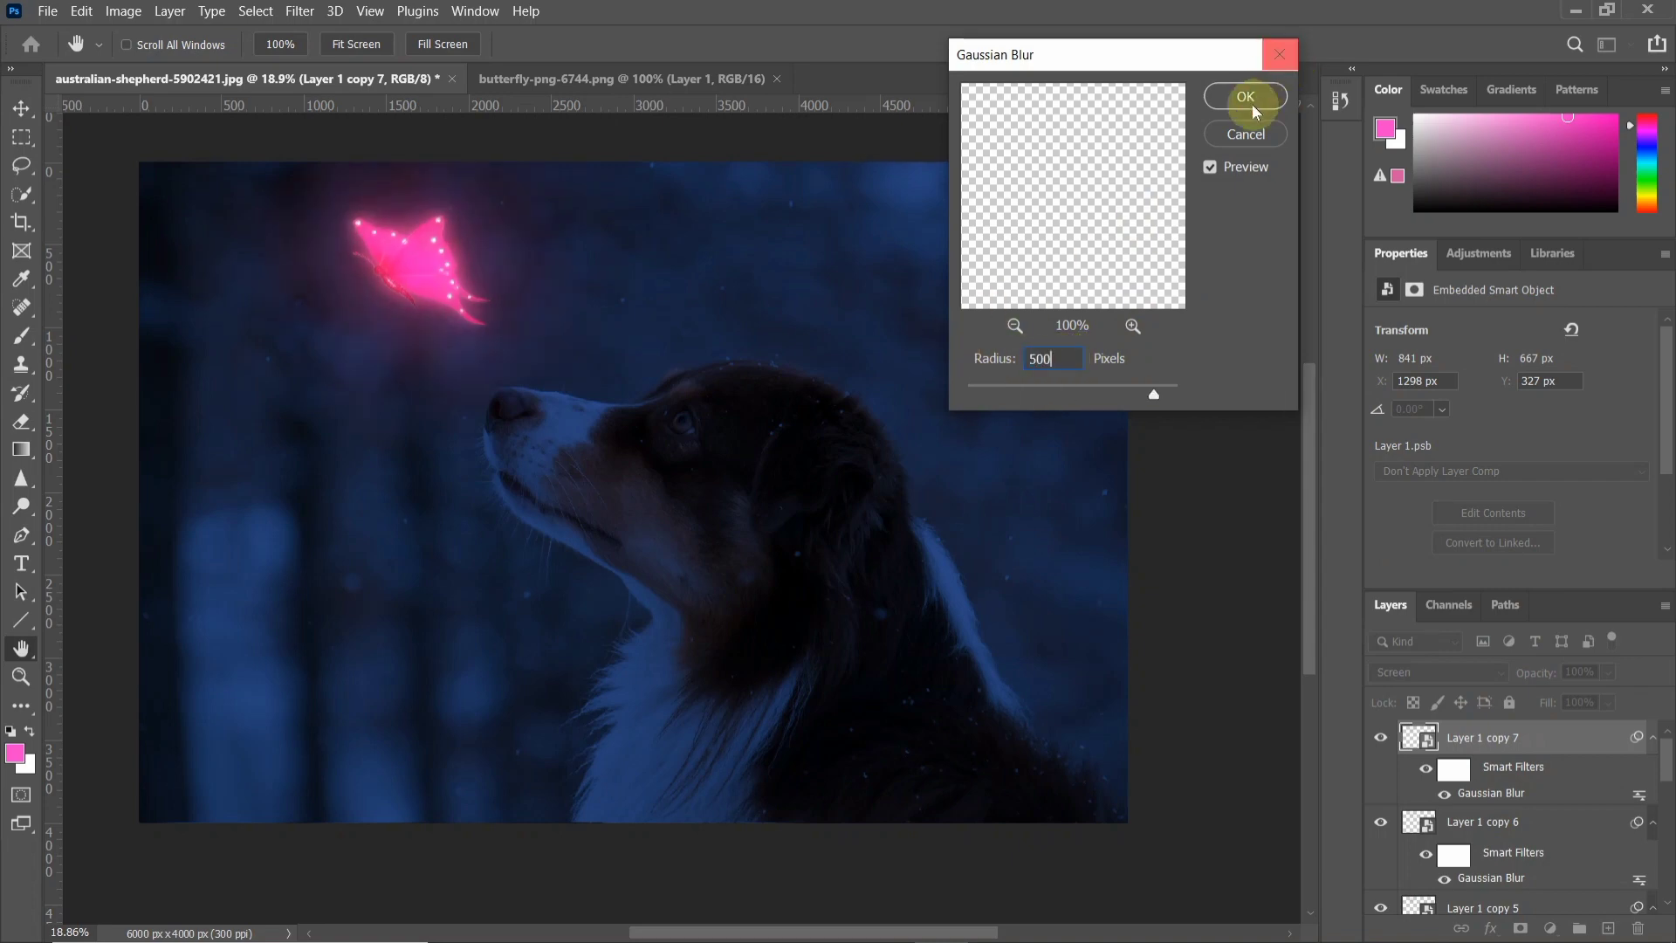
{"action": "left_click", "coordinate": [1246, 98]}
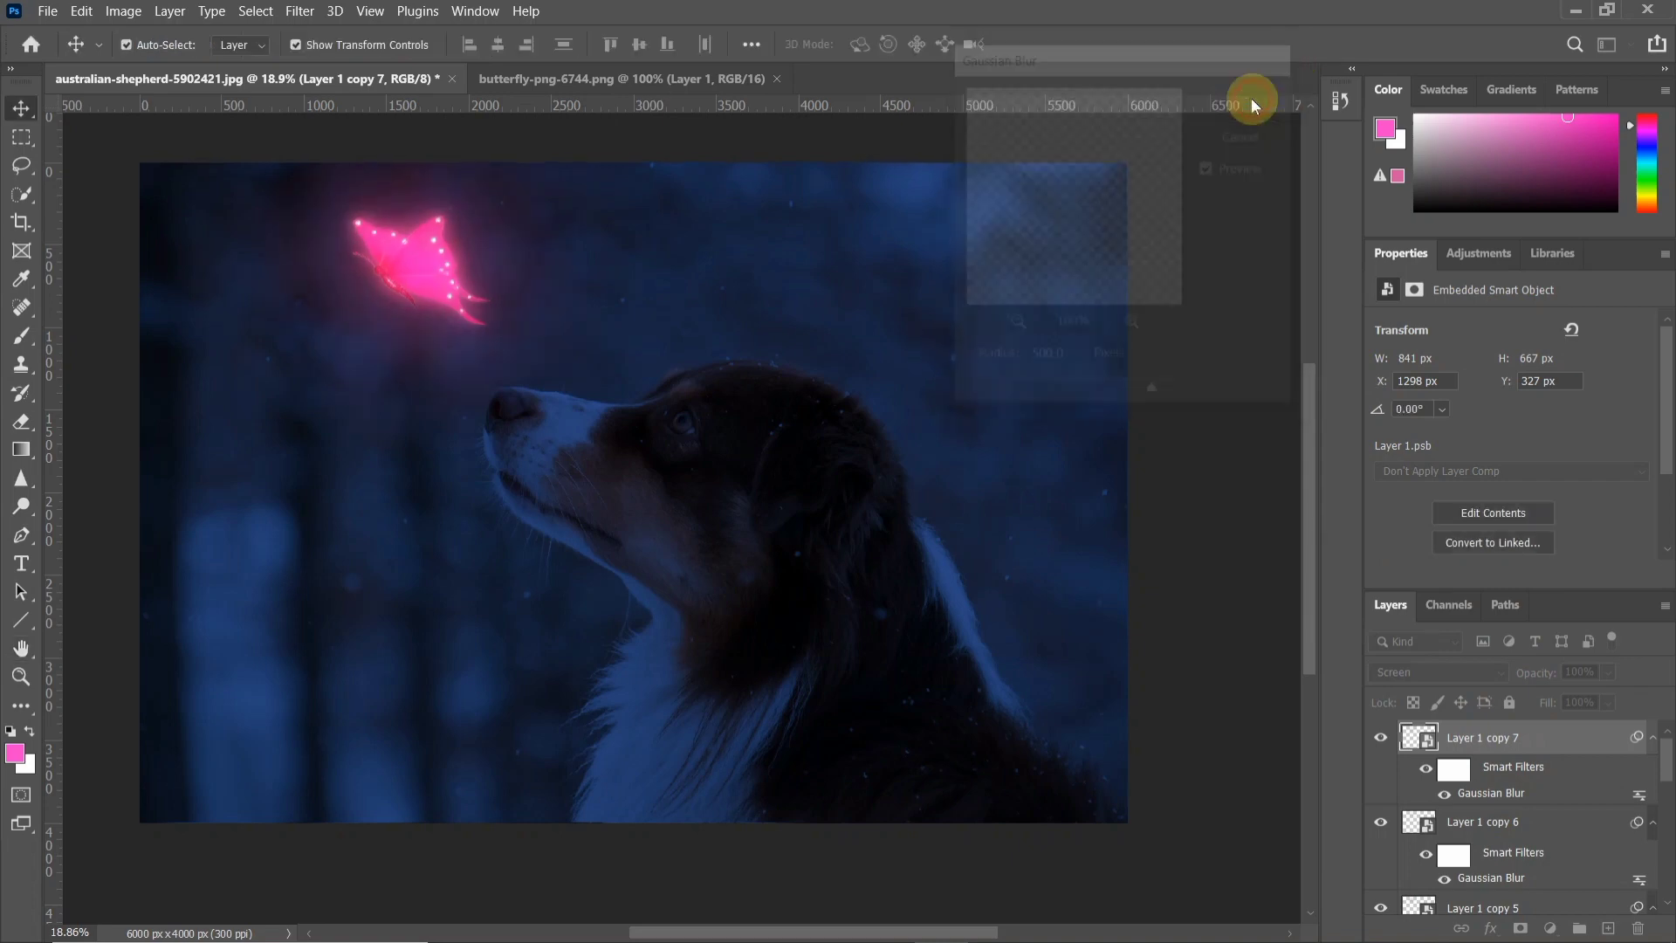
- Collapse the smart filter lists under every butterfly copy layer
{"action": "left_click", "coordinate": [1652, 738]}
{"action": "left_click", "coordinate": [1654, 774]}
{"action": "left_click", "coordinate": [1654, 804]}
{"action": "scroll", "coordinate": [1656, 805], "scroll_direction": "down", "scroll_amount": 1}
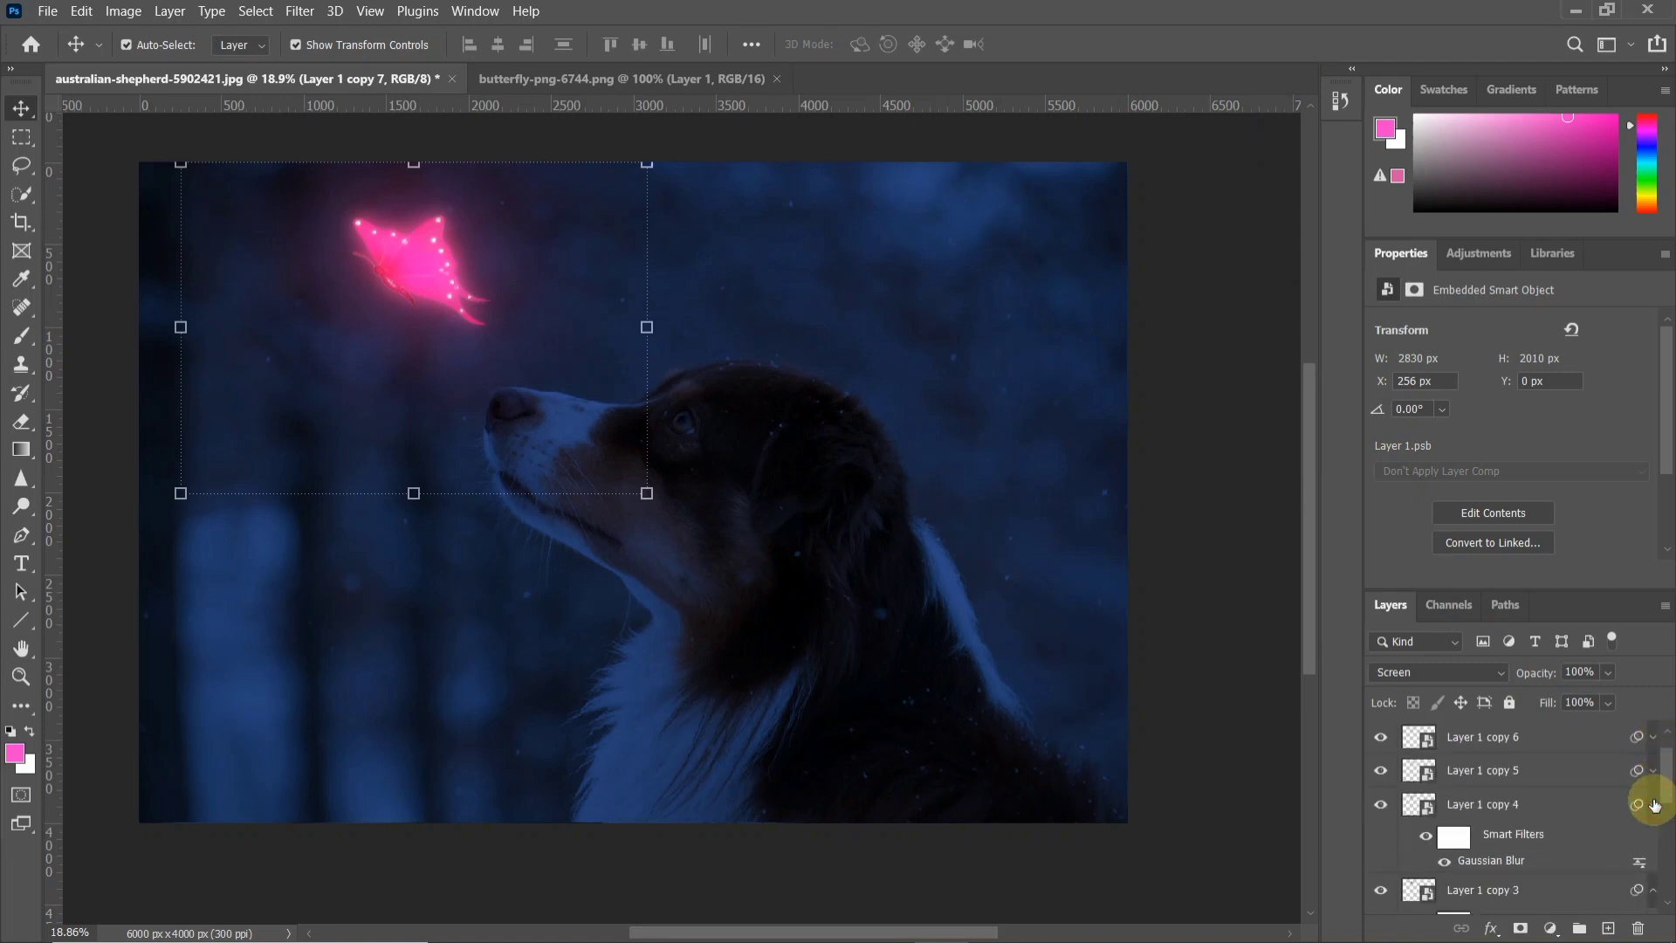
{"action": "left_click", "coordinate": [1656, 812]}
{"action": "scroll", "coordinate": [1657, 817], "scroll_direction": "down", "scroll_amount": 1}
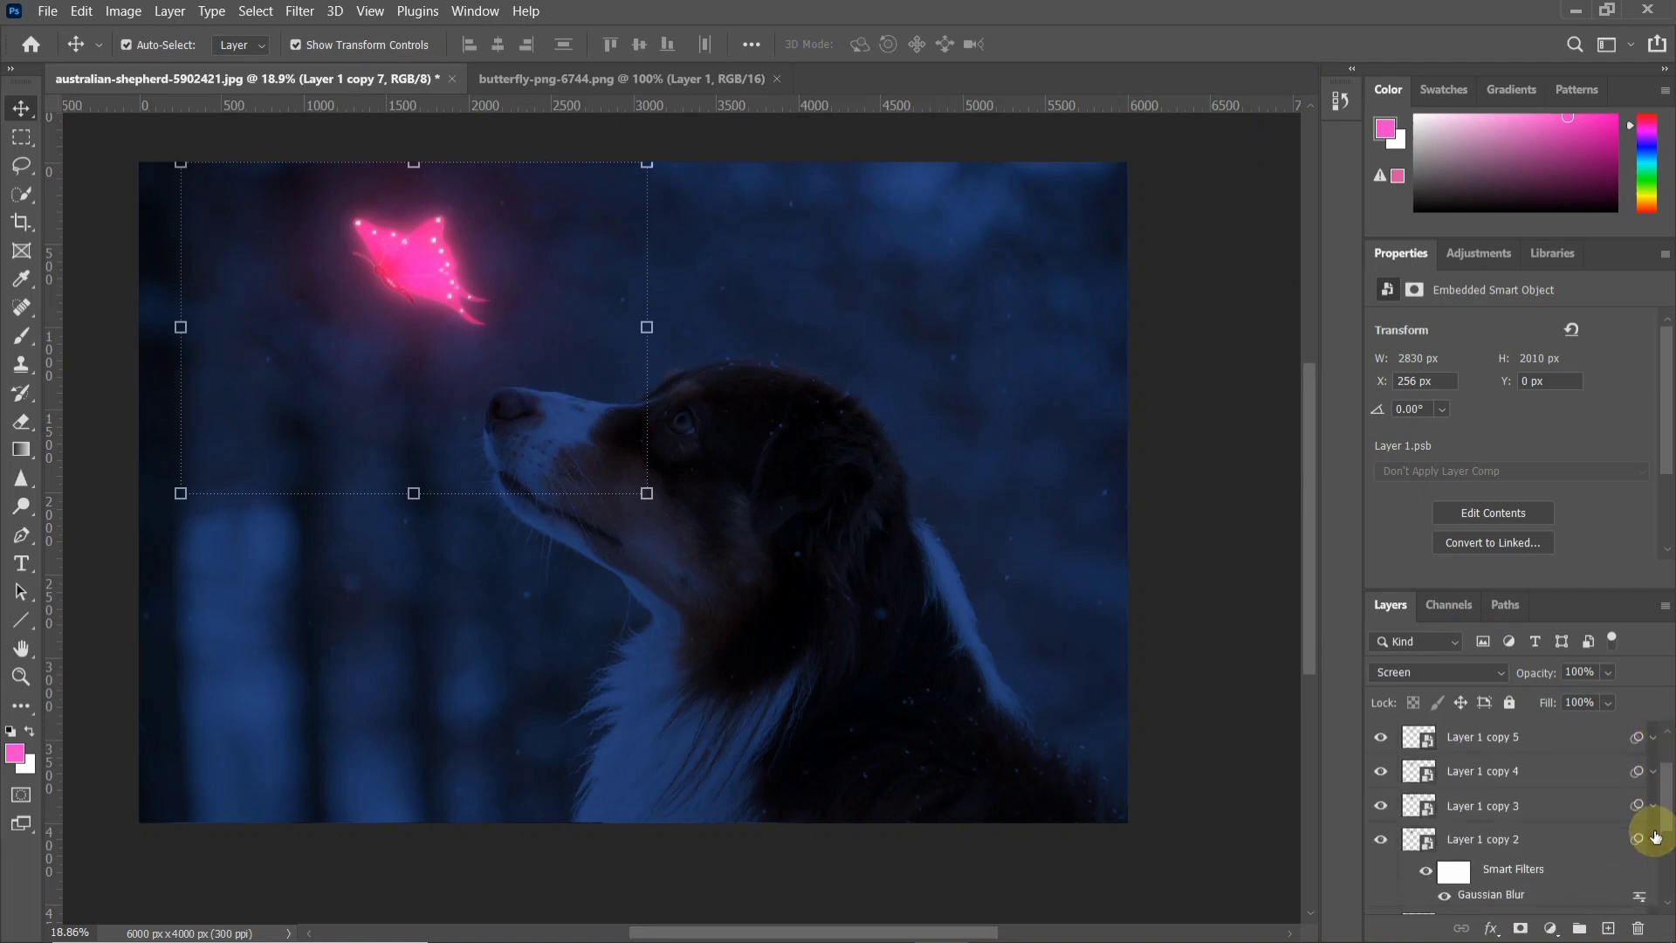
{"action": "left_click", "coordinate": [1657, 821]}
{"action": "scroll", "coordinate": [1657, 821], "scroll_direction": "down", "scroll_amount": 1}
{"action": "left_click", "coordinate": [1654, 838]}
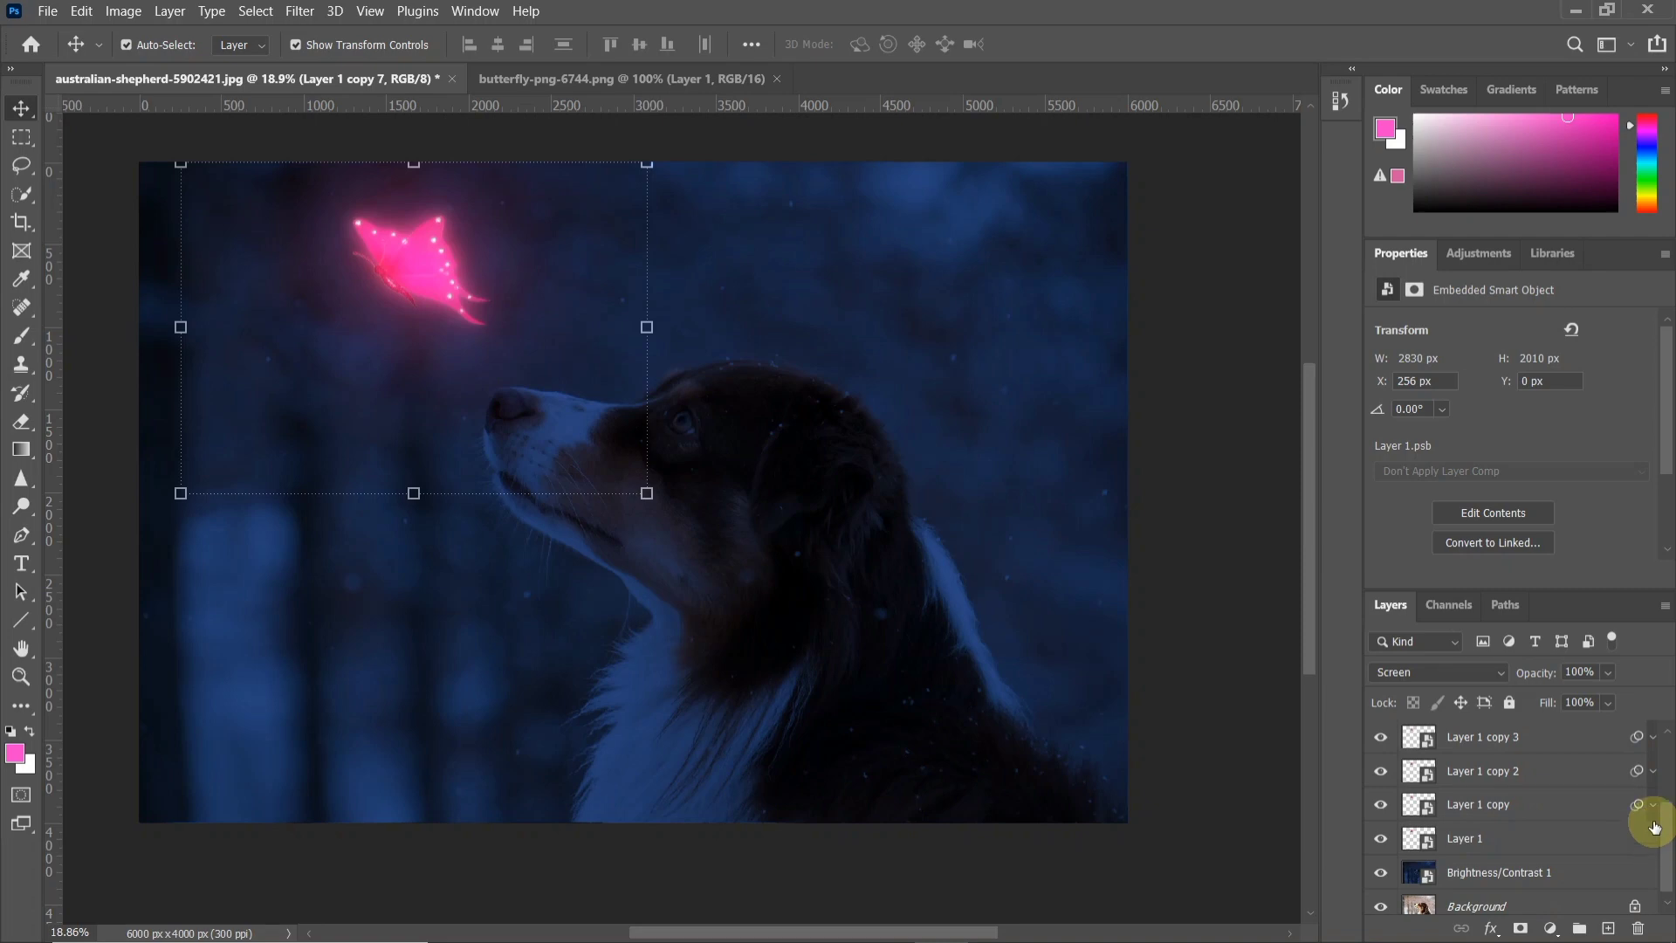
- Convert Layer 1 copy through copy 7 into one smart object blended as Linear Dodge (Add)
{"action": "left_click", "coordinate": [1583, 804]}
{"action": "scroll", "coordinate": [1582, 804], "scroll_direction": "up", "scroll_amount": 4}
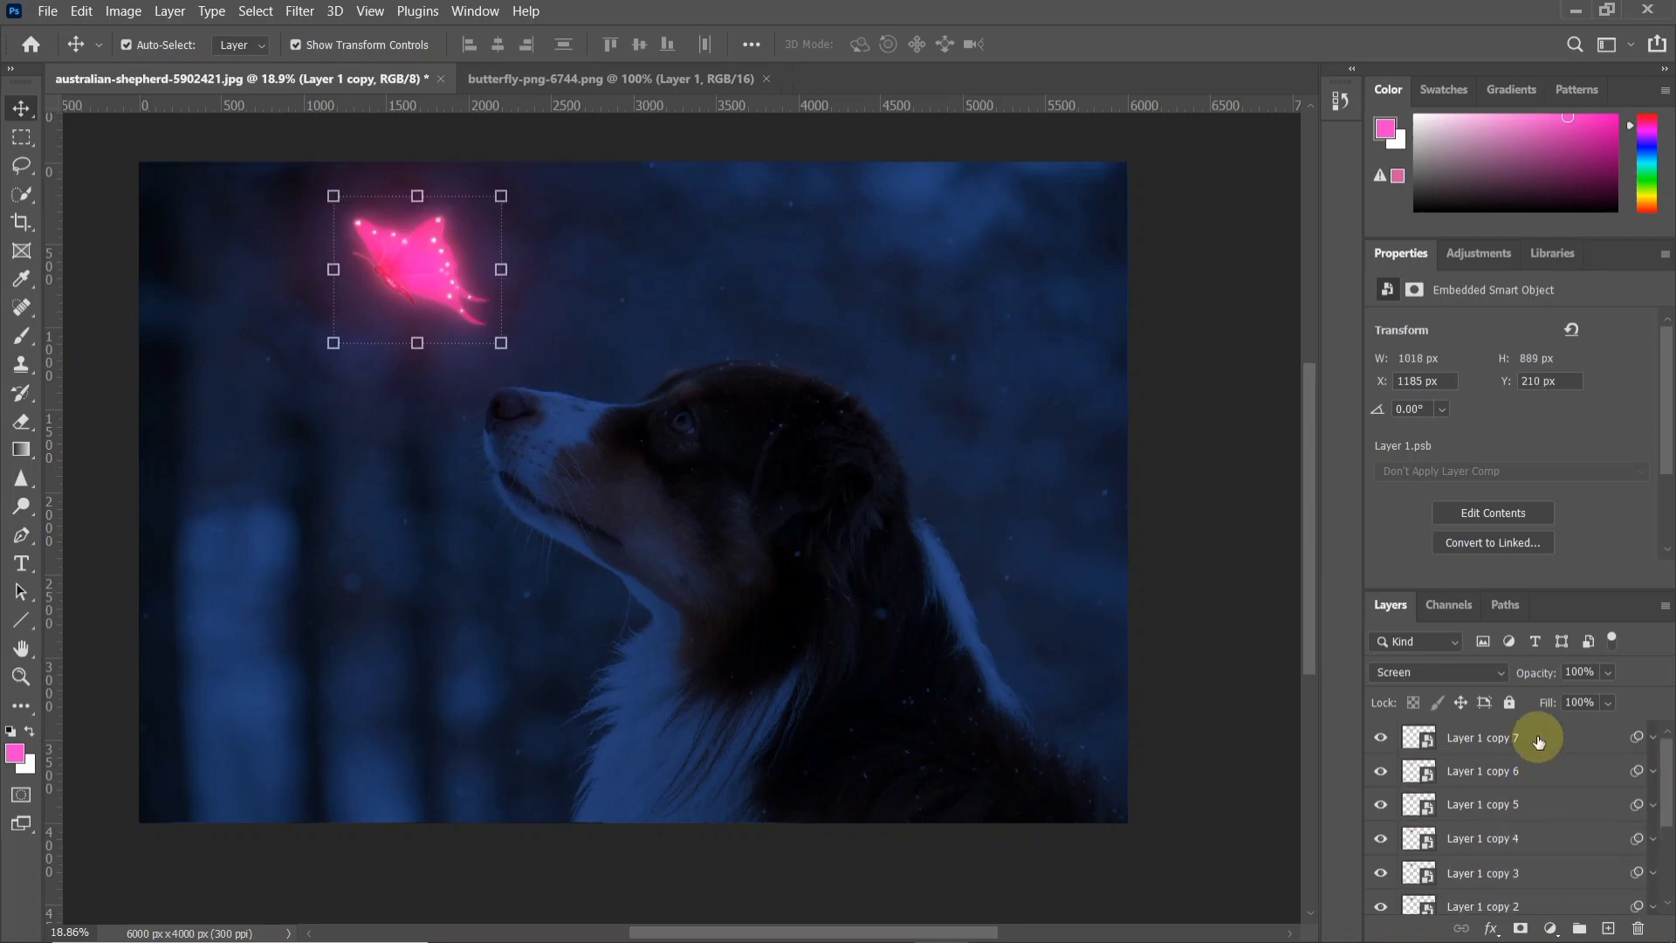
{"action": "left_click", "coordinate": [1538, 742], "text": "shift"}
{"action": "right_click", "coordinate": [1537, 733]}
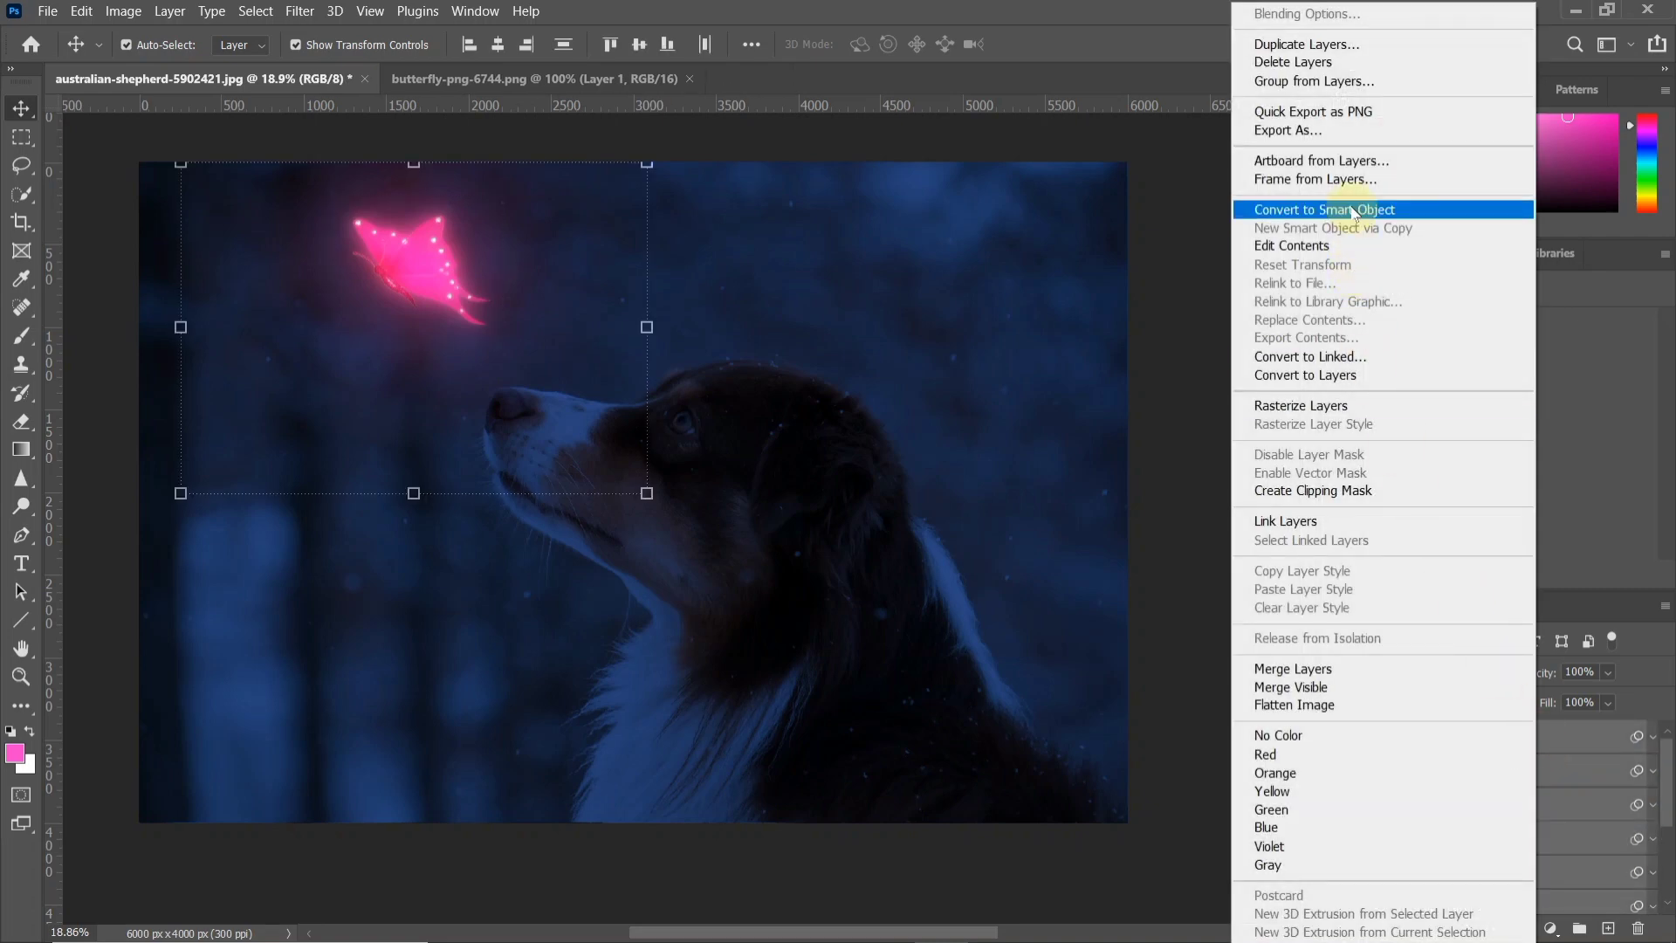
{"action": "left_click", "coordinate": [1351, 209]}
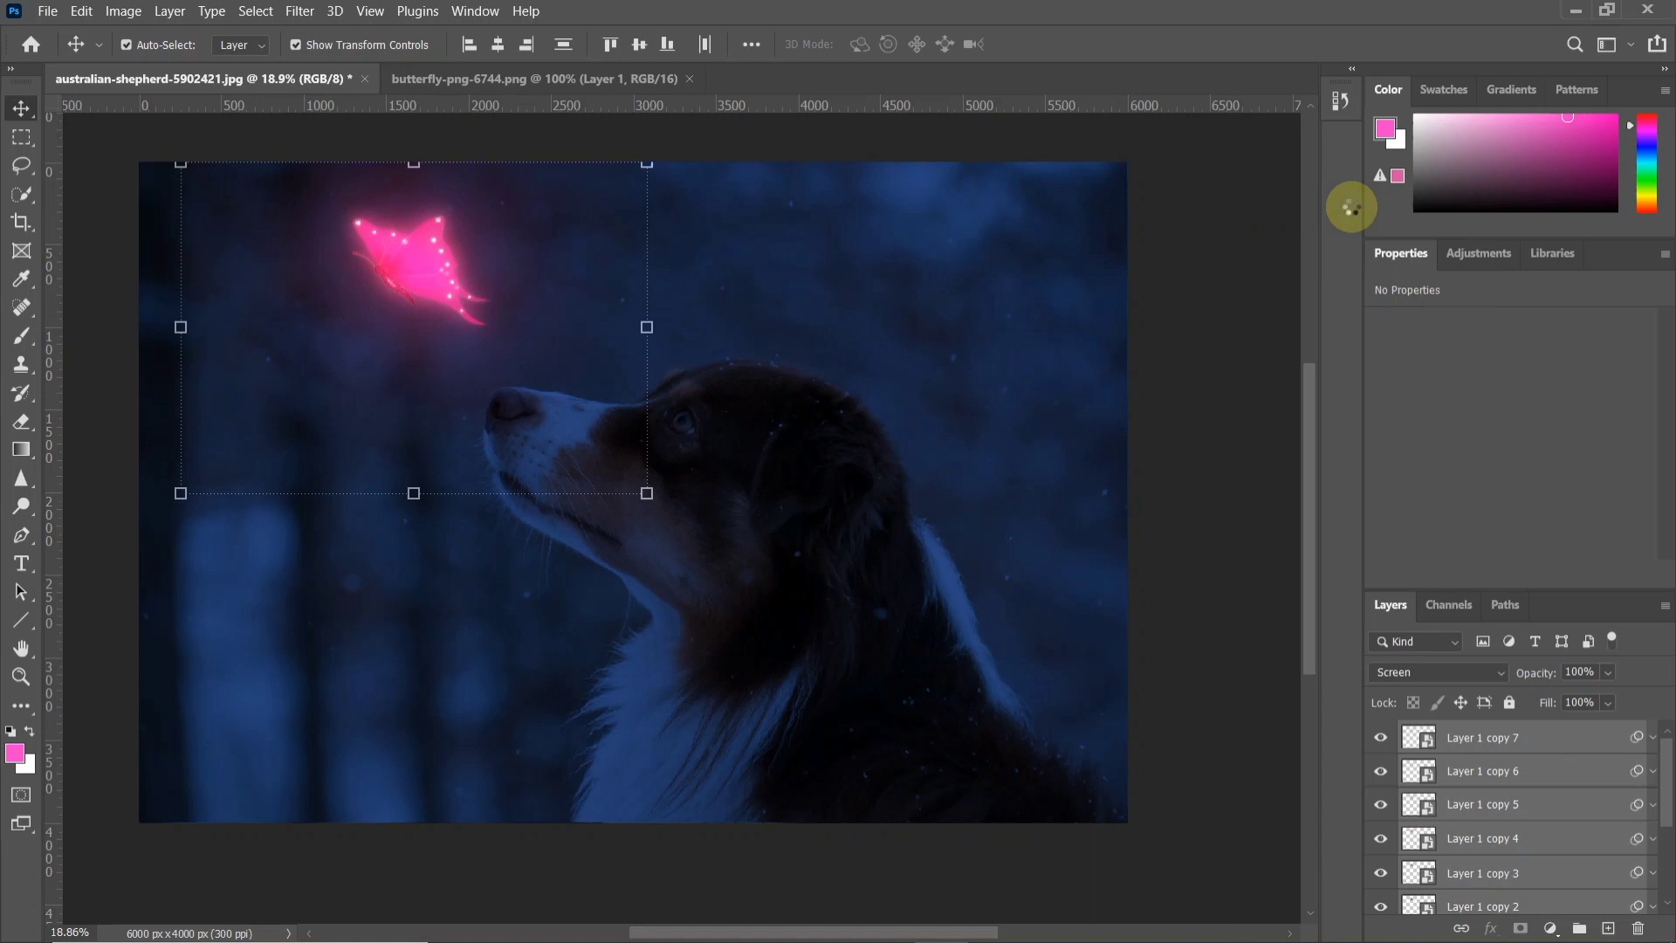
{"action": "left_click", "coordinate": [1416, 674]}
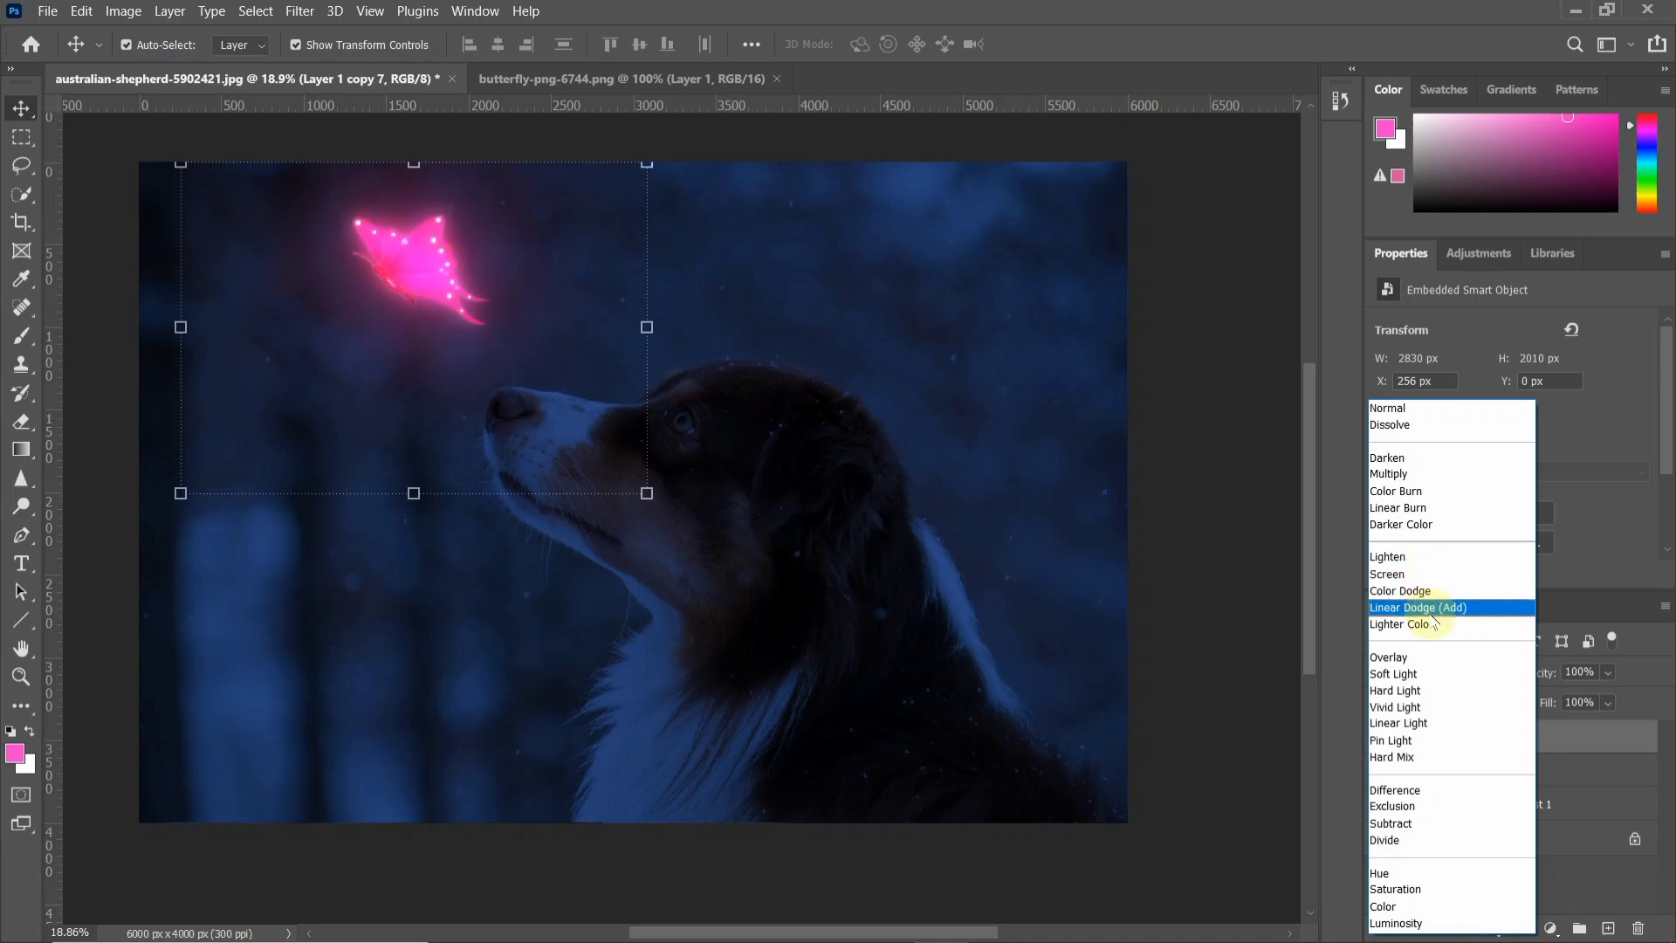
{"action": "left_click", "coordinate": [1429, 608]}
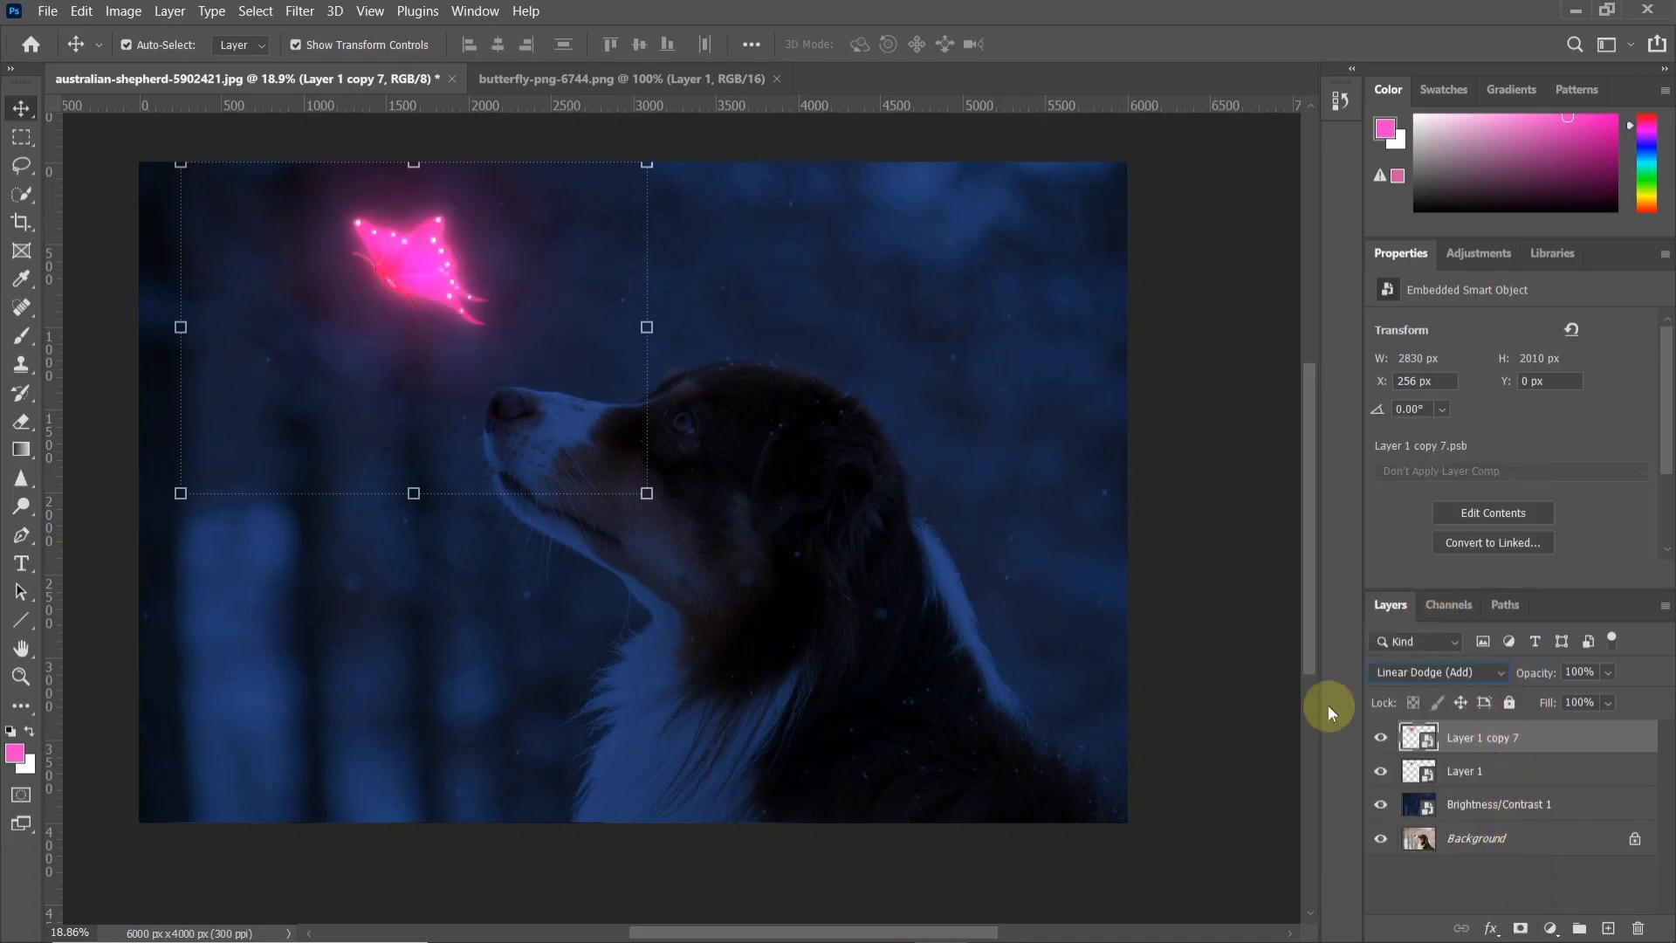
{"action": "left_click", "coordinate": [1380, 737]}
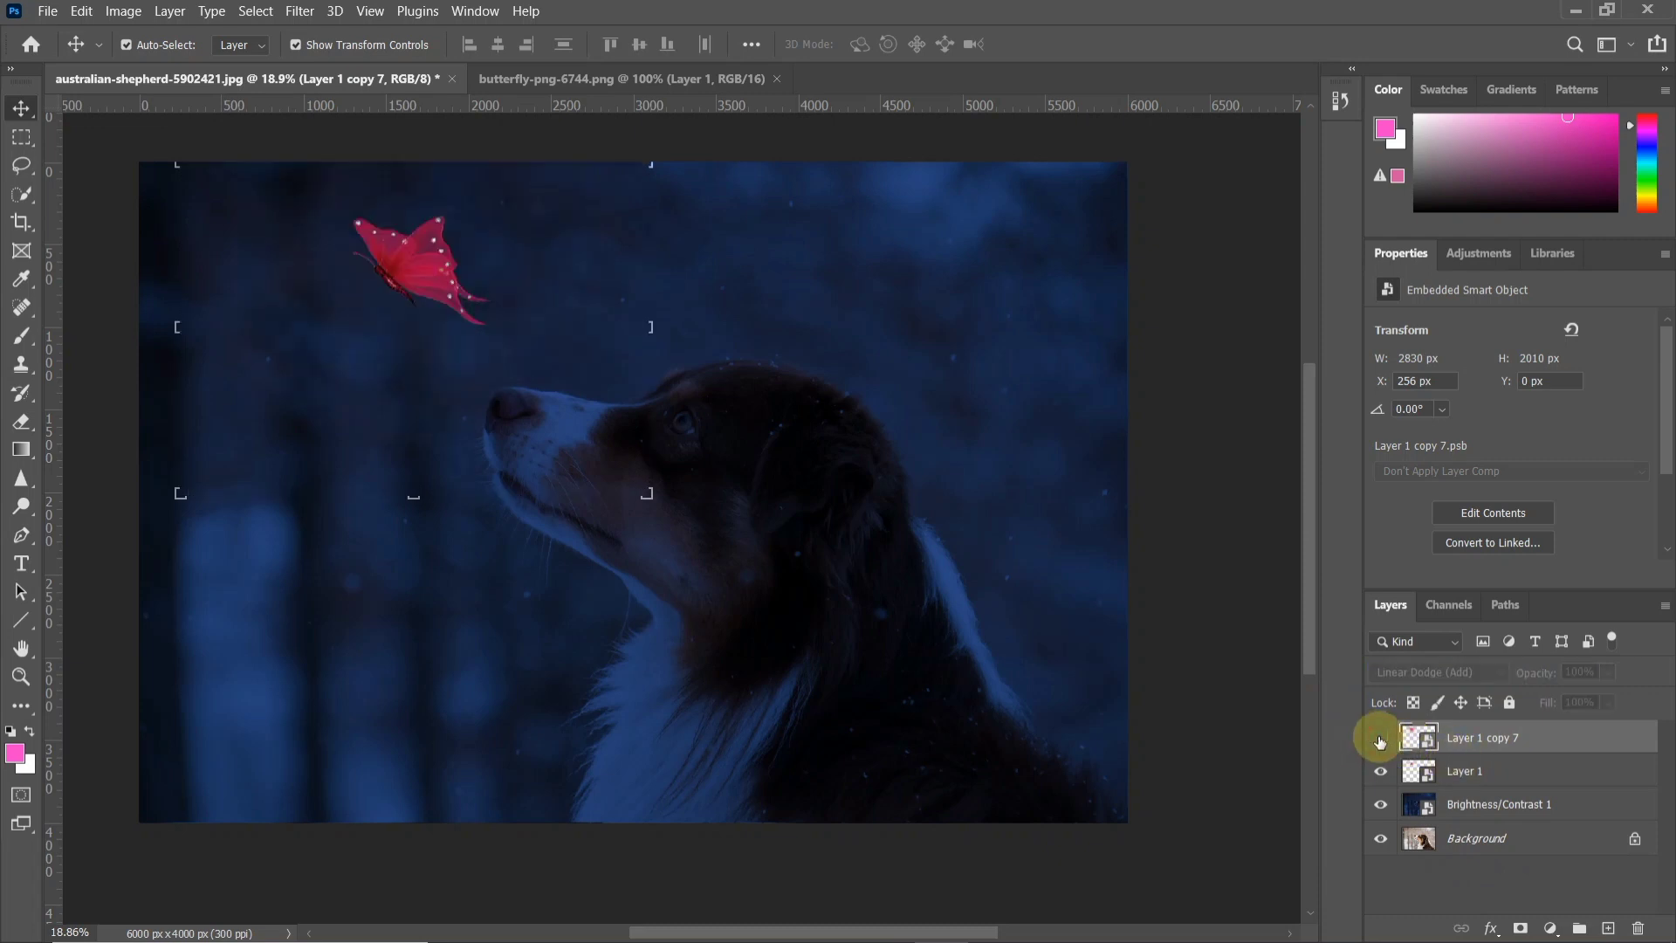
- Create empty Layer 2 above Brightness/Contrast 1, then Select > Subject on the dog
{"action": "left_click", "coordinate": [1482, 746]}
{"action": "left_click", "coordinate": [1488, 801]}
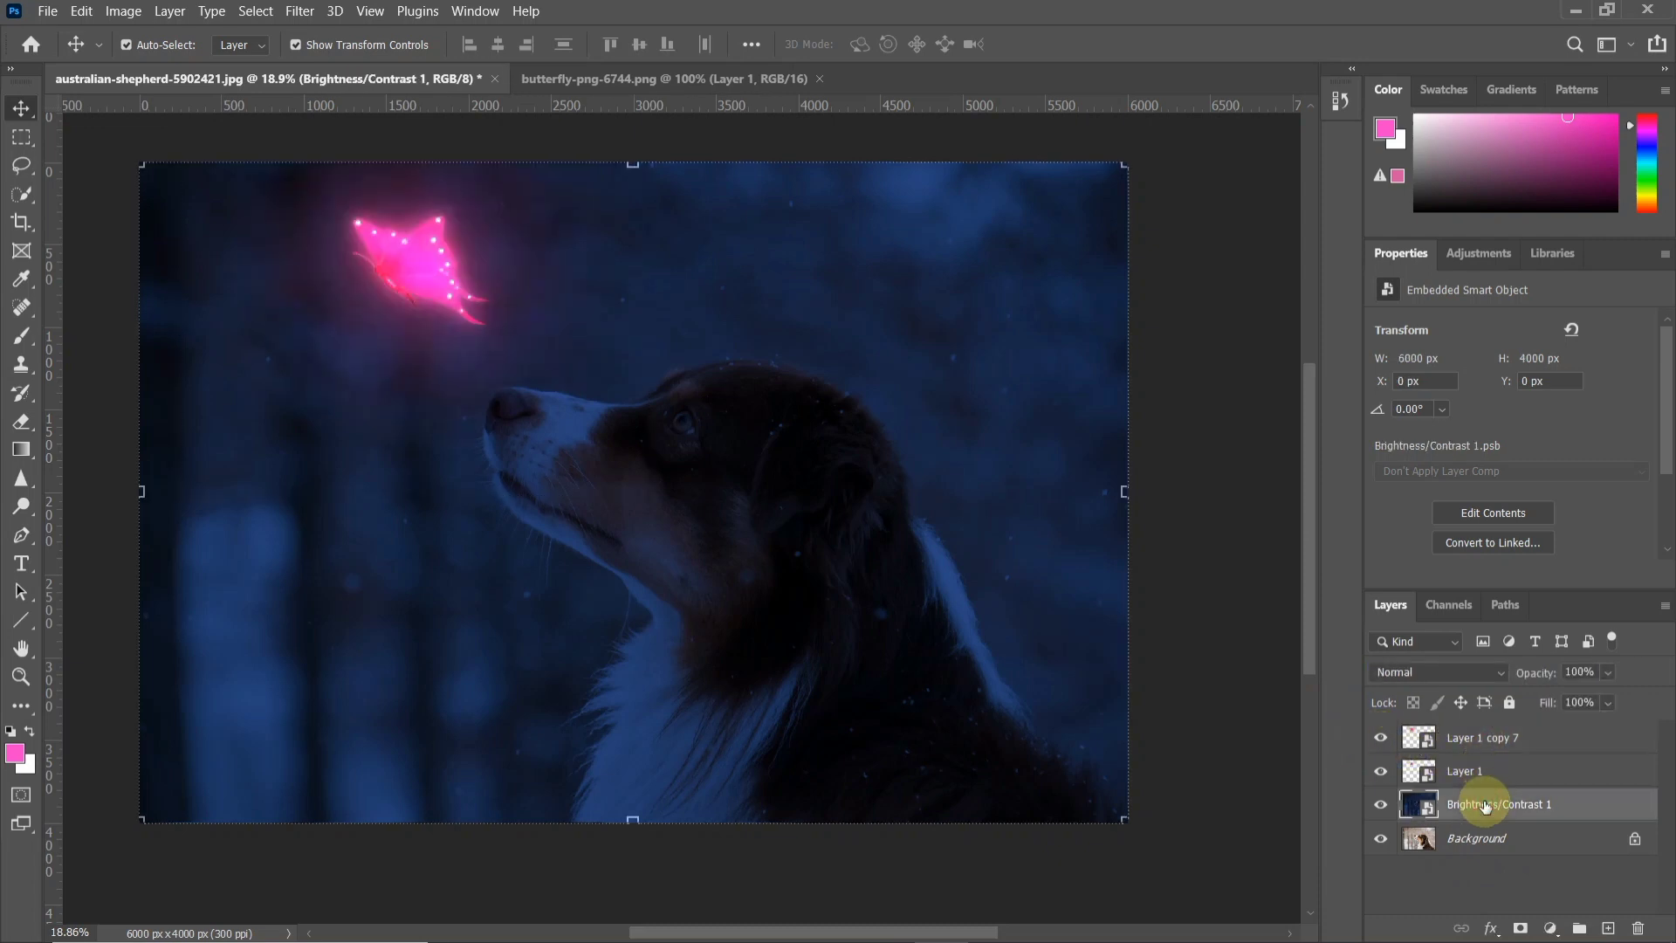
{"action": "left_click", "coordinate": [1606, 930]}
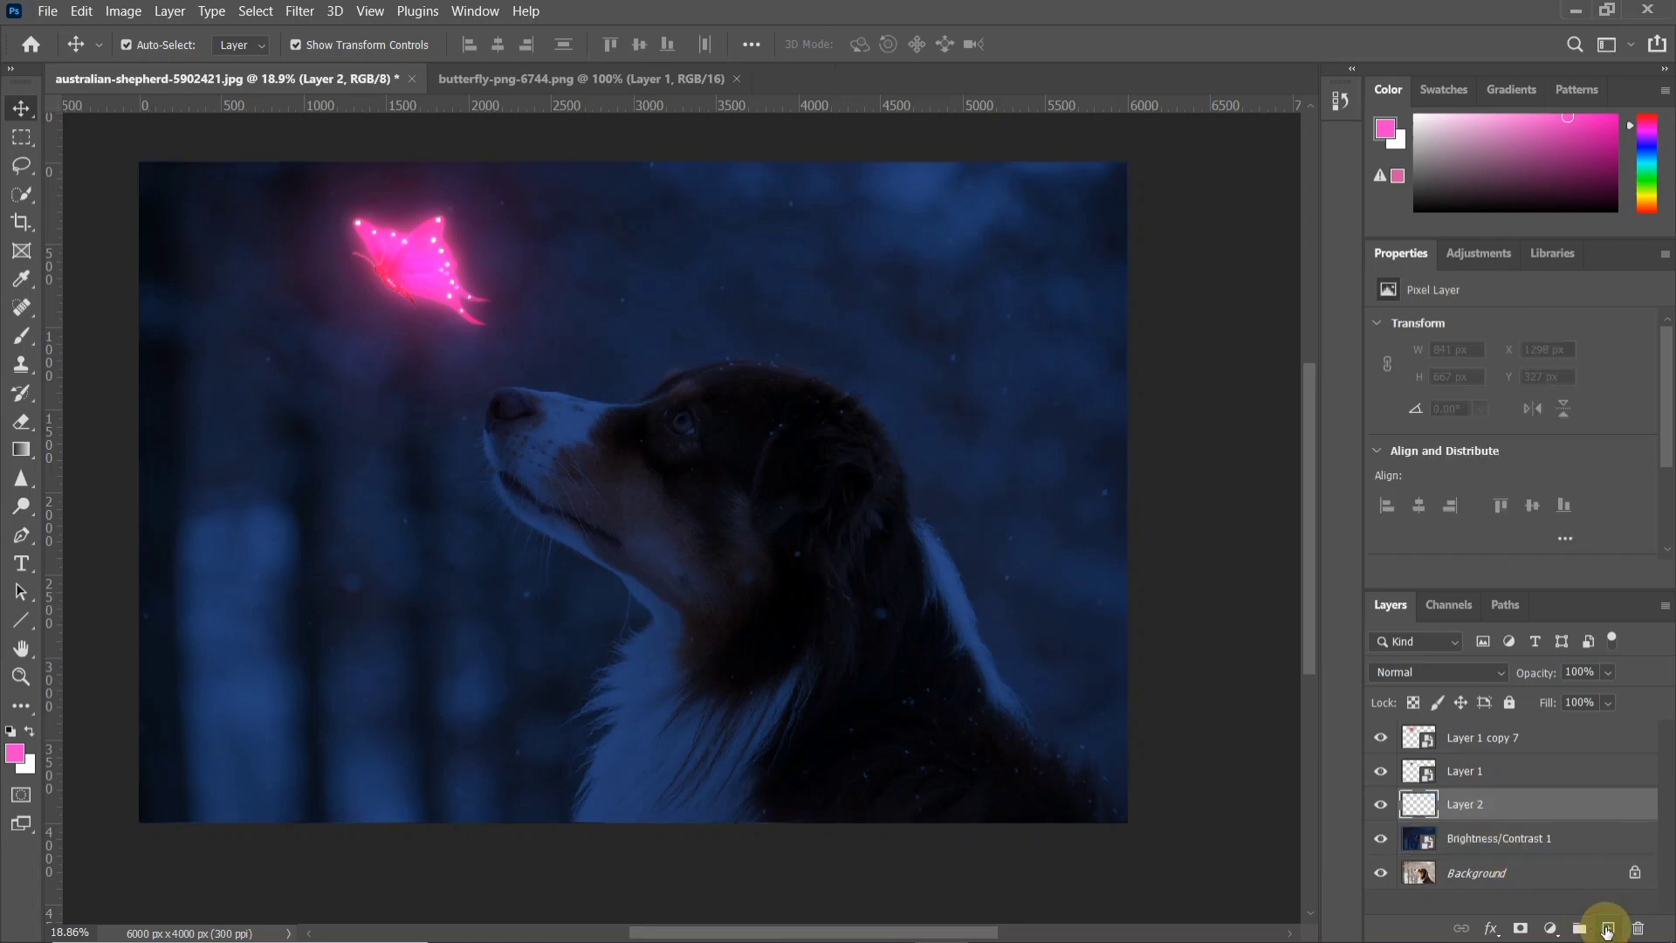
{"action": "left_click", "coordinate": [1484, 840]}
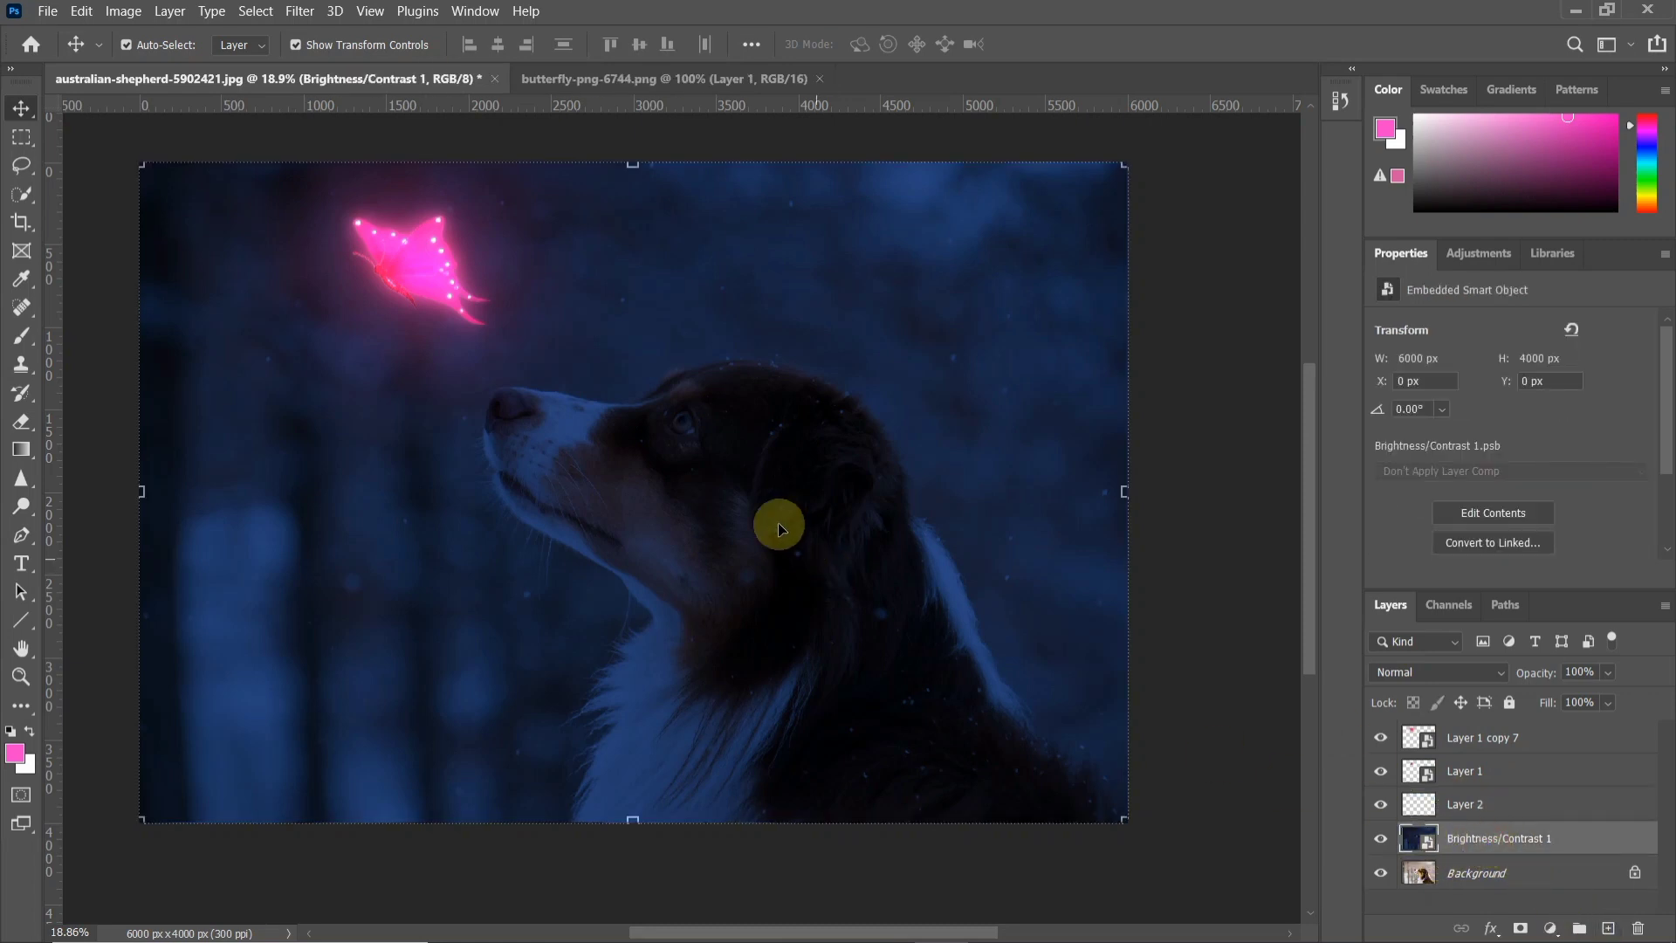
{"action": "left_click", "coordinate": [264, 12]}
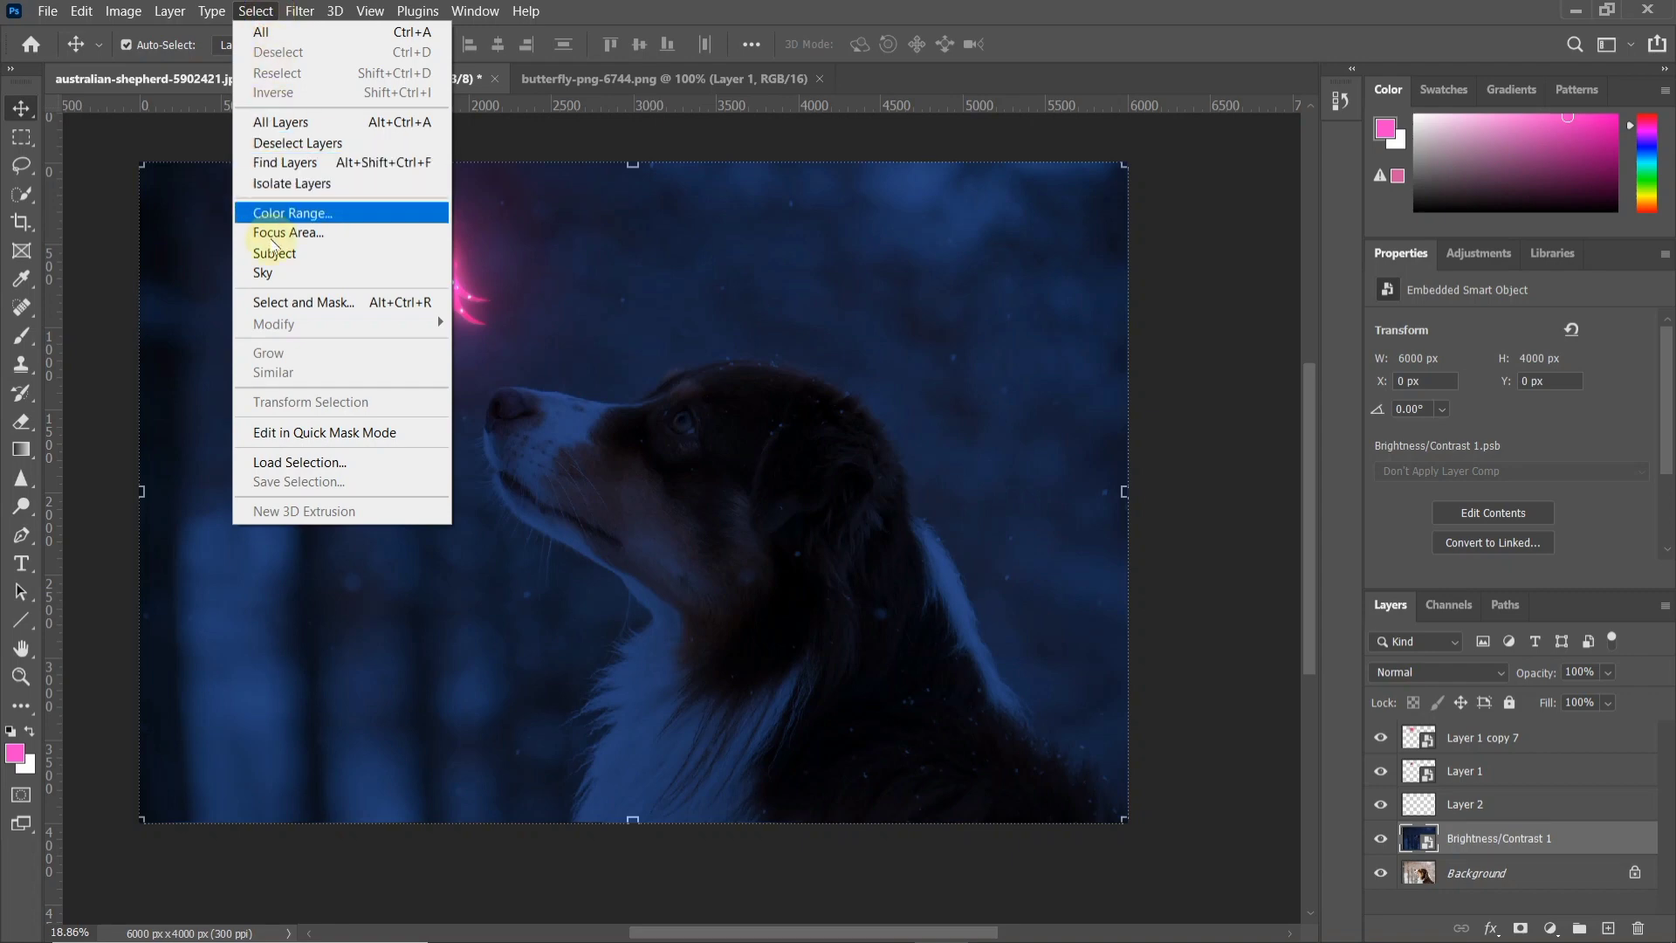
{"action": "left_click", "coordinate": [318, 256]}
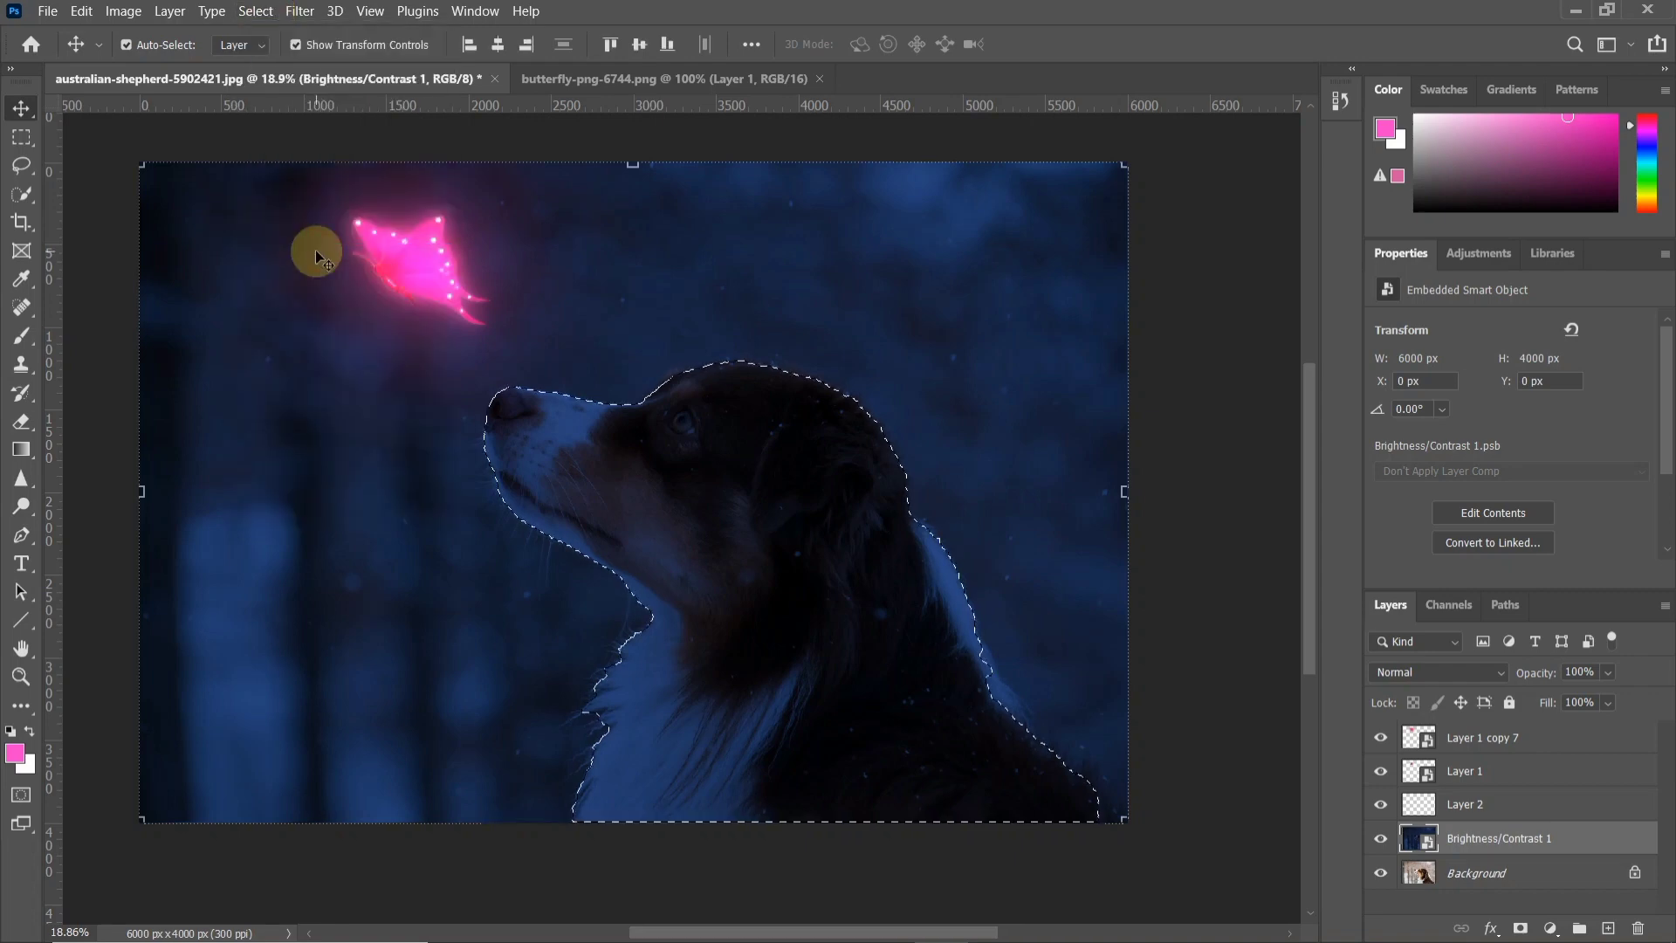
- Choose the standard brush and sample the butterfly's pink as foreground colour
{"action": "left_click", "coordinate": [18, 343]}
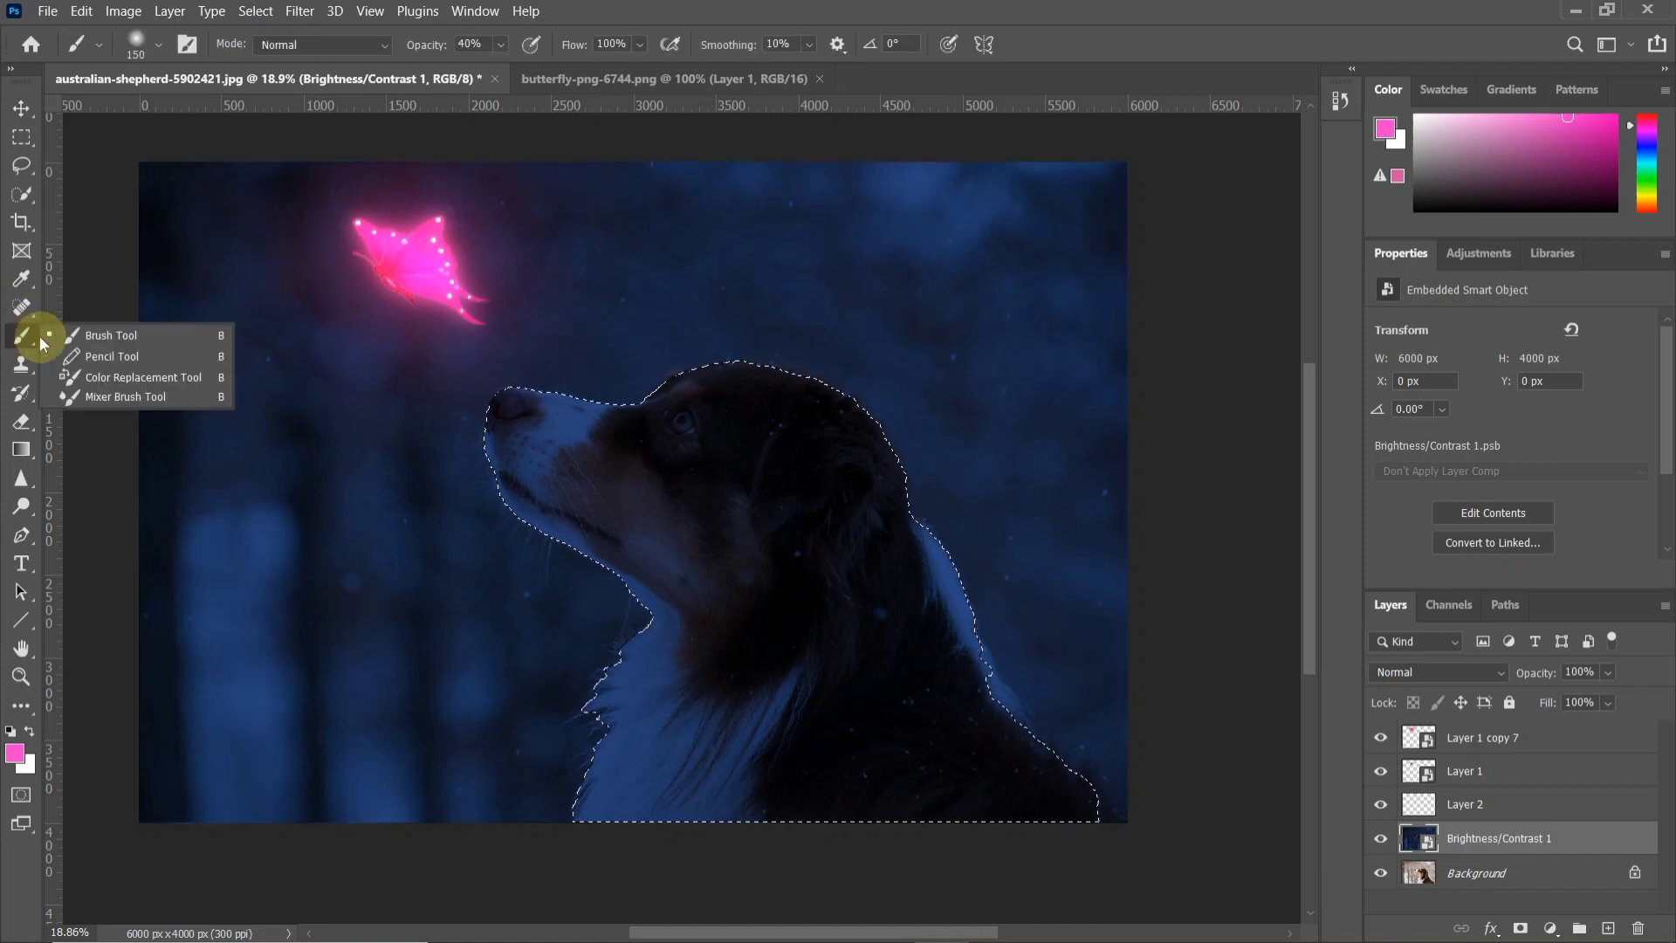
{"action": "left_click", "coordinate": [96, 337]}
{"action": "left_click", "coordinate": [17, 756]}
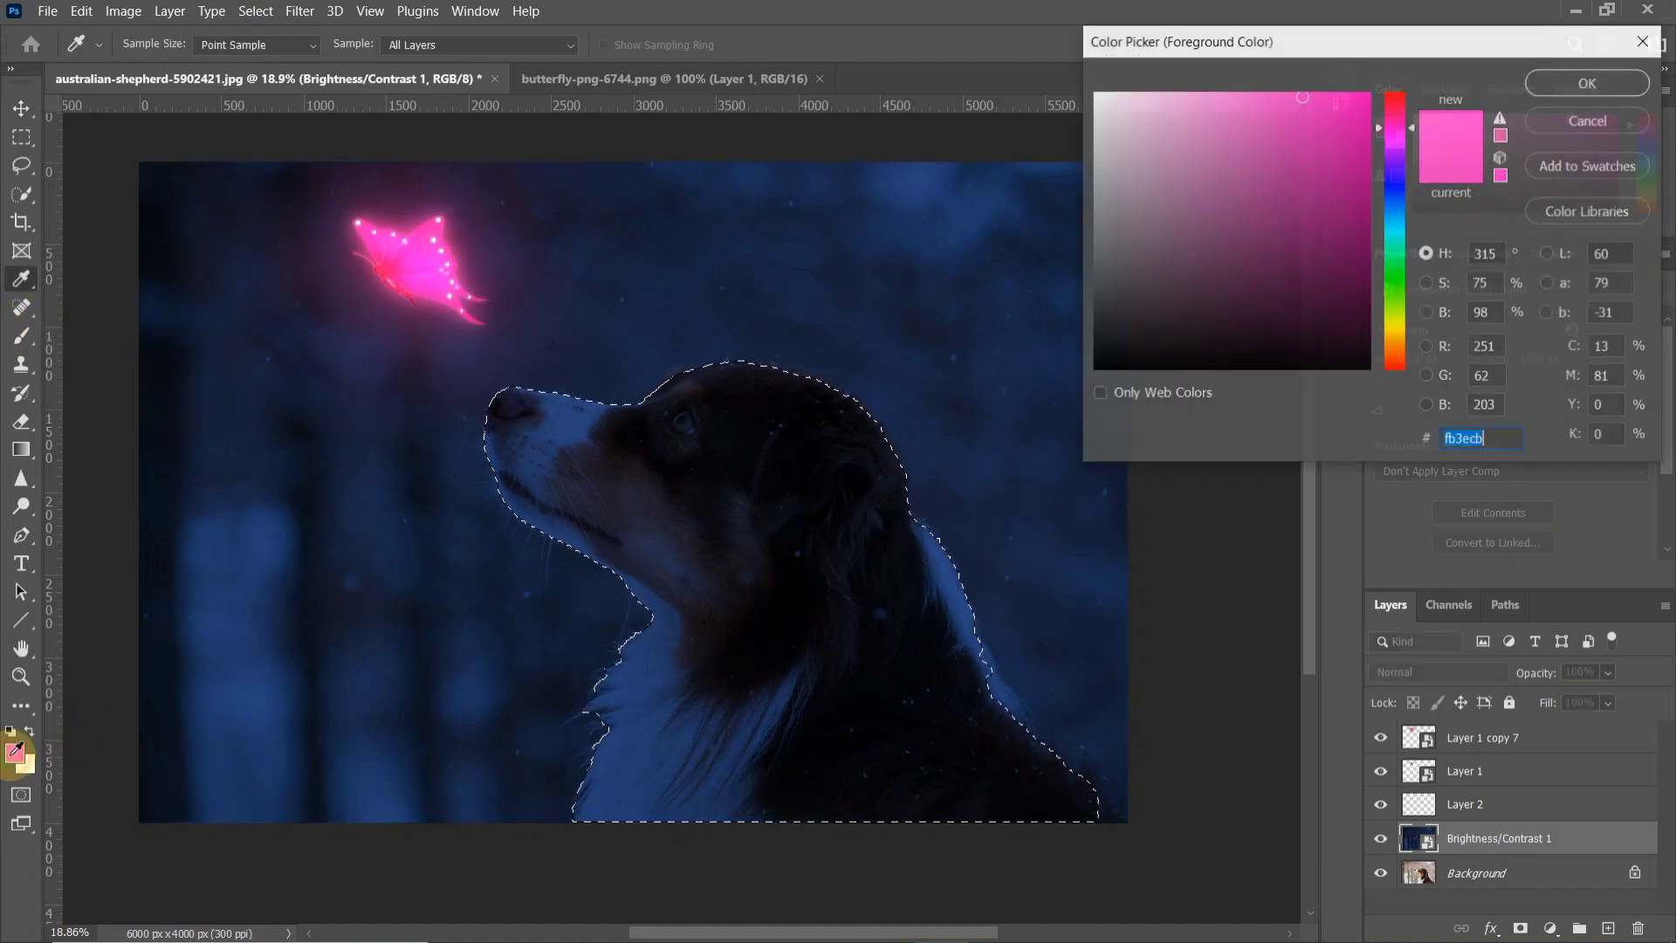
{"action": "left_click_drag", "start_coordinate": [374, 300], "coordinate": [427, 267]}
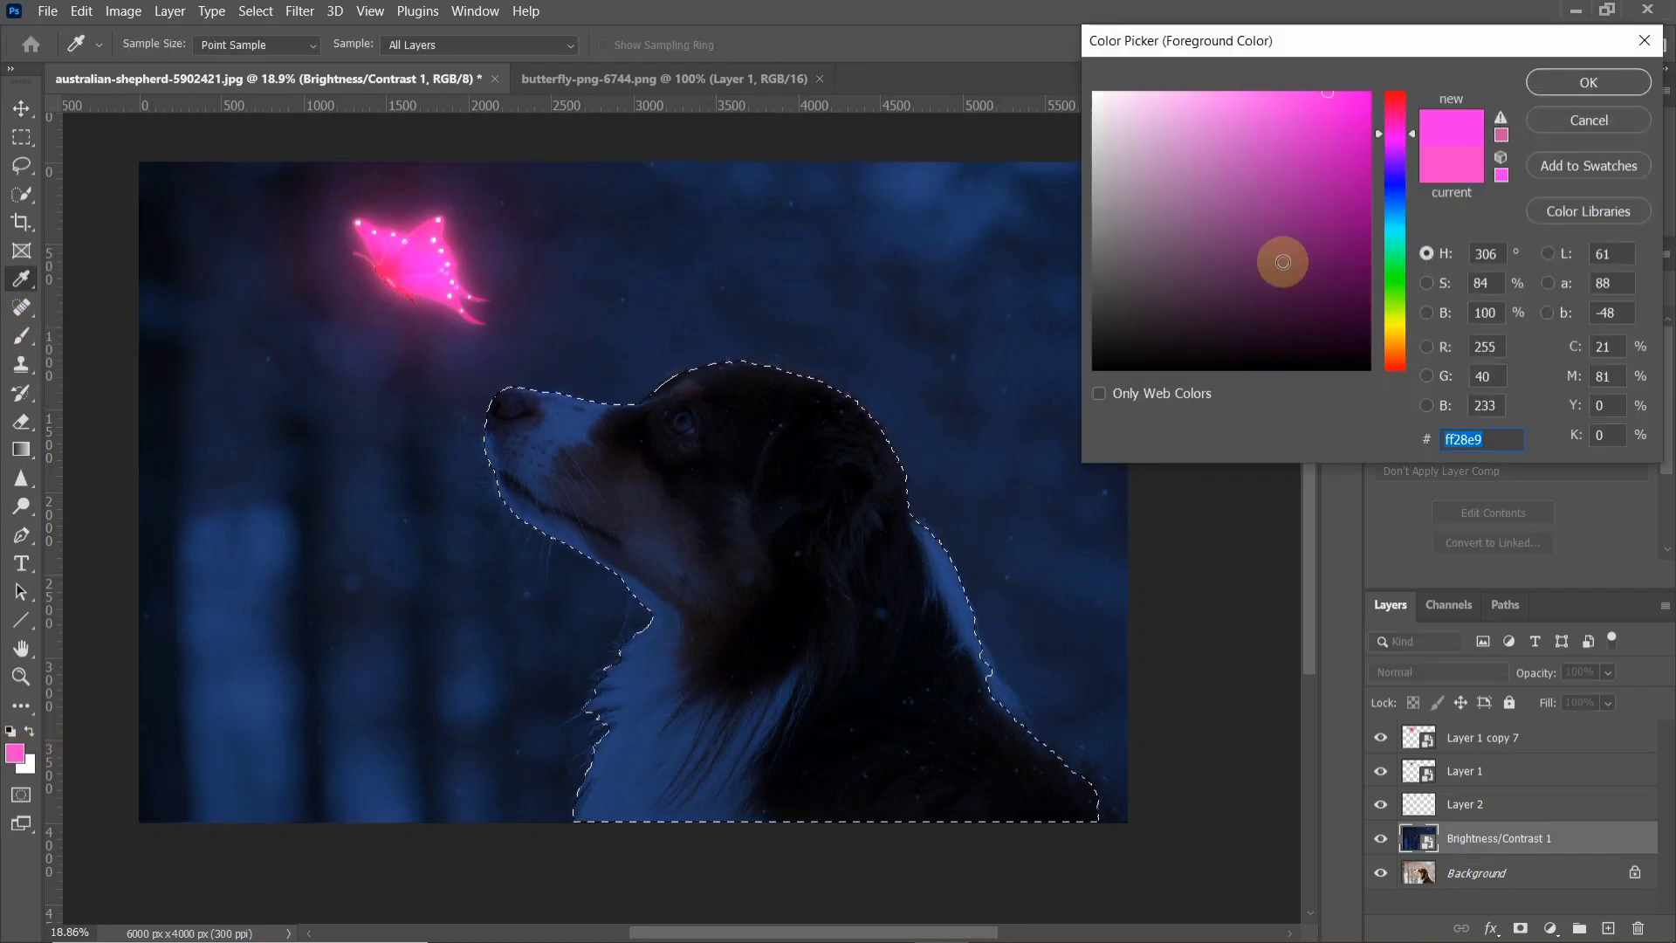
{"action": "left_click", "coordinate": [1541, 80]}
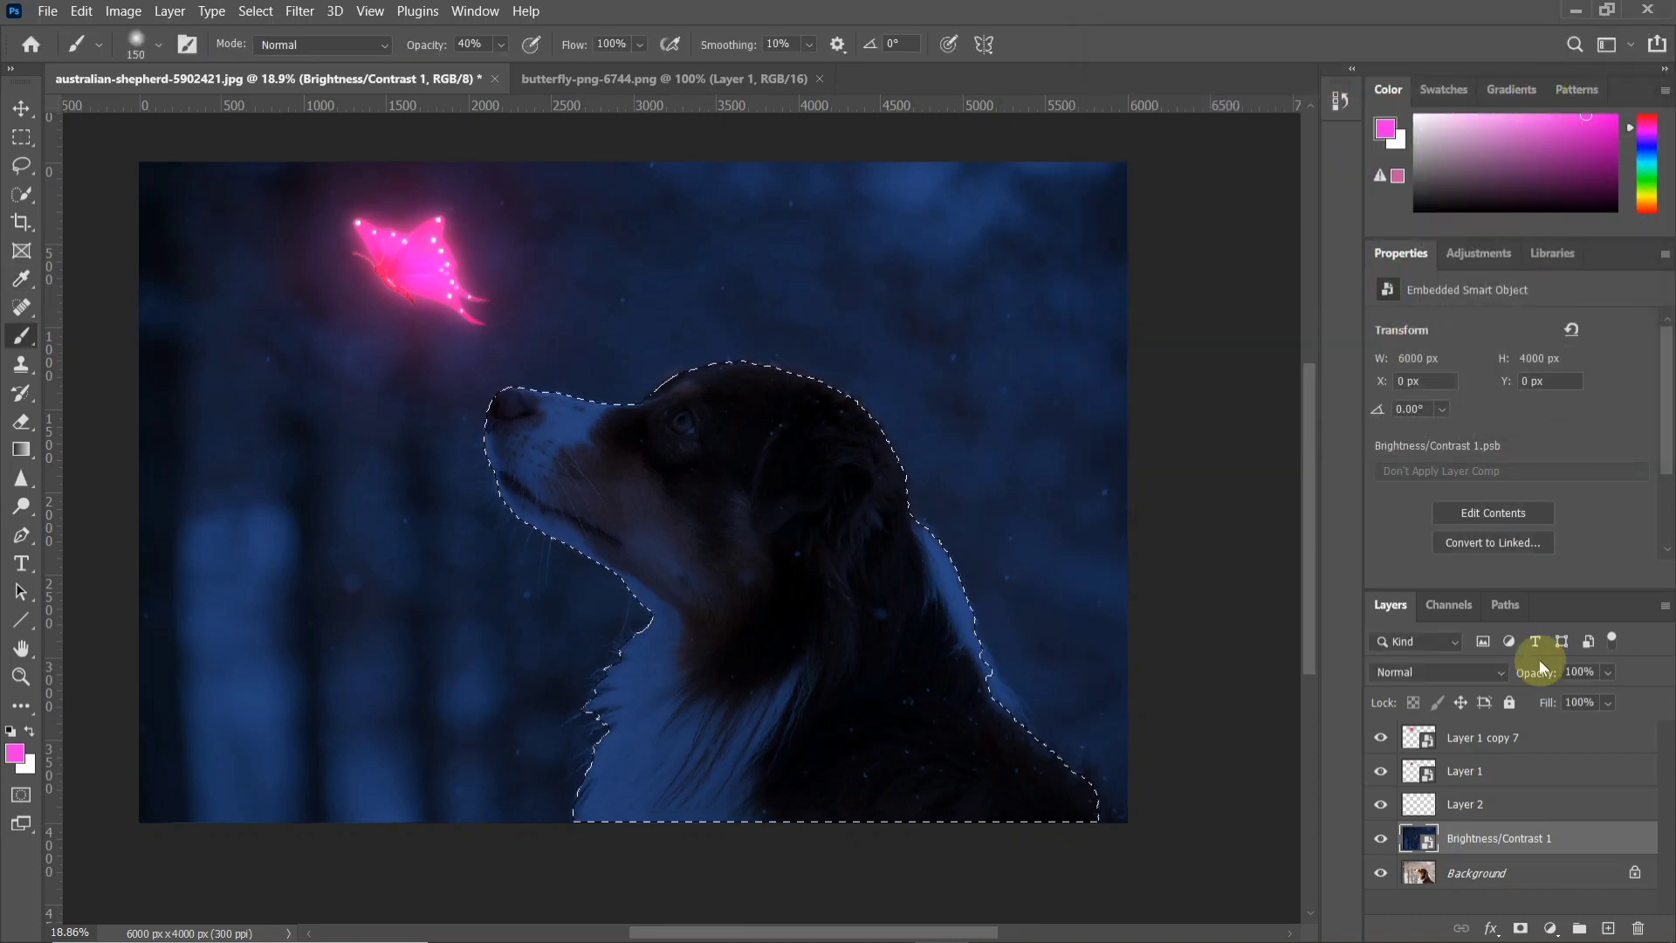
- On Layer 2, set the brush to size 250 at 100% opacity
{"action": "left_click", "coordinate": [1466, 801]}
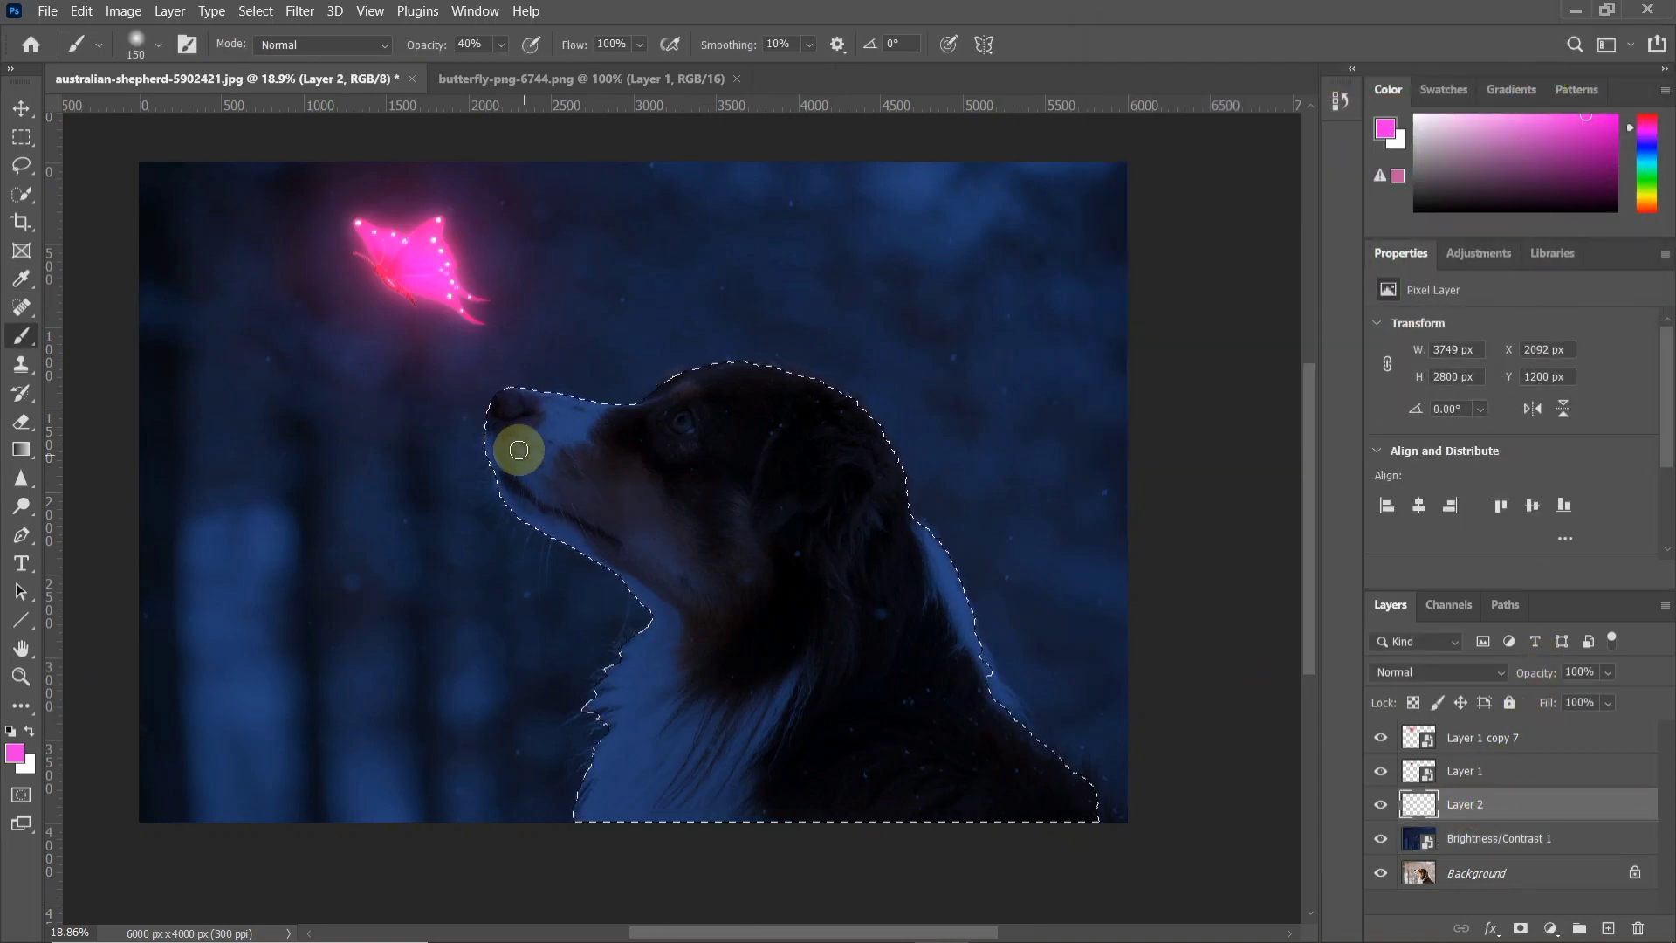
{"action": "scroll", "coordinate": [514, 428], "scroll_direction": "up", "scroll_amount": 2}
{"action": "scroll", "coordinate": [506, 400], "scroll_direction": "up", "scroll_amount": 1}
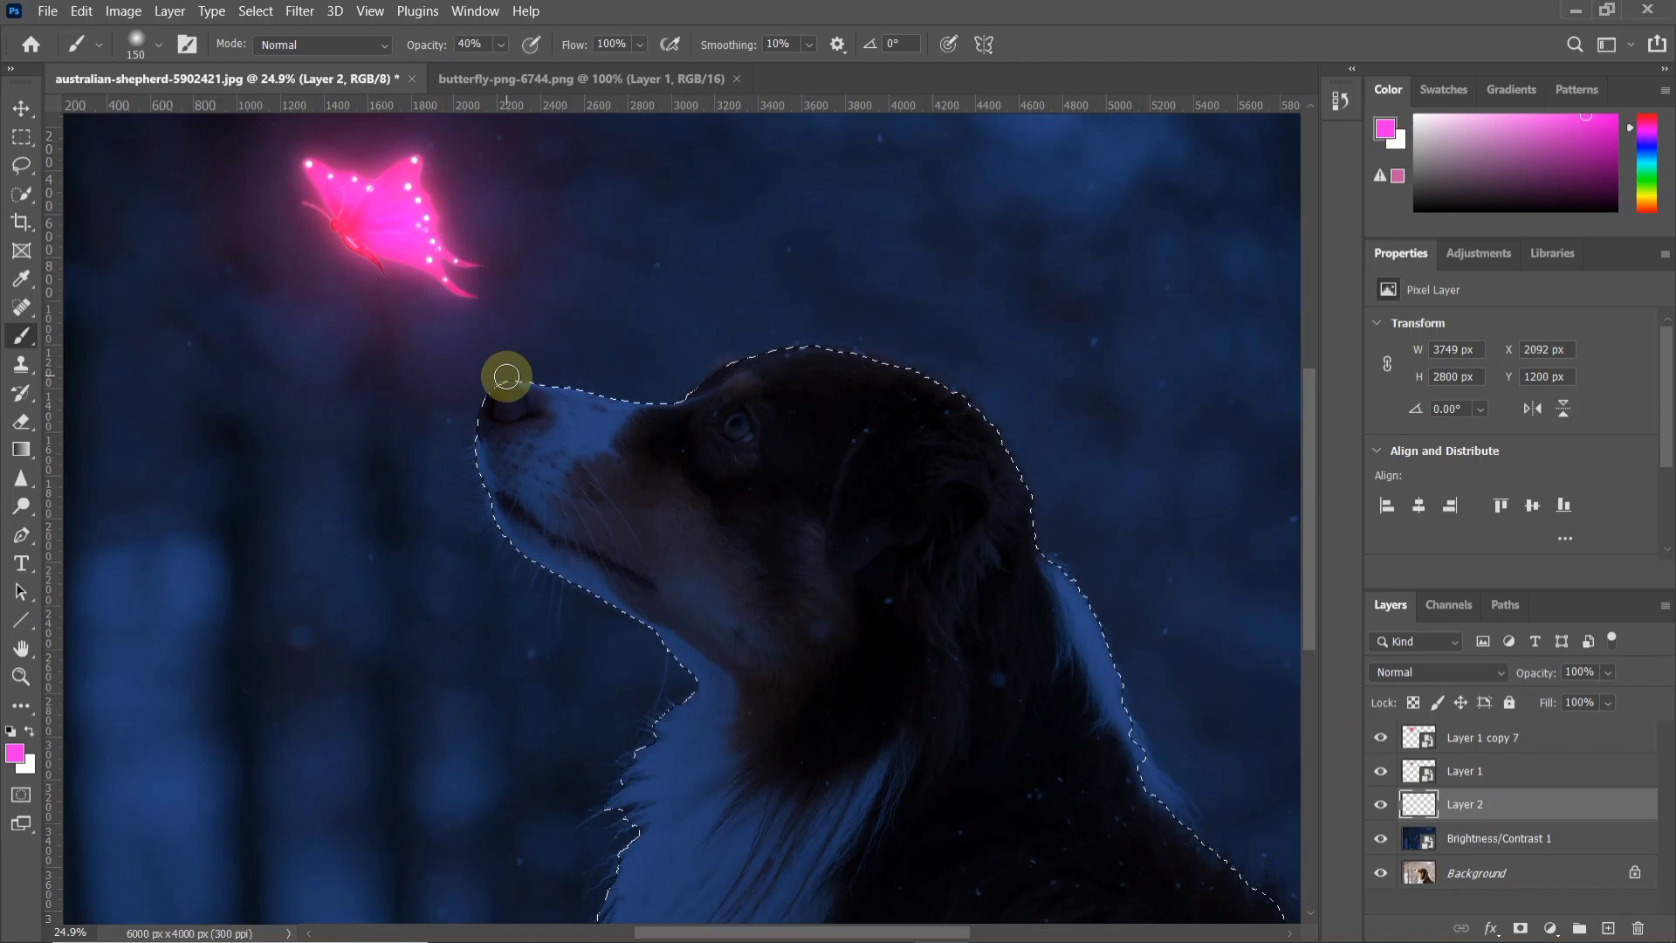
{"action": "key", "text": "bracketright"}
{"action": "key", "text": "bracketright"}
{"action": "key", "text": "bracketright"}
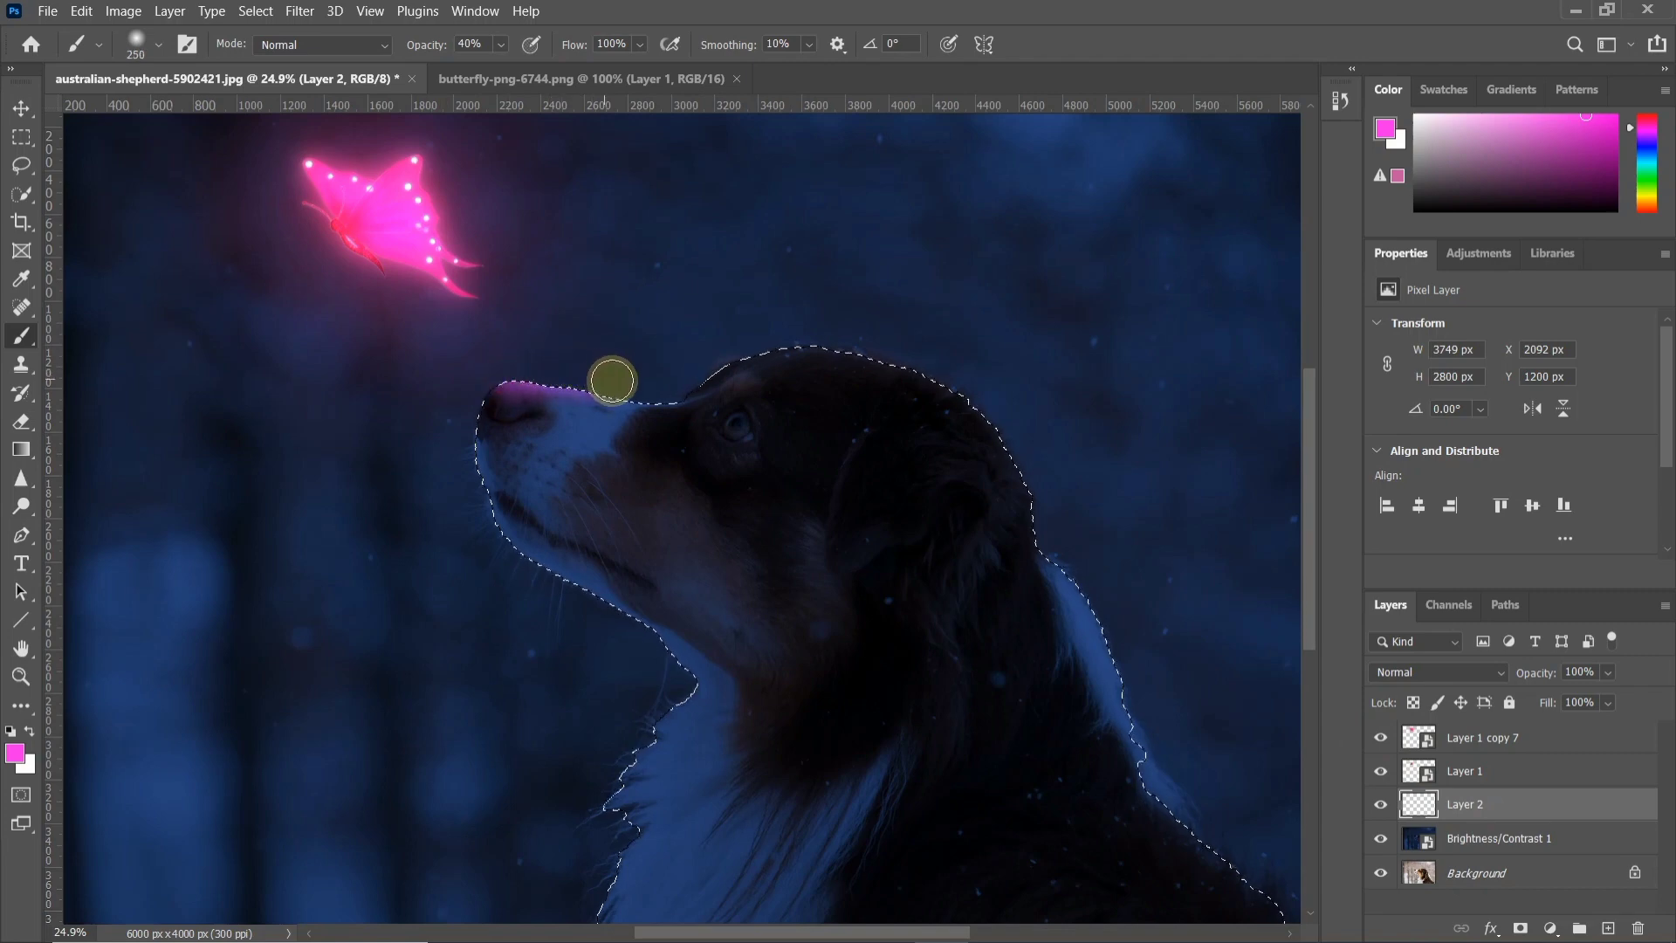
{"action": "left_click", "coordinate": [501, 45]}
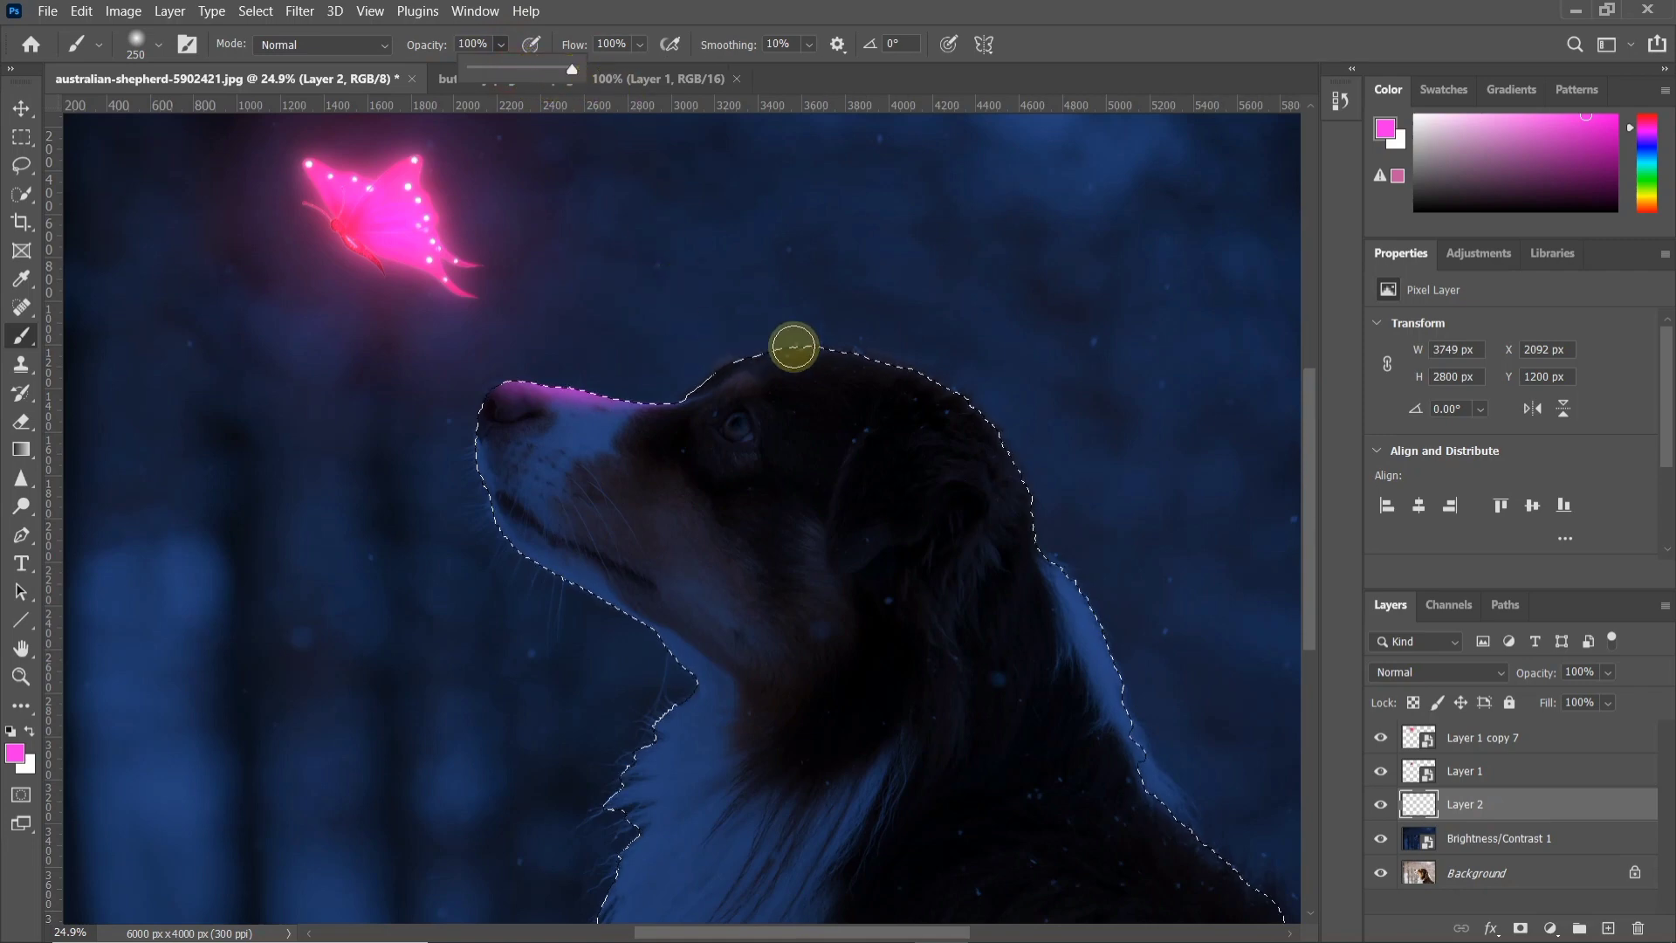
{"action": "left_click", "coordinate": [815, 335]}
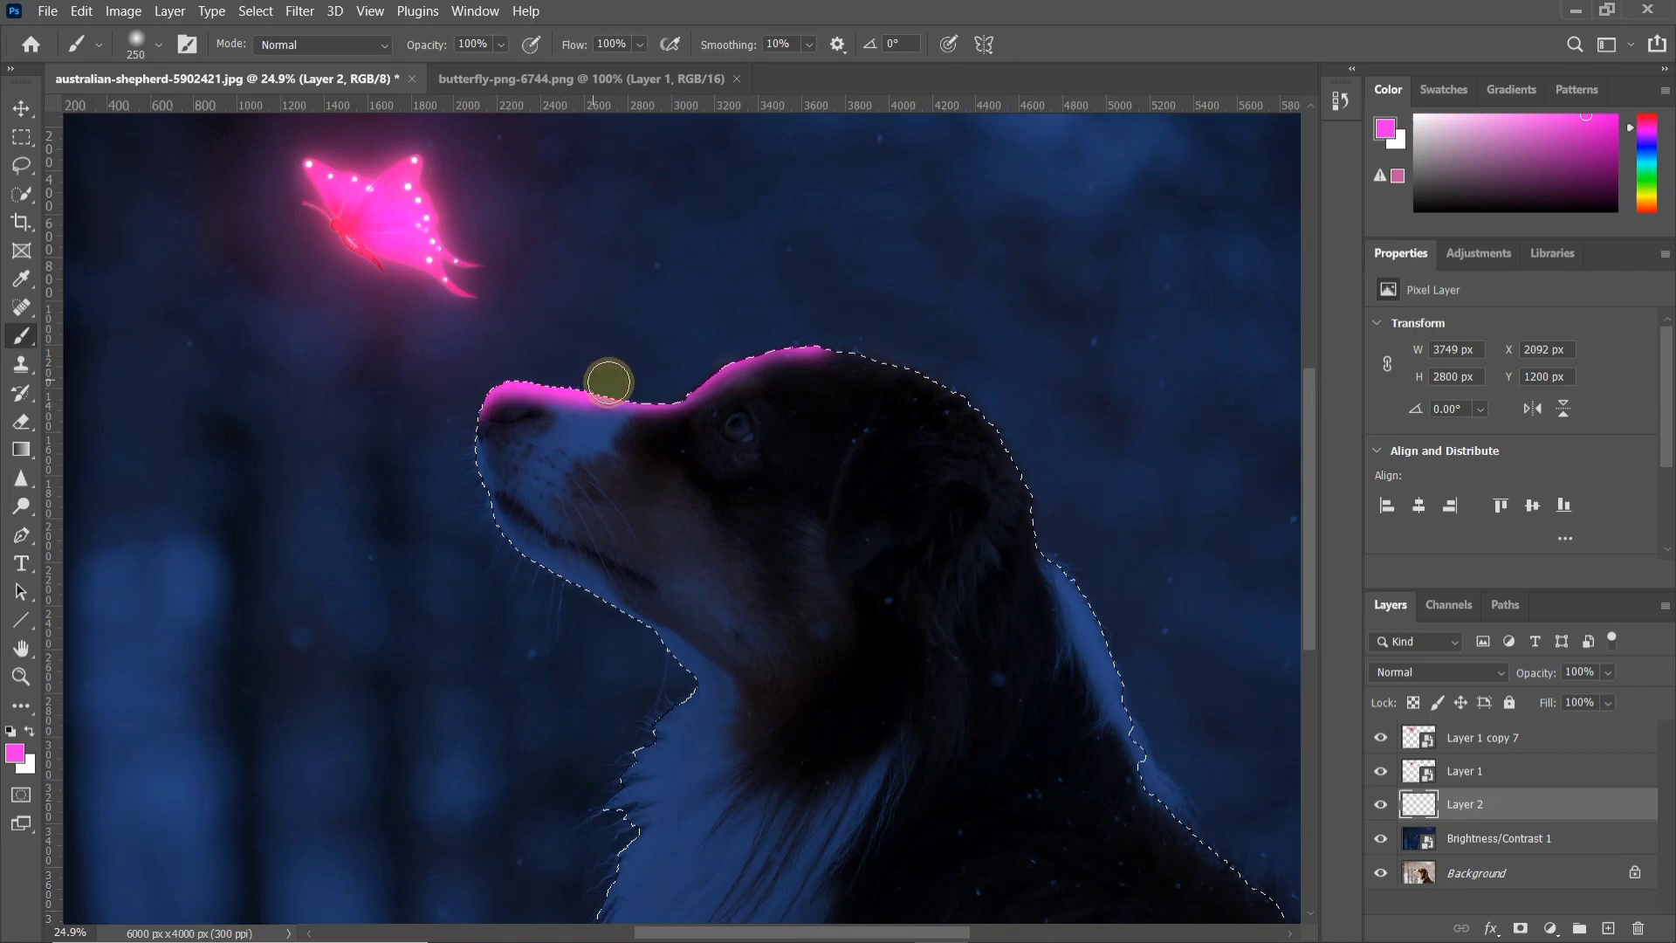
- Paint pink light along the top of the dog's nose and head
{"action": "left_click_drag", "start_coordinate": [661, 392], "coordinate": [509, 375]}
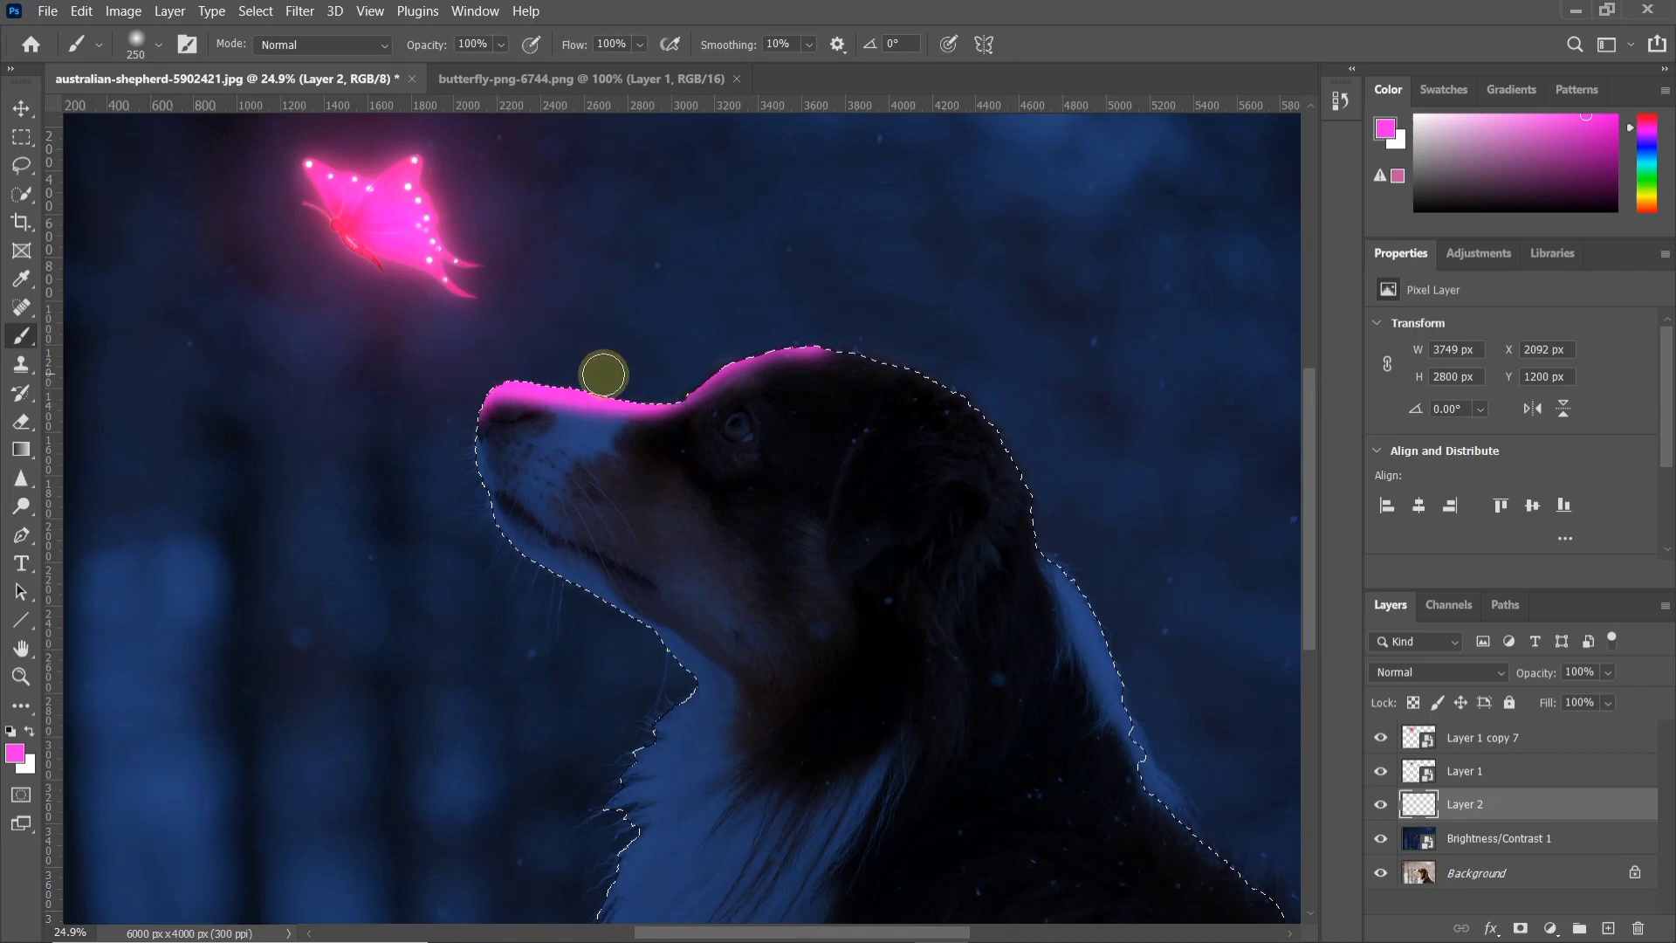
{"action": "left_click_drag", "start_coordinate": [734, 368], "coordinate": [820, 340]}
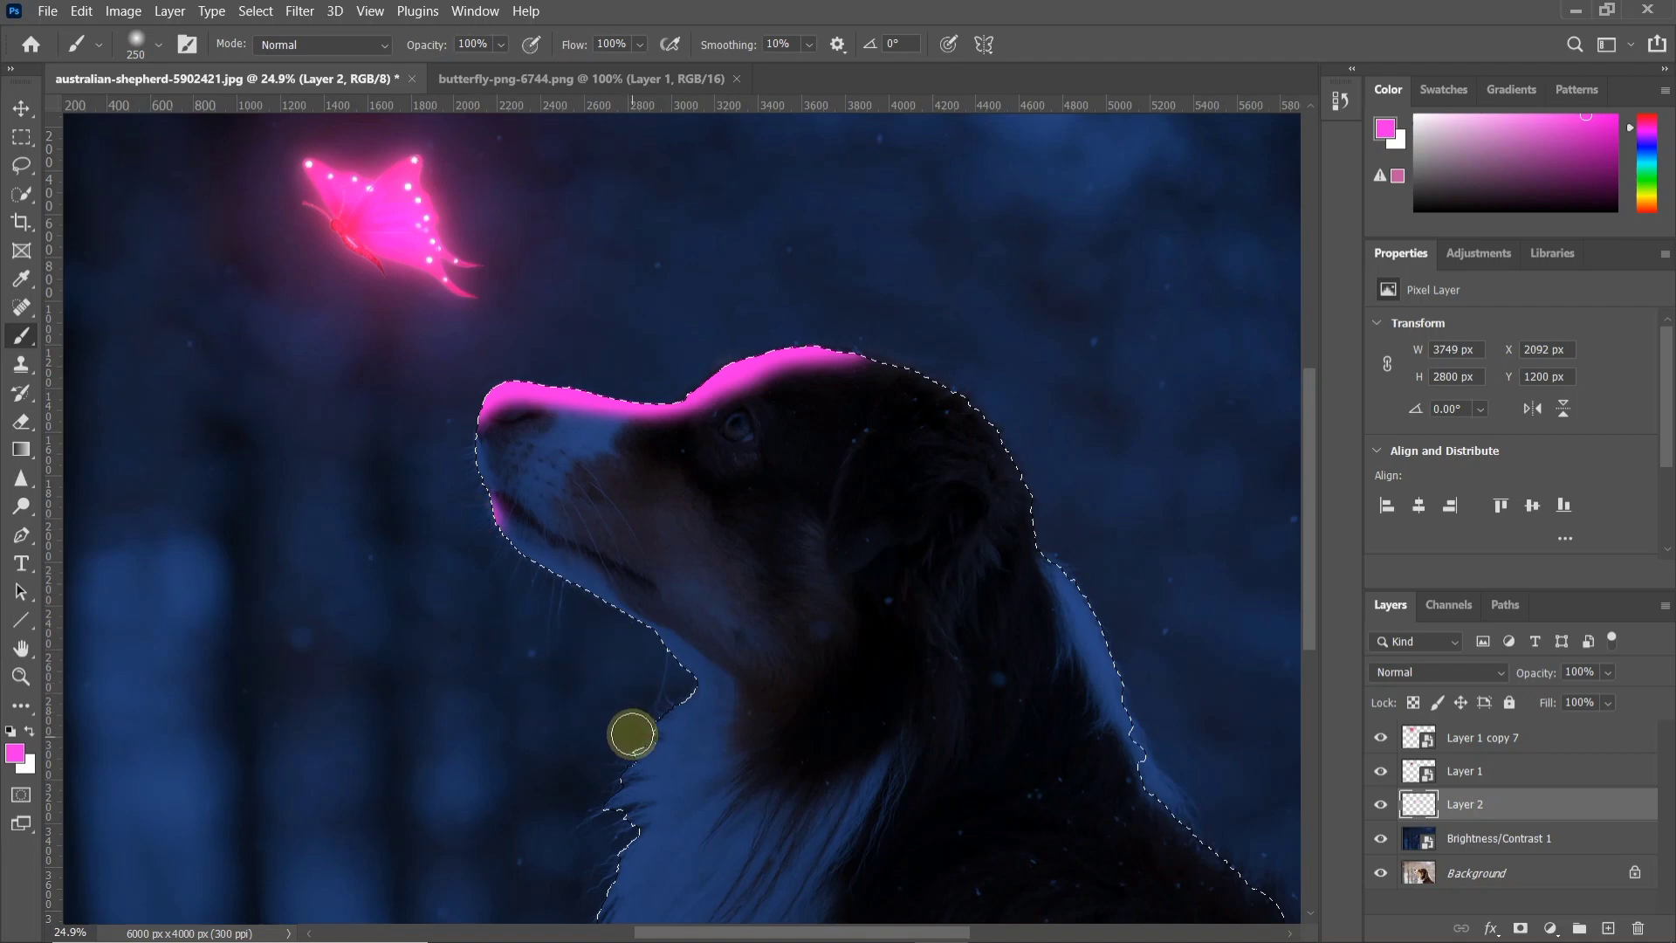
{"action": "scroll", "coordinate": [629, 759], "scroll_direction": "down", "scroll_amount": 3}
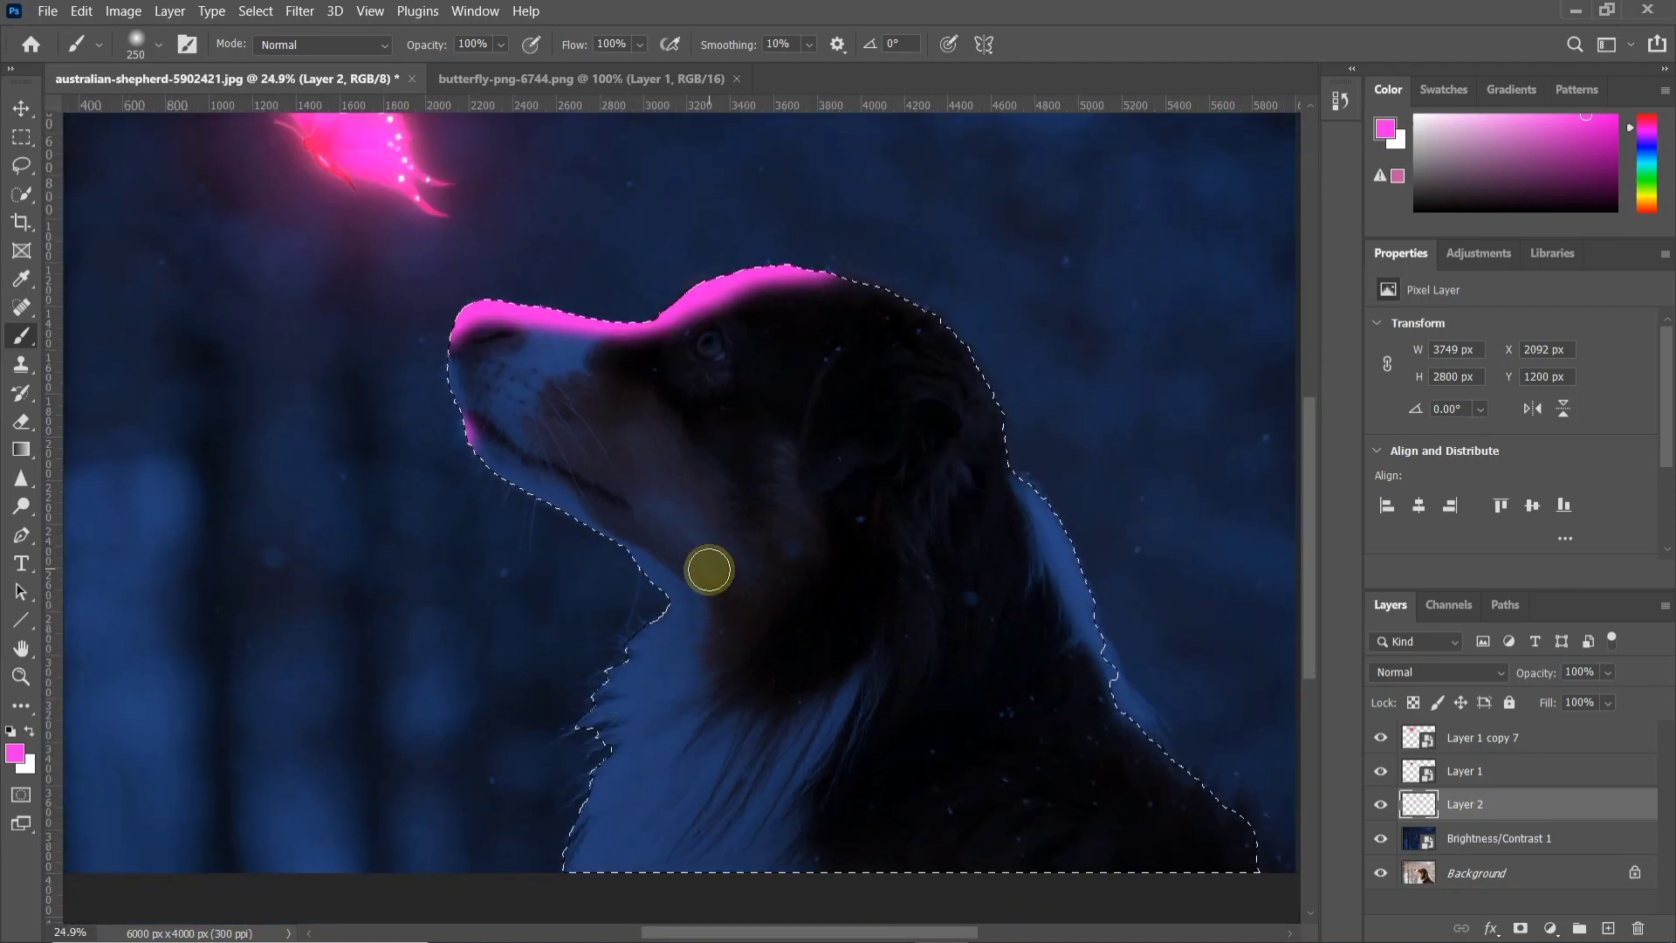
{"action": "left_click", "coordinate": [1382, 675]}
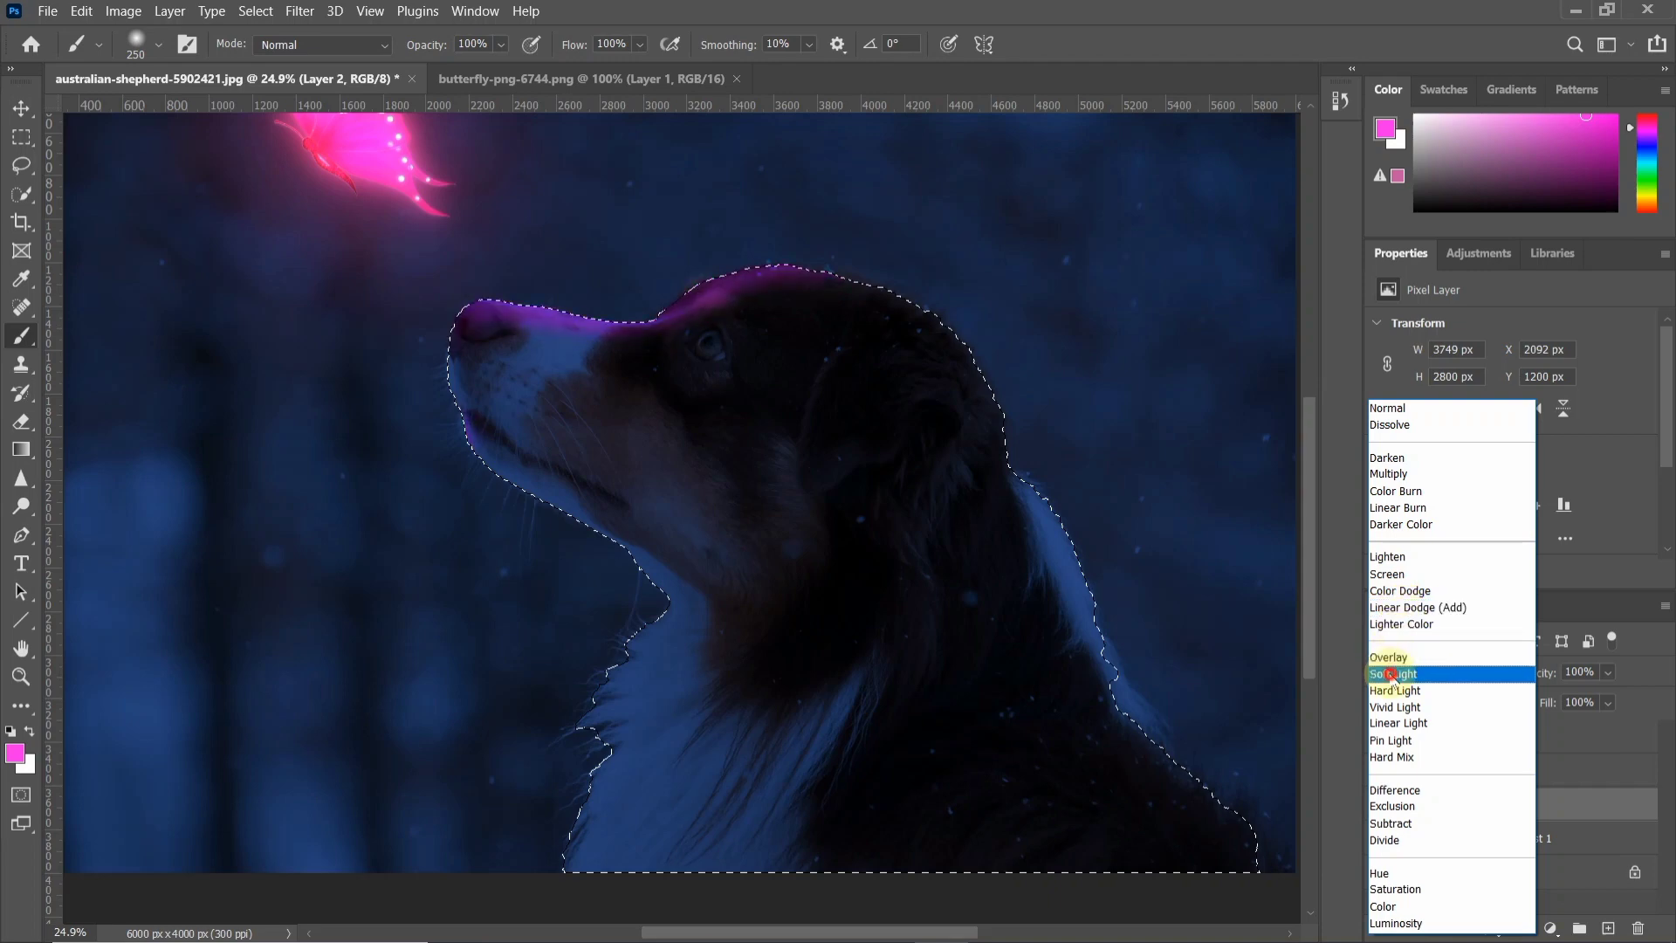
- Set Layer 2 to Soft Light and paint pink at 70% over the nose top and chest
{"action": "left_click", "coordinate": [1391, 673]}
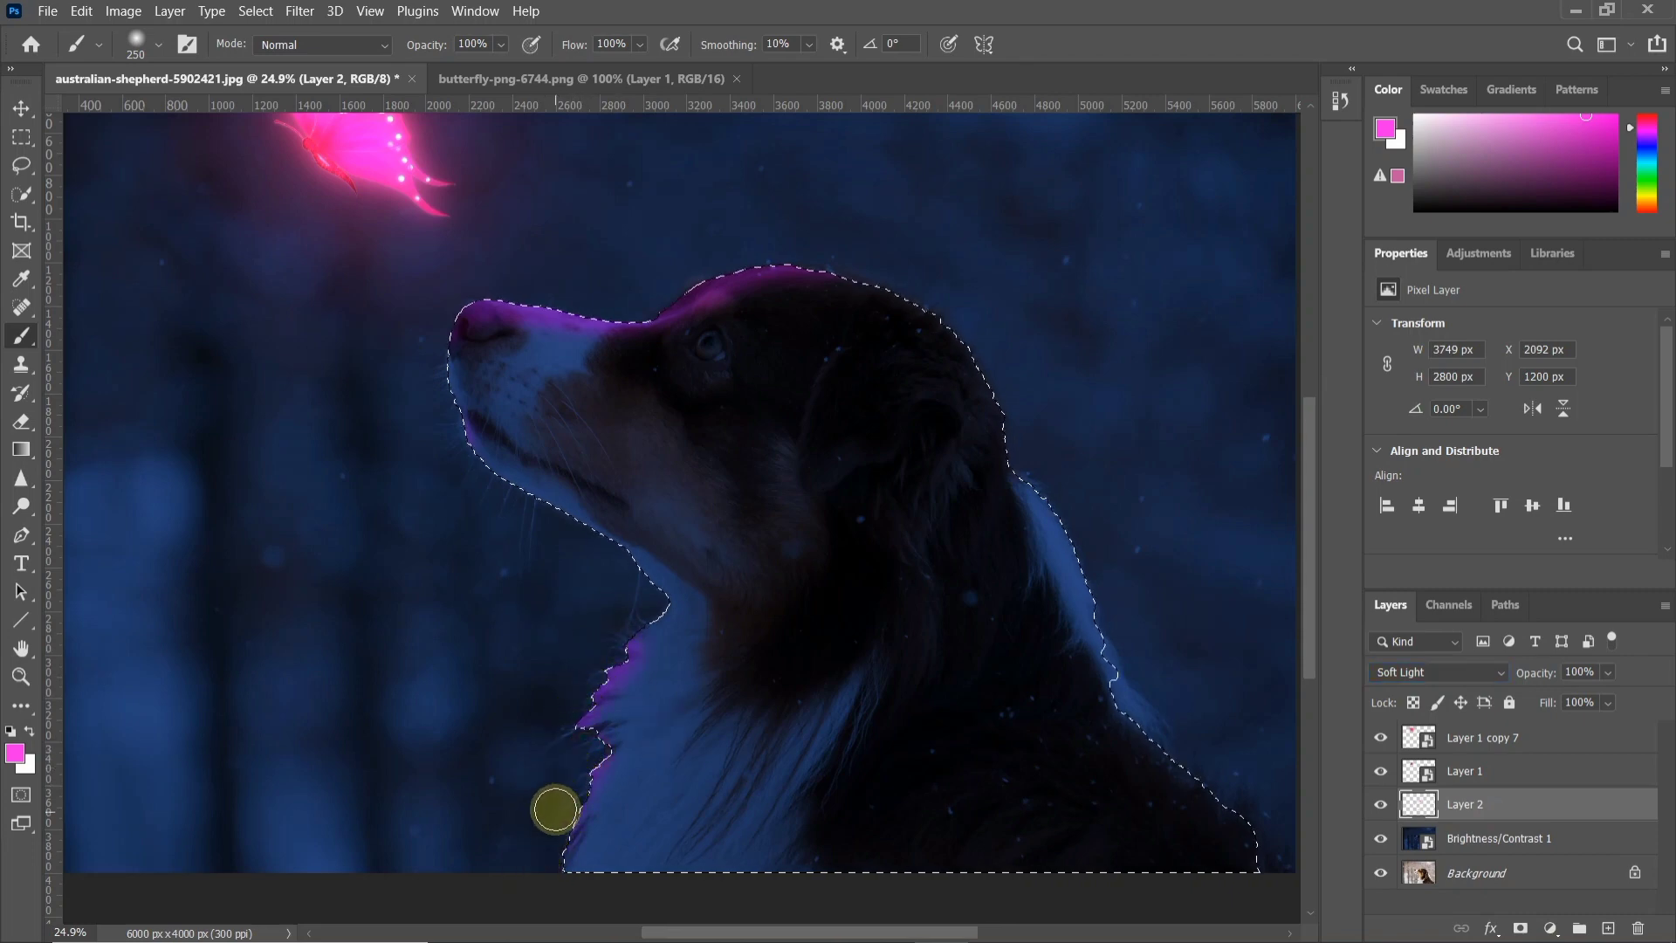
{"action": "scroll", "coordinate": [612, 677], "scroll_direction": "down", "scroll_amount": 2}
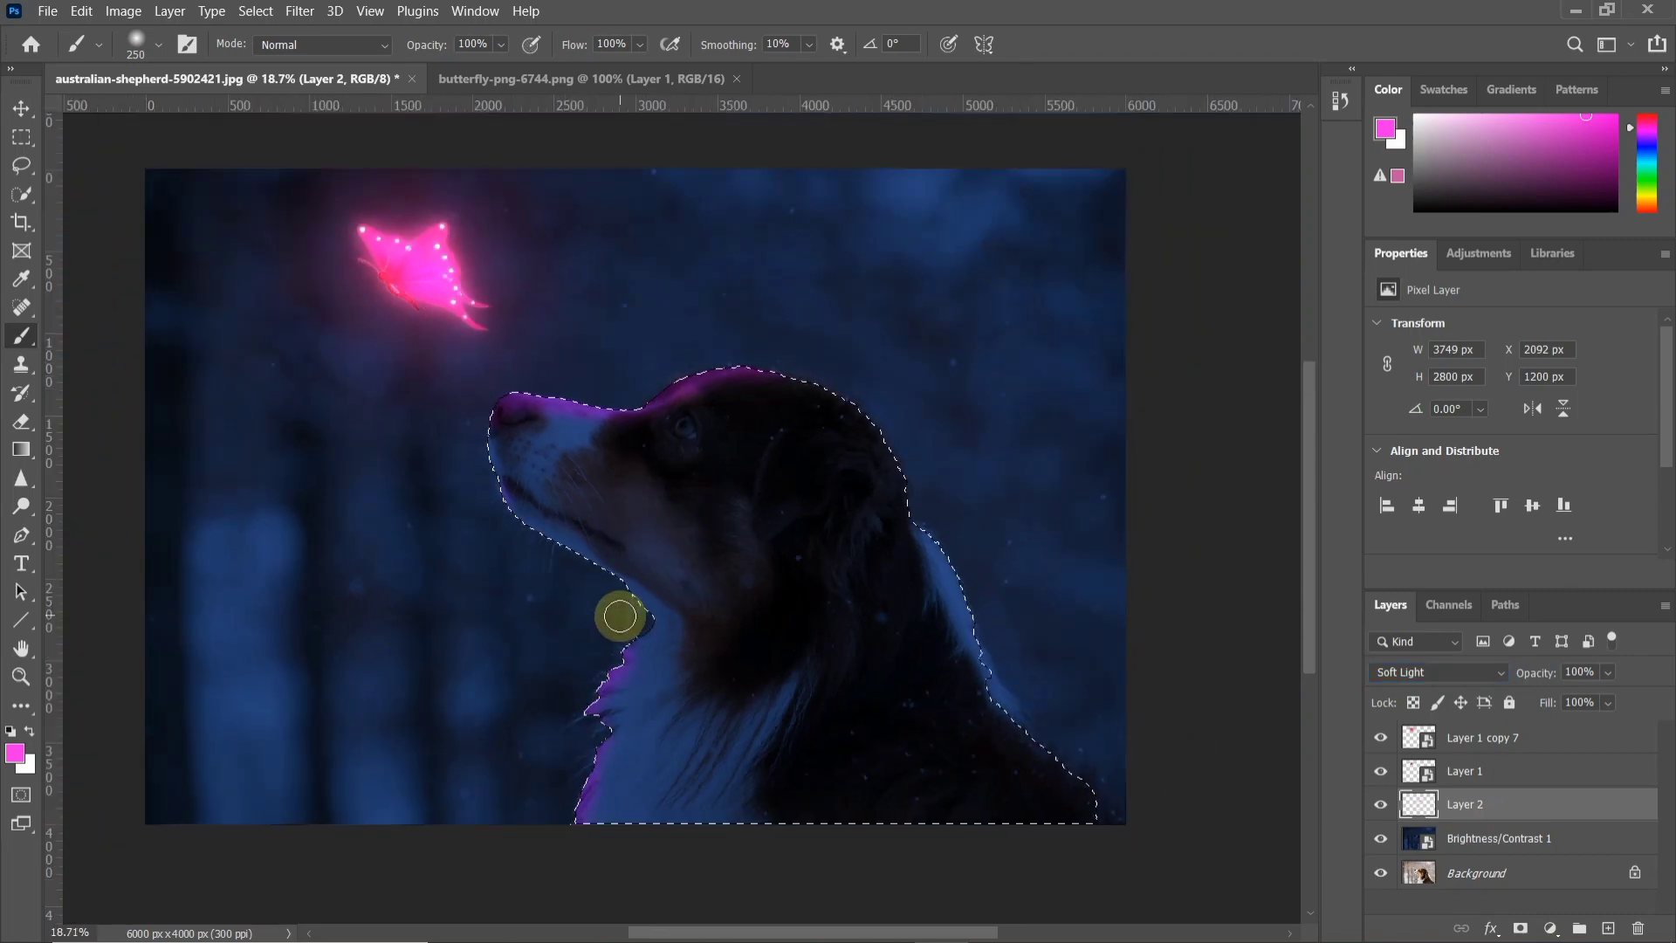
{"action": "key", "text": "bracketright"}
{"action": "key", "text": "bracketright"}
{"action": "key", "text": "bracketright"}
{"action": "key", "text": "bracketright"}
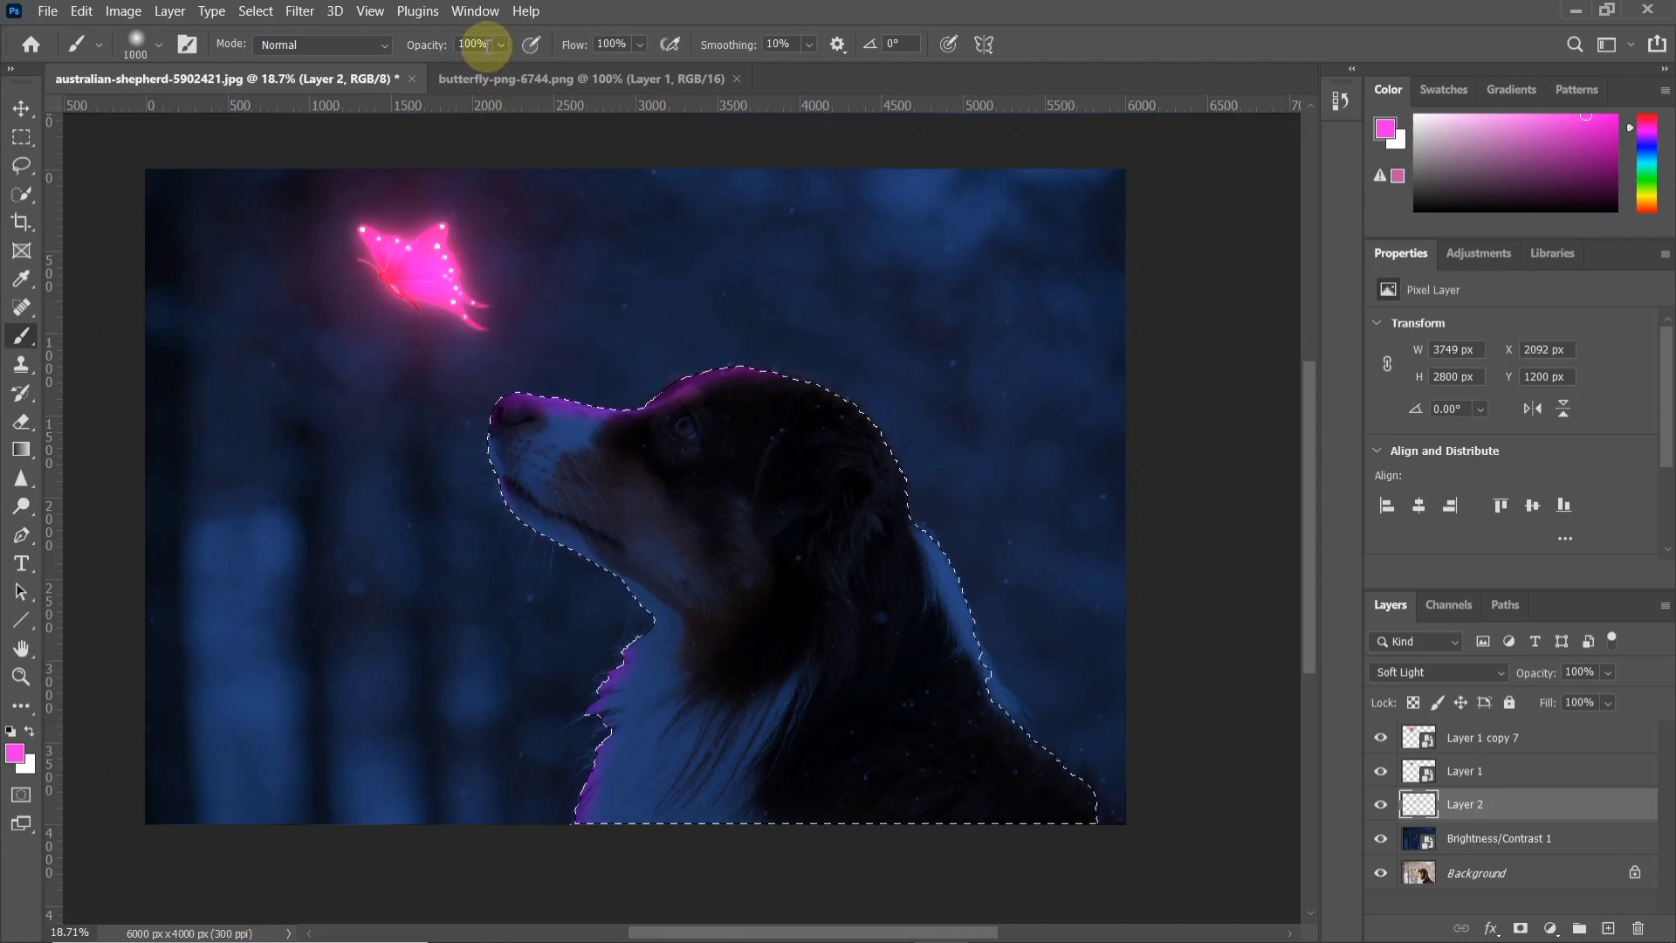
{"action": "type", "text": "7"}
{"action": "type", "text": "0"}
{"action": "key", "text": "Return"}
{"action": "mouse_move", "coordinate": [598, 367]}
{"action": "left_mouse_down"}
{"action": "mouse_move", "coordinate": [547, 354]}
{"action": "mouse_move", "coordinate": [569, 386]}
{"action": "left_mouse_up"}
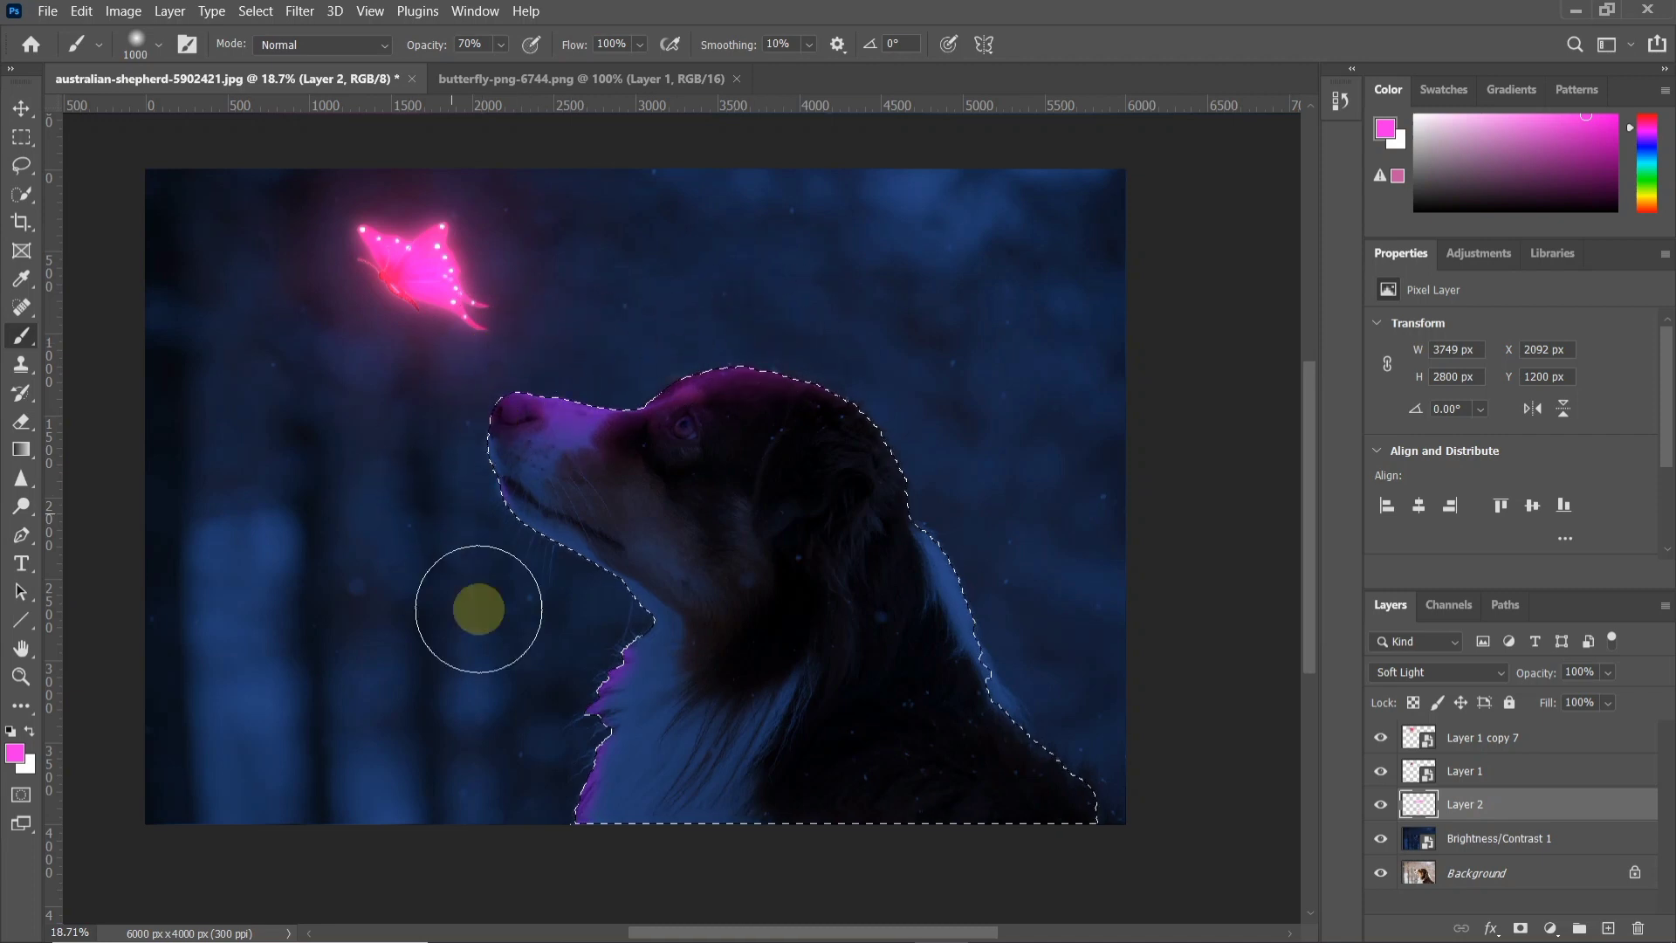
{"action": "left_click", "coordinate": [551, 666]}
{"action": "mouse_move", "coordinate": [549, 807]}
{"action": "left_mouse_down"}
{"action": "mouse_move", "coordinate": [530, 786]}
{"action": "mouse_move", "coordinate": [569, 629]}
{"action": "mouse_move", "coordinate": [579, 868]}
{"action": "mouse_move", "coordinate": [591, 711]}
{"action": "mouse_move", "coordinate": [456, 531]}
{"action": "mouse_move", "coordinate": [497, 504]}
{"action": "left_mouse_up"}
{"action": "left_click", "coordinate": [568, 372]}
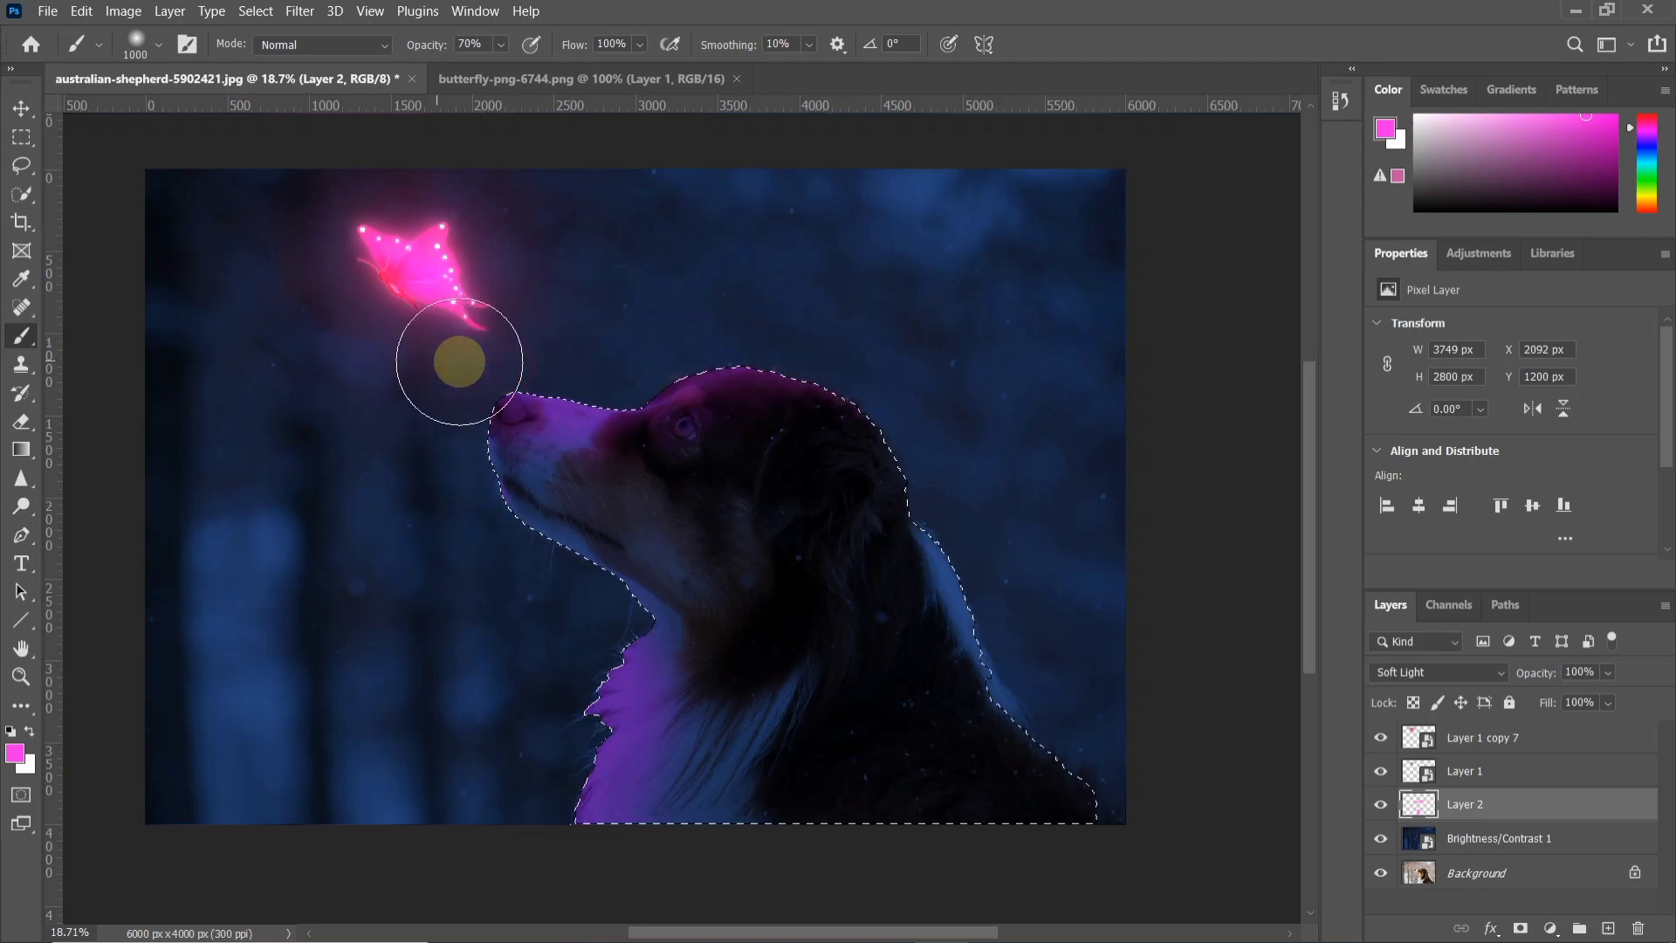
{"action": "left_click", "coordinate": [692, 333]}
{"action": "left_click", "coordinate": [487, 351]}
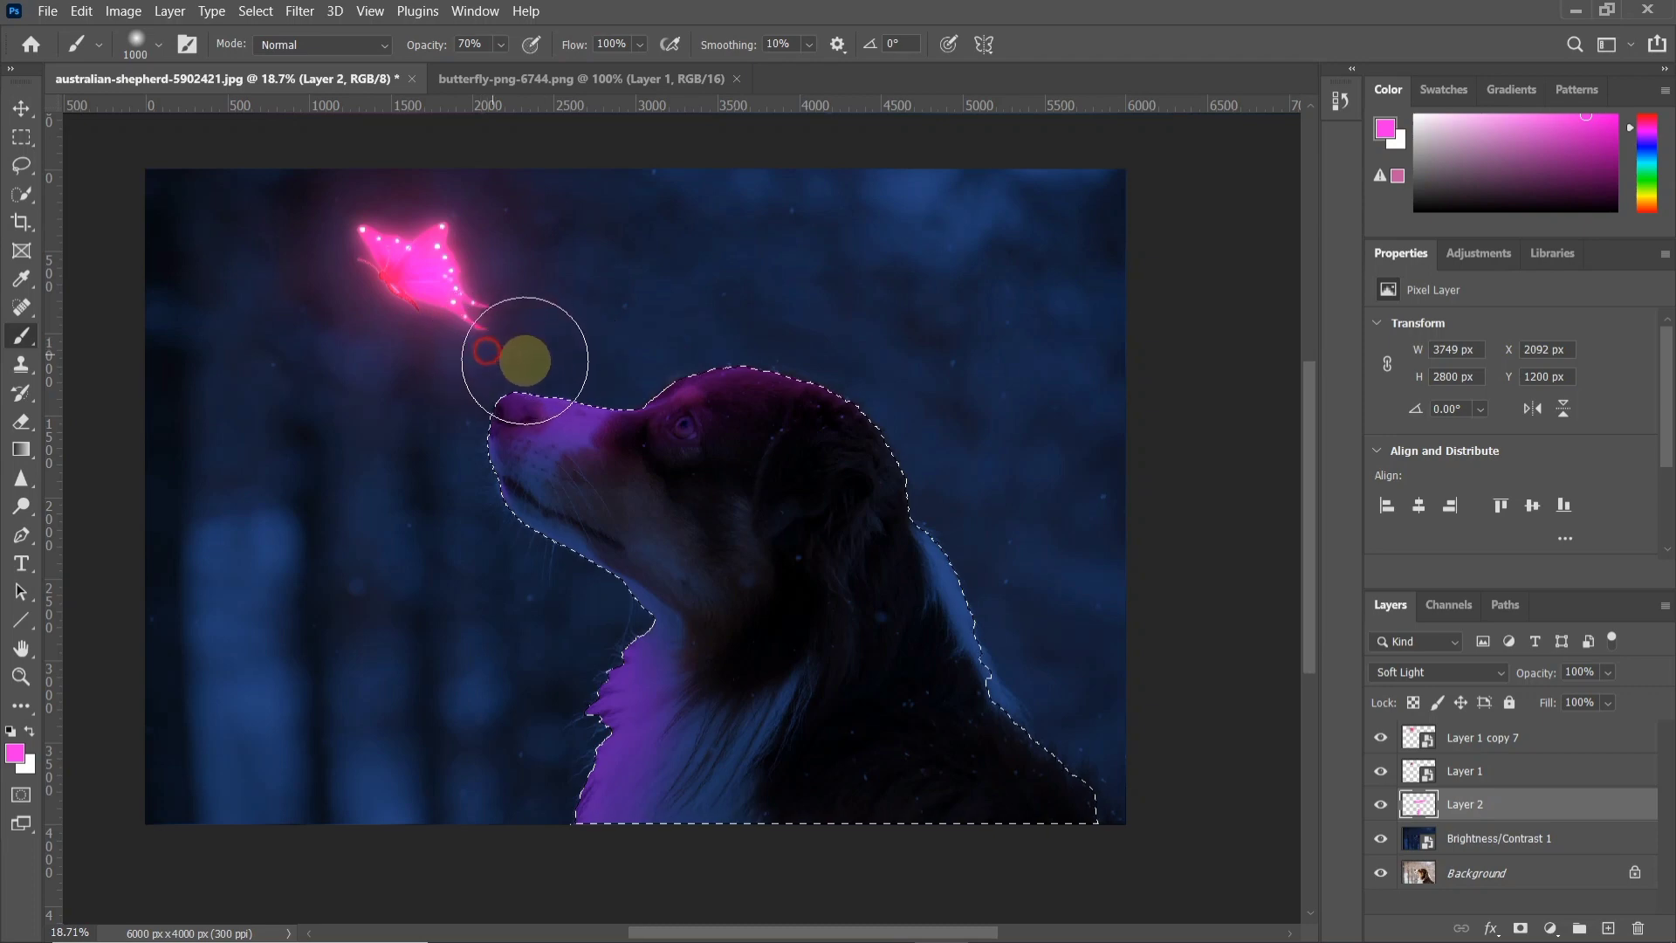
- Shrink the brush and paint a pink rim down the ear's fur edge, undoing one stroke
{"action": "scroll", "coordinate": [581, 199], "scroll_direction": "up", "scroll_amount": 3}
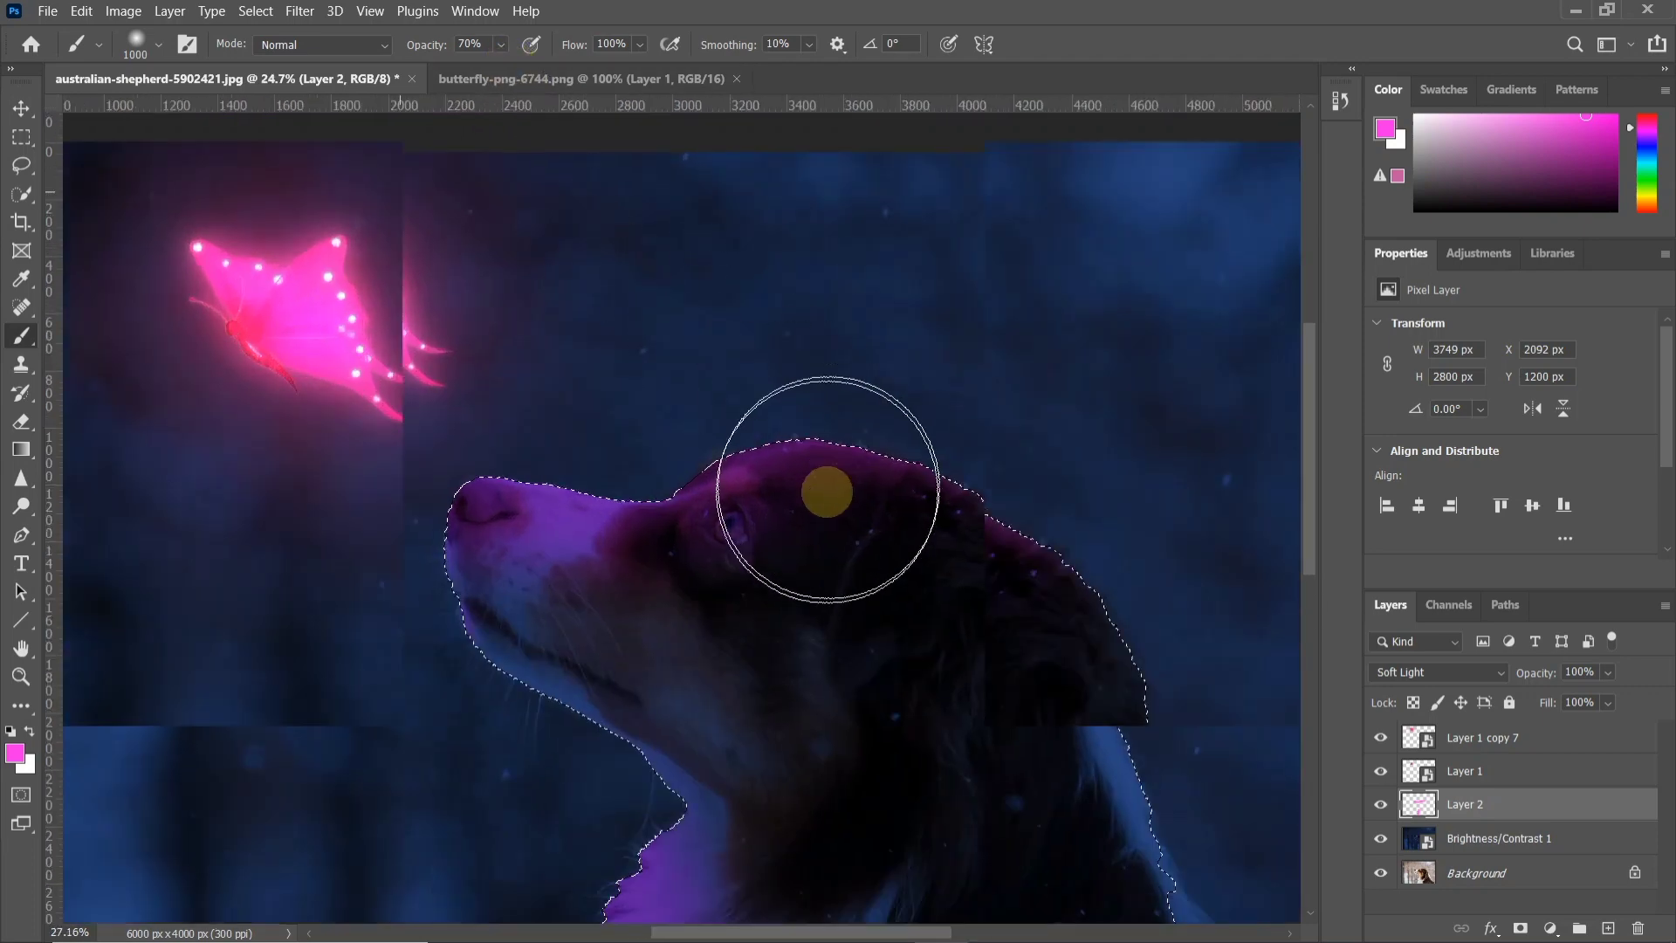
{"action": "scroll", "coordinate": [879, 611], "scroll_direction": "up", "scroll_amount": 3}
{"action": "key", "text": "bracketleft"}
{"action": "key", "text": "bracketleft"}
{"action": "key", "text": "bracketleft"}
{"action": "key", "text": "bracketleft"}
{"action": "key", "text": "bracketleft"}
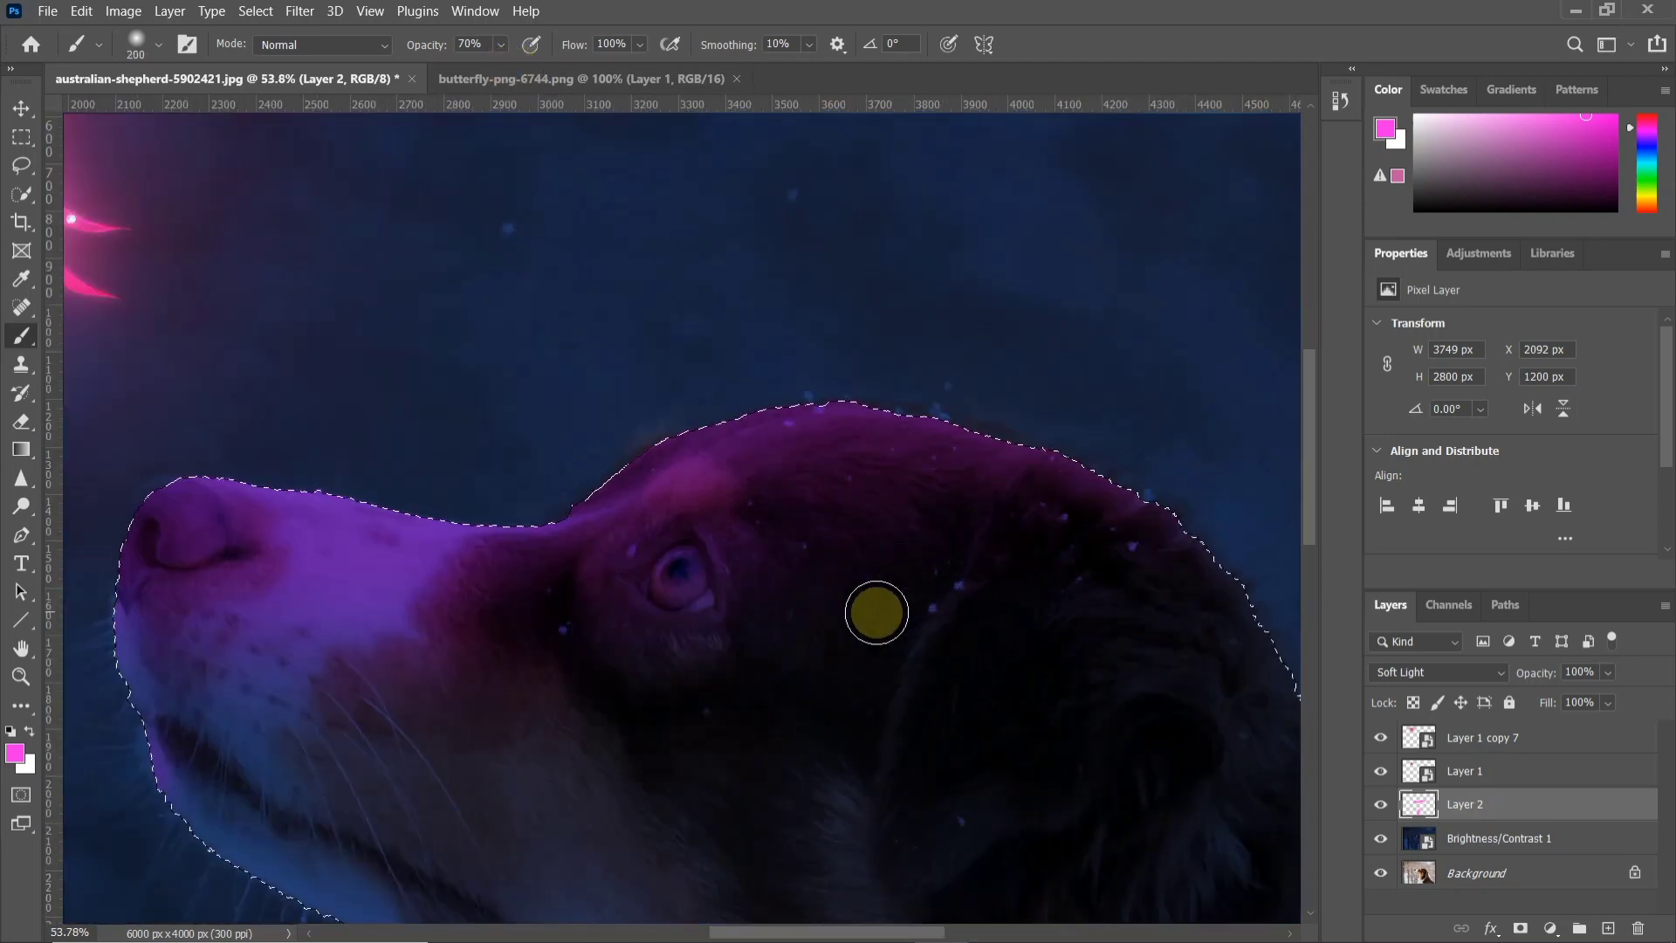
{"action": "scroll", "coordinate": [877, 613], "scroll_direction": "up", "scroll_amount": 1}
{"action": "key", "text": "bracketleft"}
{"action": "key", "text": "bracketleft"}
{"action": "key", "text": "bracketleft"}
{"action": "scroll", "coordinate": [940, 625], "scroll_direction": "up", "scroll_amount": 1}
{"action": "scroll", "coordinate": [913, 422], "scroll_direction": "down", "scroll_amount": 2}
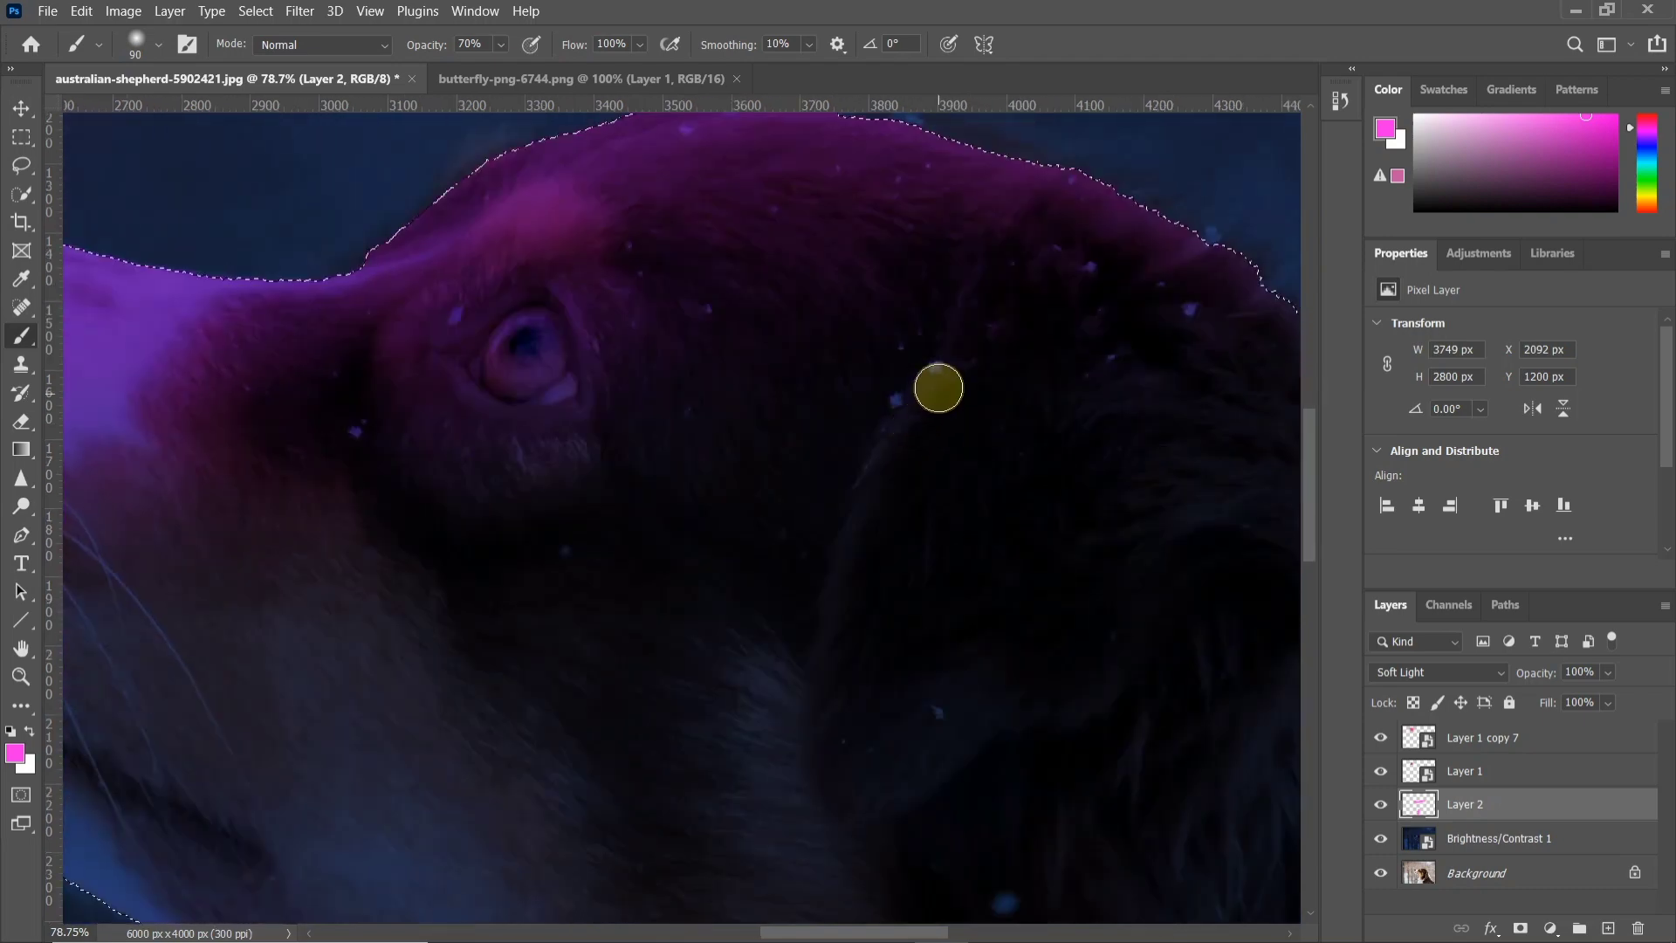
{"action": "key", "text": "bracketleft"}
{"action": "scroll", "coordinate": [939, 386], "scroll_direction": "up", "scroll_amount": 1}
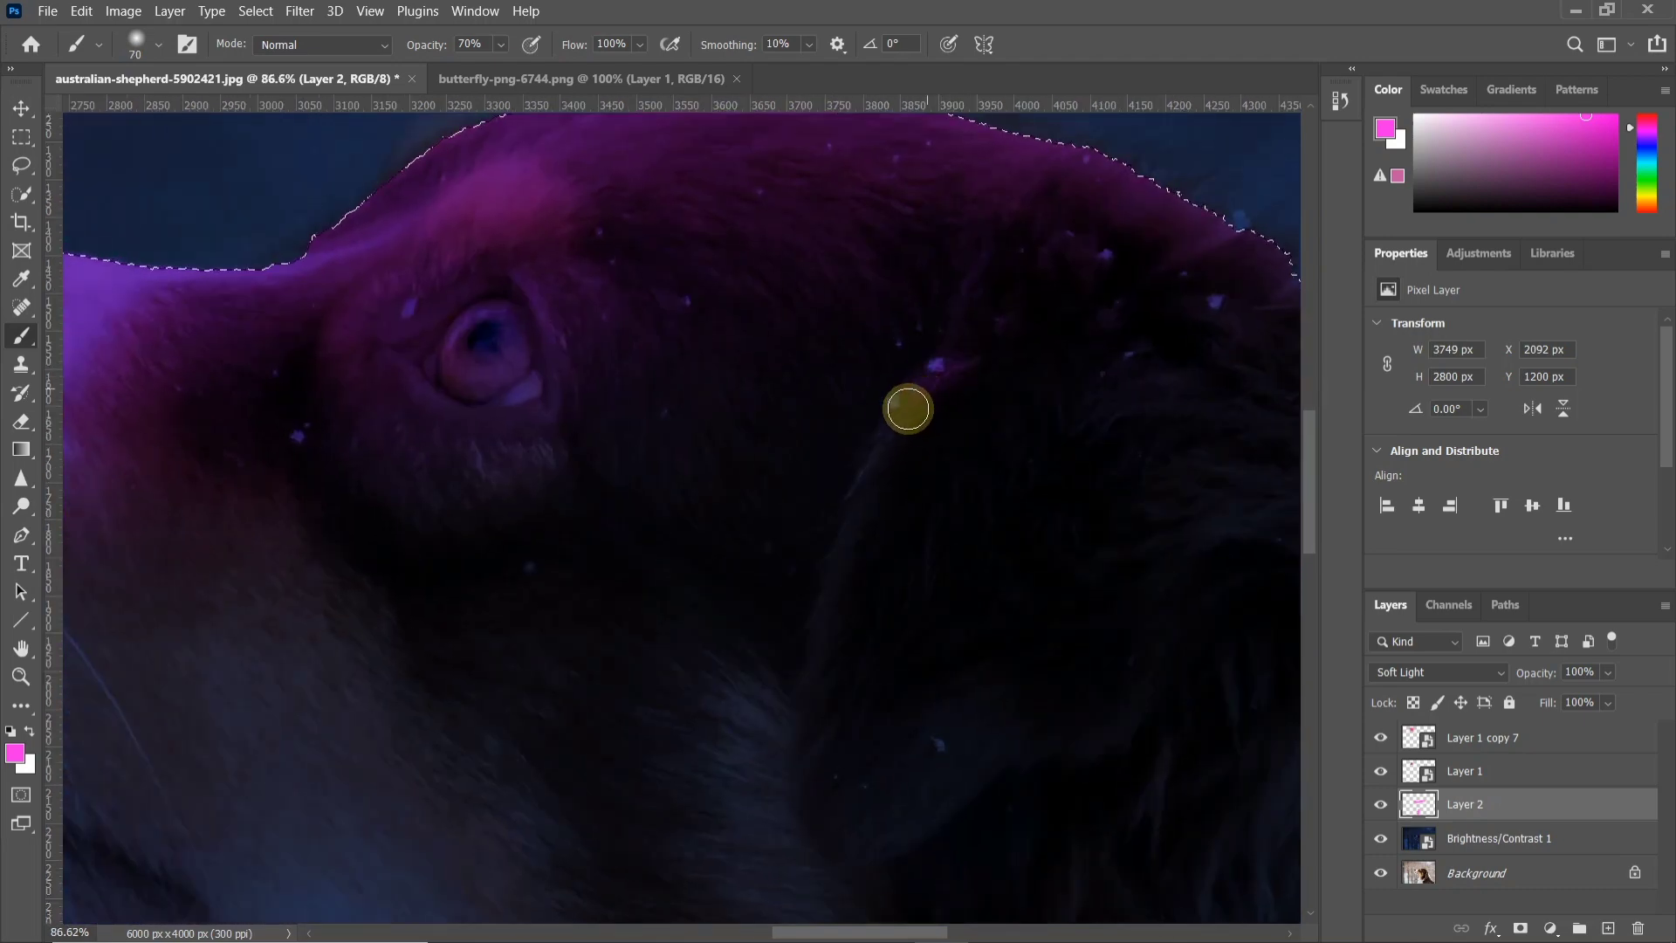
{"action": "left_click_drag", "start_coordinate": [869, 480], "coordinate": [838, 571]}
{"action": "mouse_move", "coordinate": [814, 666]}
{"action": "left_mouse_down"}
{"action": "mouse_move", "coordinate": [798, 812]}
{"action": "mouse_move", "coordinate": [797, 547]}
{"action": "left_mouse_up"}
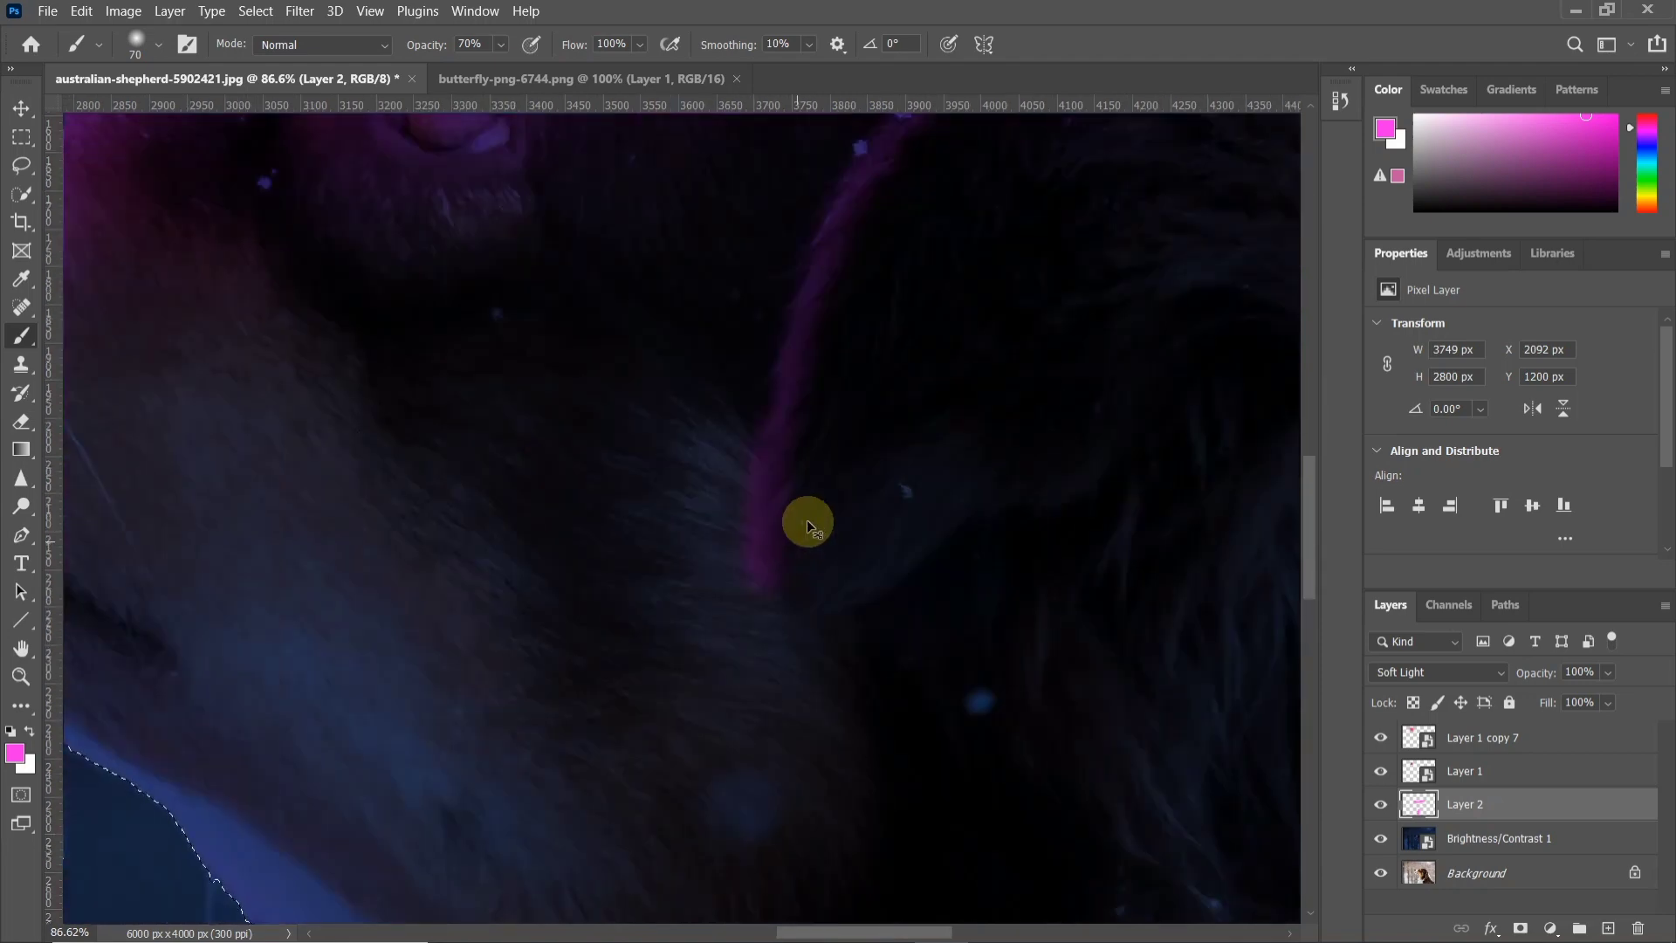
{"action": "key", "text": "ctrl+z"}
{"action": "scroll", "coordinate": [902, 247], "scroll_direction": "up", "scroll_amount": 2}
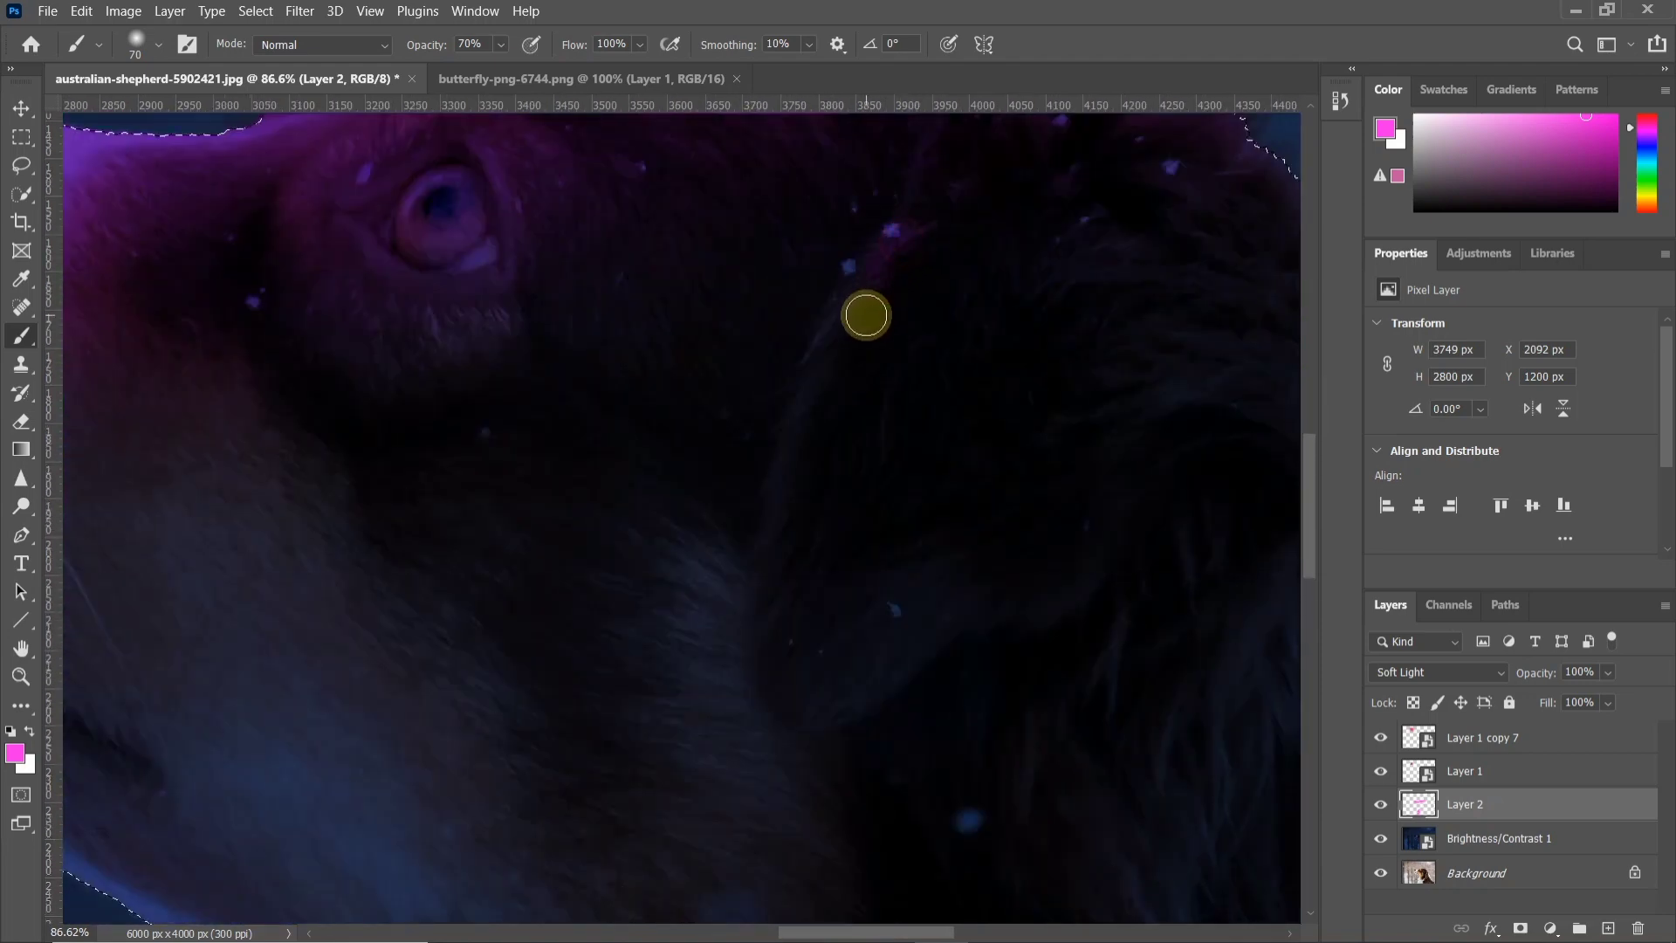
- Repaint the fine ear rim, then add a soft 16%-opacity pink glow extending upward
{"action": "left_click_drag", "start_coordinate": [827, 363], "coordinate": [791, 399]}
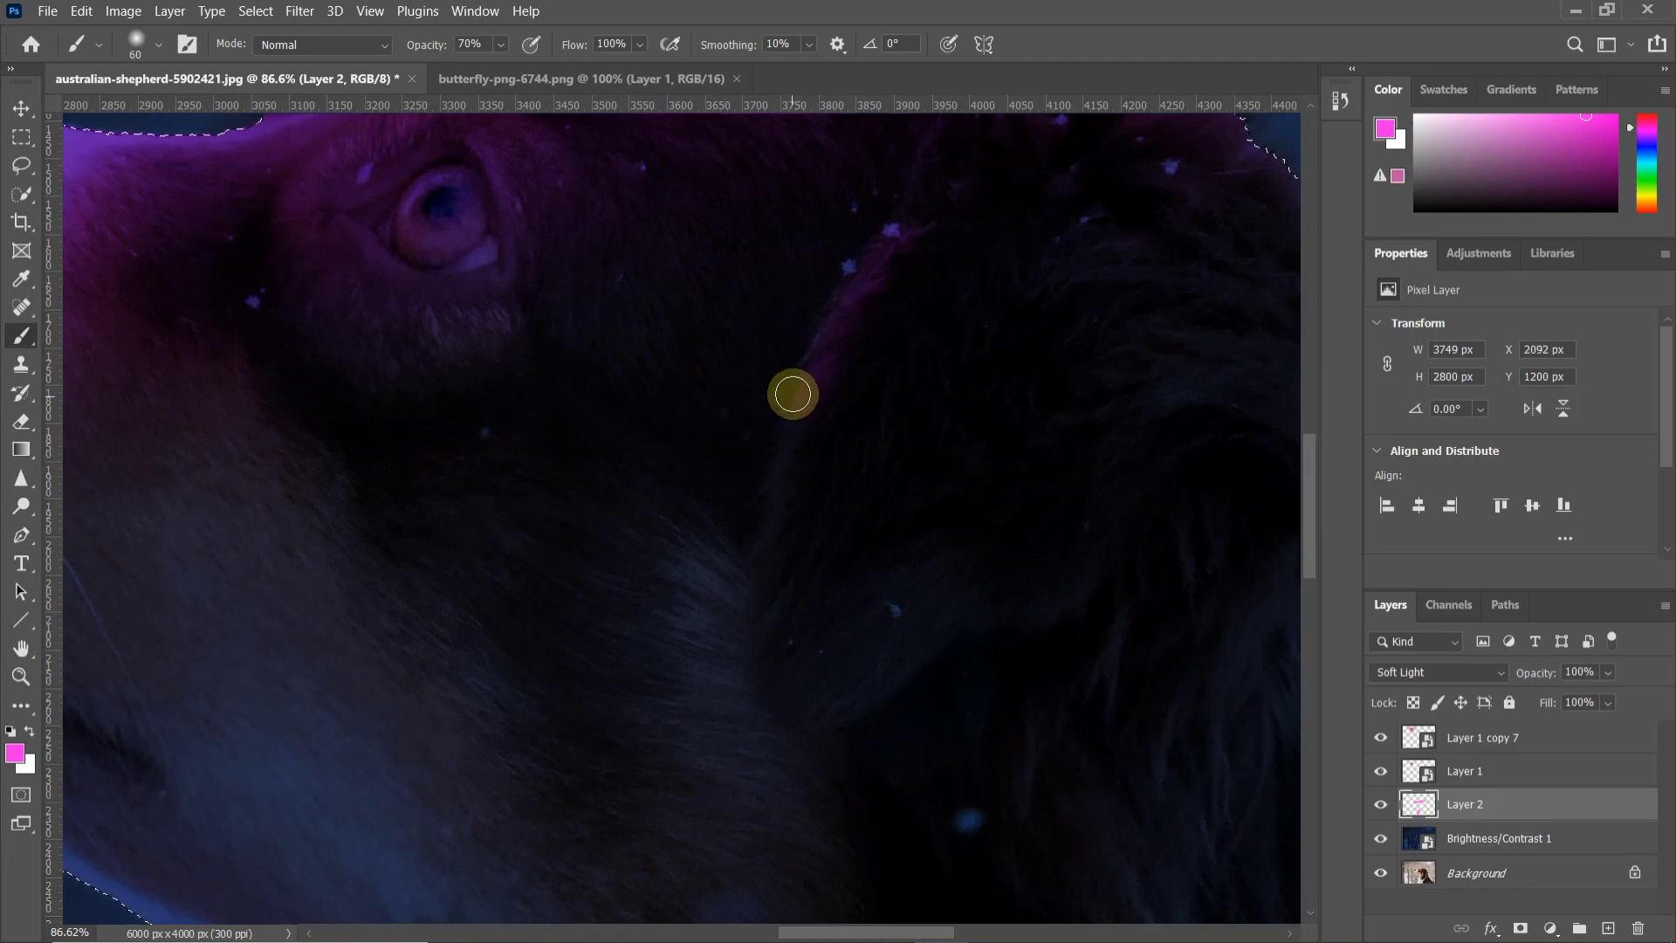
{"action": "key", "text": "bracketleft"}
{"action": "mouse_move", "coordinate": [779, 495]}
{"action": "left_mouse_down"}
{"action": "mouse_move", "coordinate": [763, 569]}
{"action": "mouse_move", "coordinate": [765, 553]}
{"action": "left_mouse_up"}
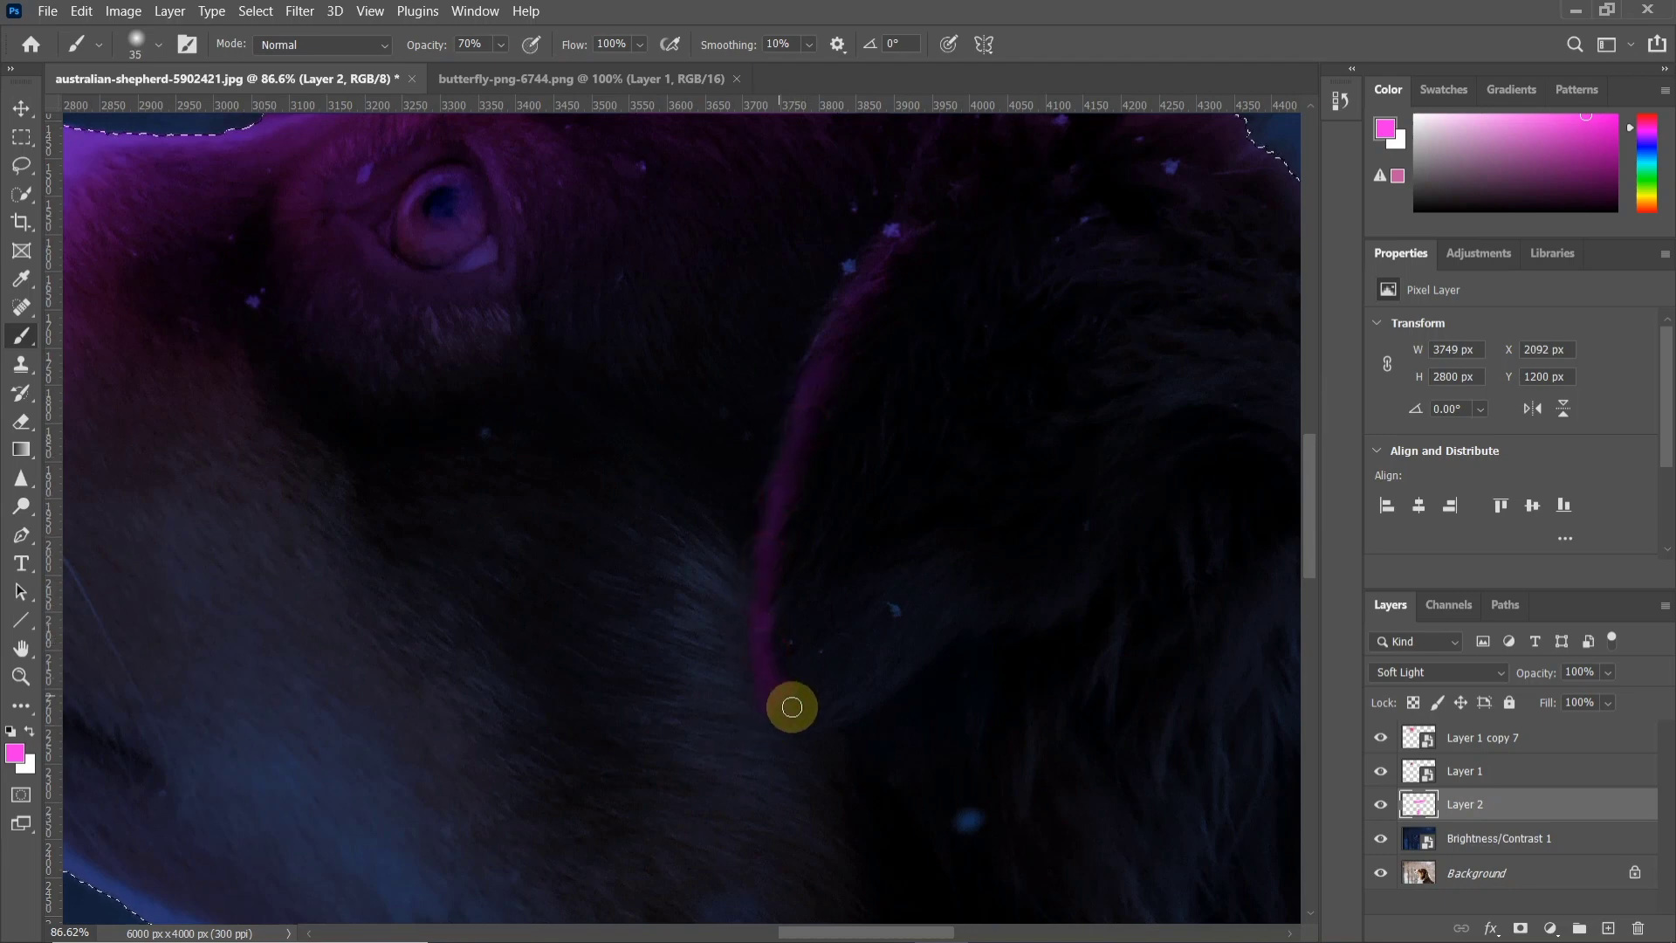
{"action": "key", "text": "bracketright"}
{"action": "key", "text": "bracketright"}
{"action": "key", "text": "bracketright"}
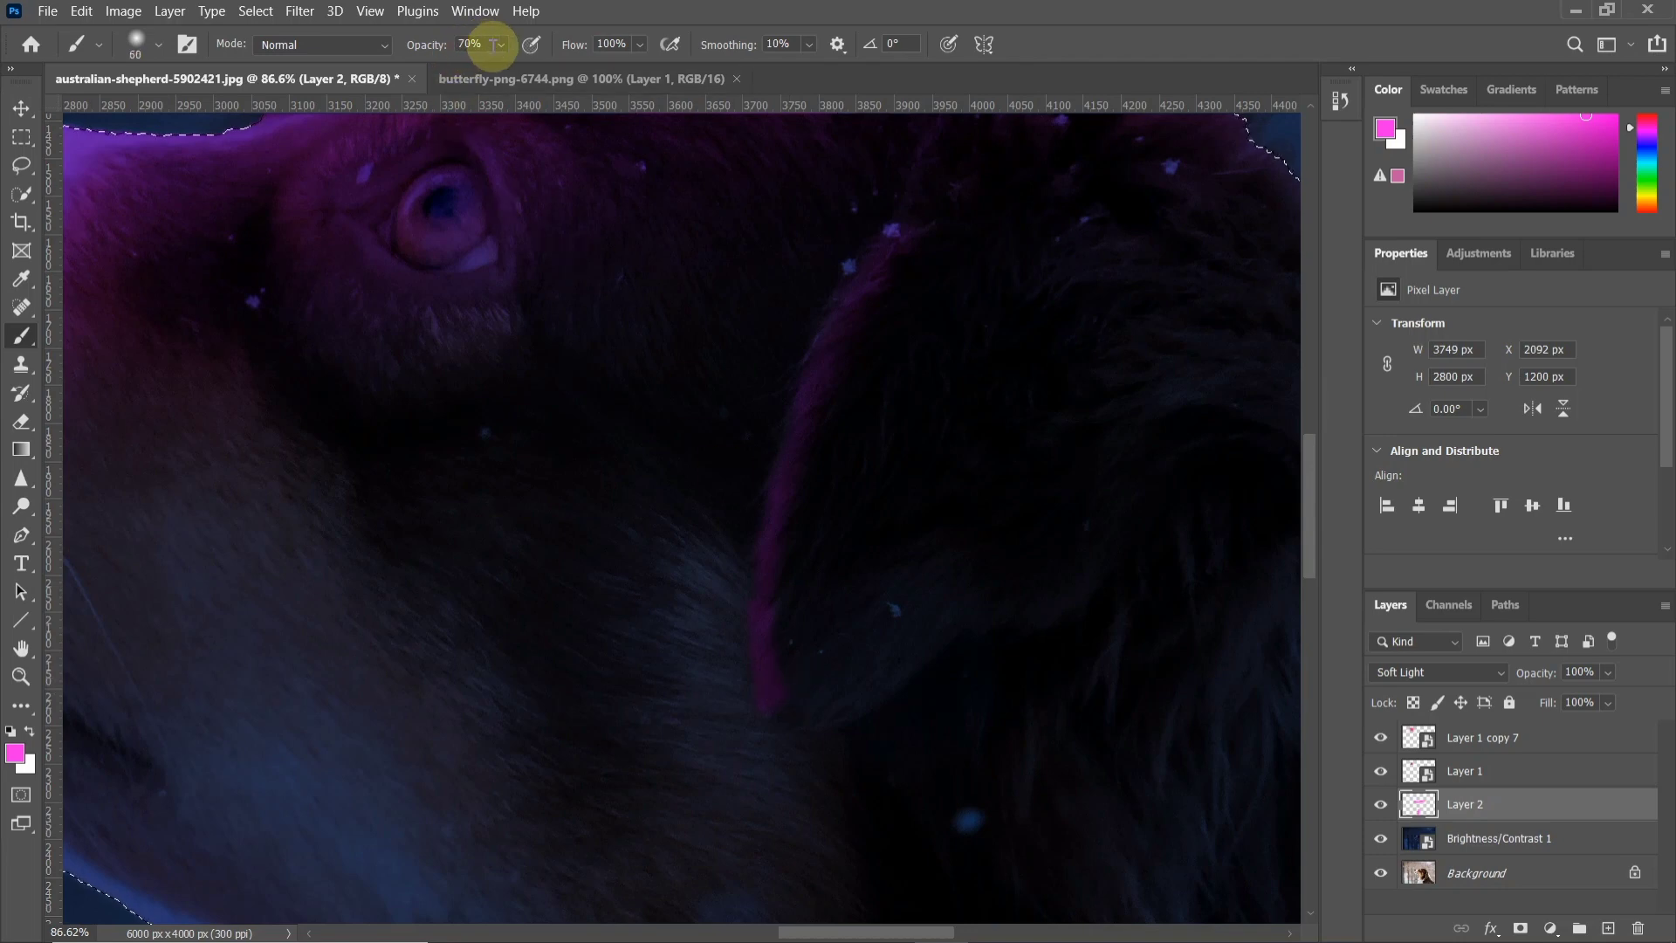
{"action": "left_click_drag", "start_coordinate": [508, 66], "coordinate": [465, 65]}
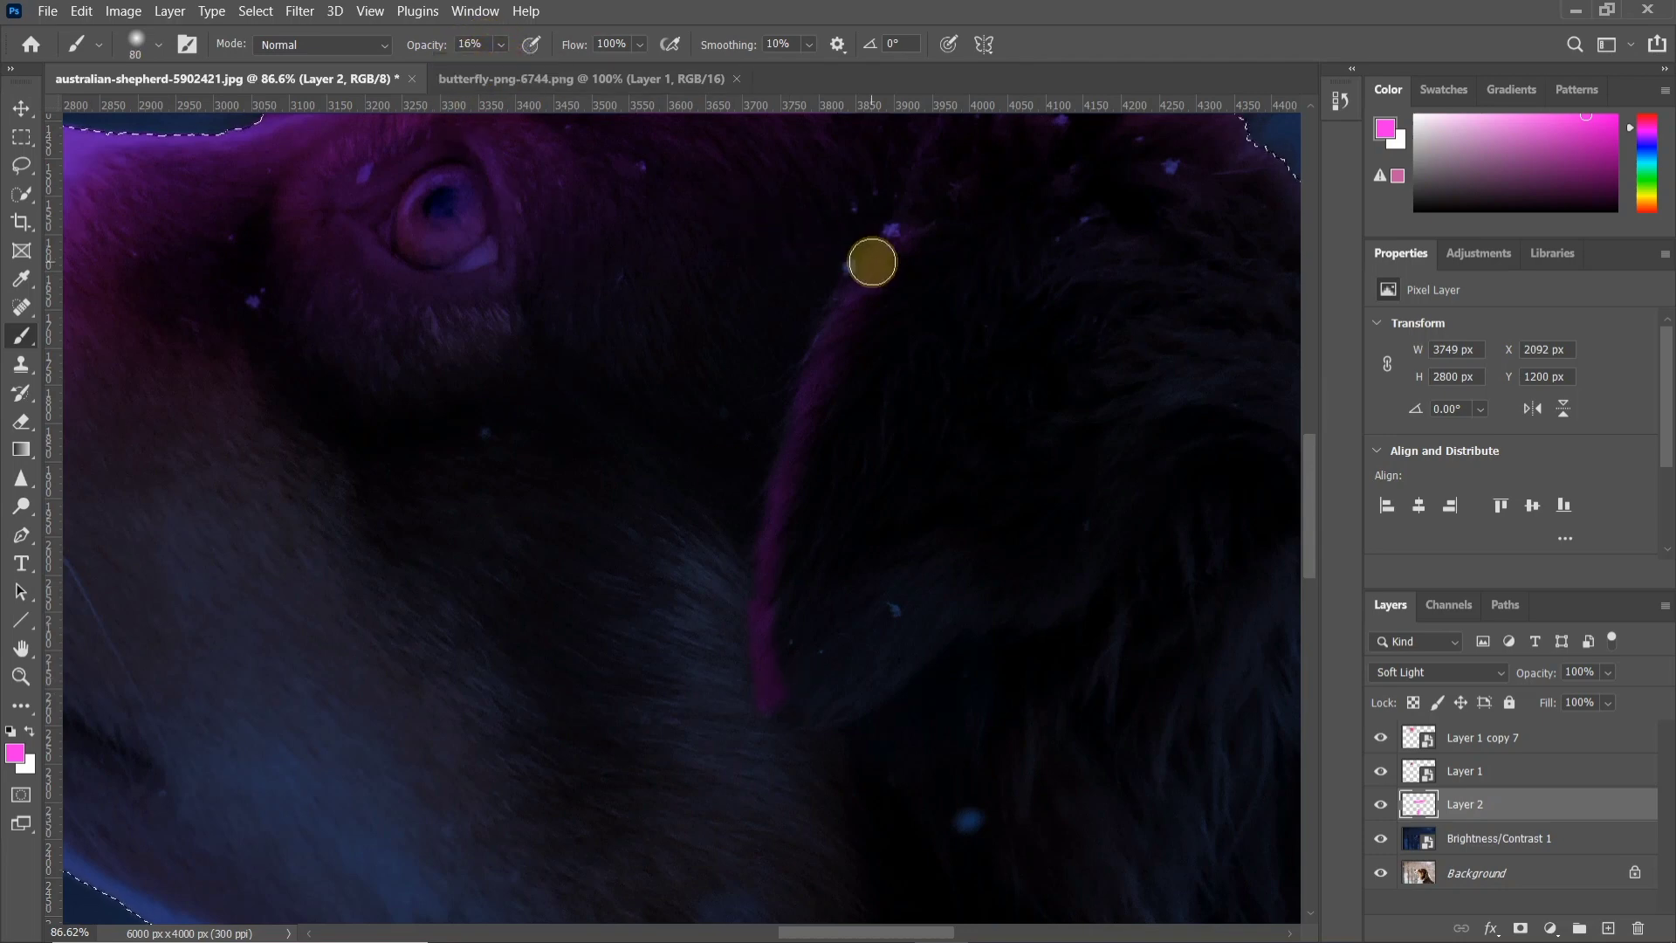
{"action": "key", "text": "bracketright"}
{"action": "key", "text": "bracketright"}
{"action": "key", "text": "bracketright"}
{"action": "mouse_move", "coordinate": [901, 264]}
{"action": "left_mouse_down"}
{"action": "mouse_move", "coordinate": [854, 398]}
{"action": "mouse_move", "coordinate": [813, 621]}
{"action": "mouse_move", "coordinate": [824, 386]}
{"action": "mouse_move", "coordinate": [794, 692]}
{"action": "mouse_move", "coordinate": [838, 274]}
{"action": "left_mouse_up"}
{"action": "scroll", "coordinate": [875, 291], "scroll_direction": "down", "scroll_amount": 5}
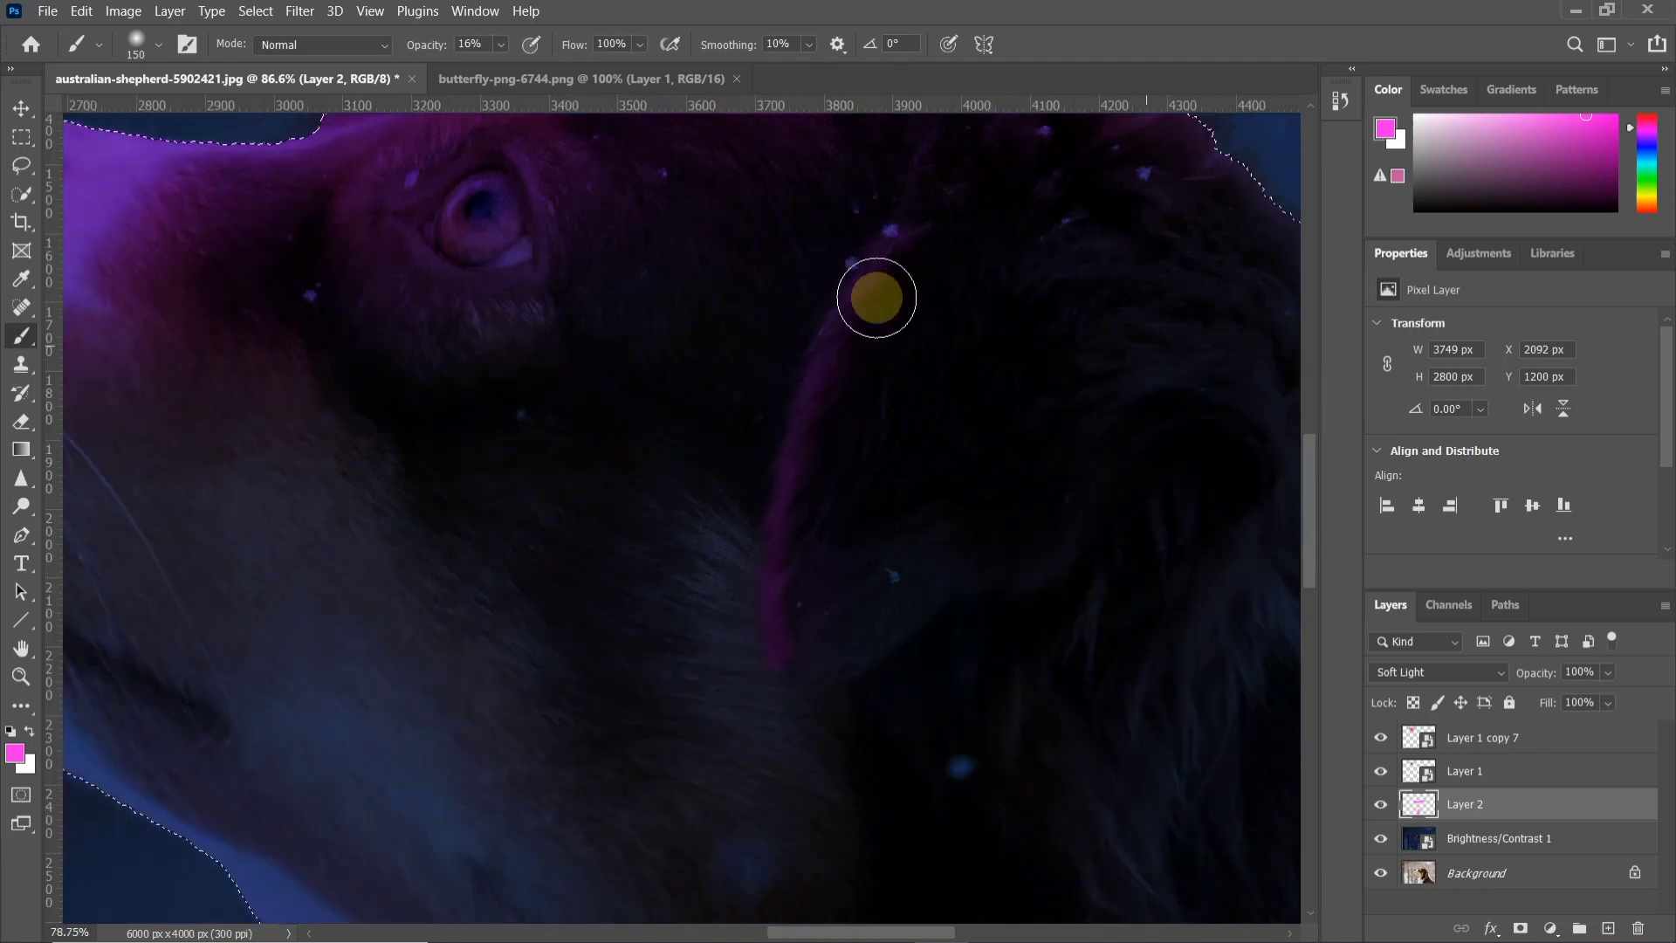
- Paint pink around the dog's eye rims with a tiny brush at 100% opacity
{"action": "scroll", "coordinate": [853, 396], "scroll_direction": "up", "scroll_amount": 2}
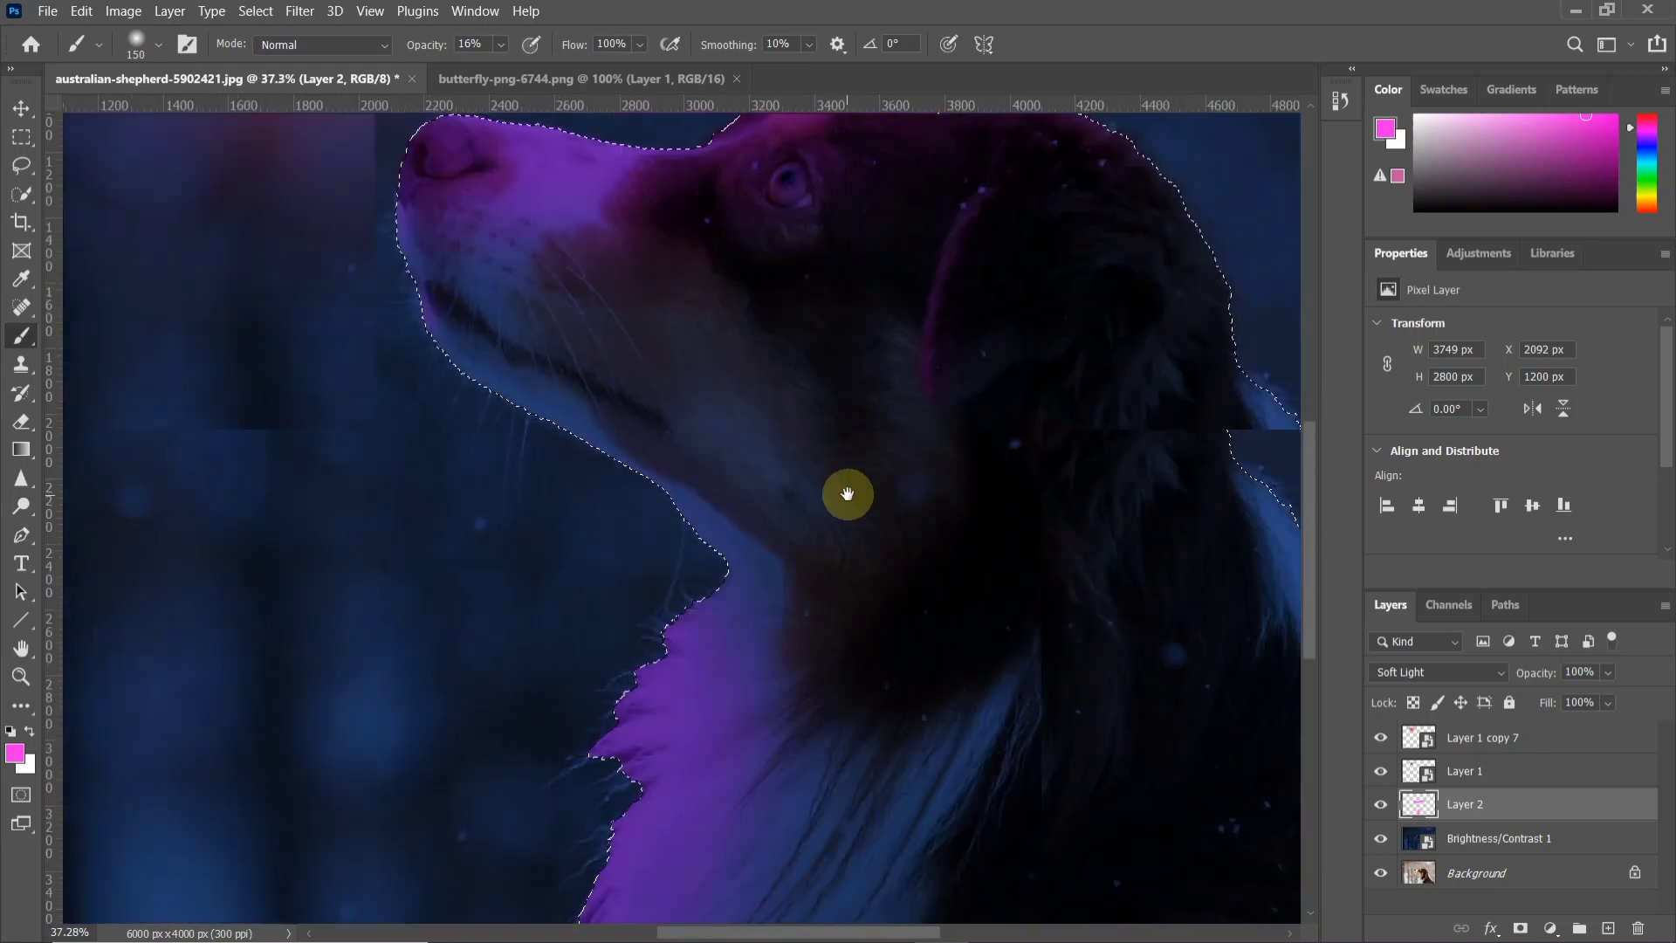
{"action": "scroll", "coordinate": [804, 264], "scroll_direction": "up", "scroll_amount": 2}
{"action": "scroll", "coordinate": [812, 329], "scroll_direction": "up", "scroll_amount": 2}
{"action": "scroll", "coordinate": [812, 329], "scroll_direction": "up", "scroll_amount": 2}
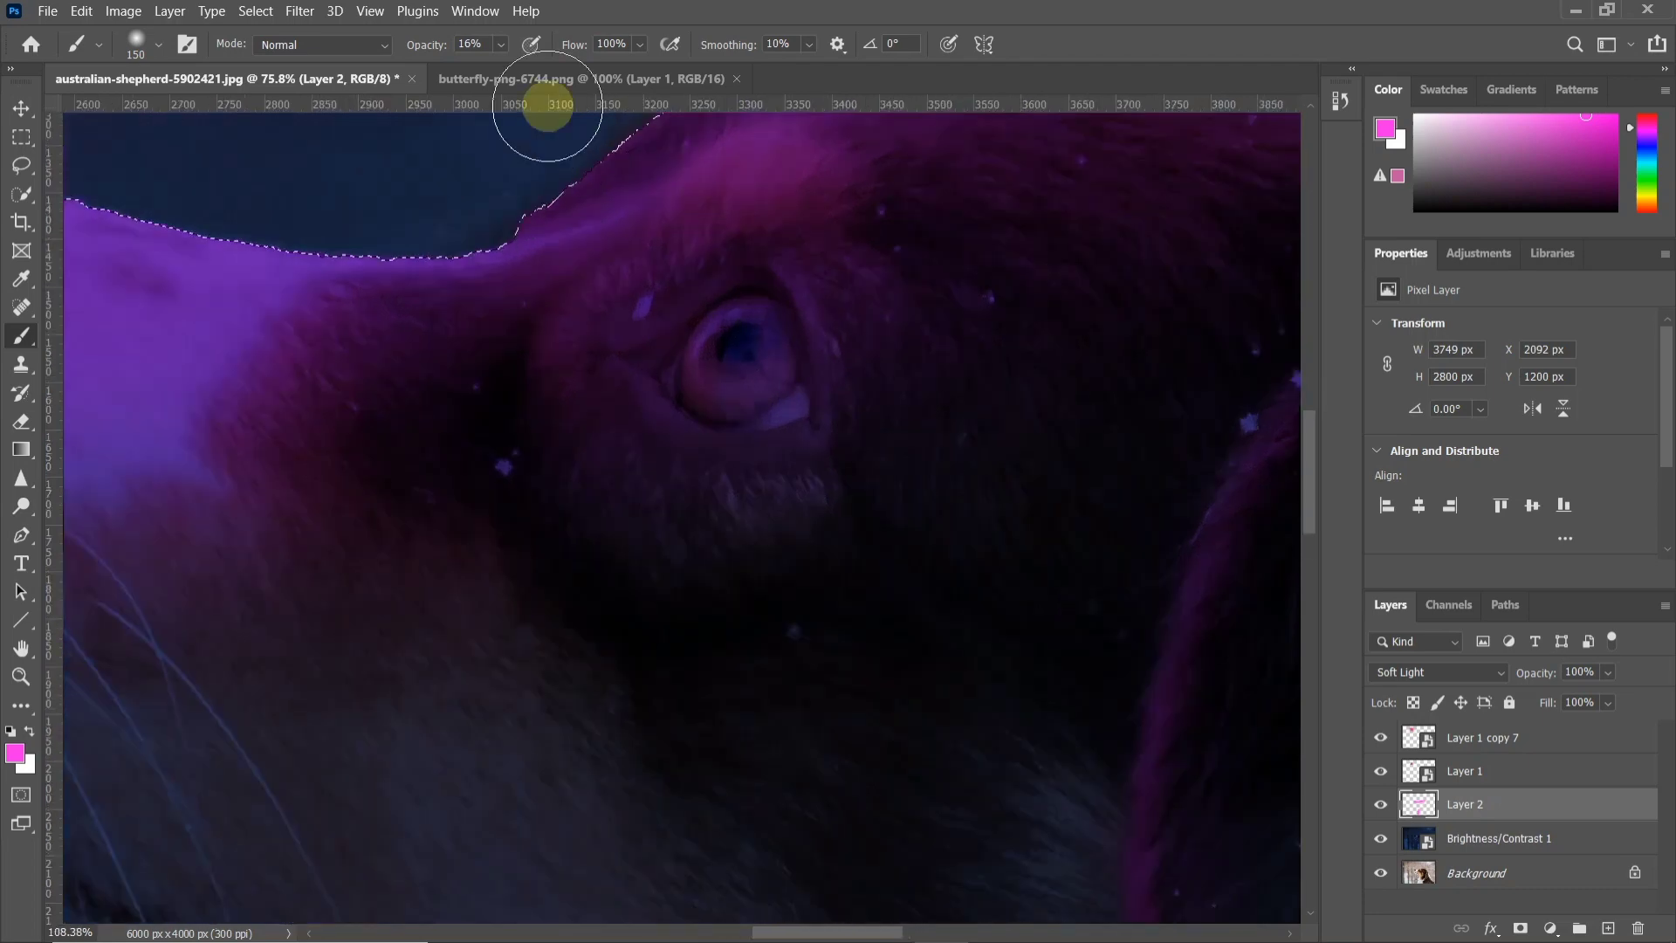
{"action": "left_click_drag", "start_coordinate": [505, 46], "coordinate": [888, 26]}
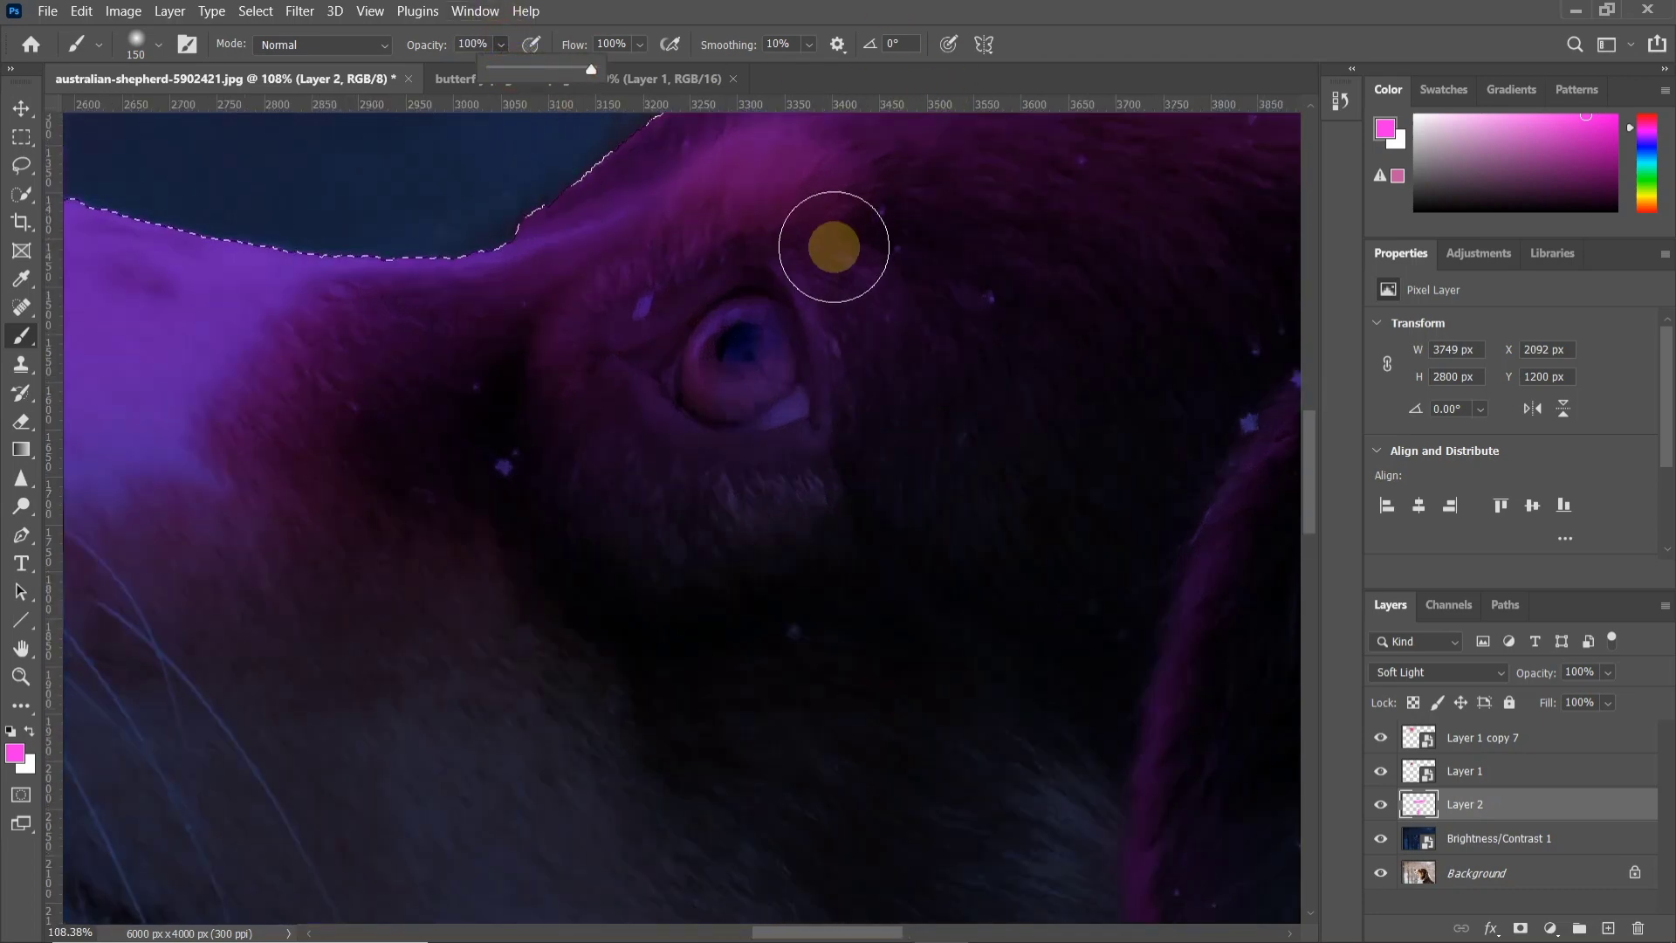
{"action": "key", "text": "bracketleft"}
{"action": "key", "text": "bracketleft"}
{"action": "key", "text": "bracketleft"}
{"action": "scroll", "coordinate": [760, 293], "scroll_direction": "up", "scroll_amount": 2}
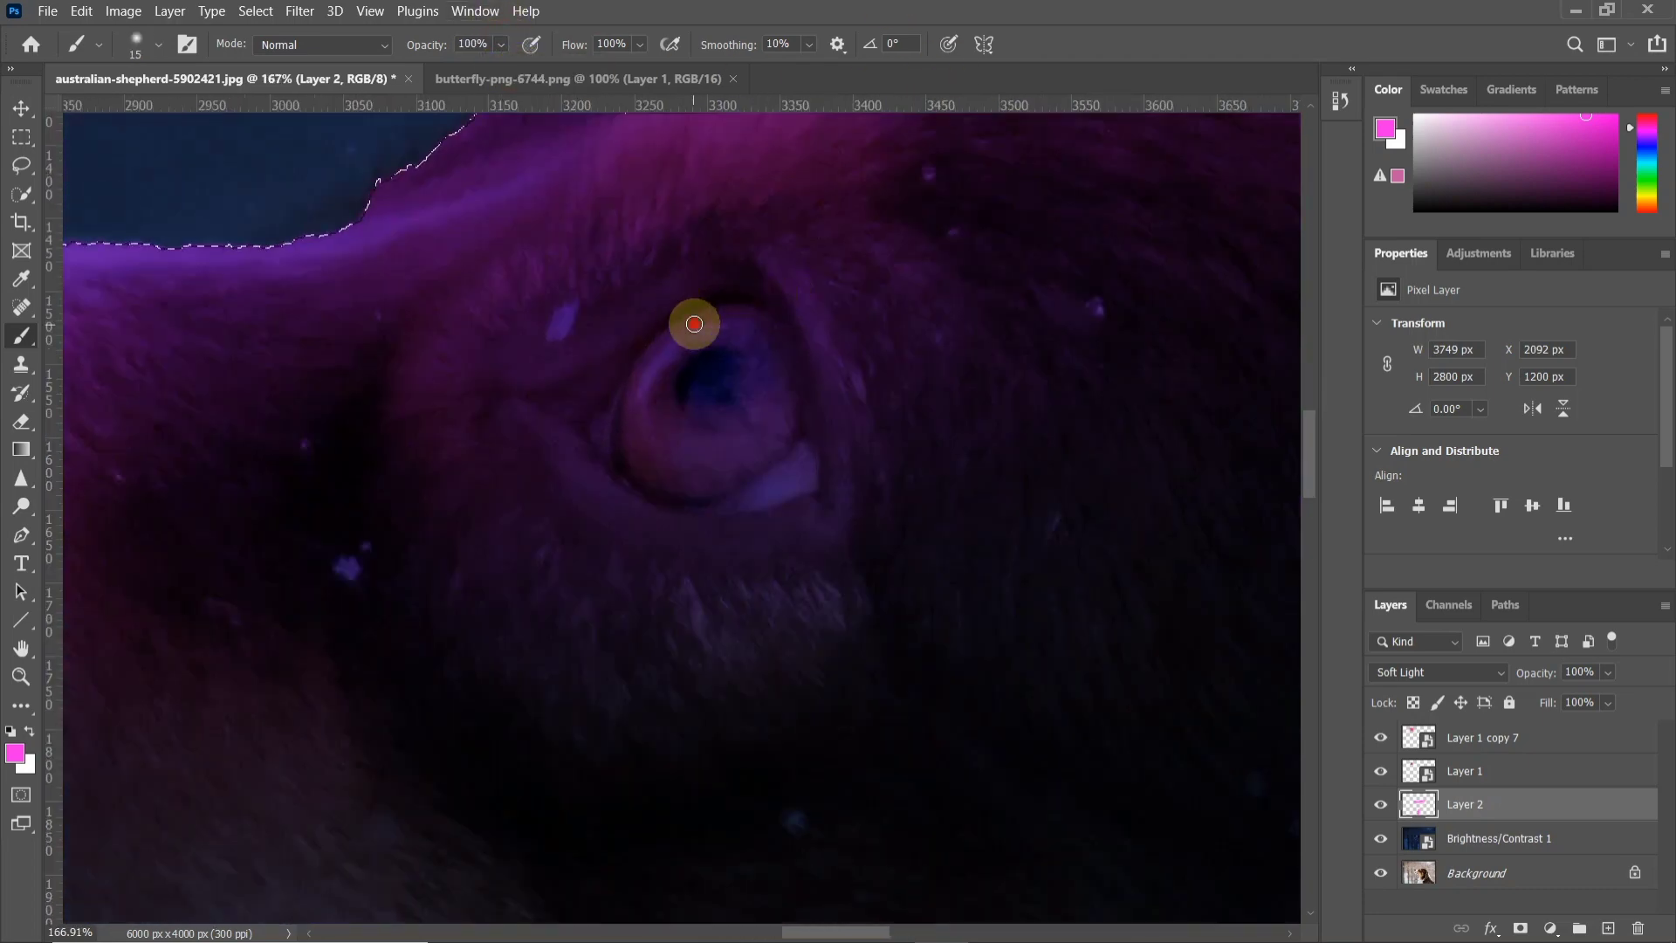
{"action": "left_click_drag", "start_coordinate": [651, 410], "coordinate": [646, 410]}
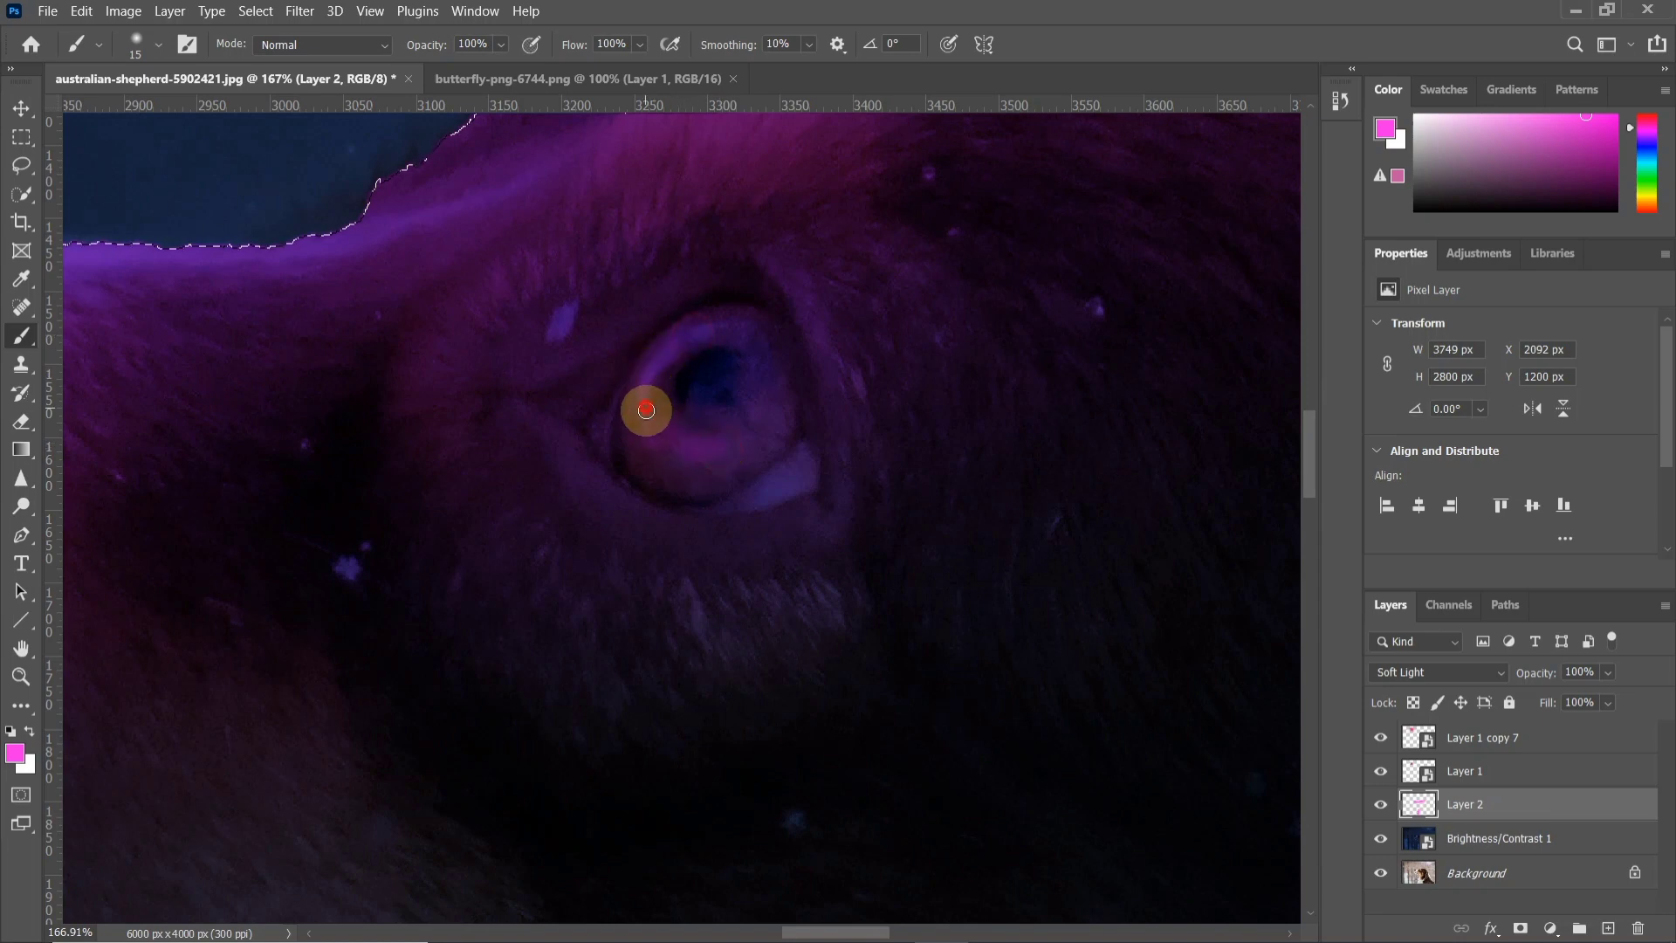
{"action": "mouse_move", "coordinate": [748, 356]}
{"action": "left_mouse_down"}
{"action": "mouse_move", "coordinate": [651, 359]}
{"action": "mouse_move", "coordinate": [730, 441]}
{"action": "mouse_move", "coordinate": [640, 441]}
{"action": "left_mouse_up"}
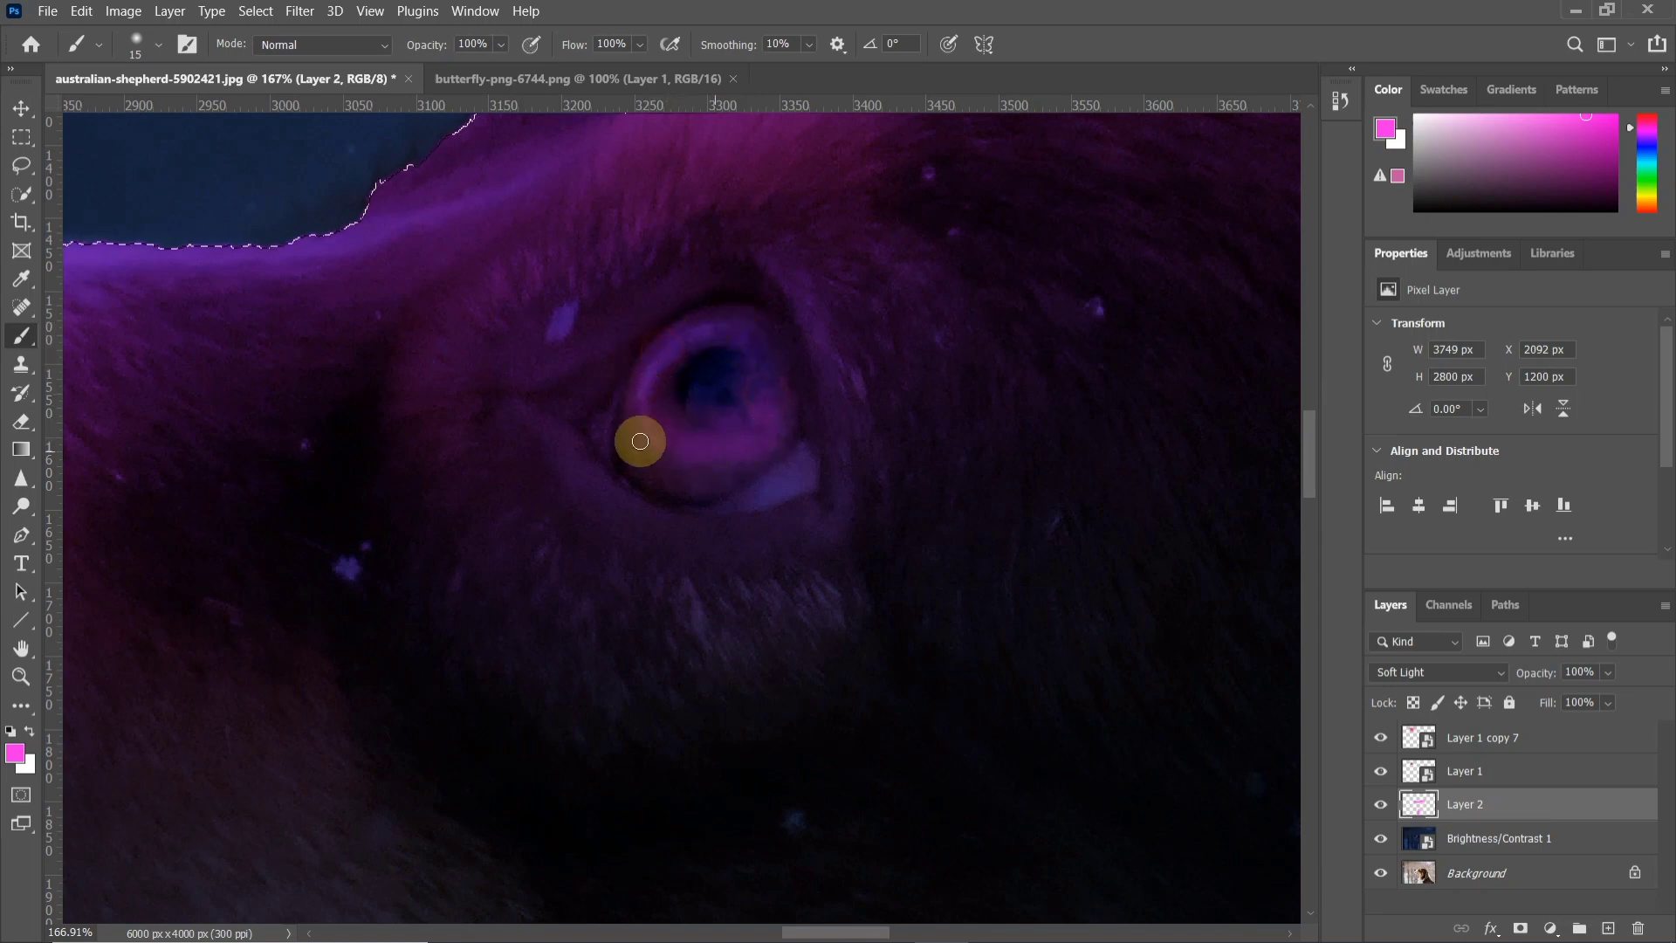
{"action": "left_click_drag", "start_coordinate": [777, 411], "coordinate": [726, 457]}
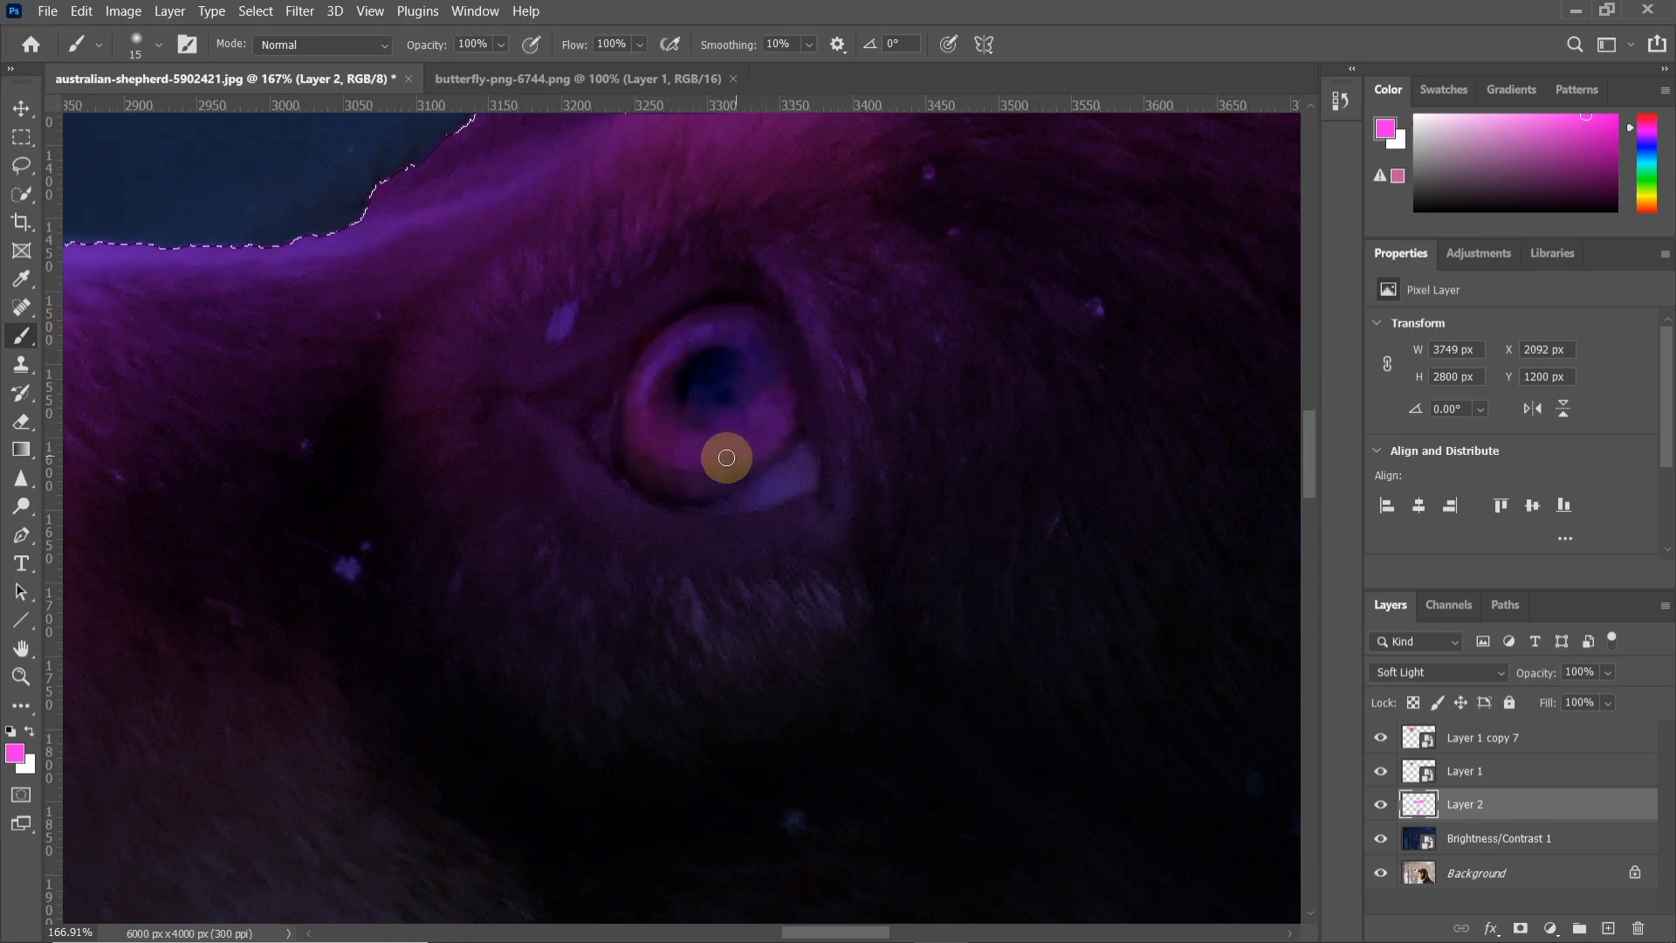
{"action": "left_click_drag", "start_coordinate": [704, 329], "coordinate": [558, 346]}
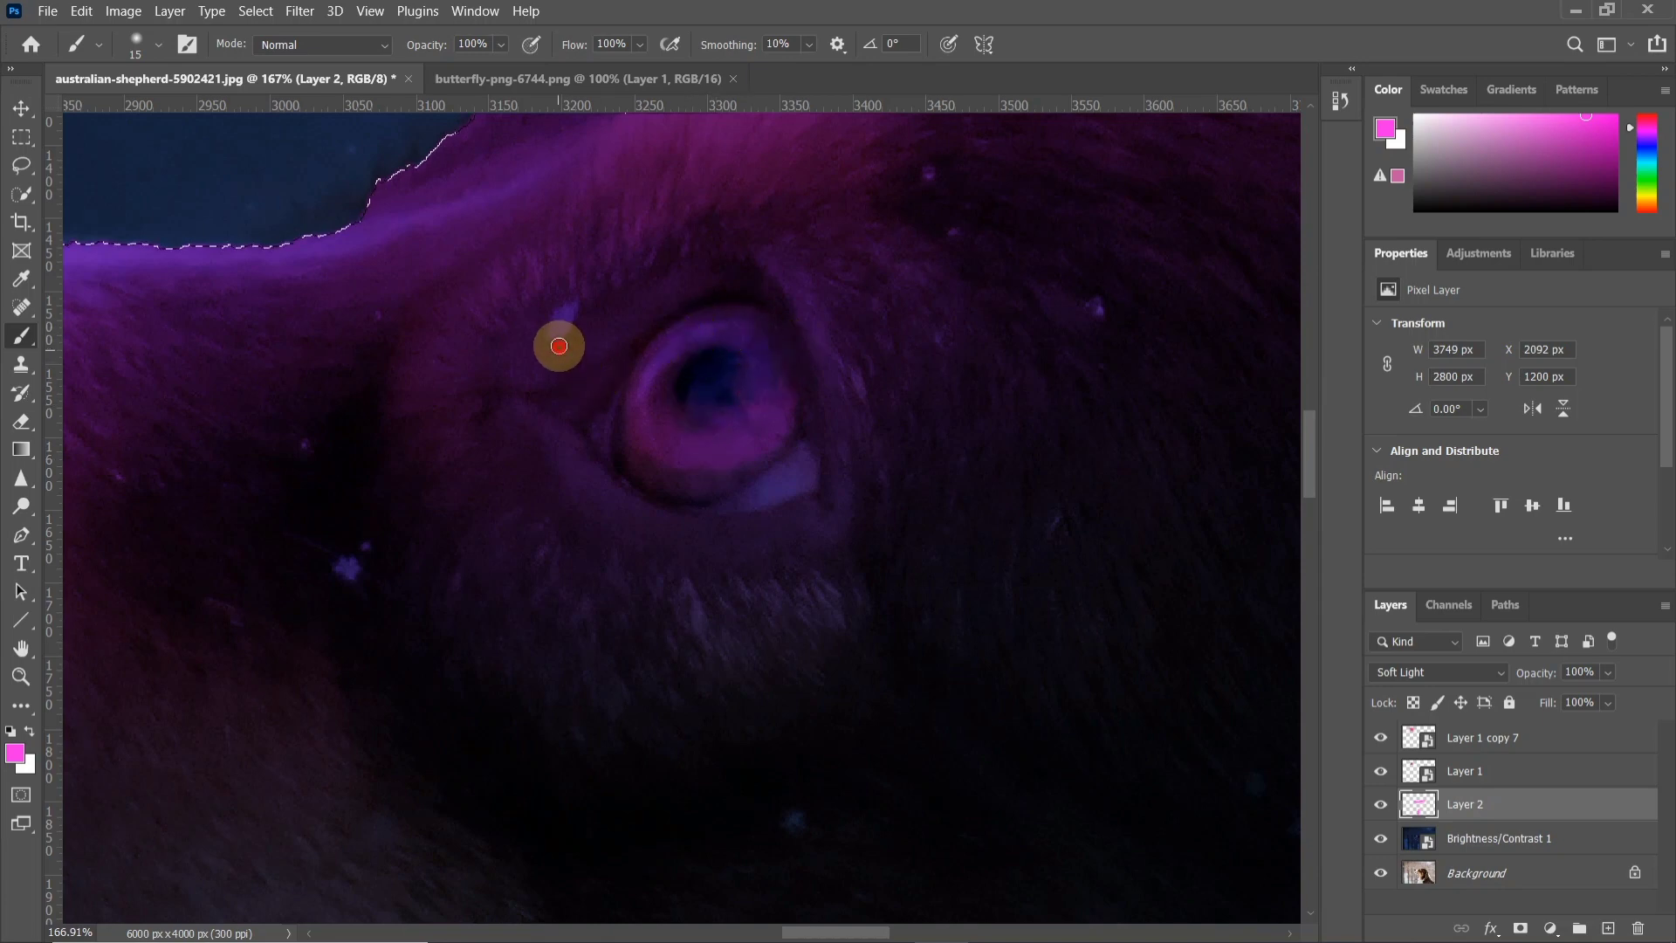
{"action": "mouse_move", "coordinate": [709, 253]}
{"action": "left_mouse_down"}
{"action": "mouse_move", "coordinate": [853, 375]}
{"action": "mouse_move", "coordinate": [853, 411]}
{"action": "mouse_move", "coordinate": [804, 344]}
{"action": "mouse_move", "coordinate": [837, 508]}
{"action": "mouse_move", "coordinate": [711, 524]}
{"action": "mouse_move", "coordinate": [561, 430]}
{"action": "mouse_move", "coordinate": [621, 509]}
{"action": "mouse_move", "coordinate": [823, 528]}
{"action": "mouse_move", "coordinate": [666, 536]}
{"action": "left_mouse_up"}
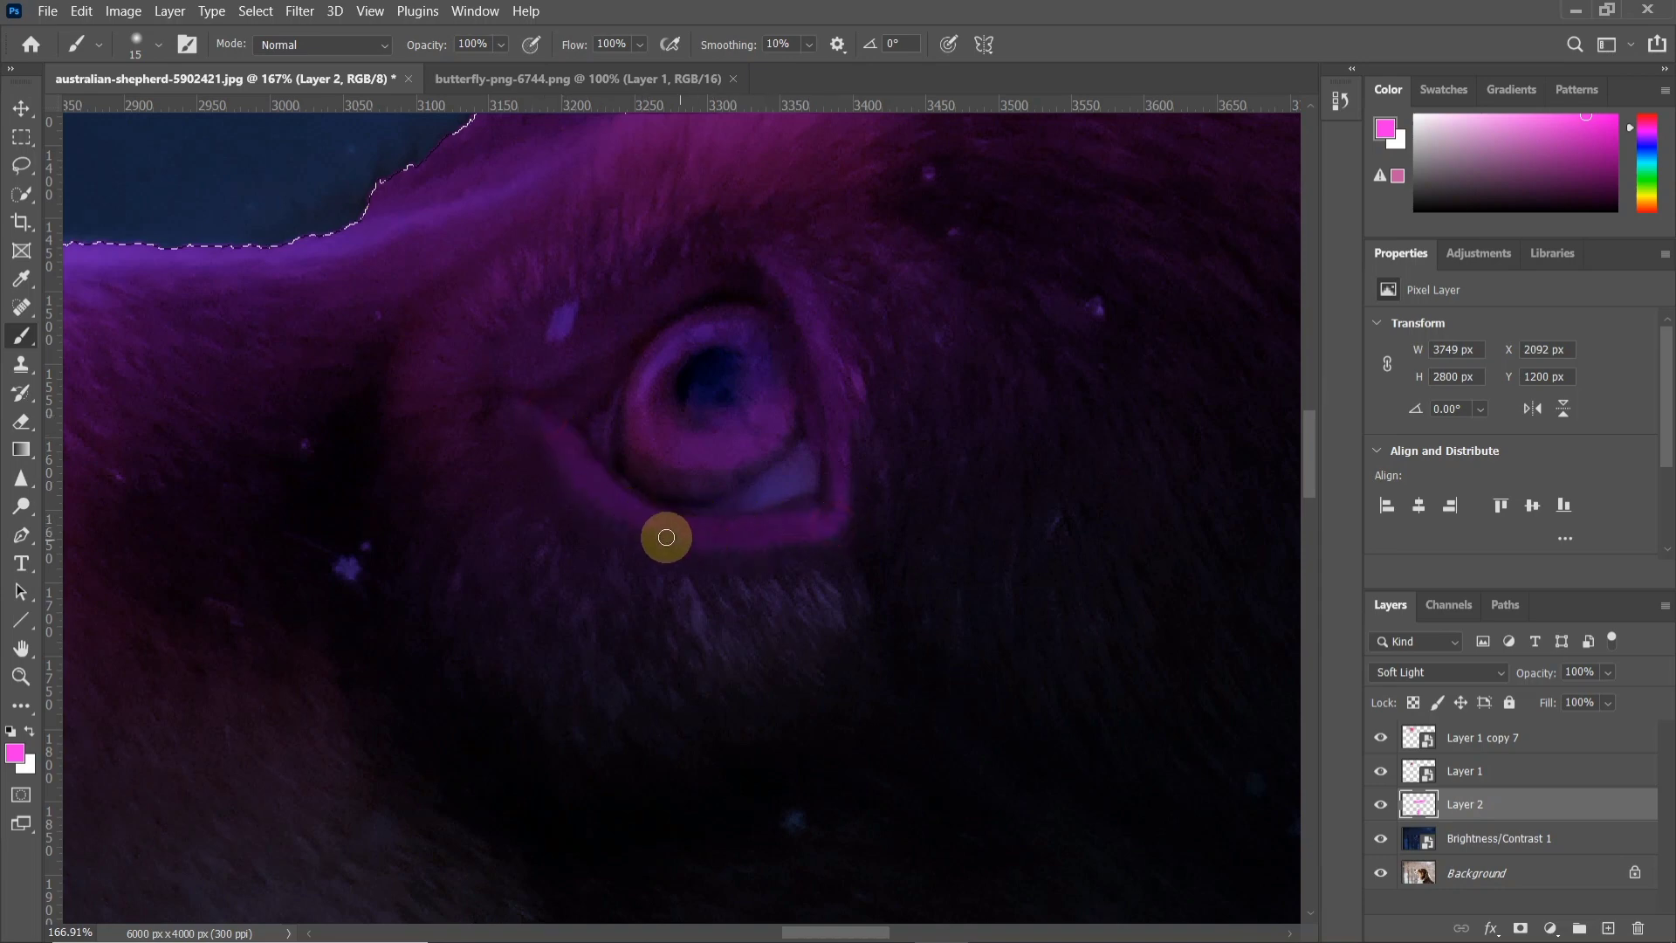
- Enlarge the brush to 60 and brighten the magenta glow under the eye
{"action": "scroll", "coordinate": [792, 498], "scroll_direction": "down", "scroll_amount": 5}
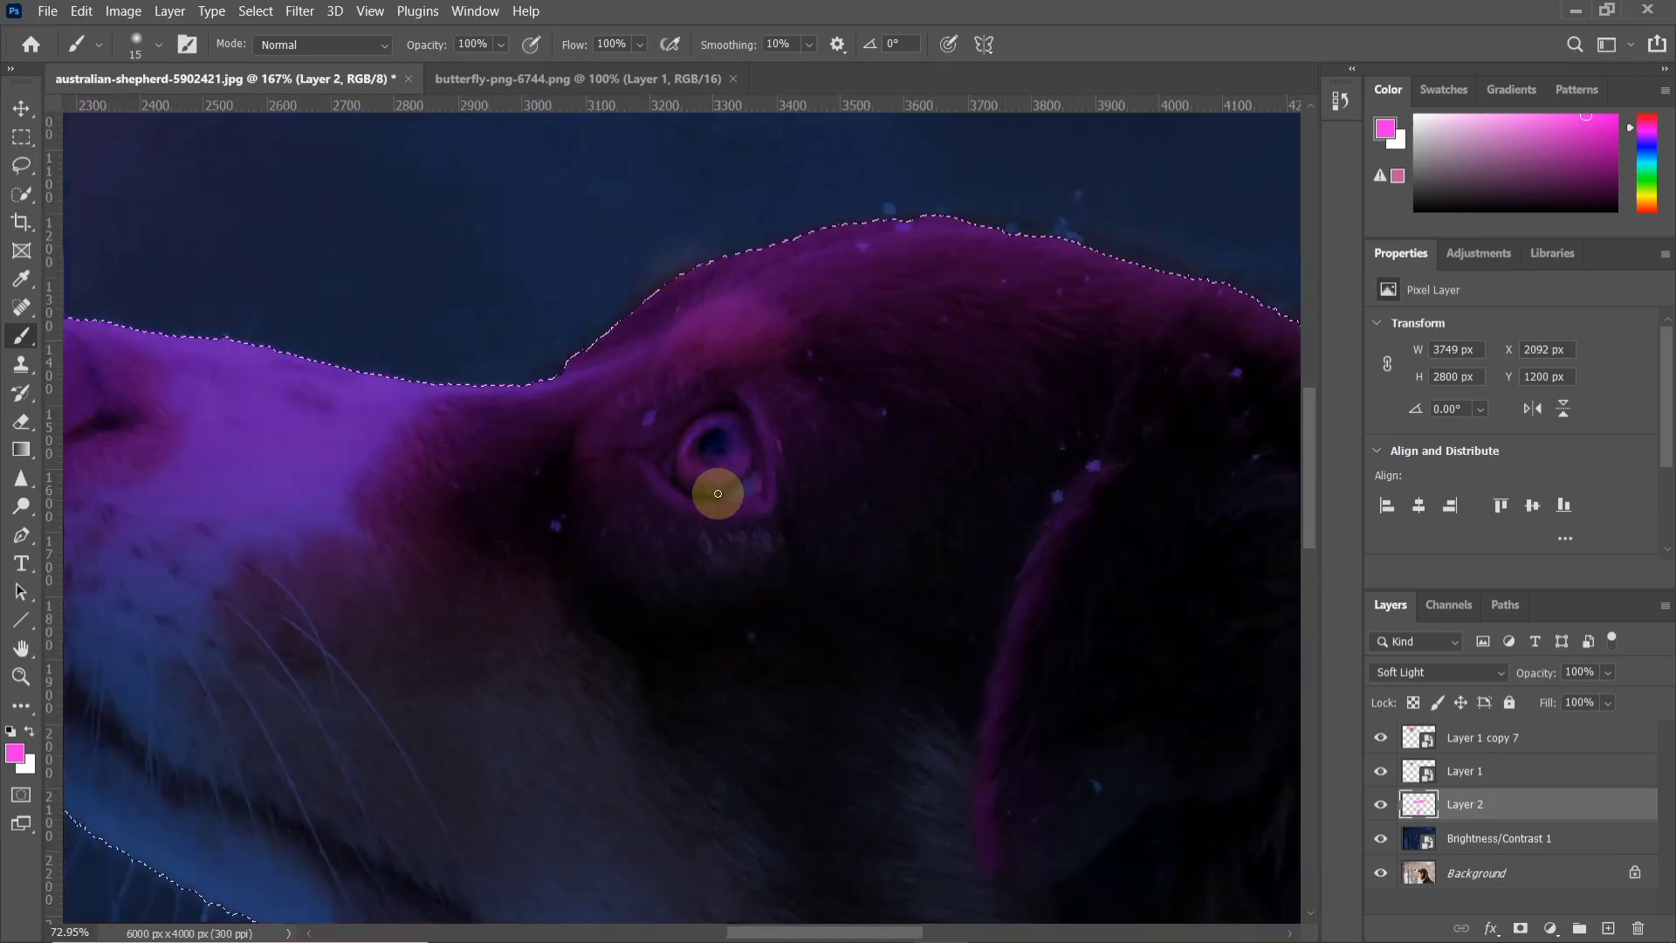
{"action": "key", "text": "bracketright"}
{"action": "right_click", "coordinate": [722, 516]}
{"action": "key", "text": "bracketright"}
{"action": "key", "text": "bracketright"}
{"action": "key", "text": "bracketright"}
{"action": "key", "text": "Escape"}
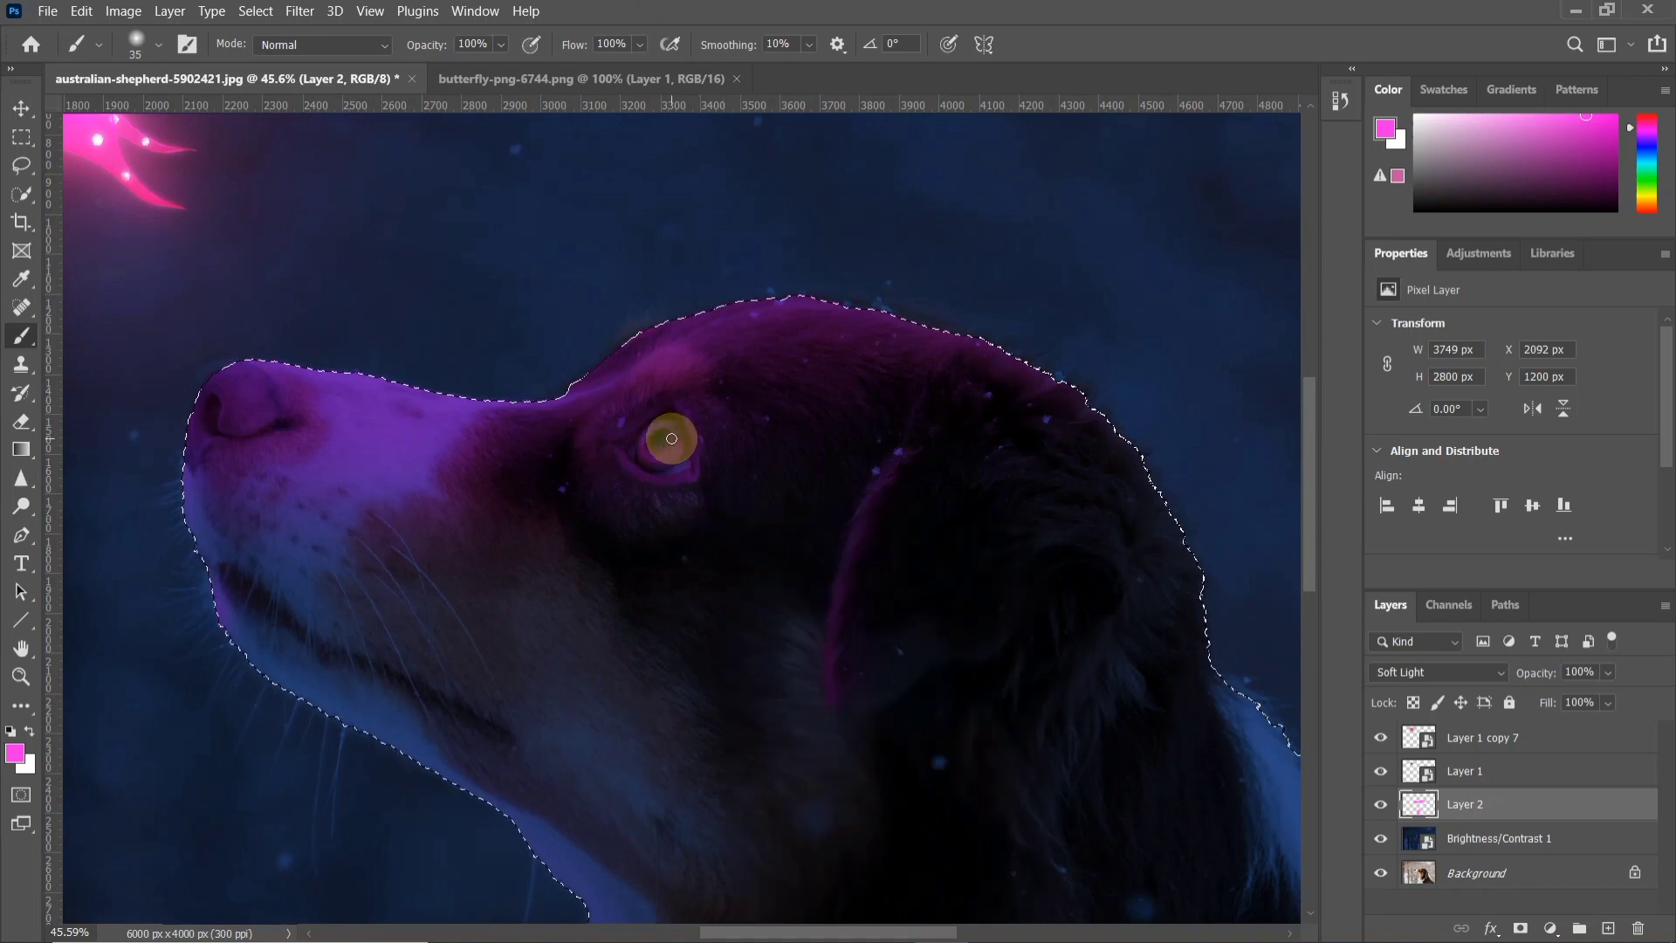
{"action": "mouse_move", "coordinate": [688, 486]}
{"action": "left_mouse_down"}
{"action": "mouse_move", "coordinate": [610, 441]}
{"action": "mouse_move", "coordinate": [715, 461]}
{"action": "left_mouse_up"}
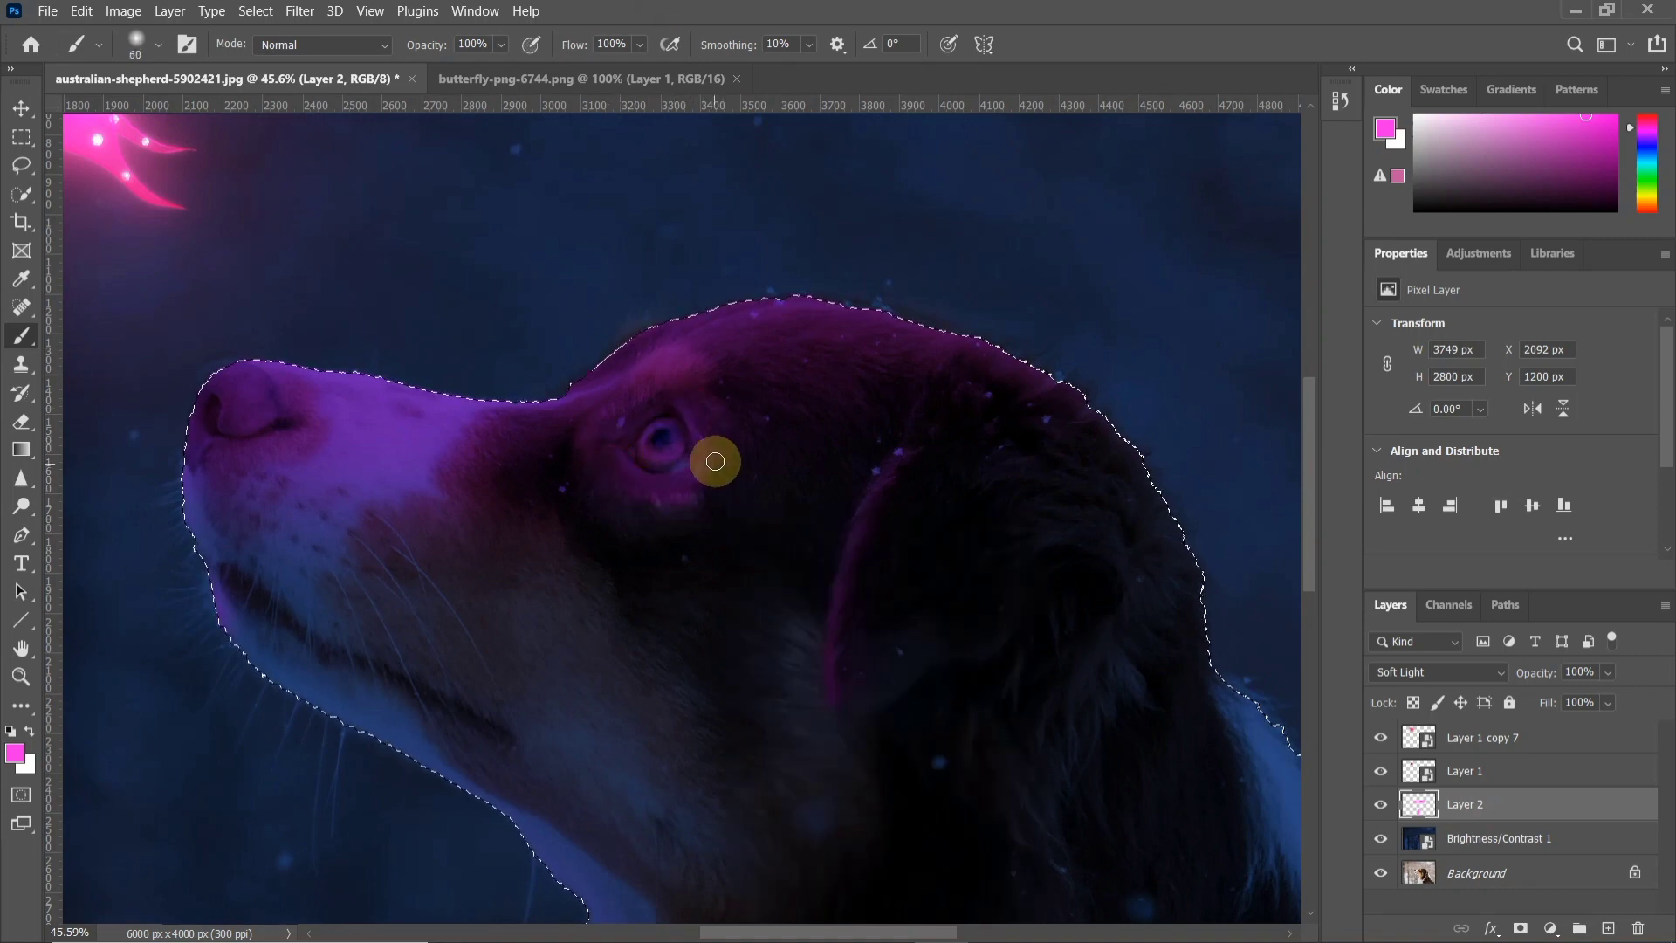
- Tint the forehead slightly pinker with a 175 brush at 35% opacity
{"action": "left_click_drag", "start_coordinate": [501, 45], "coordinate": [476, 51]}
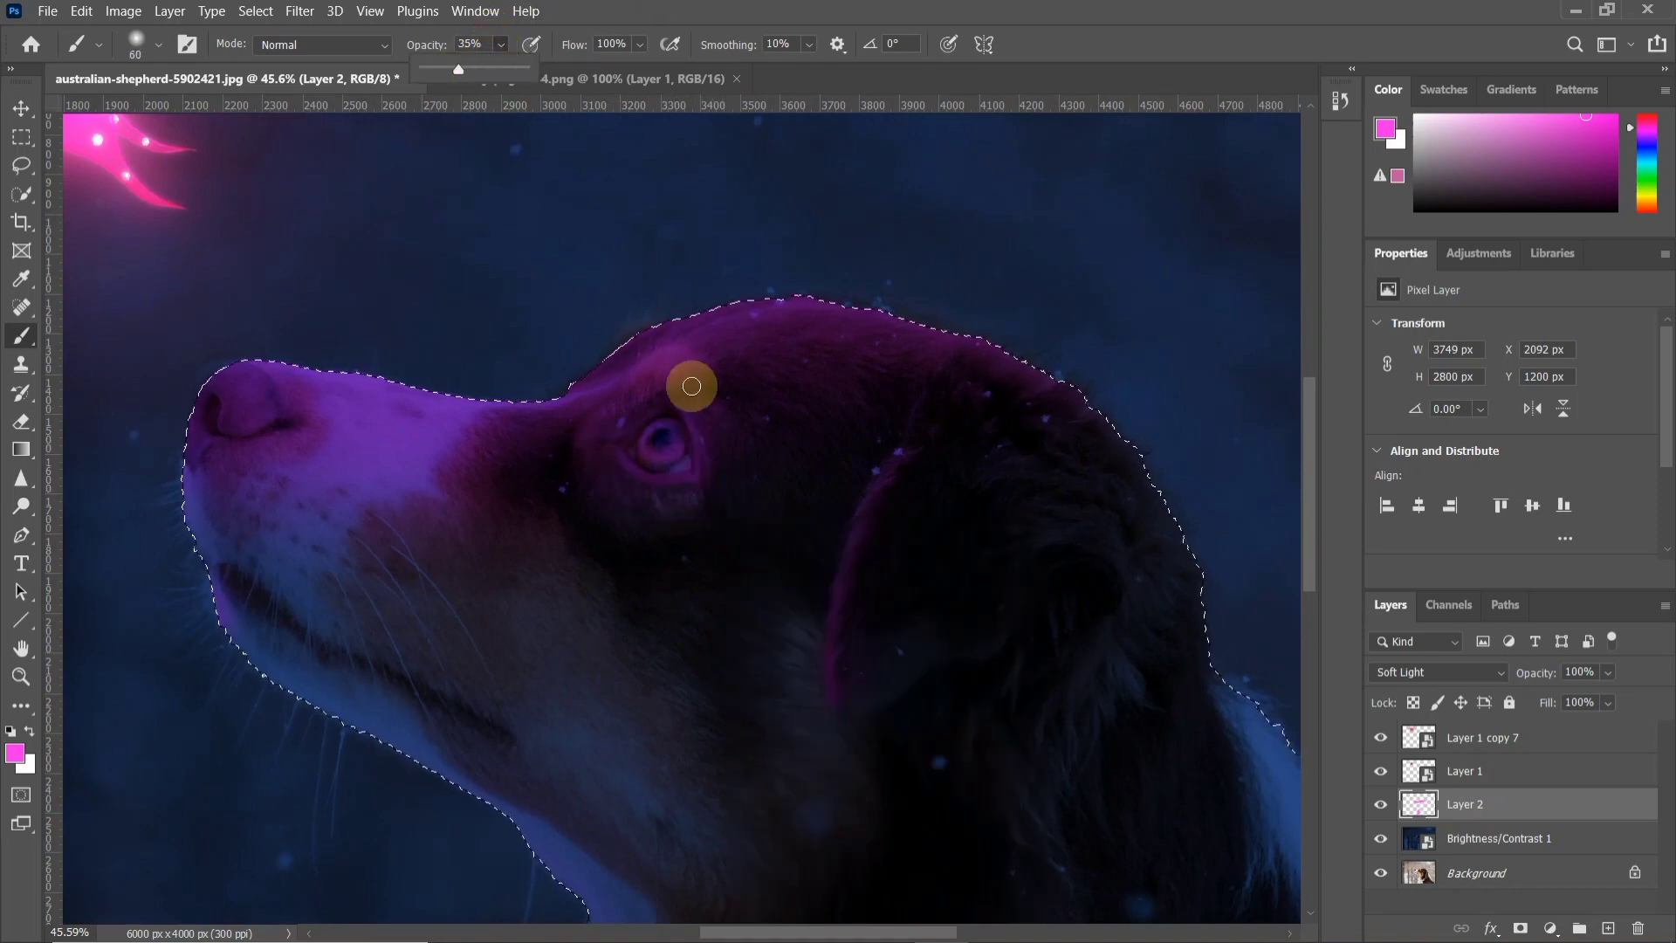
{"action": "scroll", "coordinate": [691, 474], "scroll_direction": "down", "scroll_amount": 2}
{"action": "scroll", "coordinate": [691, 474], "scroll_direction": "down", "scroll_amount": 1}
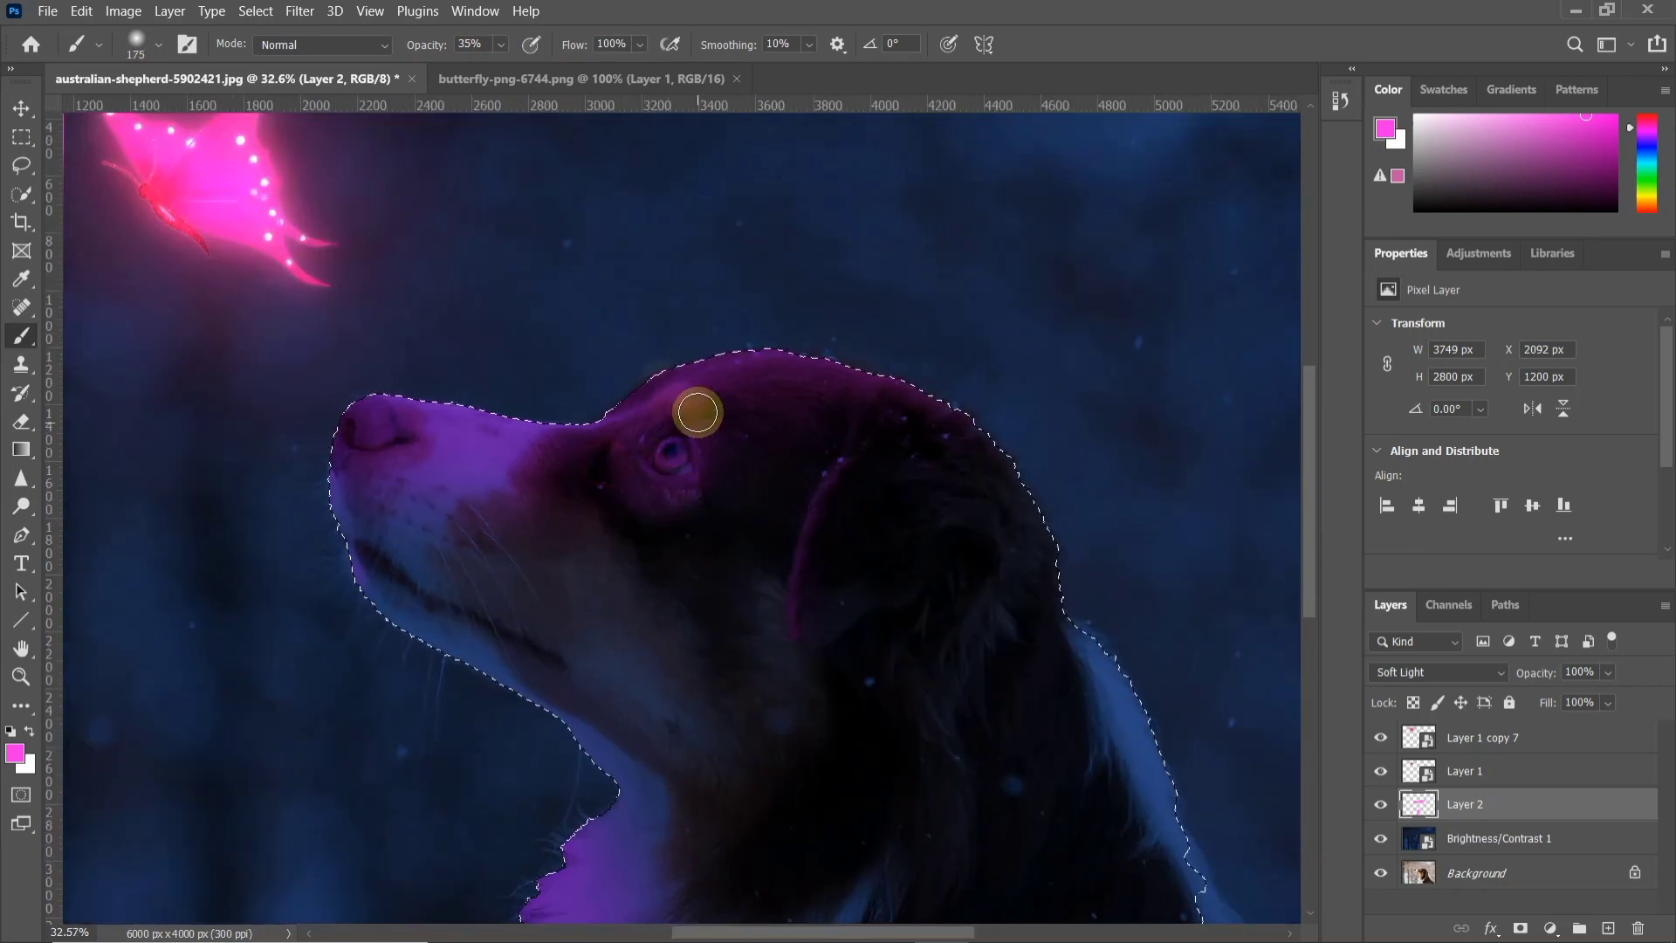
{"action": "key", "text": "bracketright"}
{"action": "key", "text": "bracketright"}
{"action": "key", "text": "bracketright"}
{"action": "left_click_drag", "start_coordinate": [834, 392], "coordinate": [658, 398]}
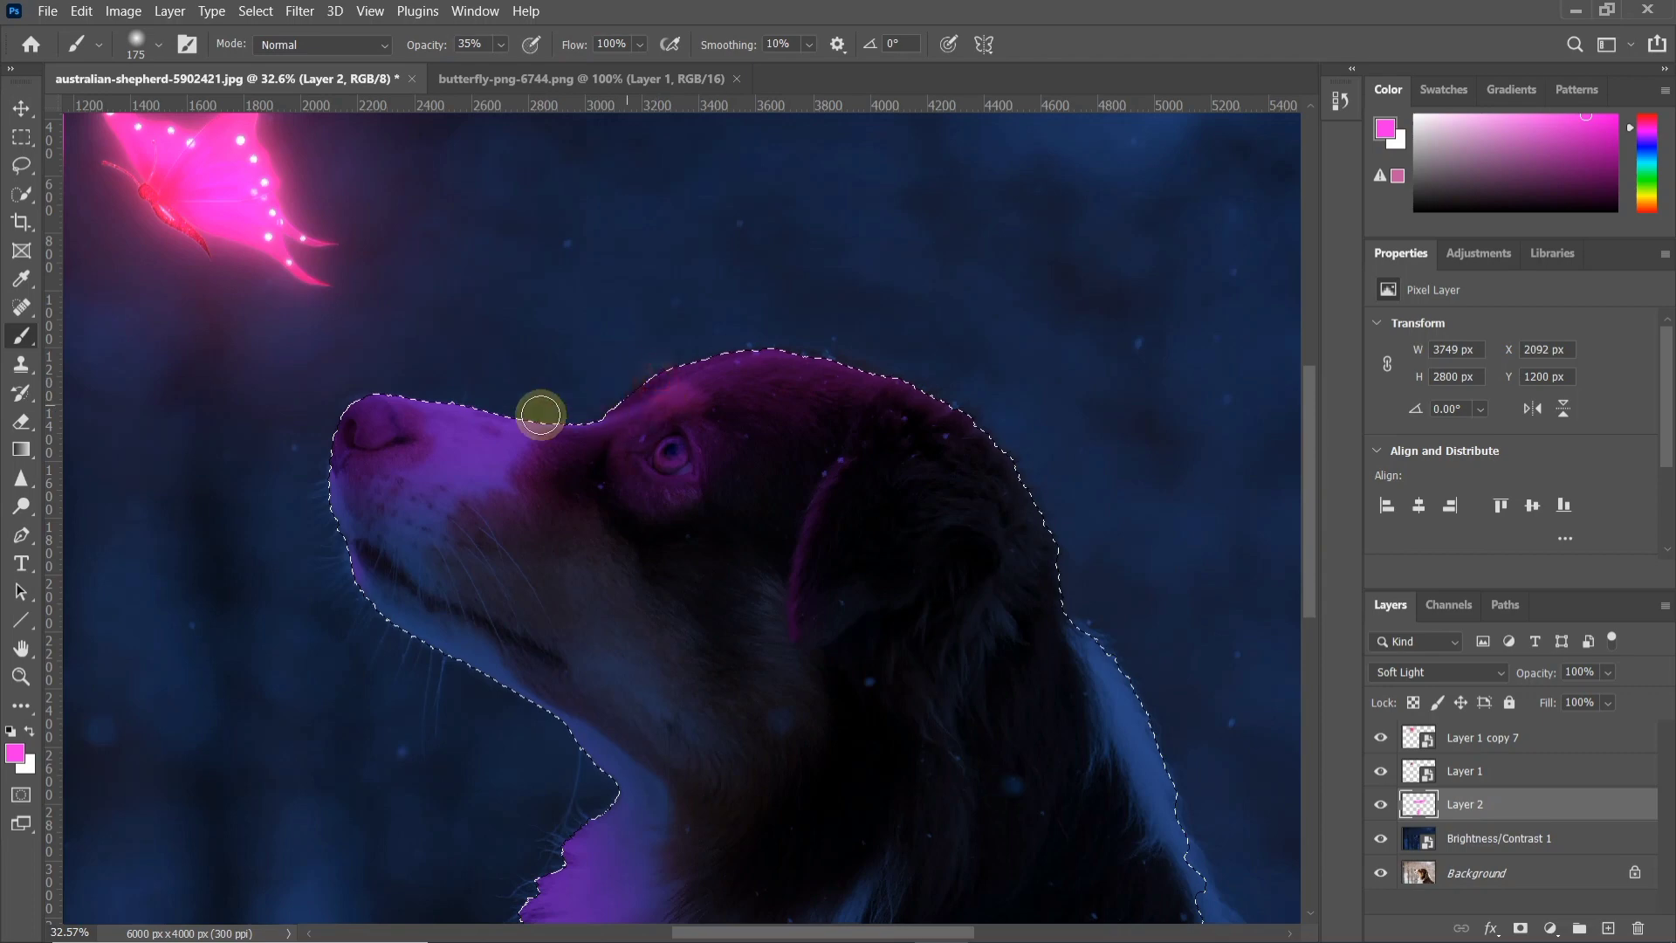
- Paint pink along the nose edge with an 80 brush at 100% opacity
{"action": "scroll", "coordinate": [382, 406], "scroll_direction": "up", "scroll_amount": 3}
{"action": "scroll", "coordinate": [382, 406], "scroll_direction": "up", "scroll_amount": 2}
{"action": "left_click", "coordinate": [501, 45]}
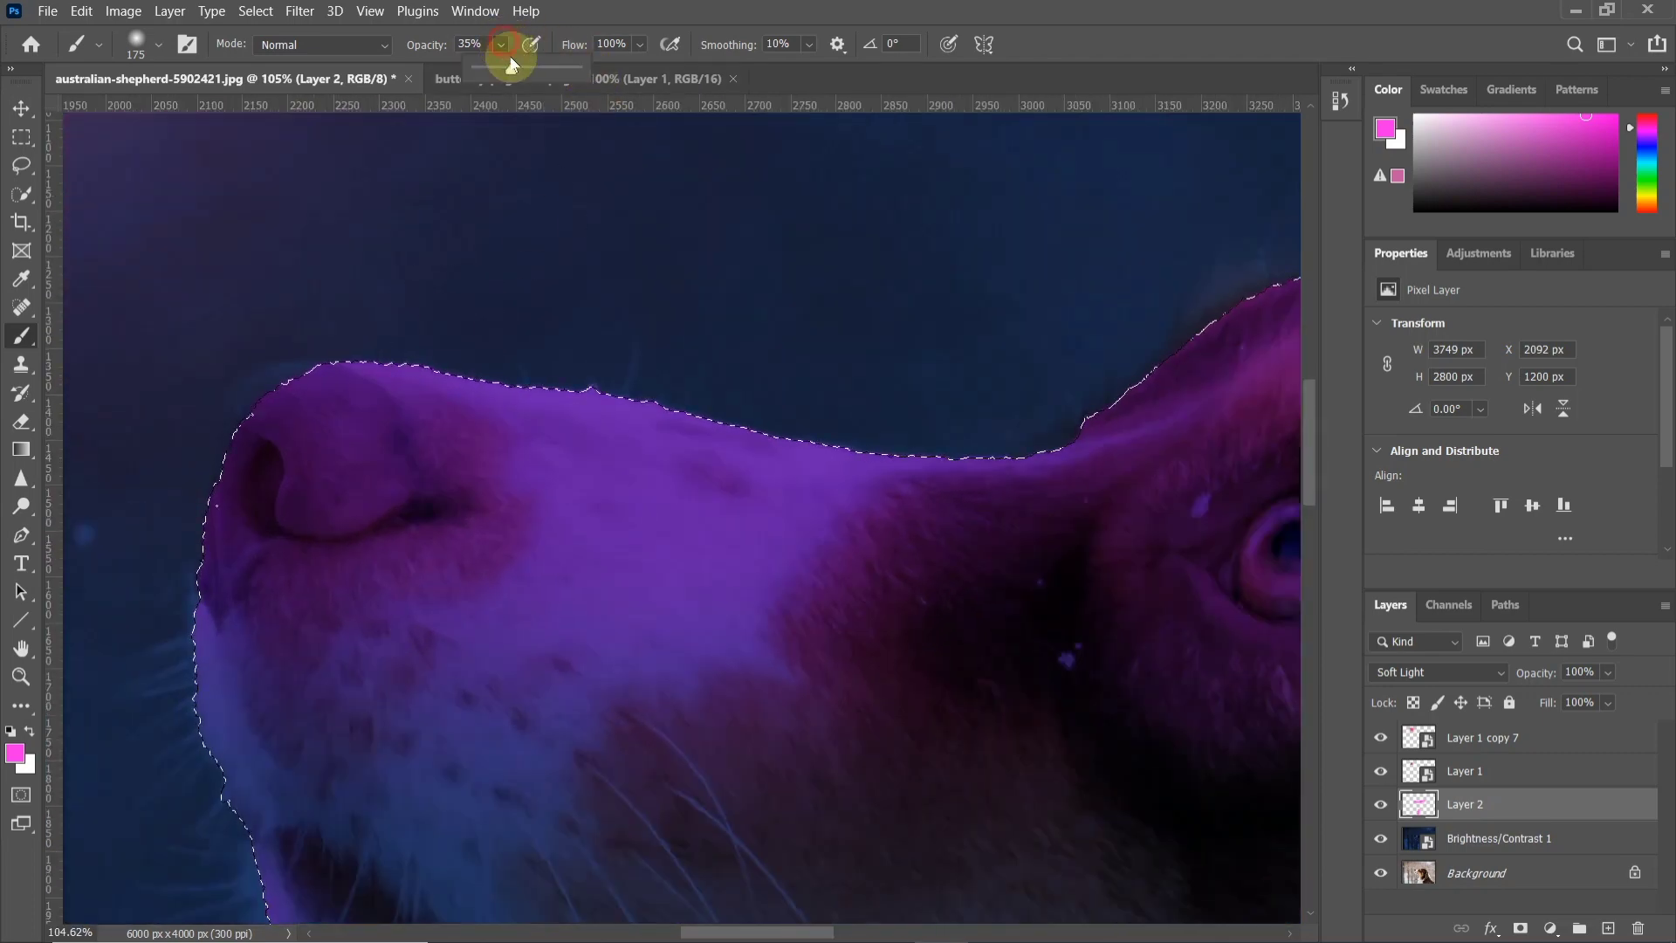
{"action": "key", "text": "0"}
{"action": "key", "text": "bracketleft"}
{"action": "key", "text": "bracketleft"}
{"action": "key", "text": "bracketleft"}
{"action": "left_click", "coordinate": [322, 499]}
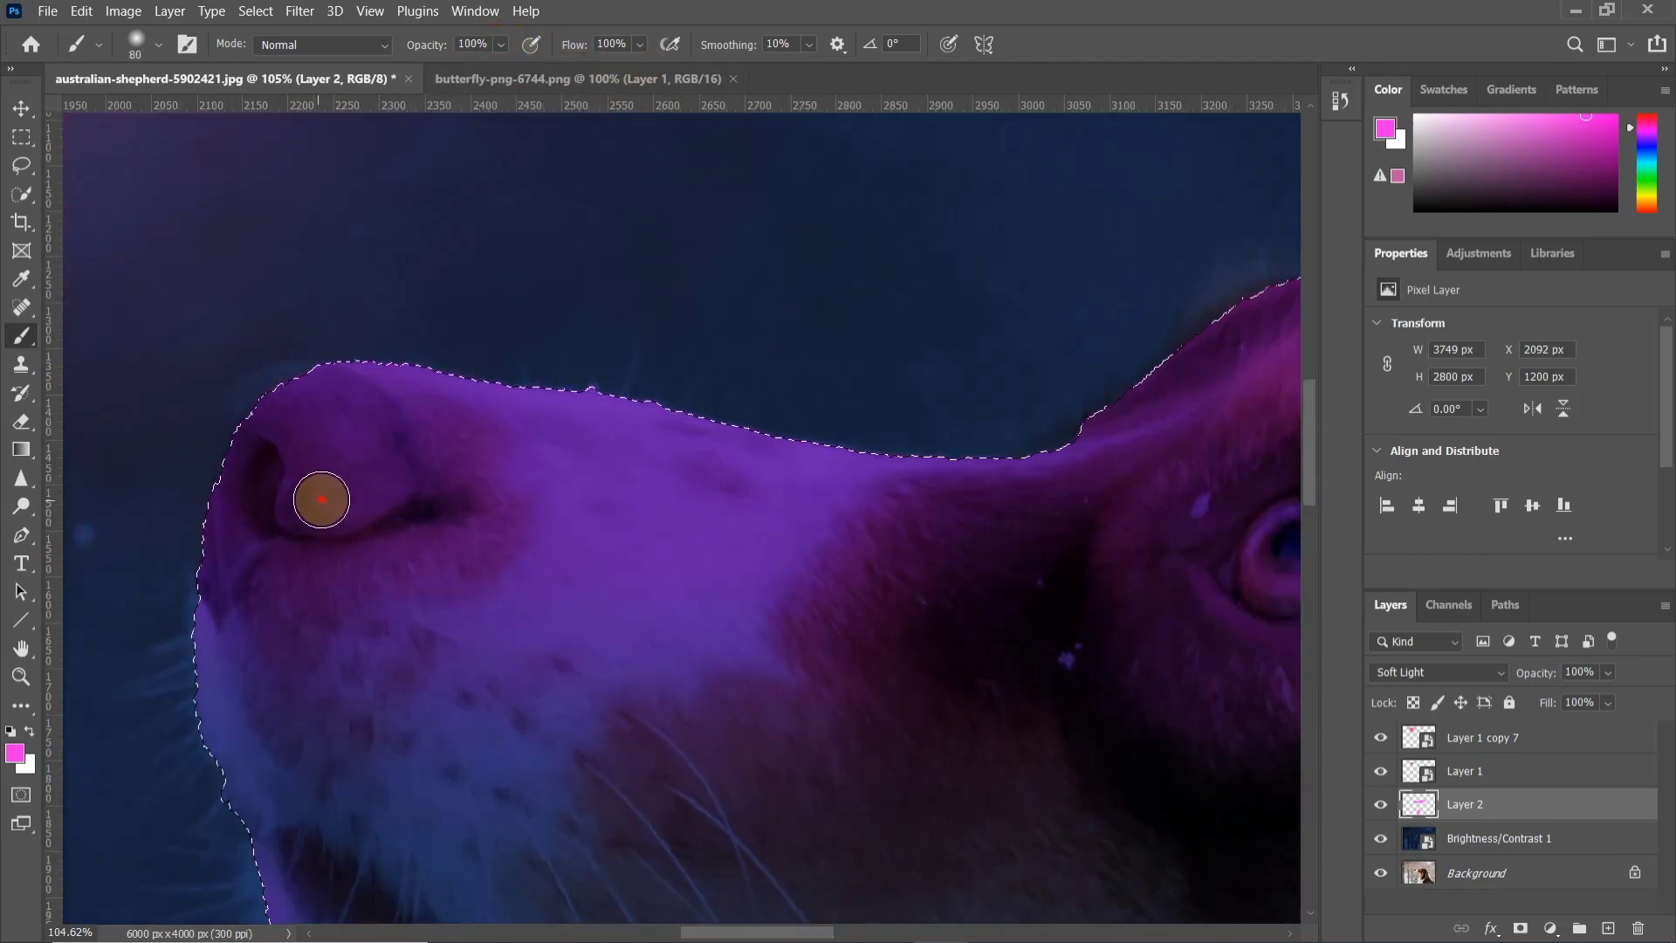
{"action": "left_click_drag", "start_coordinate": [322, 500], "coordinate": [195, 696]}
{"action": "scroll", "coordinate": [236, 559], "scroll_direction": "down", "scroll_amount": 3}
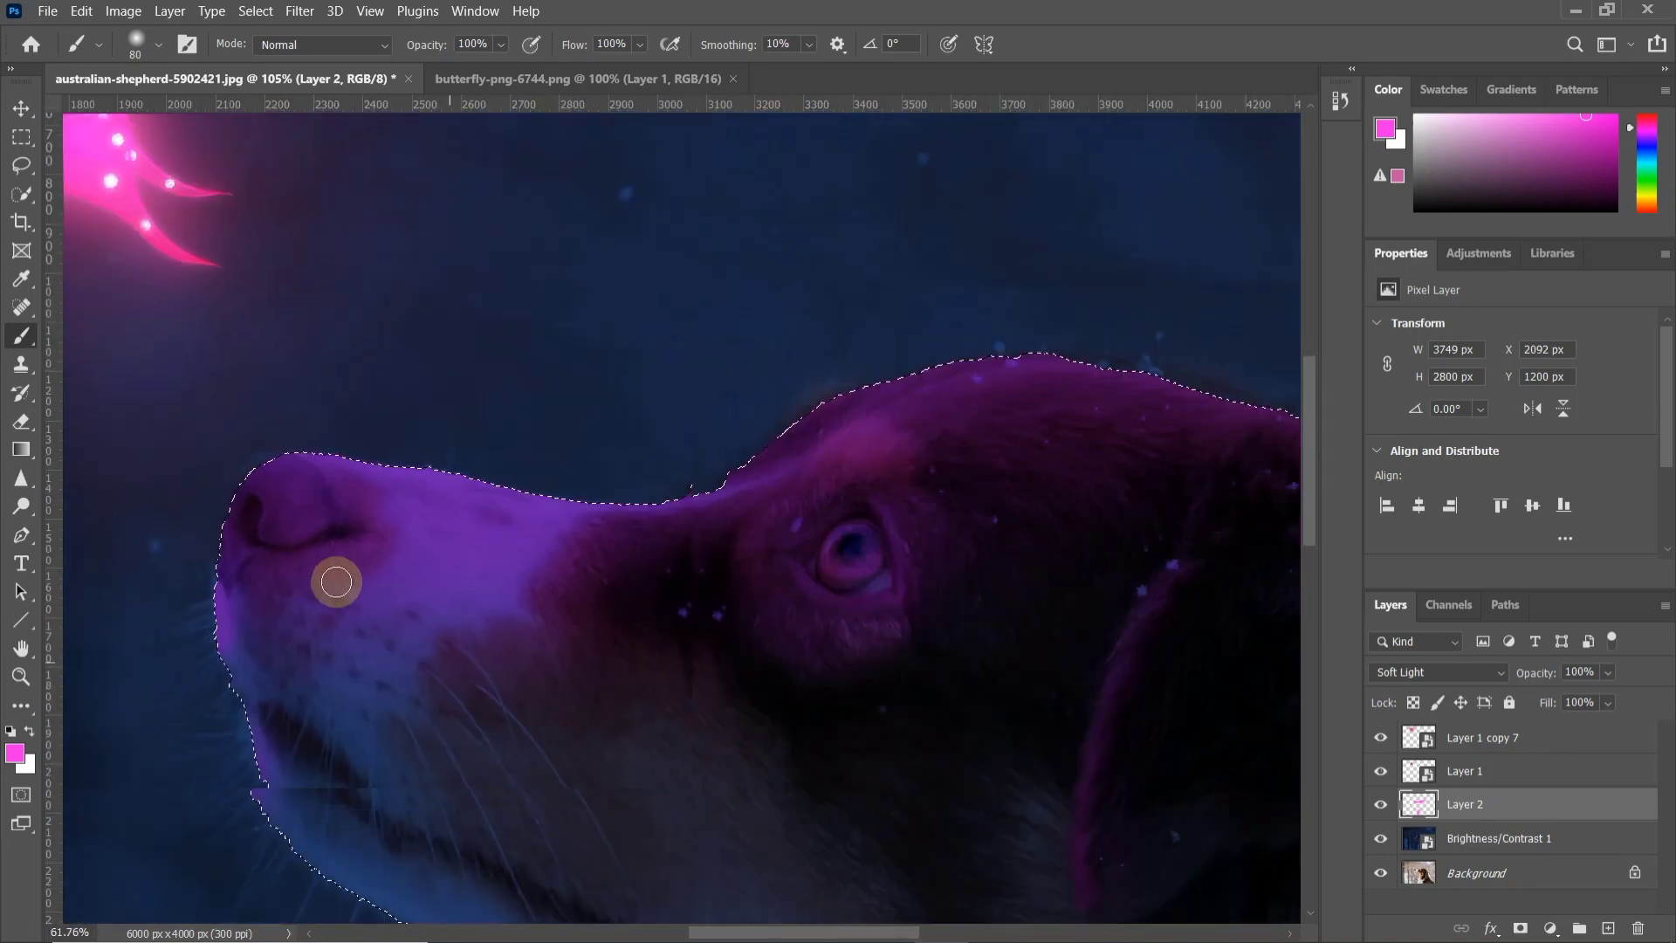
{"action": "scroll", "coordinate": [336, 581], "scroll_direction": "up", "scroll_amount": 1}
- On a new Layer 3, paint bright pink over the nose tip and top
{"action": "left_click", "coordinate": [1608, 928]}
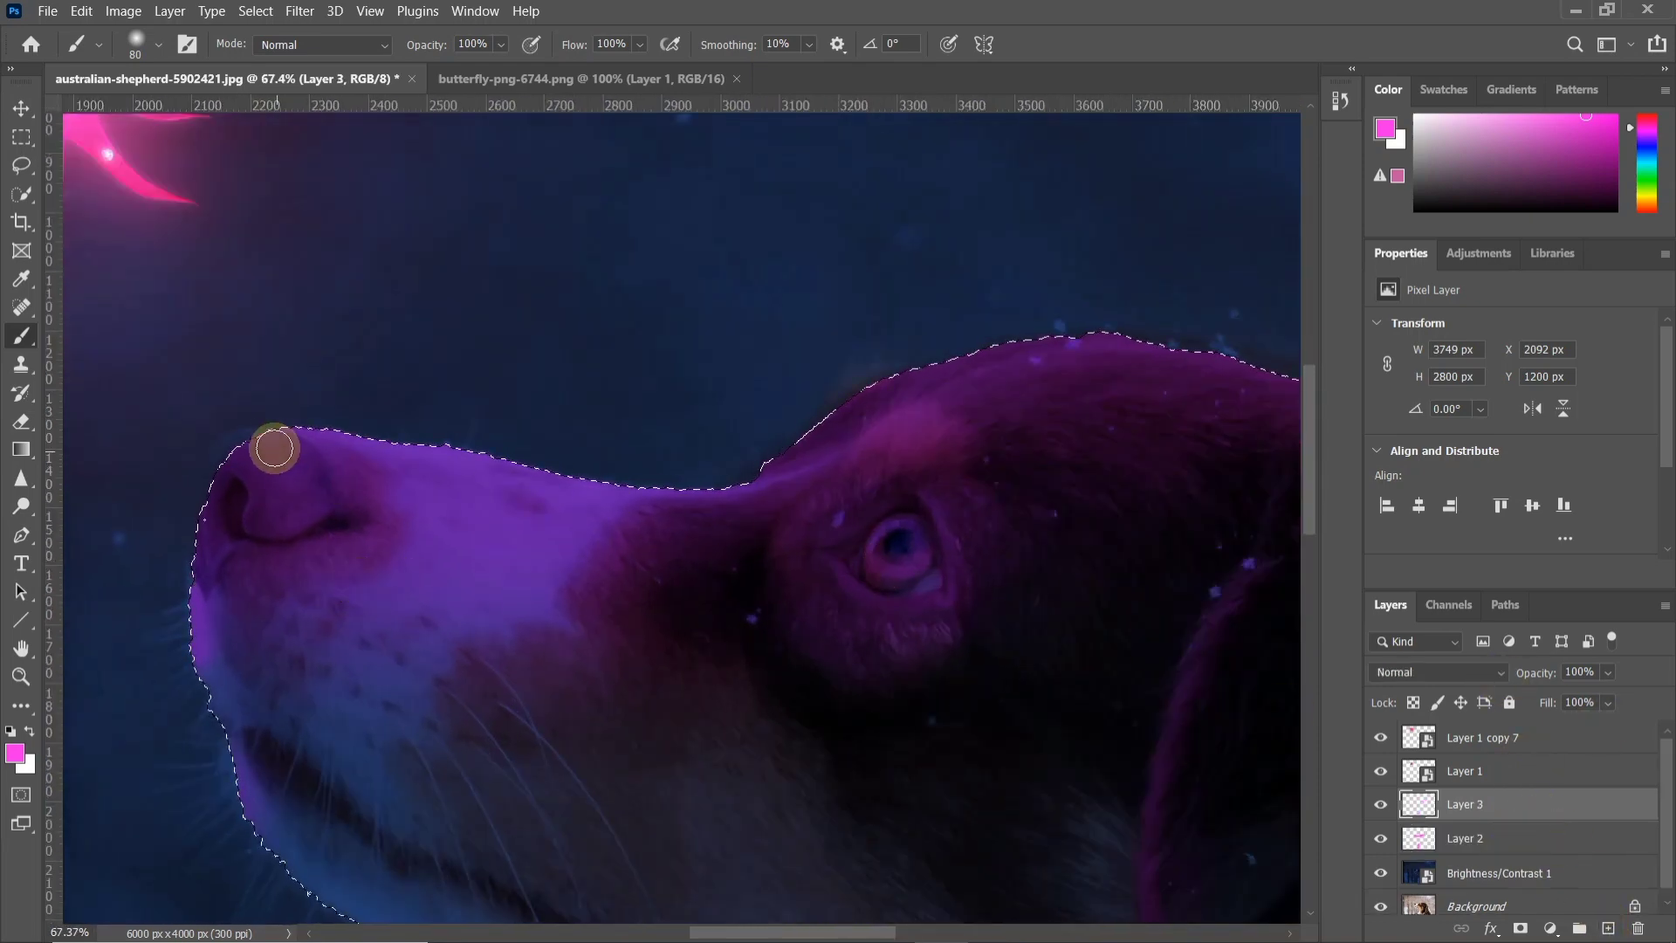
{"action": "mouse_move", "coordinate": [249, 450]}
{"action": "left_mouse_down"}
{"action": "mouse_move", "coordinate": [284, 494]}
{"action": "mouse_move", "coordinate": [311, 434]}
{"action": "mouse_move", "coordinate": [323, 471]}
{"action": "mouse_move", "coordinate": [330, 455]}
{"action": "left_mouse_up"}
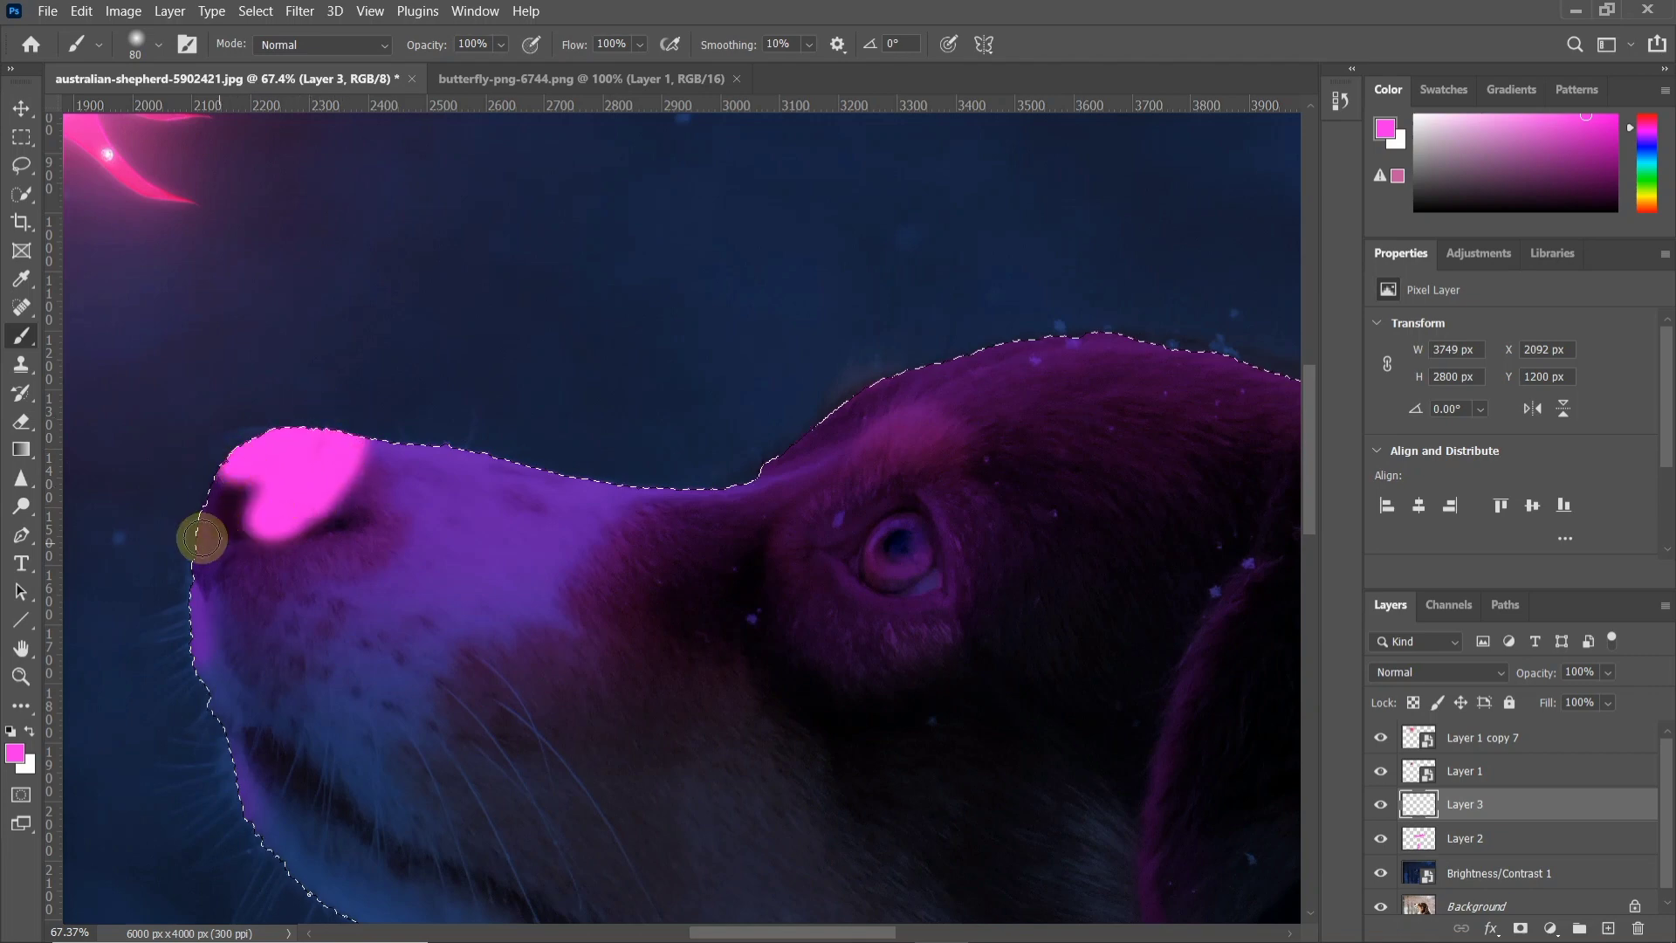
{"action": "mouse_move", "coordinate": [263, 544]}
{"action": "left_mouse_down"}
{"action": "mouse_move", "coordinate": [392, 441]}
{"action": "mouse_move", "coordinate": [430, 449]}
{"action": "mouse_move", "coordinate": [280, 553]}
{"action": "mouse_move", "coordinate": [305, 566]}
{"action": "mouse_move", "coordinate": [506, 453]}
{"action": "mouse_move", "coordinate": [498, 498]}
{"action": "mouse_move", "coordinate": [307, 587]}
{"action": "mouse_move", "coordinate": [391, 575]}
{"action": "left_mouse_up"}
{"action": "scroll", "coordinate": [390, 575], "scroll_direction": "down", "scroll_amount": 3}
{"action": "key", "text": "bracketright"}
{"action": "key", "text": "bracketright"}
{"action": "key", "text": "bracketright"}
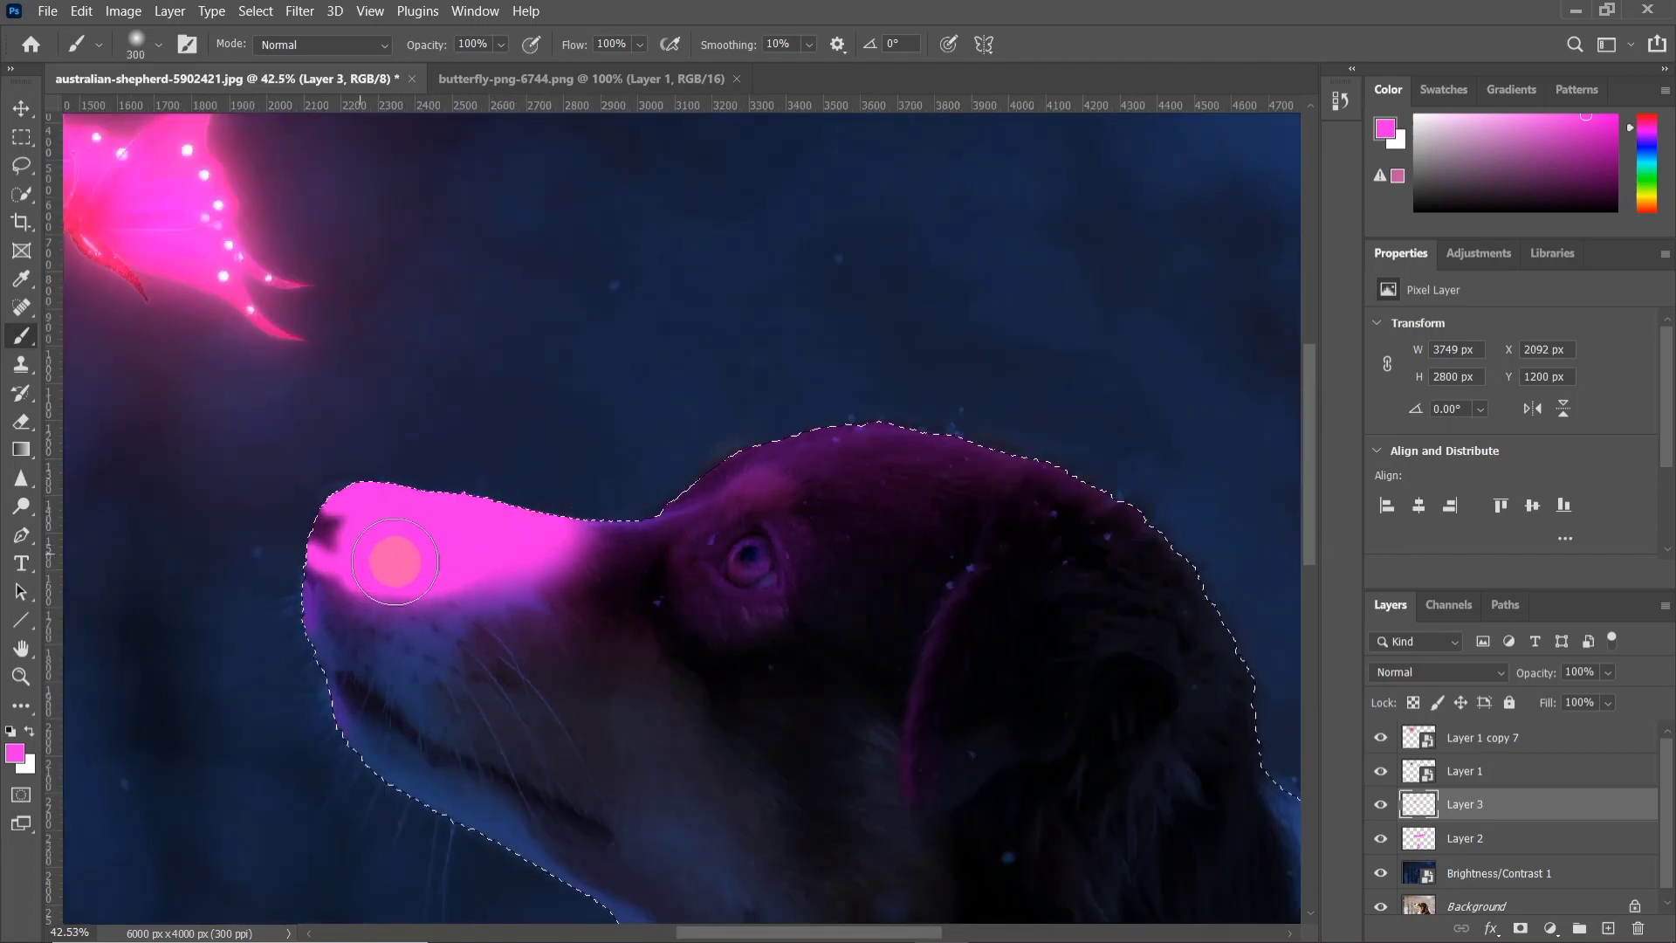
- Blend Layer 3 as Overlay at 33% opacity, then make Layer 2 active
{"action": "left_click", "coordinate": [1430, 672]}
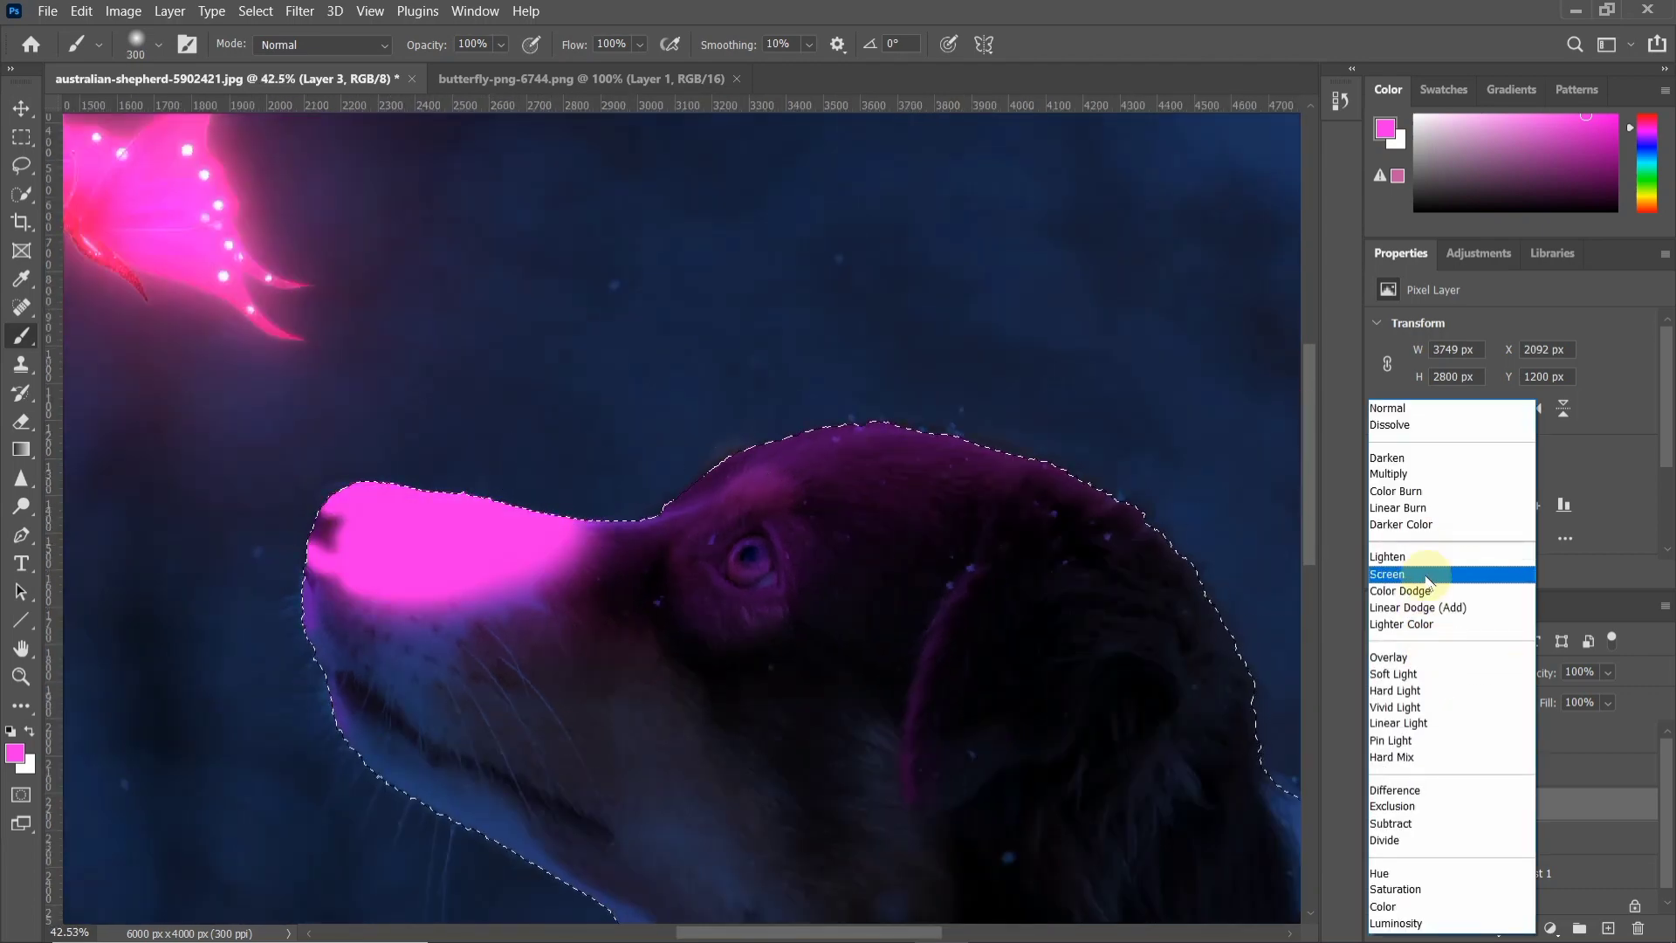
{"action": "left_click", "coordinate": [1439, 666]}
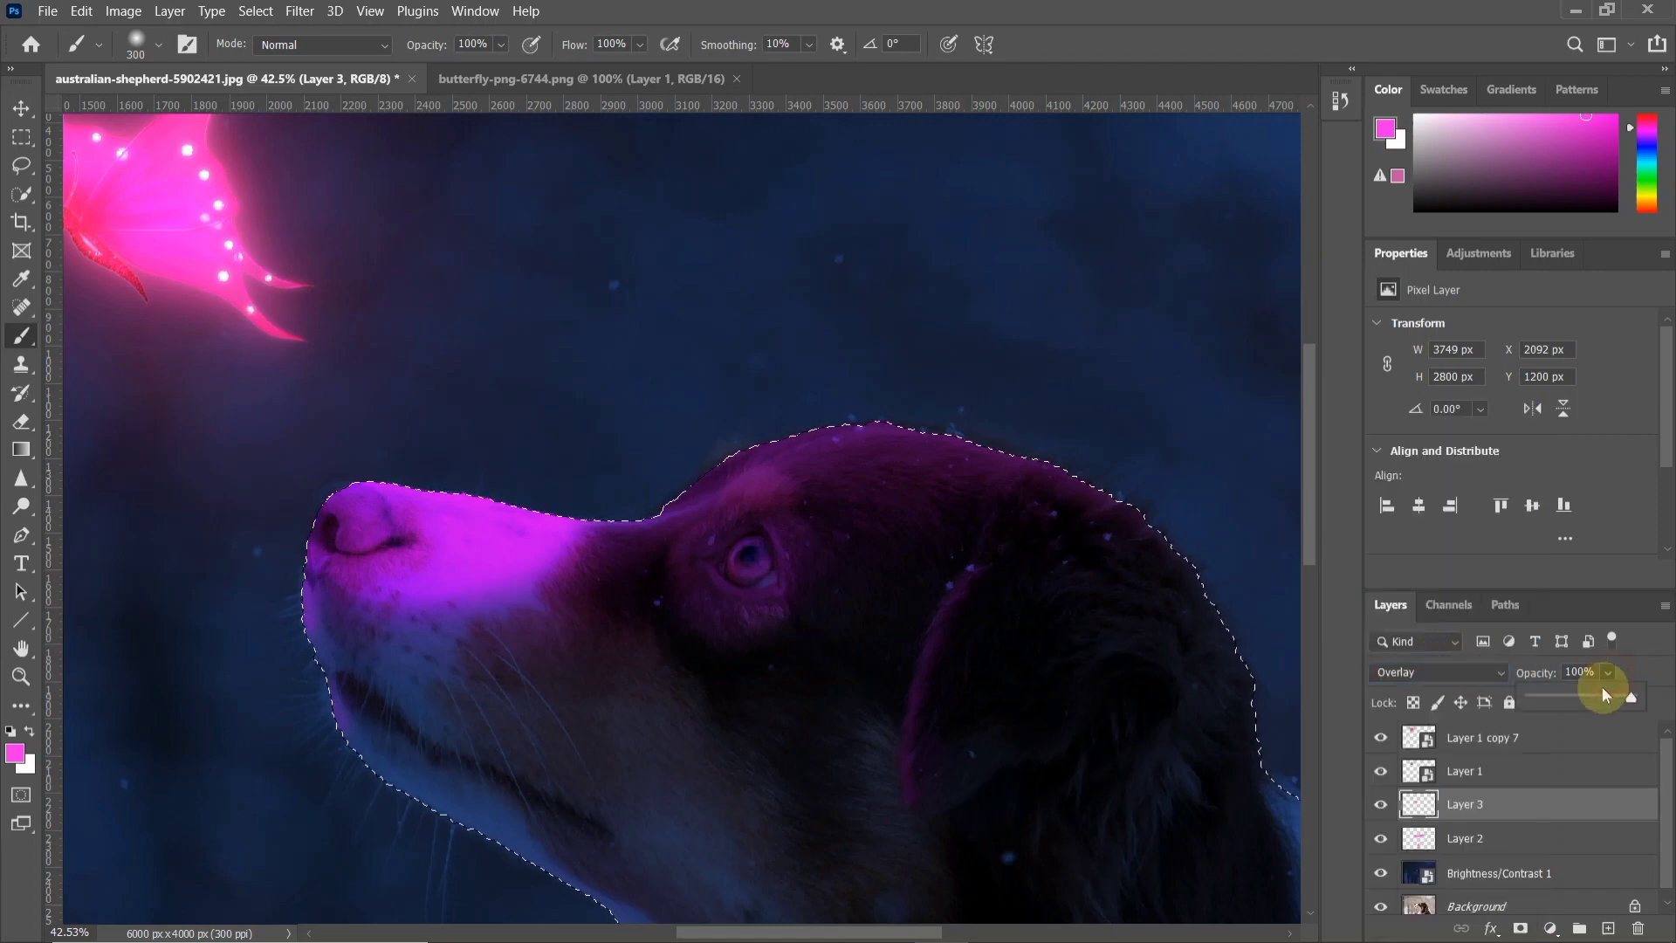
{"action": "left_click_drag", "start_coordinate": [1607, 672], "coordinate": [1563, 698]}
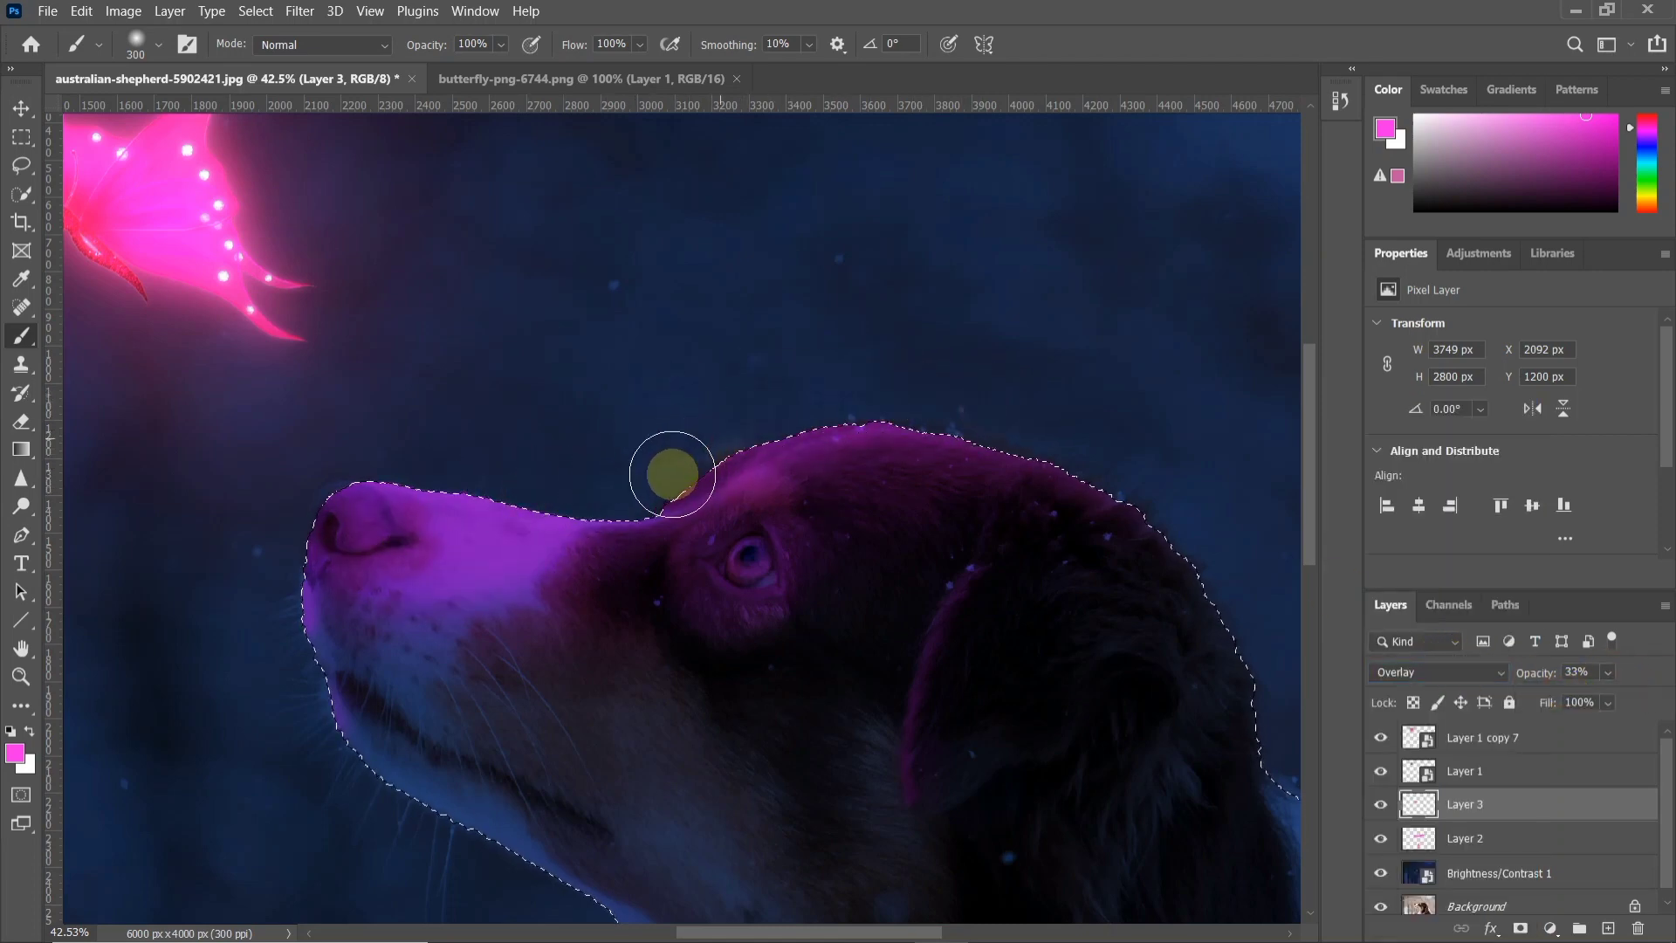
{"action": "scroll", "coordinate": [917, 437], "scroll_direction": "down", "scroll_amount": 3, "text": "alt"}
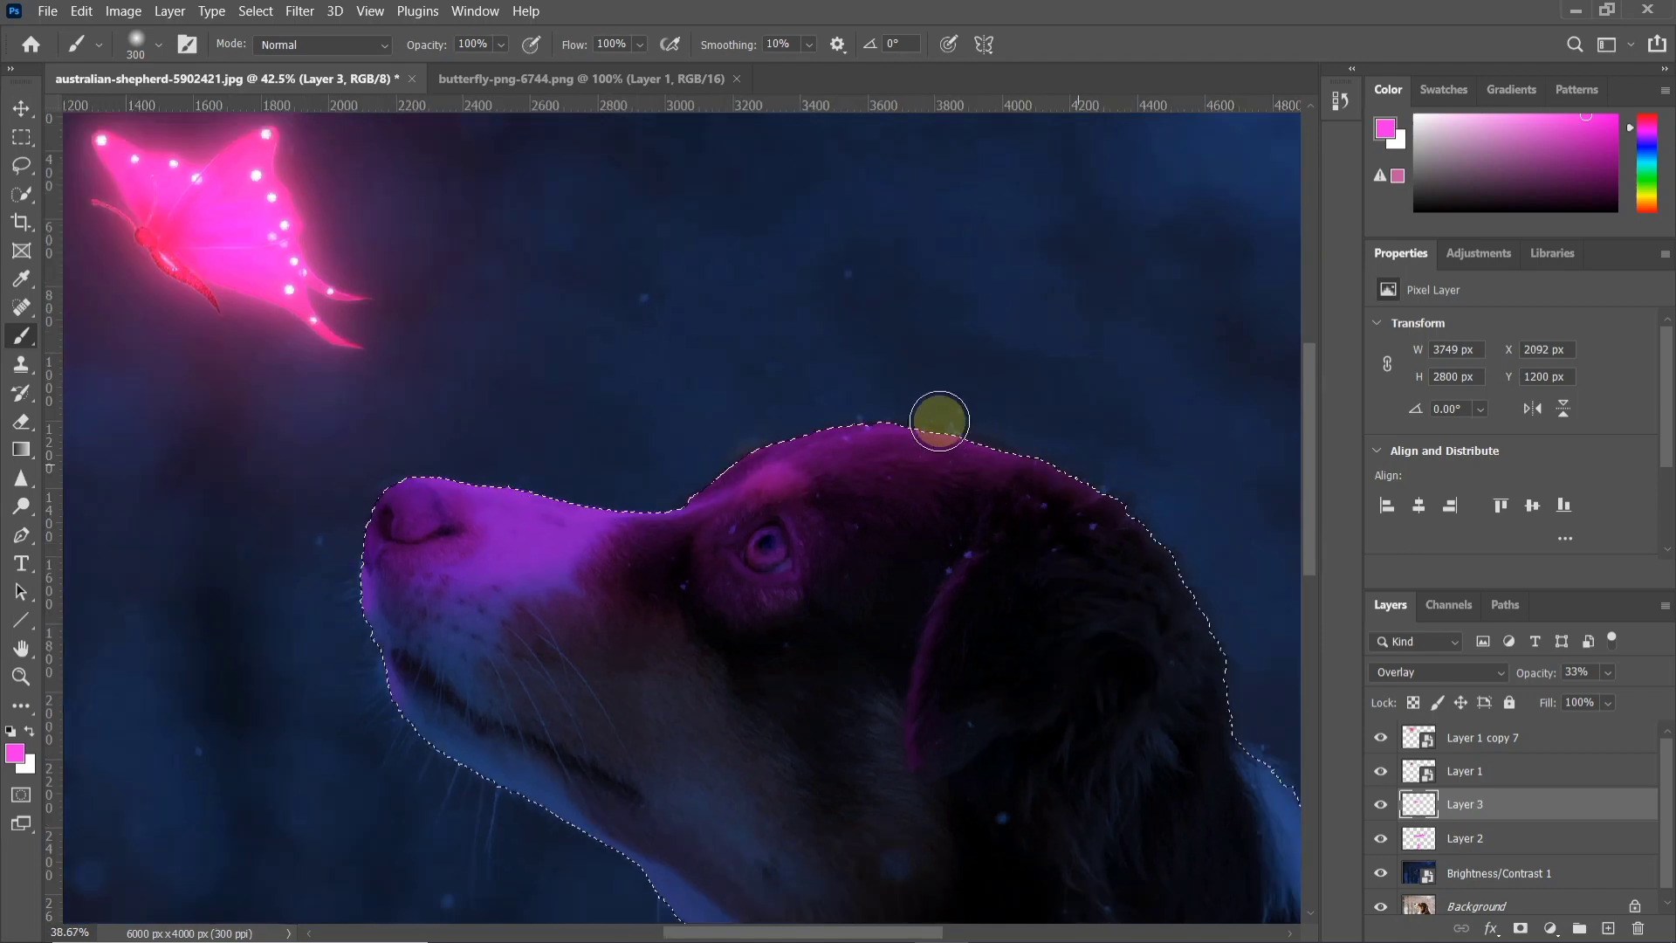
{"action": "key", "text": "bracketright"}
{"action": "key", "text": "bracketright"}
{"action": "key", "text": "bracketright"}
{"action": "scroll", "coordinate": [910, 524], "scroll_direction": "down", "scroll_amount": 6, "text": "alt"}
{"action": "scroll", "coordinate": [742, 513], "scroll_direction": "down", "scroll_amount": 2, "text": "alt"}
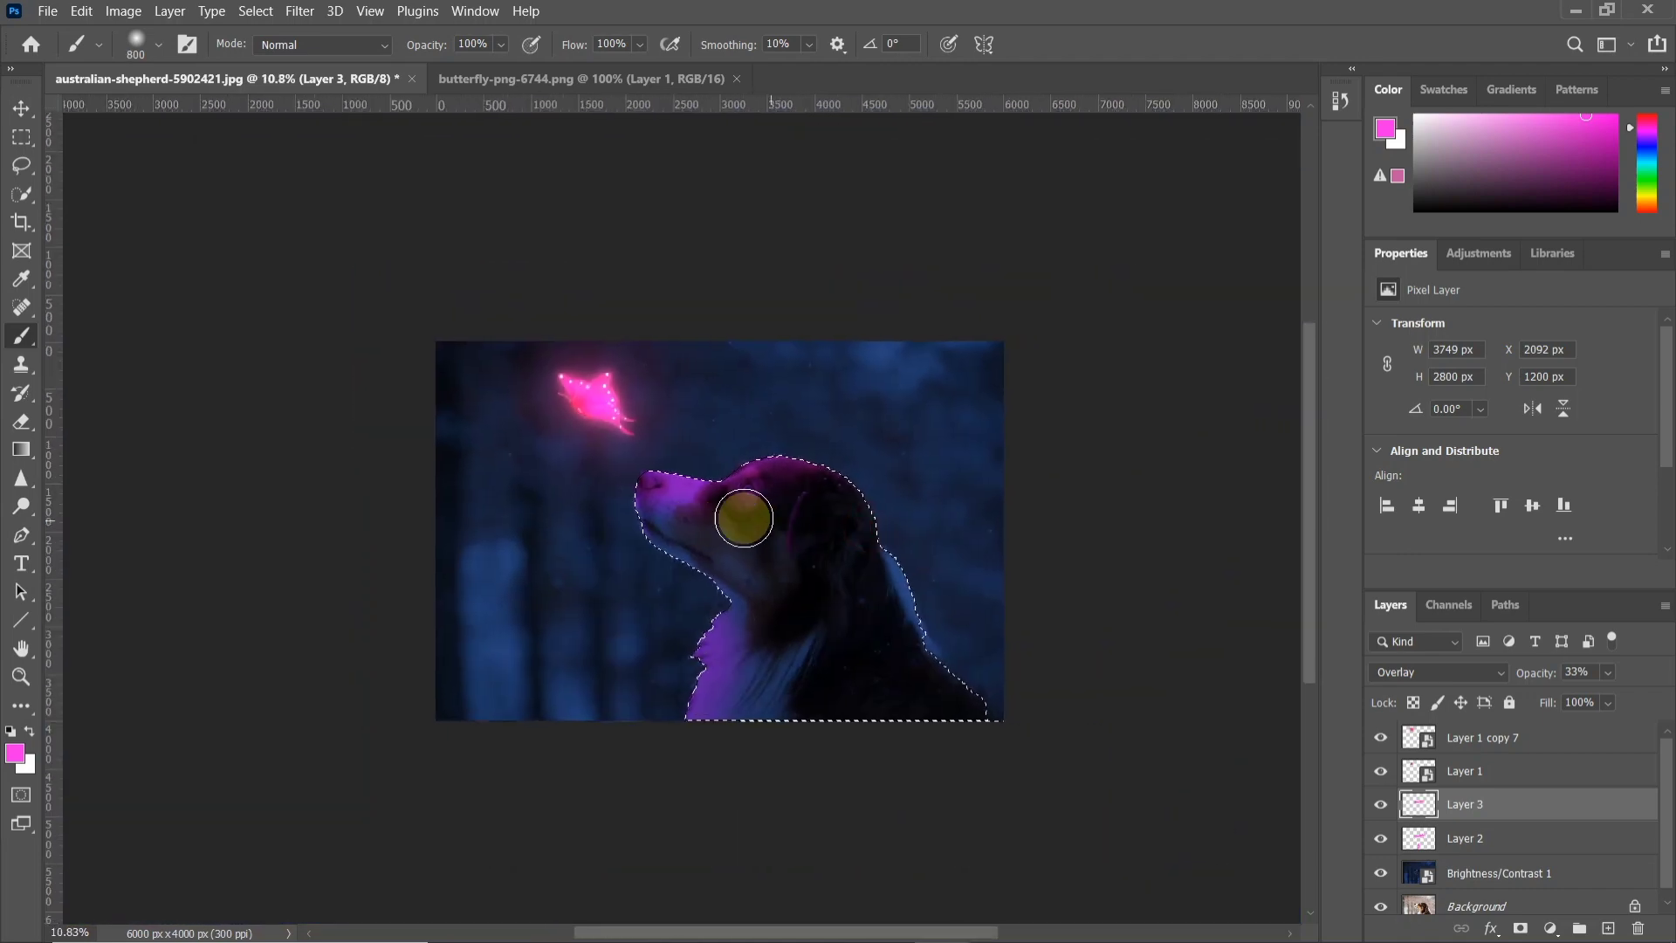
{"action": "scroll", "coordinate": [718, 580], "scroll_direction": "up", "scroll_amount": 4, "text": "alt"}
{"action": "scroll", "coordinate": [718, 580], "scroll_direction": "down", "scroll_amount": 2, "text": "alt"}
{"action": "left_click", "coordinate": [1375, 843]}
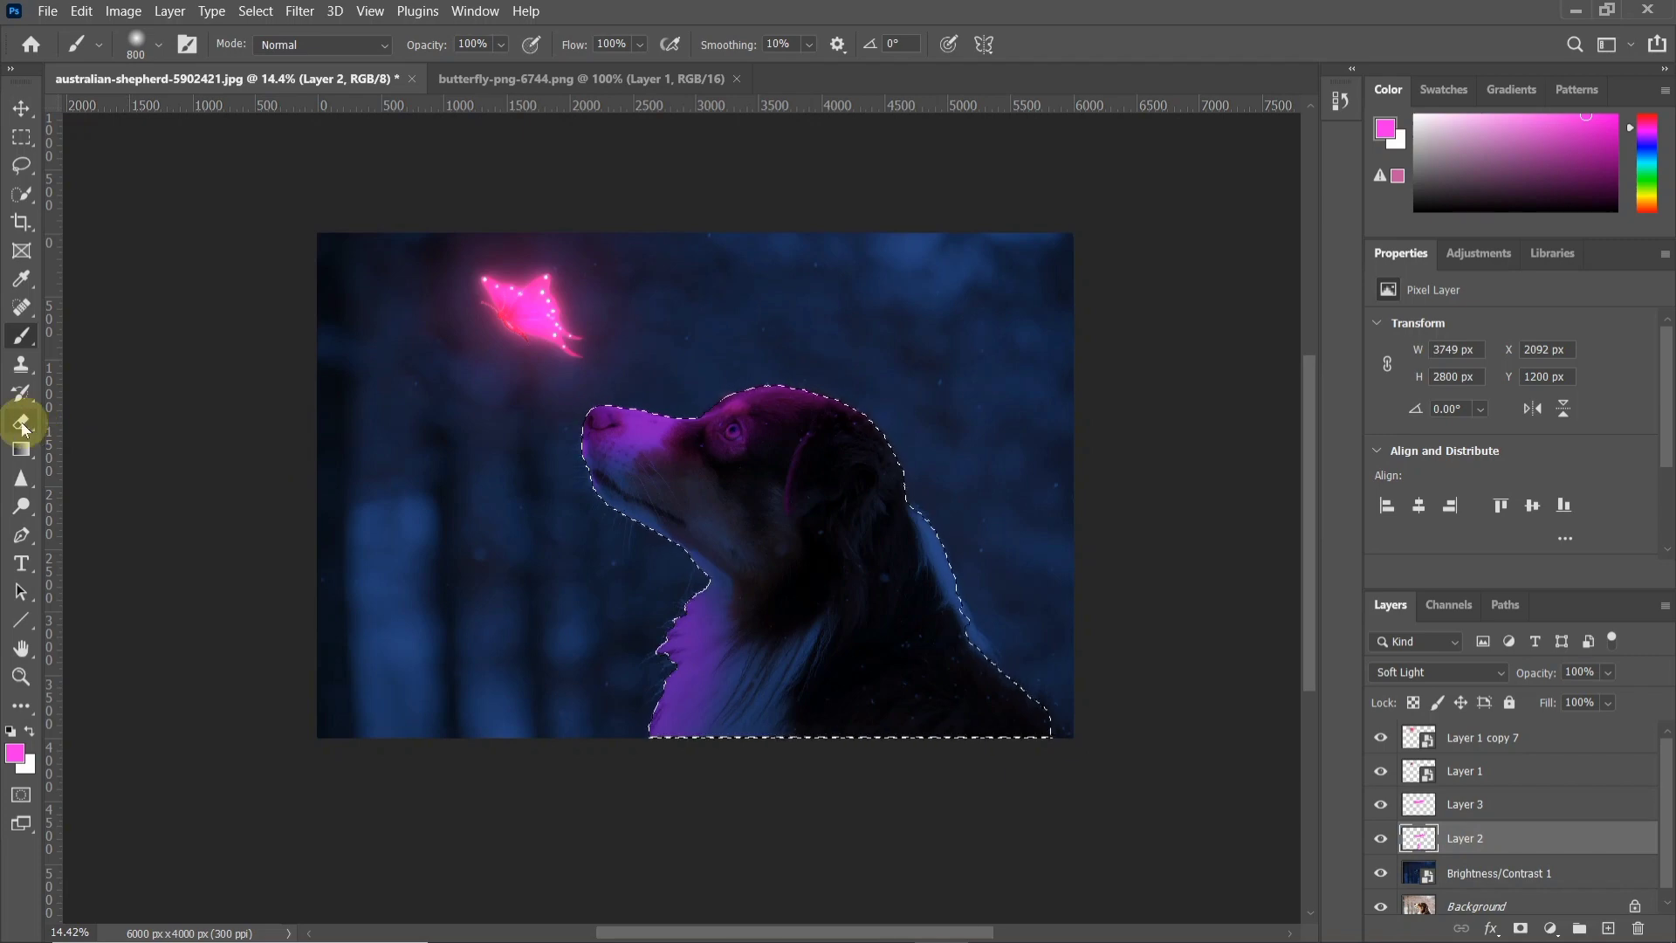
- Erase the purple tint from the chest fur and drop the head selection
{"action": "key", "text": "e"}
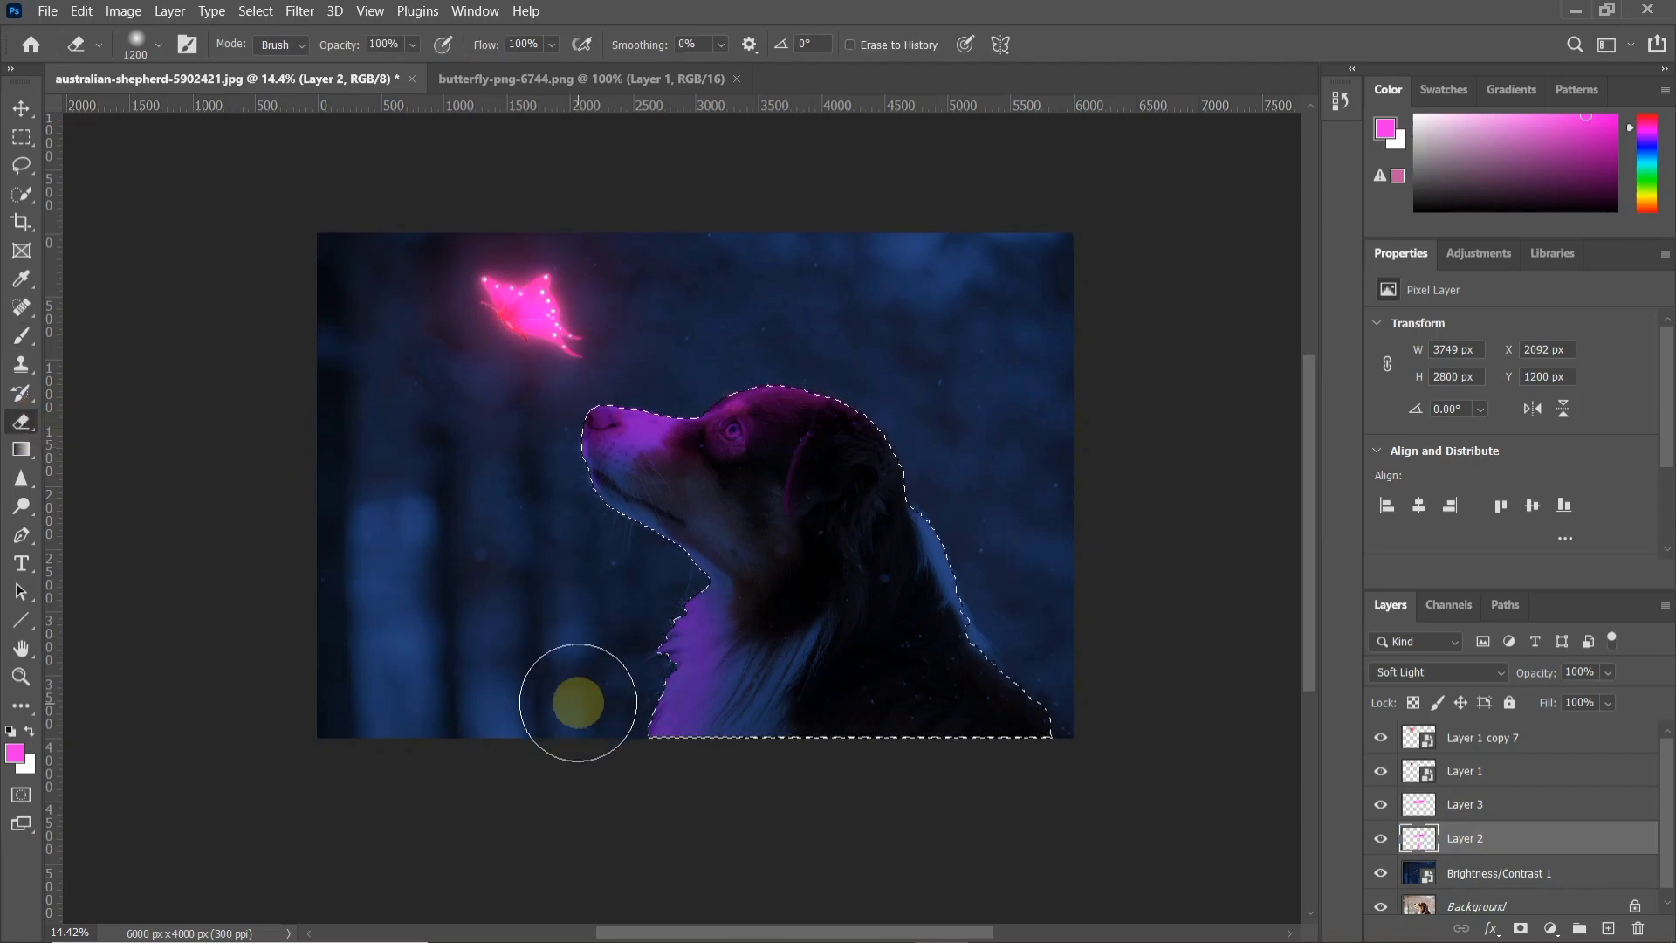
{"action": "scroll", "coordinate": [699, 659], "scroll_direction": "up", "scroll_amount": 2, "text": "alt"}
{"action": "key", "text": "bracketright"}
{"action": "key", "text": "bracketright"}
{"action": "key", "text": "bracketright"}
{"action": "left_click_drag", "start_coordinate": [699, 650], "coordinate": [790, 669]}
{"action": "key", "text": "bracketright"}
{"action": "scroll", "coordinate": [838, 685], "scroll_direction": "down", "scroll_amount": 1, "text": "alt"}
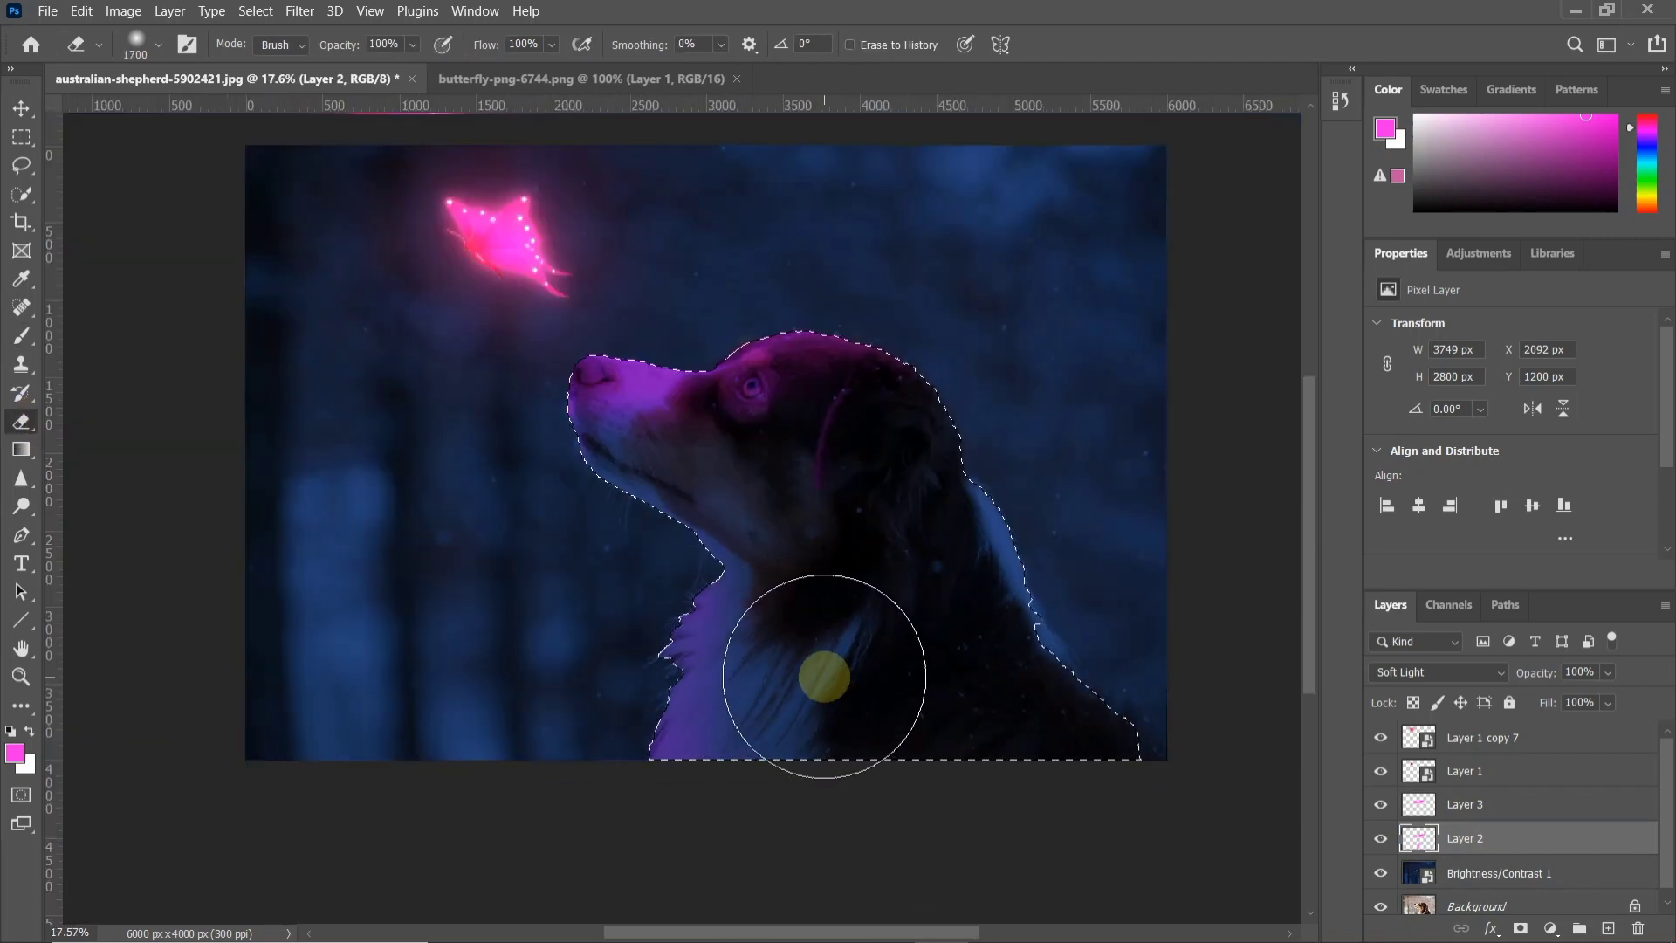
{"action": "key", "text": "ctrl+d"}
{"action": "scroll", "coordinate": [644, 555], "scroll_direction": "down", "scroll_amount": 2, "text": "alt"}
{"action": "scroll", "coordinate": [689, 576], "scroll_direction": "down", "scroll_amount": 1, "text": "alt"}
{"action": "scroll", "coordinate": [689, 568], "scroll_direction": "up", "scroll_amount": 2, "text": "alt"}
{"action": "scroll", "coordinate": [691, 546], "scroll_direction": "up", "scroll_amount": 2, "text": "alt"}
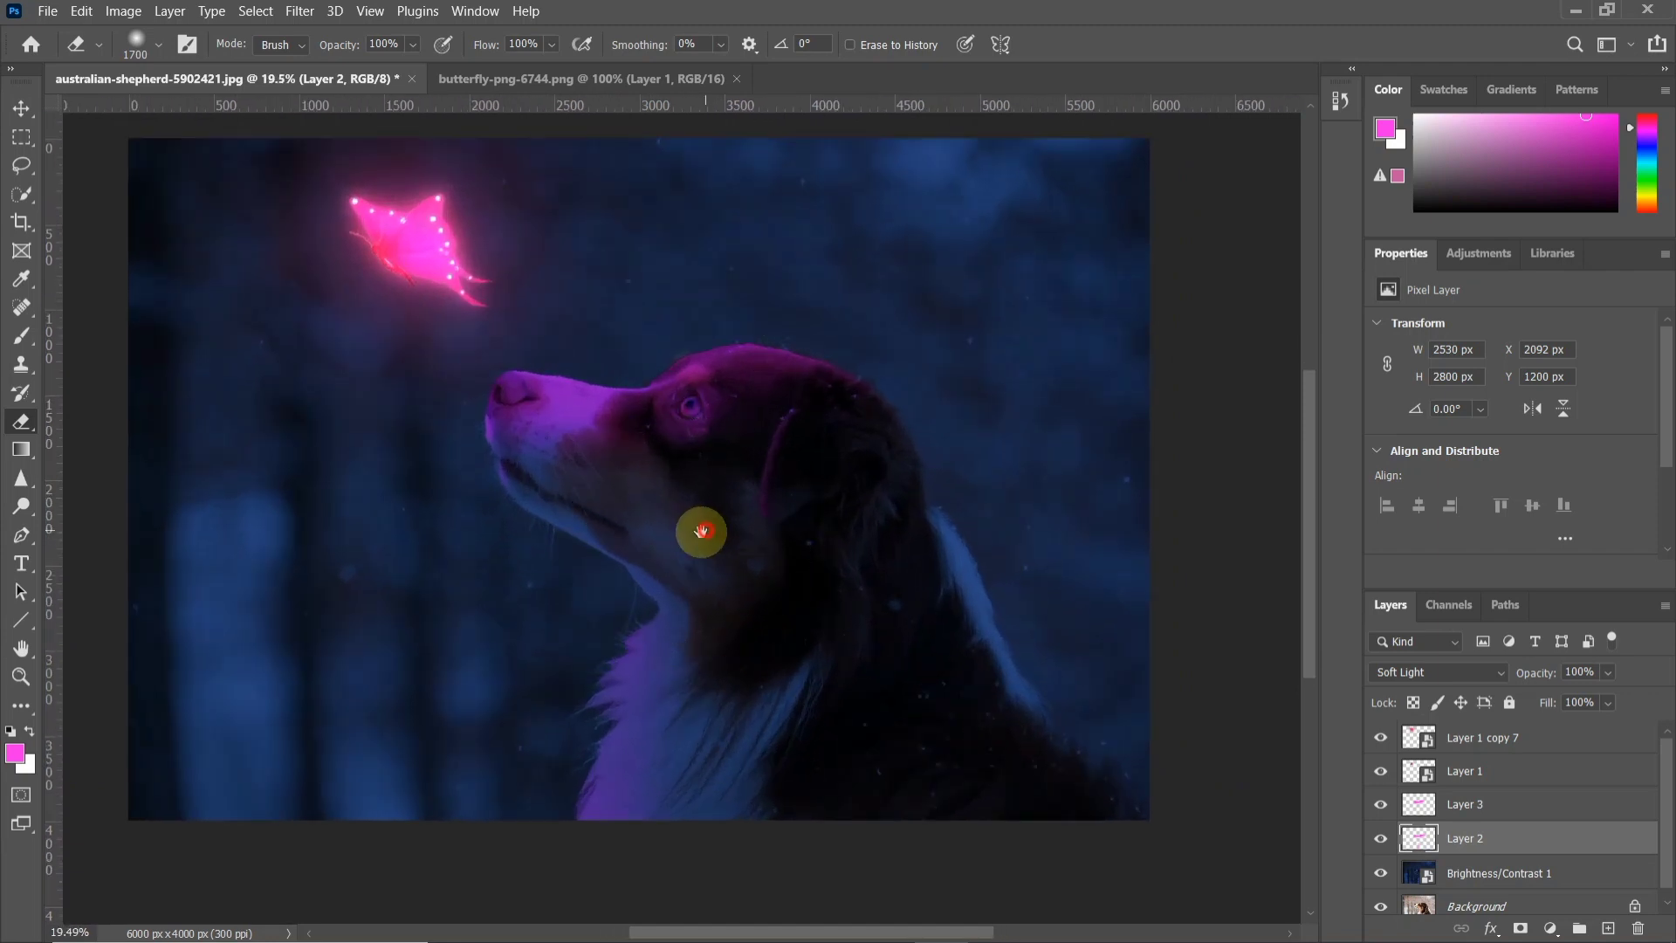
- Convert Layer 1 copy 7 through Brightness/Contrast 1 into one smart object and compare before/after
{"action": "left_click", "coordinate": [1563, 737]}
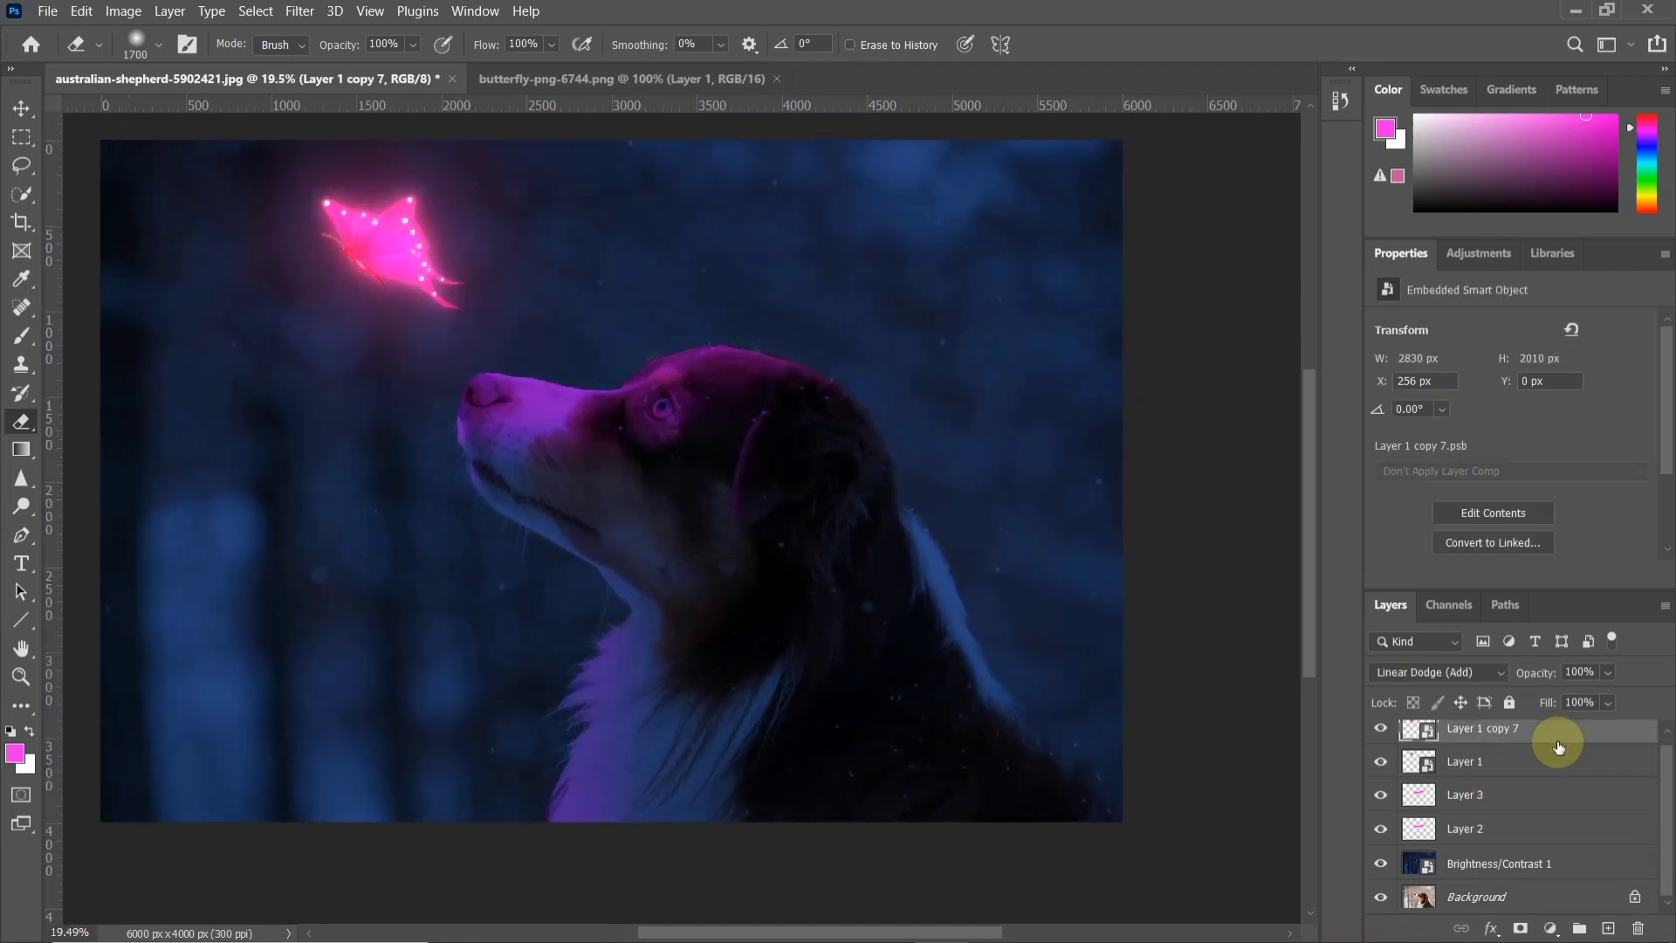
{"action": "left_click", "coordinate": [1533, 860], "text": "shift"}
{"action": "right_click", "coordinate": [1534, 859]}
{"action": "left_click", "coordinate": [1357, 212]}
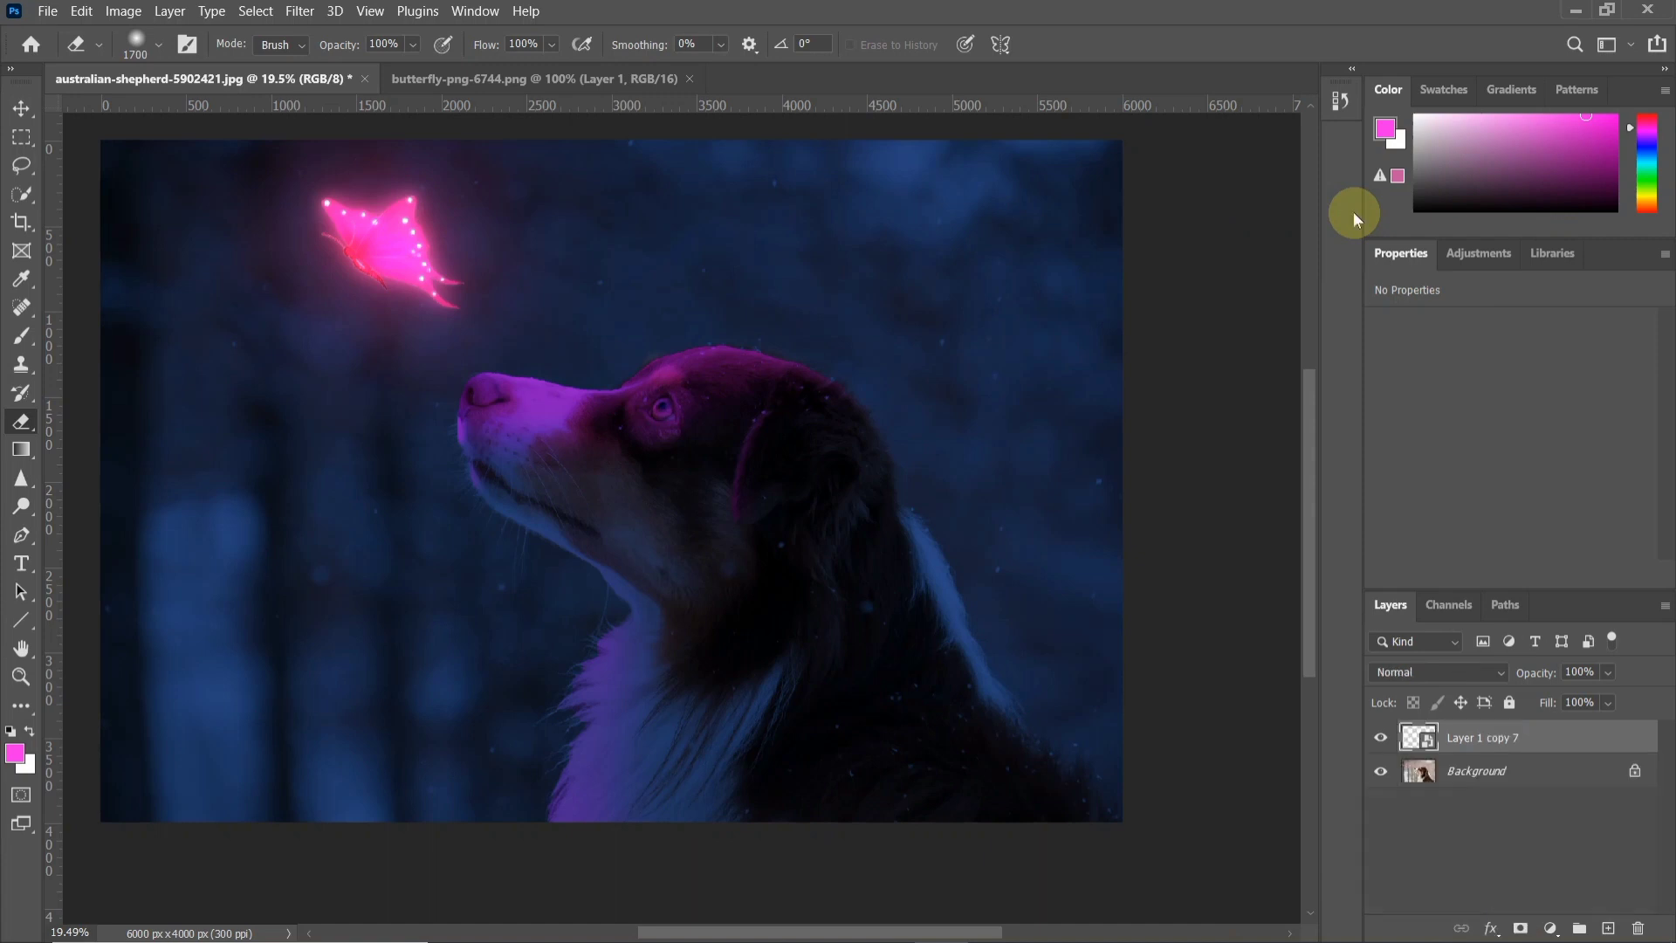
{"action": "key", "text": "ctrl+0"}
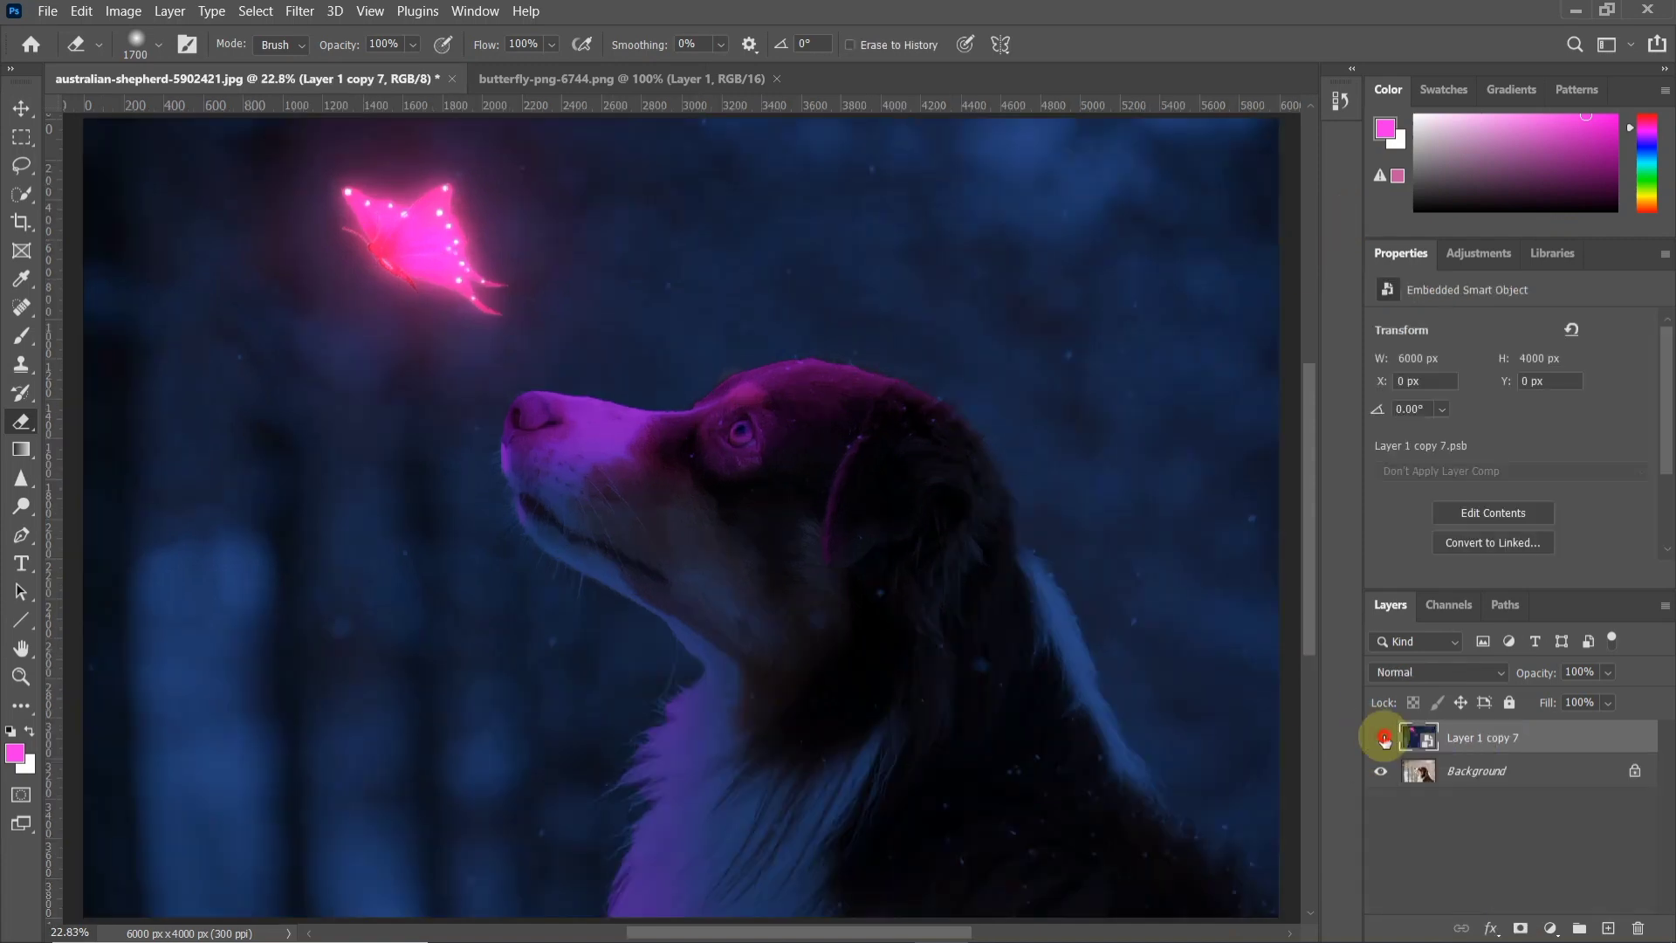
{"action": "left_click", "coordinate": [1381, 737]}
{"action": "left_click", "coordinate": [1380, 738]}
{"action": "scroll", "coordinate": [1290, 679], "scroll_direction": "down", "scroll_amount": 2}
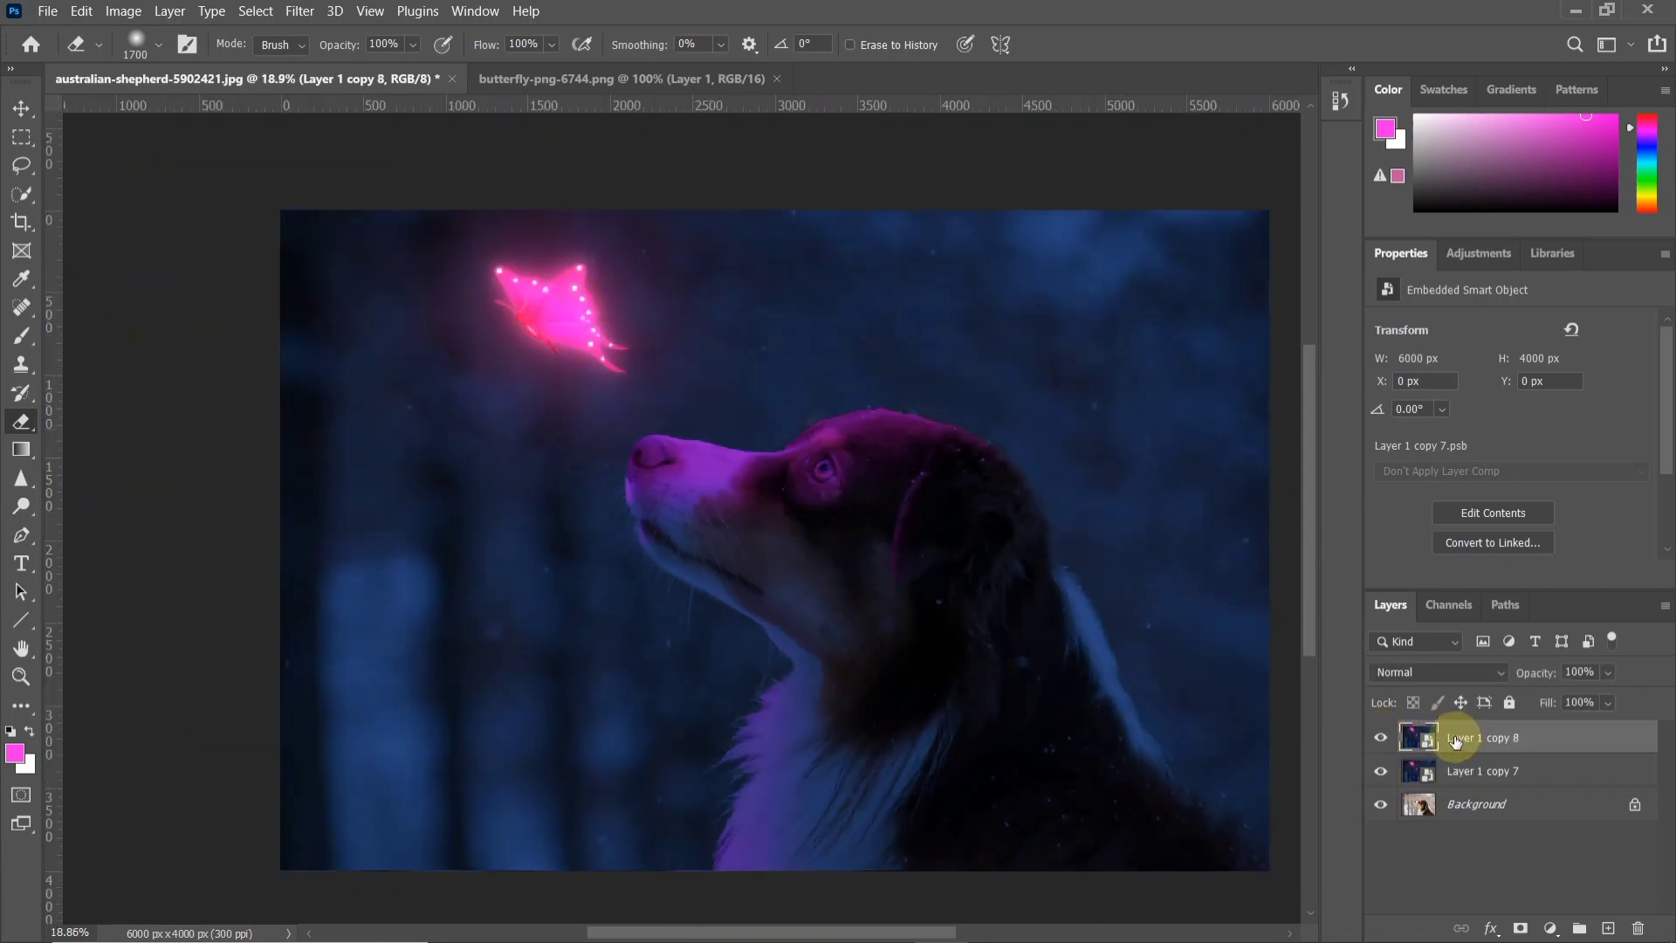
- Add a Brightness/Contrast layer at brightness -22, contrast 8 above the smart object
{"action": "left_click", "coordinate": [1466, 254]}
{"action": "left_click", "coordinate": [1424, 304]}
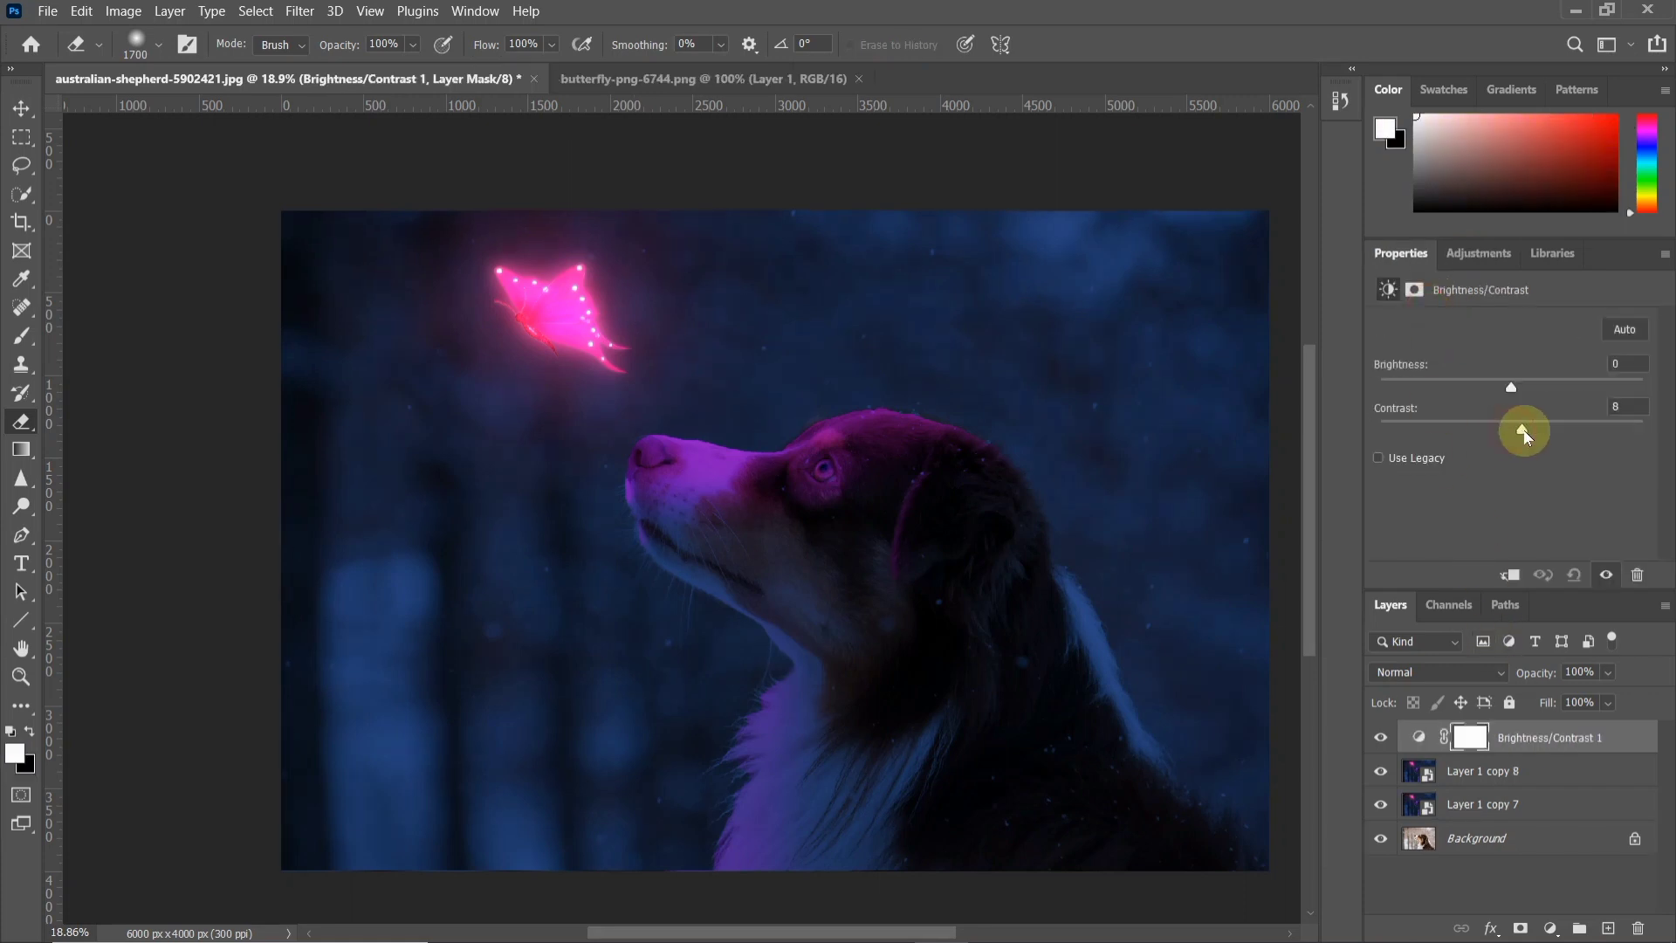
{"action": "left_click_drag", "start_coordinate": [1524, 436], "coordinate": [1505, 395]}
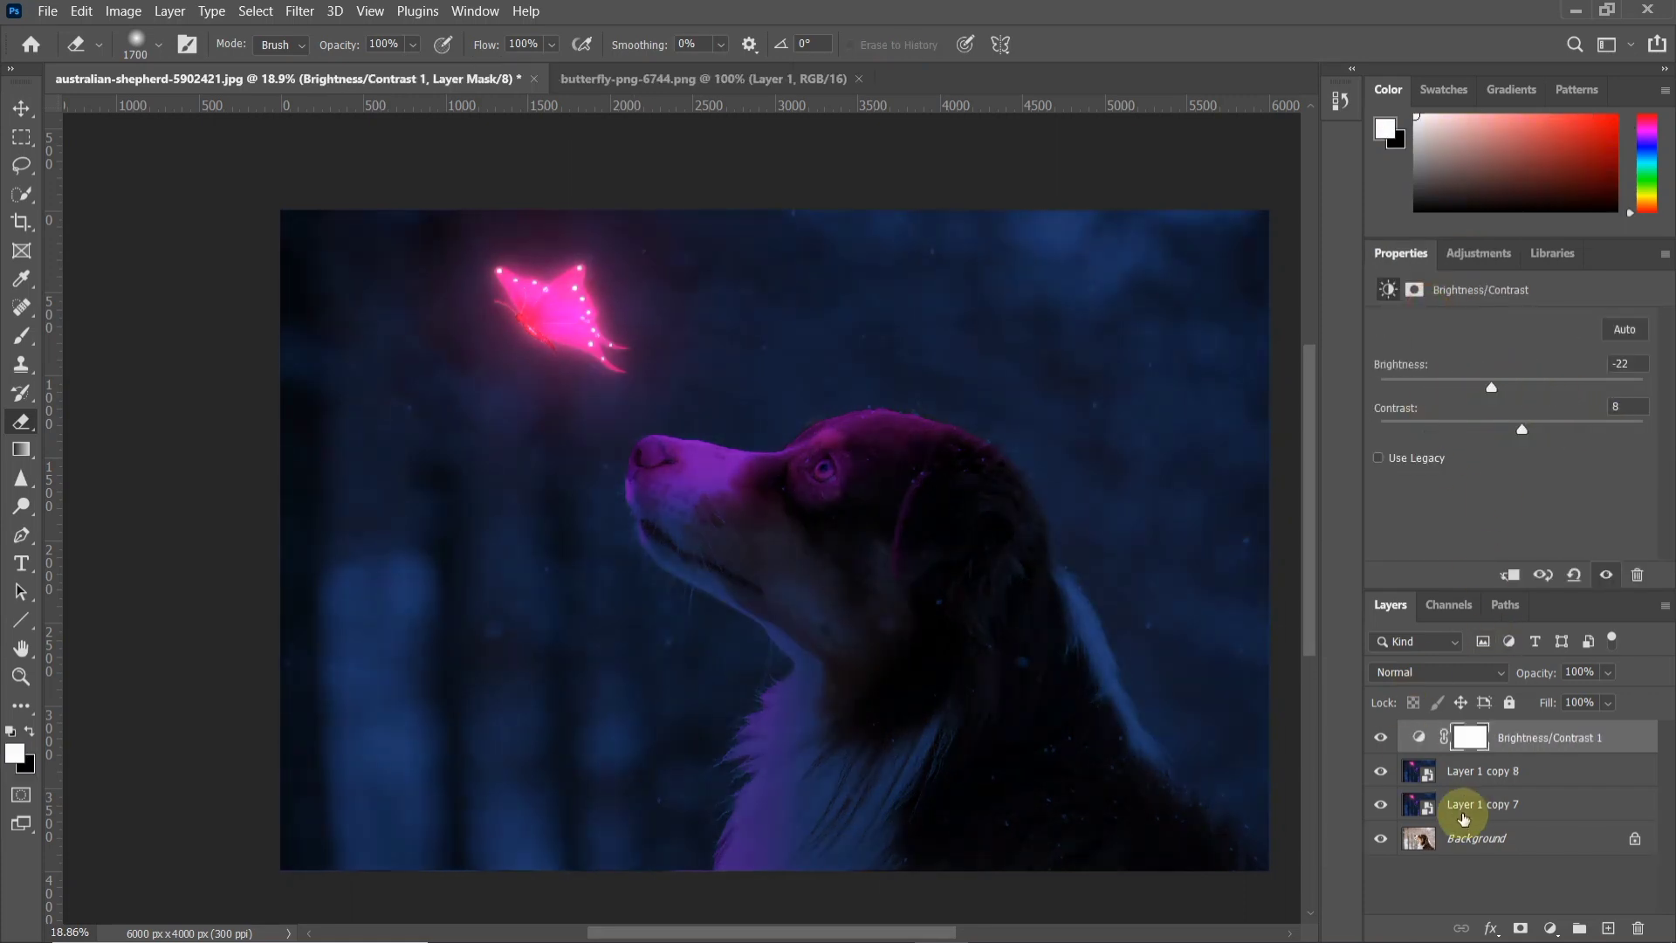
{"action": "left_click", "coordinate": [1480, 807]}
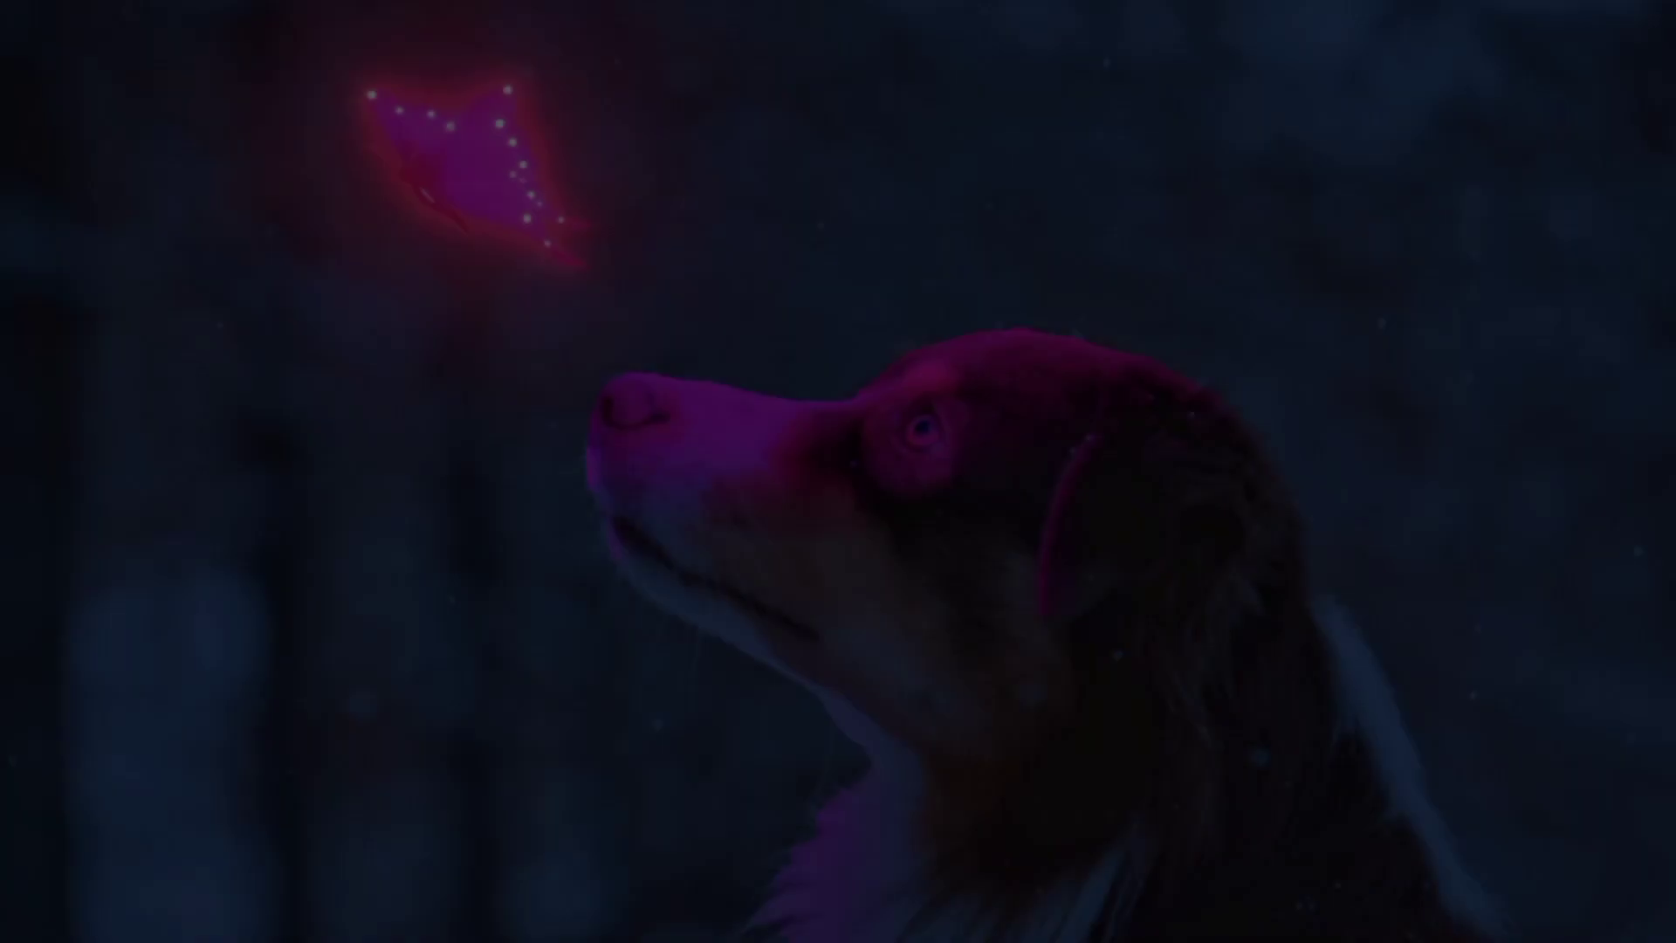